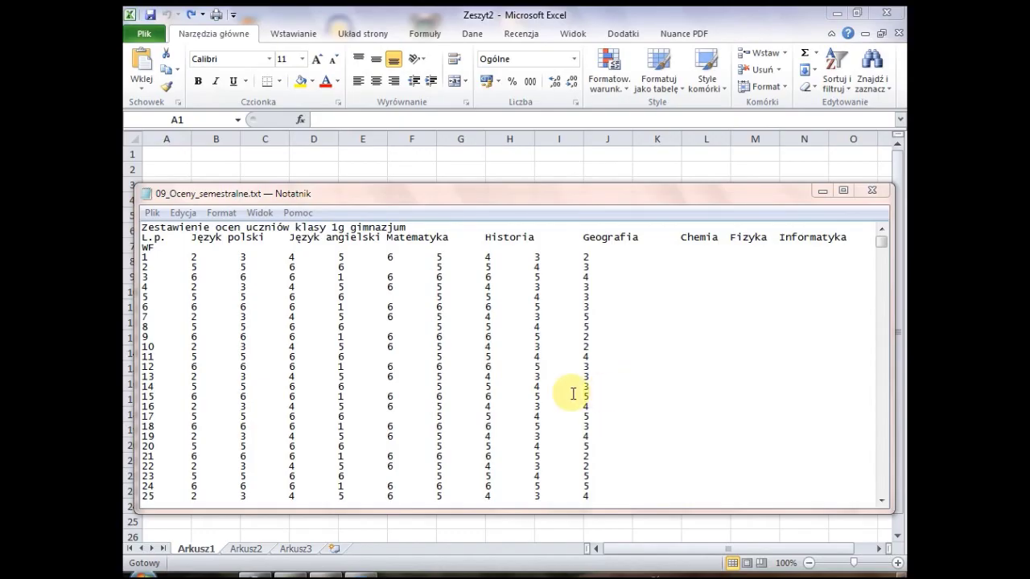
- Copy the entire grade listing from Notepad and switch back to the empty Excel workbook
{"action": "left_click", "coordinate": [182, 214]}
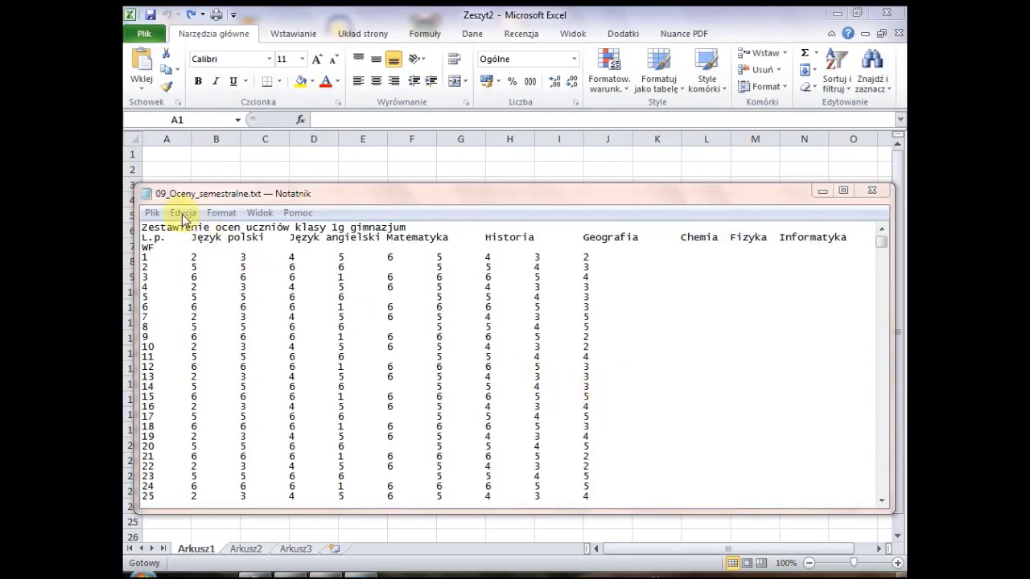
{"action": "left_click", "coordinate": [211, 400]}
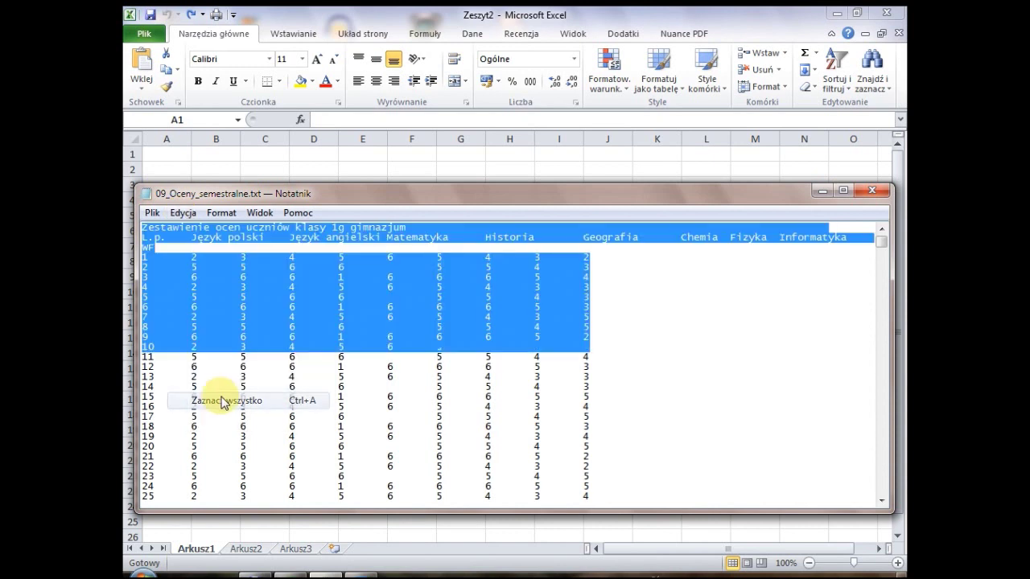
{"action": "left_click", "coordinate": [183, 213]}
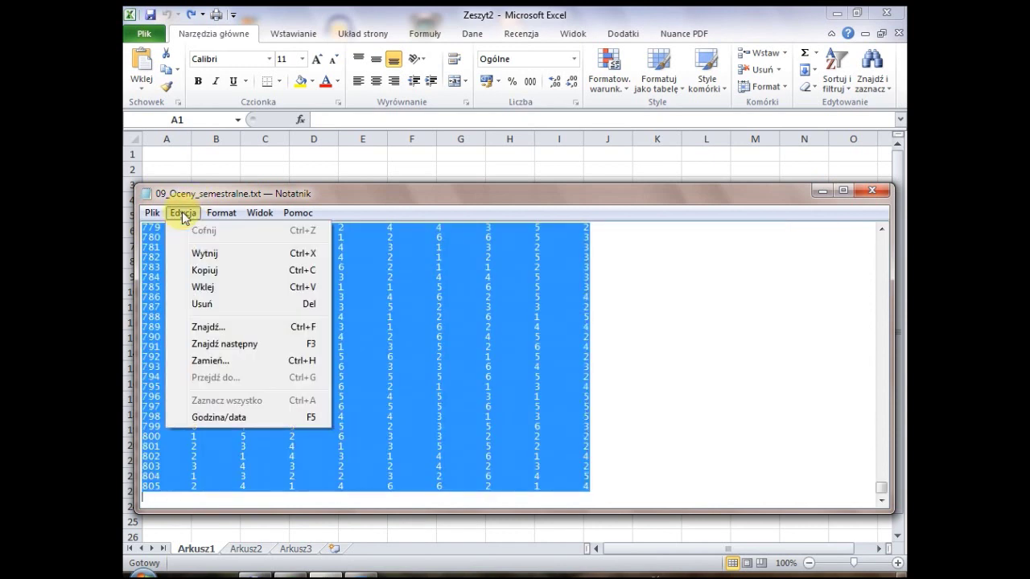
{"action": "left_click", "coordinate": [205, 272]}
{"action": "left_click", "coordinate": [169, 153]}
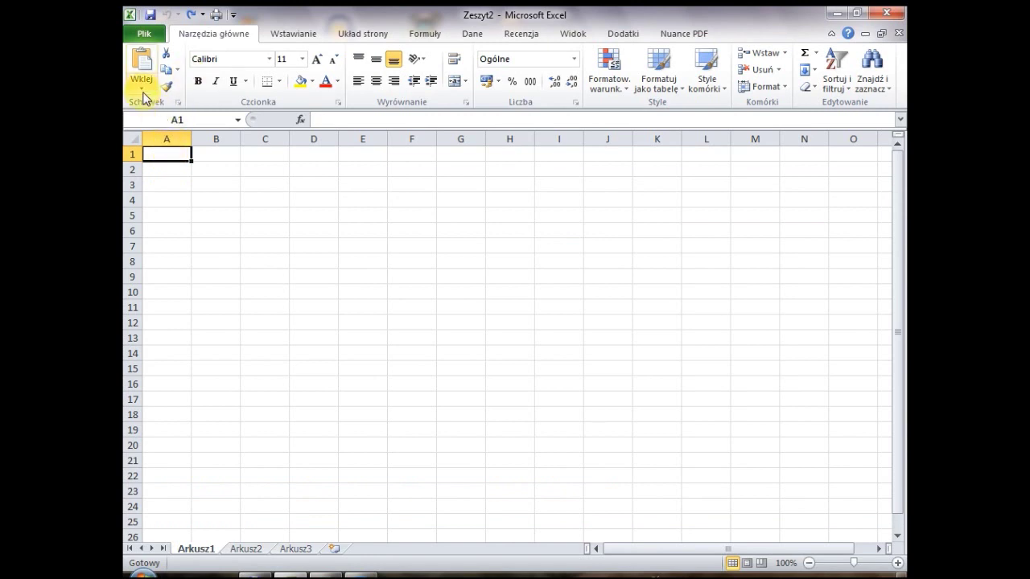
- Paste the copied grade table into the Excel sheet starting at A1
{"action": "left_click", "coordinate": [142, 94]}
{"action": "left_click", "coordinate": [141, 124]}
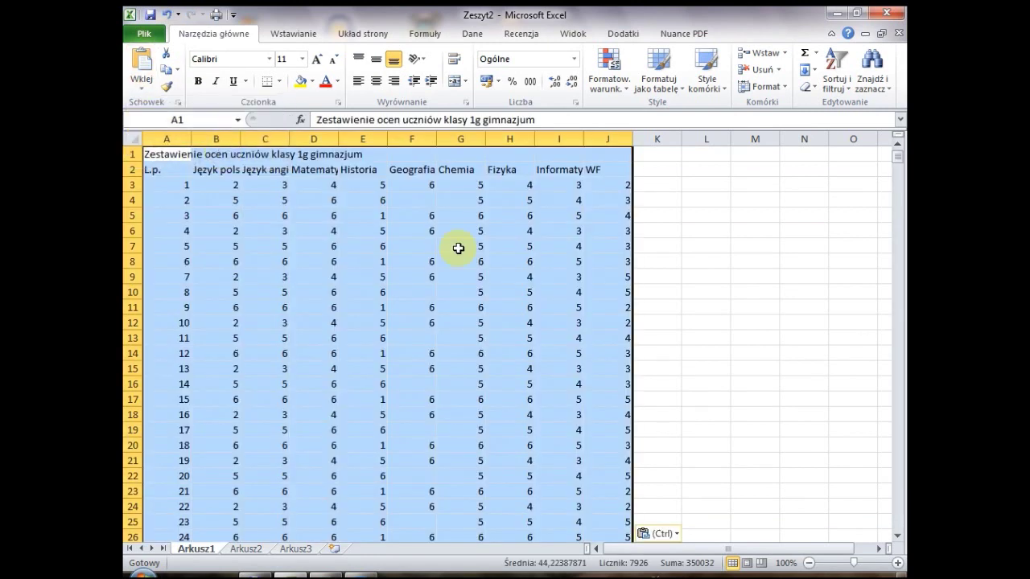
{"action": "left_click", "coordinate": [458, 249]}
- Close the Notepad window holding the grade listing
{"action": "left_click", "coordinate": [328, 574]}
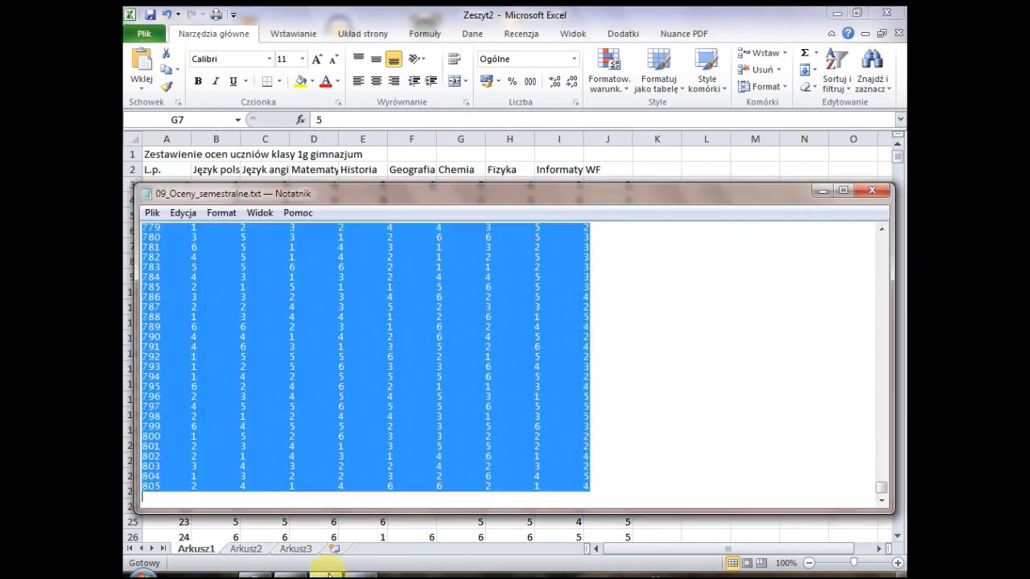
{"action": "left_click", "coordinate": [392, 347]}
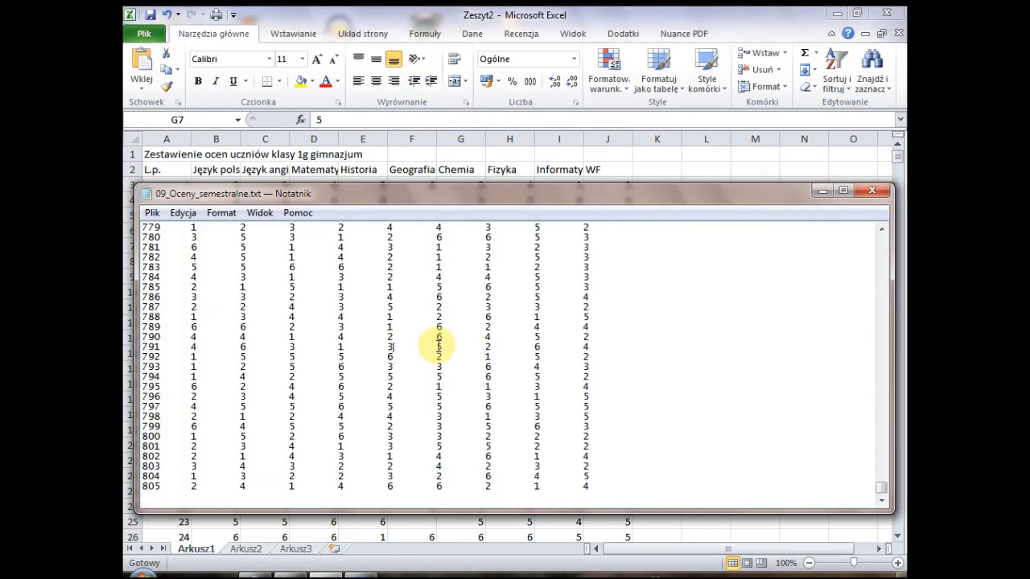
{"action": "left_click", "coordinate": [880, 194]}
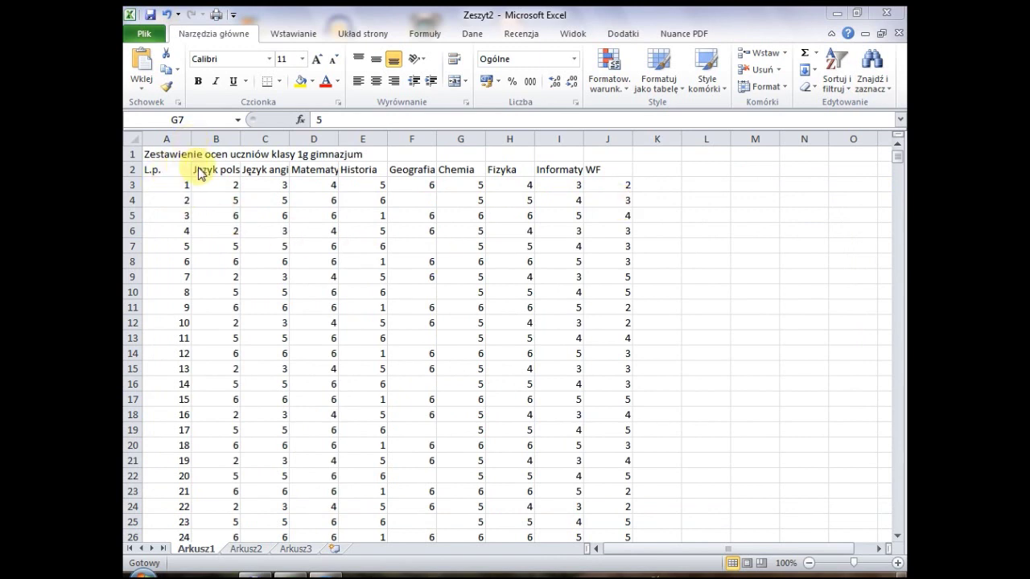
- Narrow column A, auto-fit the subject columns and make header row 2 taller
{"action": "mouse_move", "coordinate": [191, 141]}
{"action": "left_mouse_down"}
{"action": "mouse_move", "coordinate": [167, 149]}
{"action": "mouse_move", "coordinate": [561, 145]}
{"action": "left_mouse_up"}
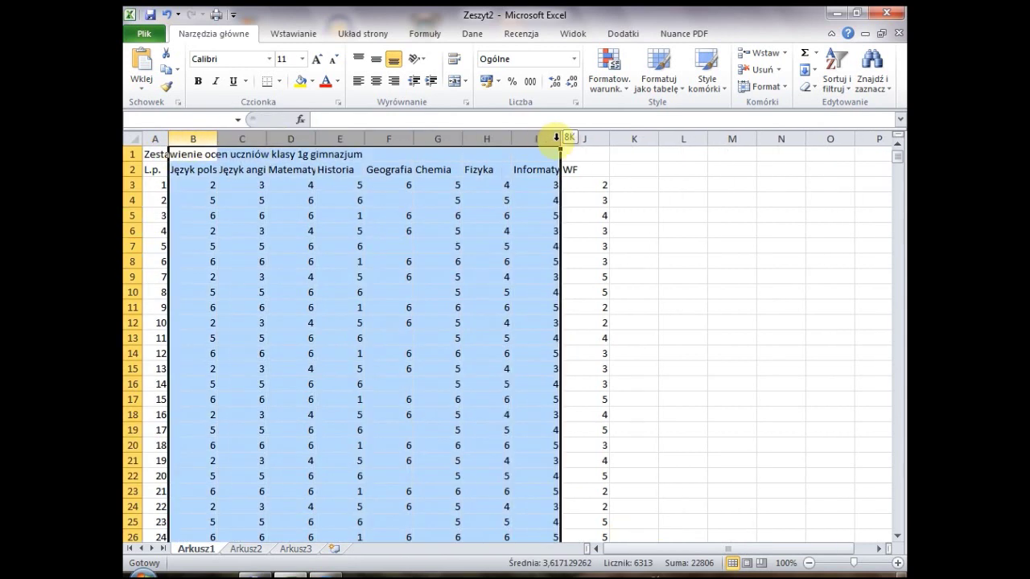
{"action": "double_click", "coordinate": [610, 141]}
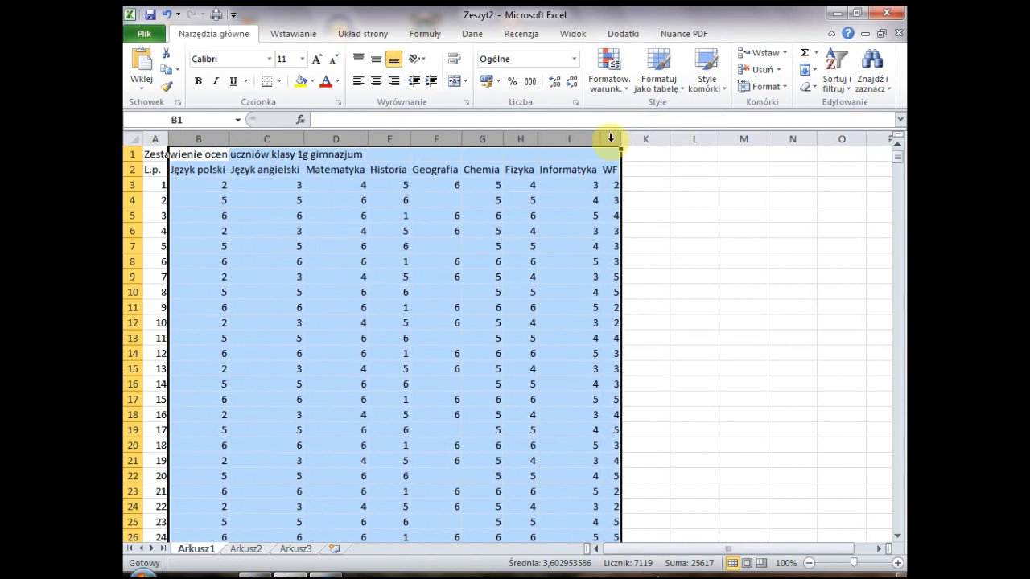
{"action": "left_click", "coordinate": [673, 230]}
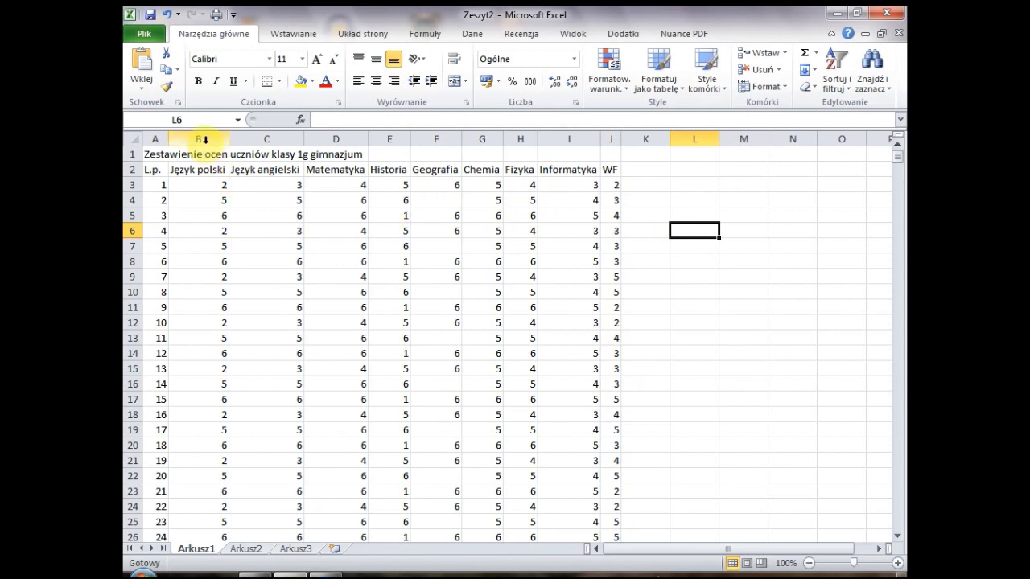
{"action": "left_click_drag", "start_coordinate": [140, 176], "coordinate": [139, 192]}
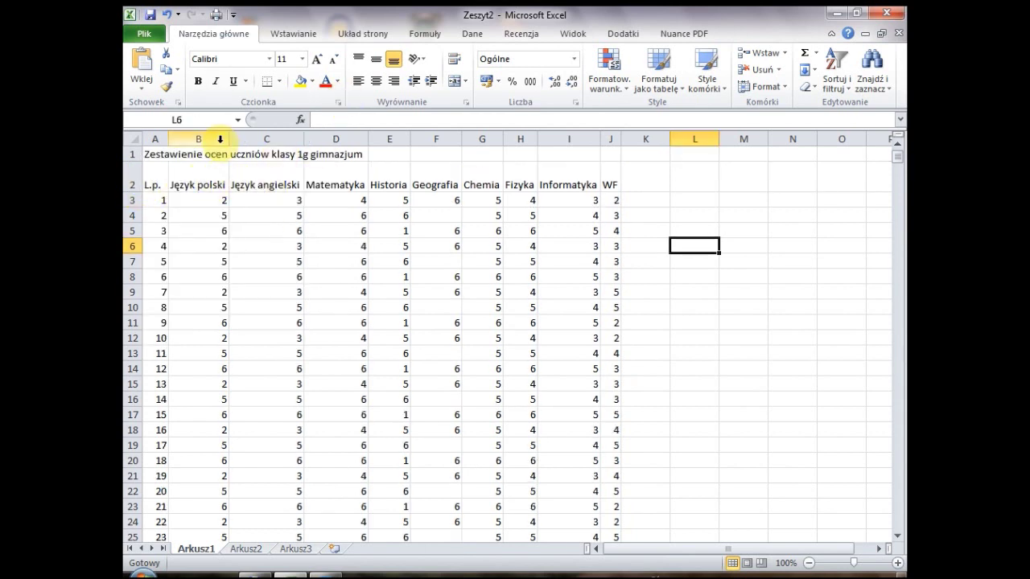
- Give subject columns B–J one narrow 5,86 width, then select header cells A2:J2
{"action": "mouse_move", "coordinate": [209, 139]}
{"action": "left_mouse_down"}
{"action": "mouse_move", "coordinate": [563, 127]}
{"action": "mouse_move", "coordinate": [611, 138]}
{"action": "left_mouse_up"}
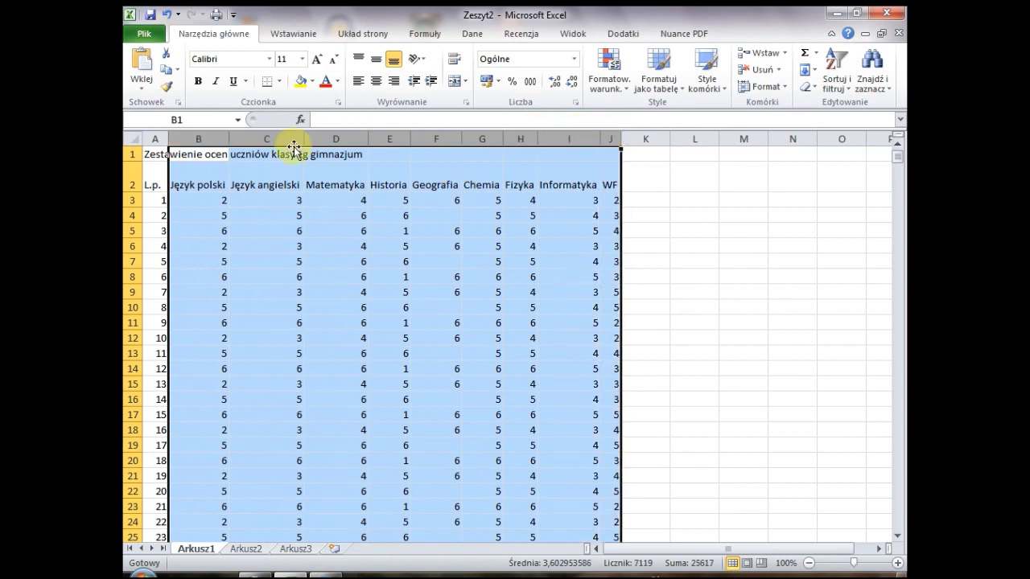
{"action": "left_click_drag", "start_coordinate": [230, 140], "coordinate": [200, 143]}
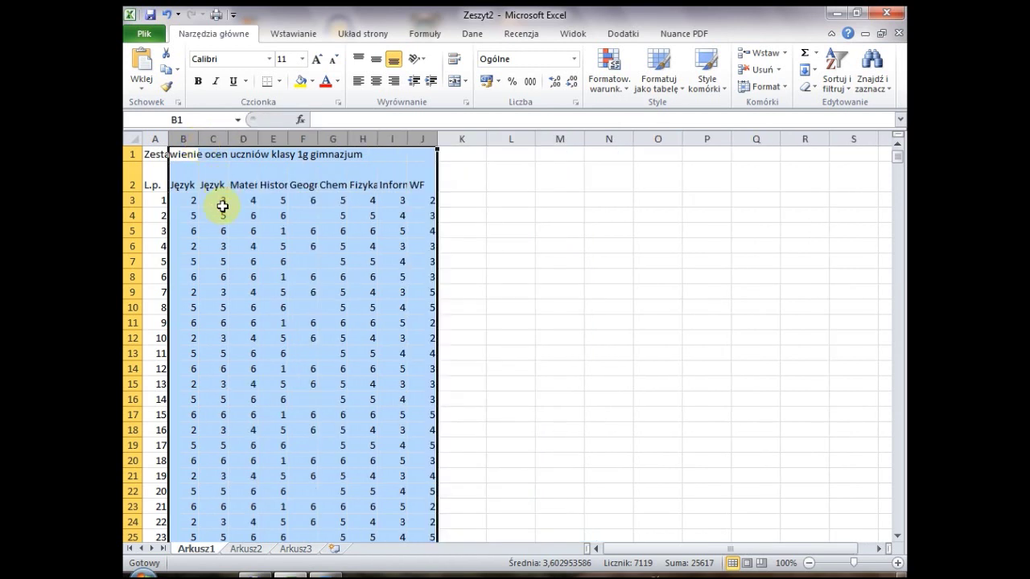
{"action": "left_click", "coordinate": [157, 173]}
{"action": "left_click_drag", "start_coordinate": [158, 175], "coordinate": [414, 175]}
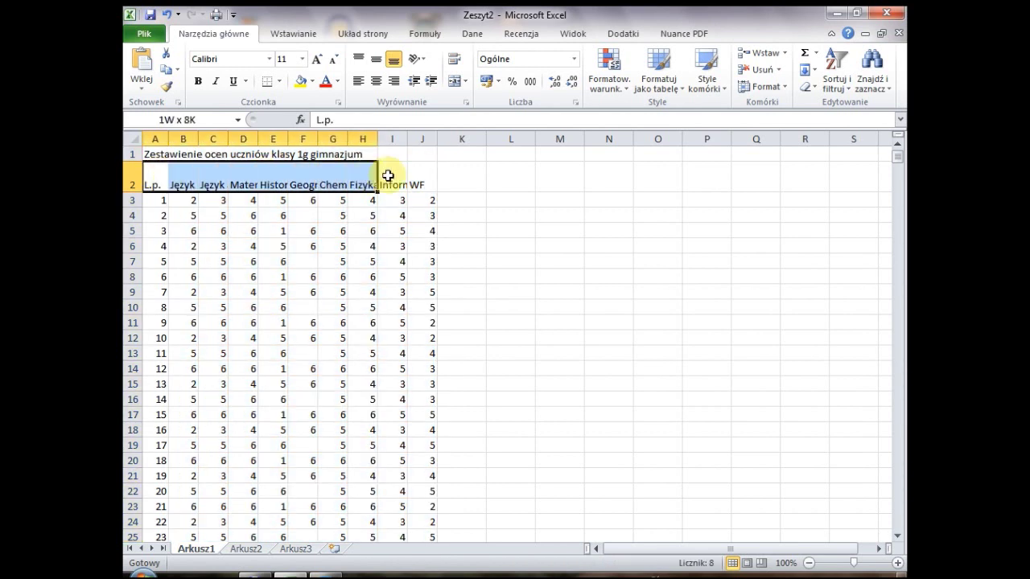
- Format headers A2:J2 with Środek horizontal and vertical alignment and Zawijaj tekst wrapping
{"action": "right_click", "coordinate": [415, 175]}
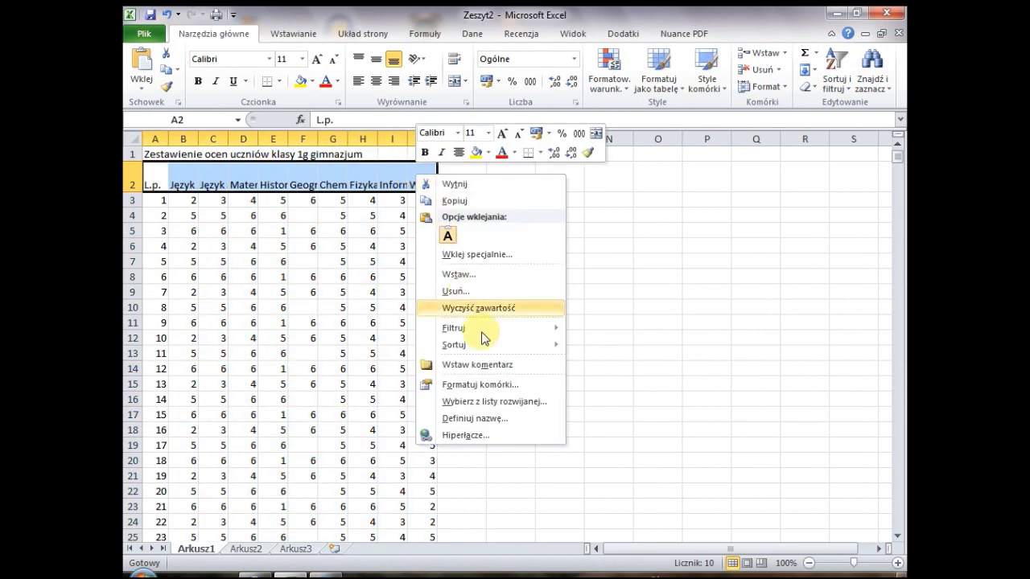
{"action": "left_click", "coordinate": [492, 386]}
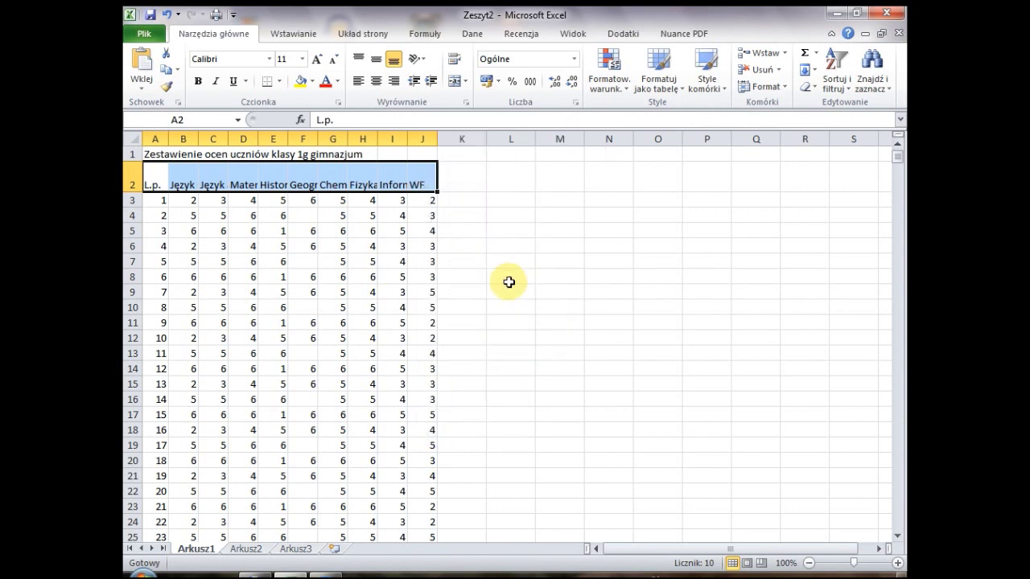
{"action": "left_click", "coordinate": [360, 233]}
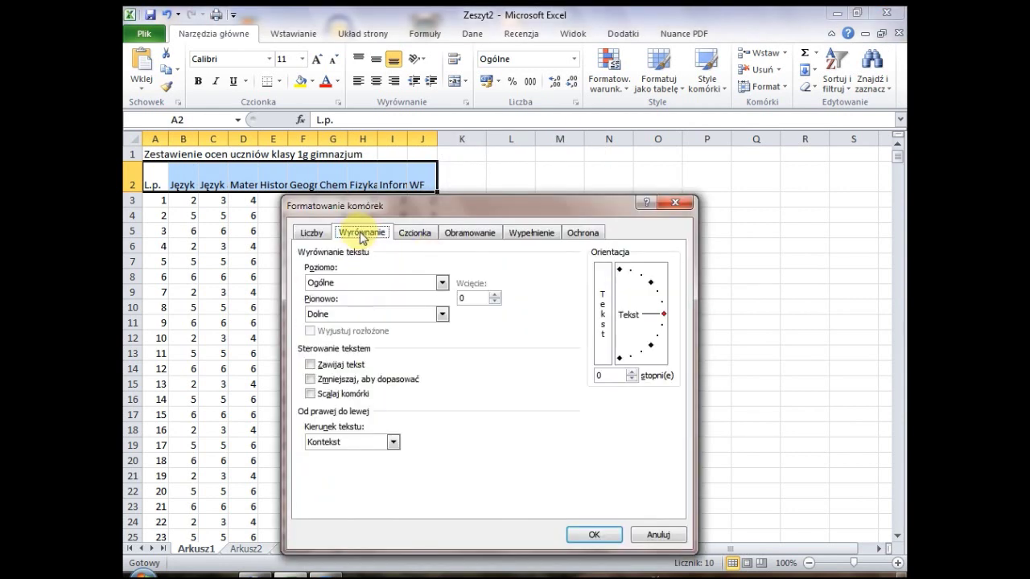
{"action": "left_click", "coordinate": [375, 284]}
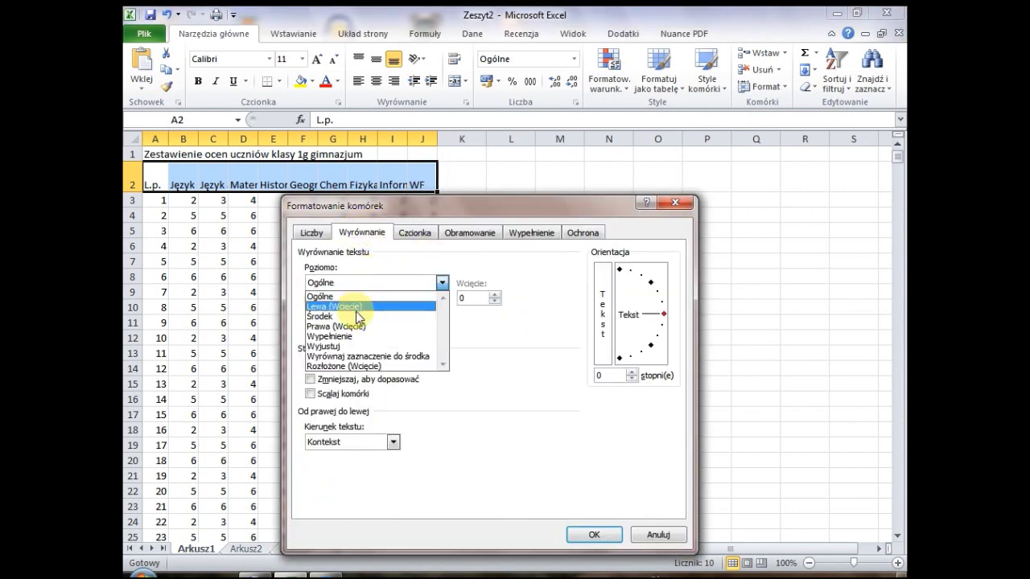
{"action": "left_click", "coordinate": [358, 316]}
{"action": "left_click", "coordinate": [358, 315]}
{"action": "left_click", "coordinate": [354, 338]}
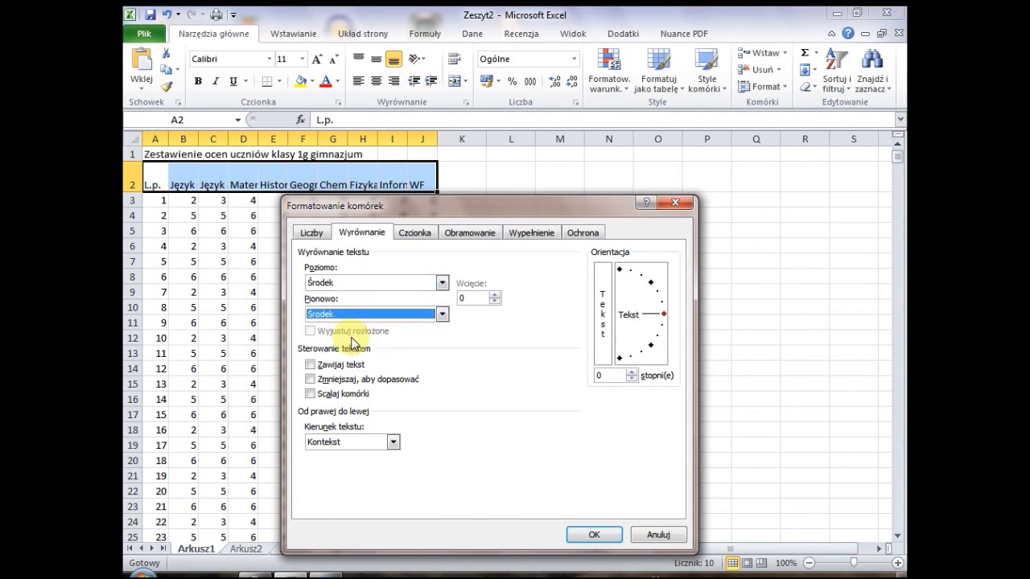
{"action": "left_click", "coordinate": [334, 366]}
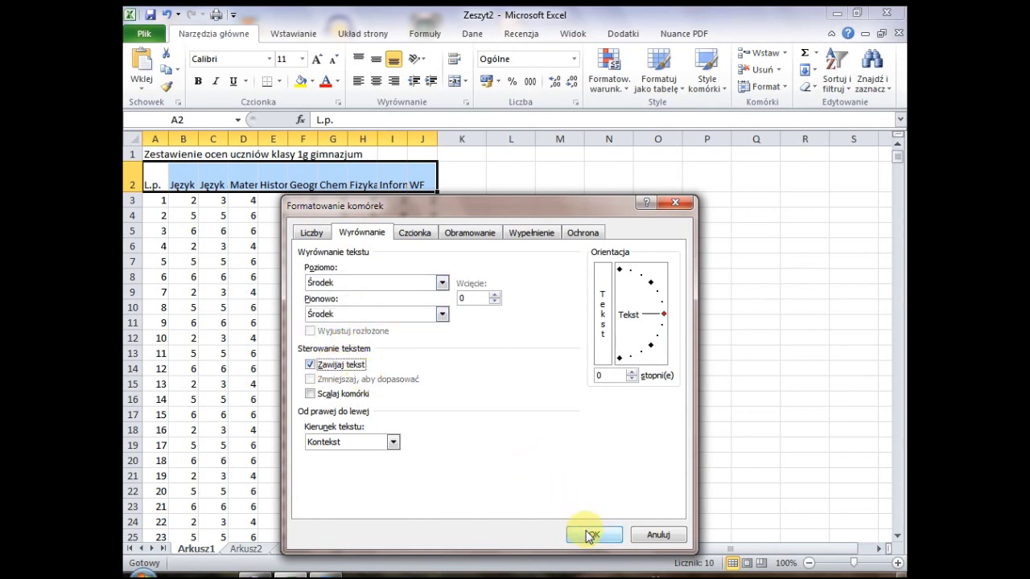
{"action": "left_click", "coordinate": [592, 536]}
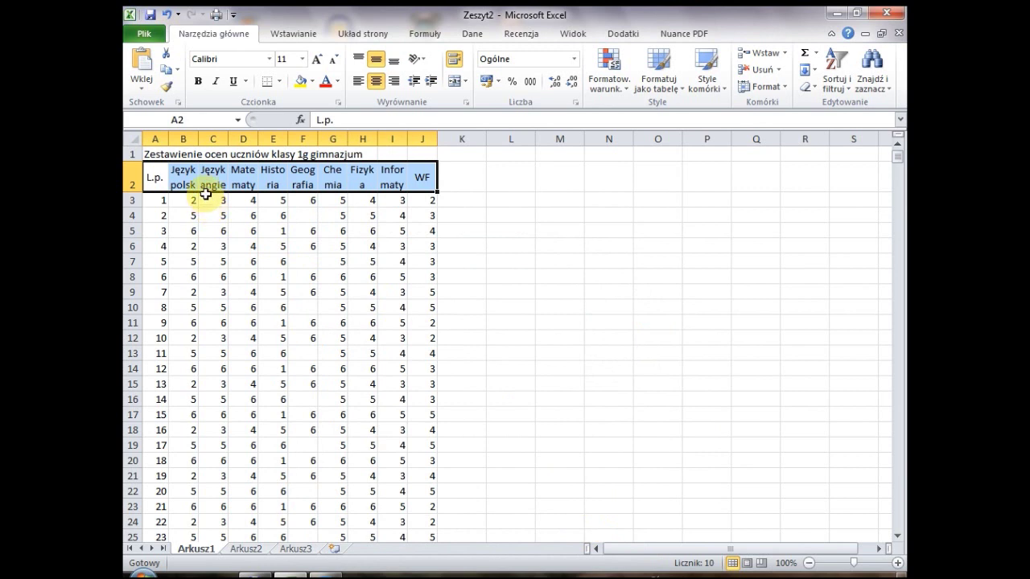
- Widen columns B–J, then D, F and I so Matematyka, Geografia, Informatyka fit one line
{"action": "left_click_drag", "start_coordinate": [187, 136], "coordinate": [413, 136]}
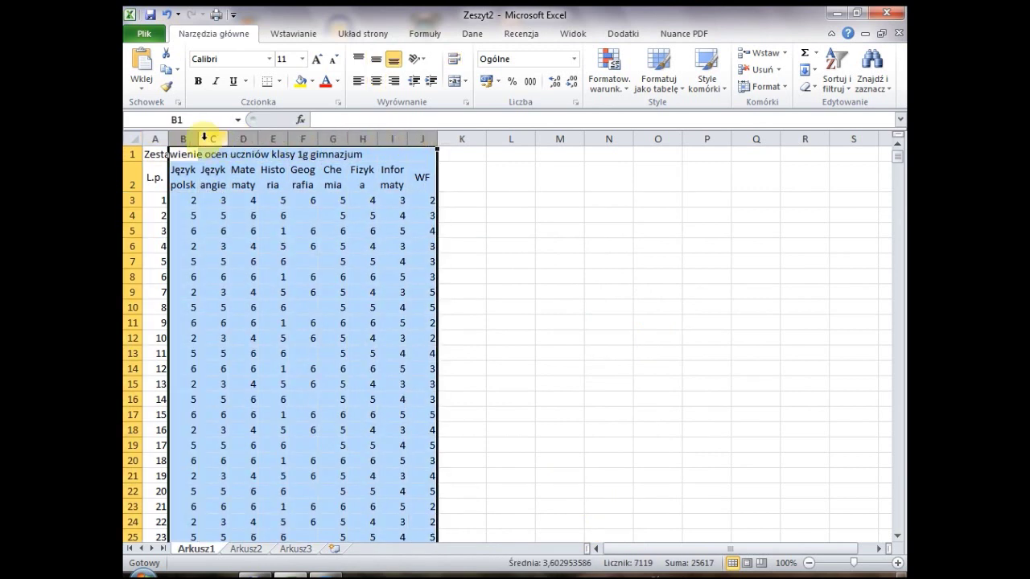
{"action": "left_click_drag", "start_coordinate": [199, 140], "coordinate": [217, 142]}
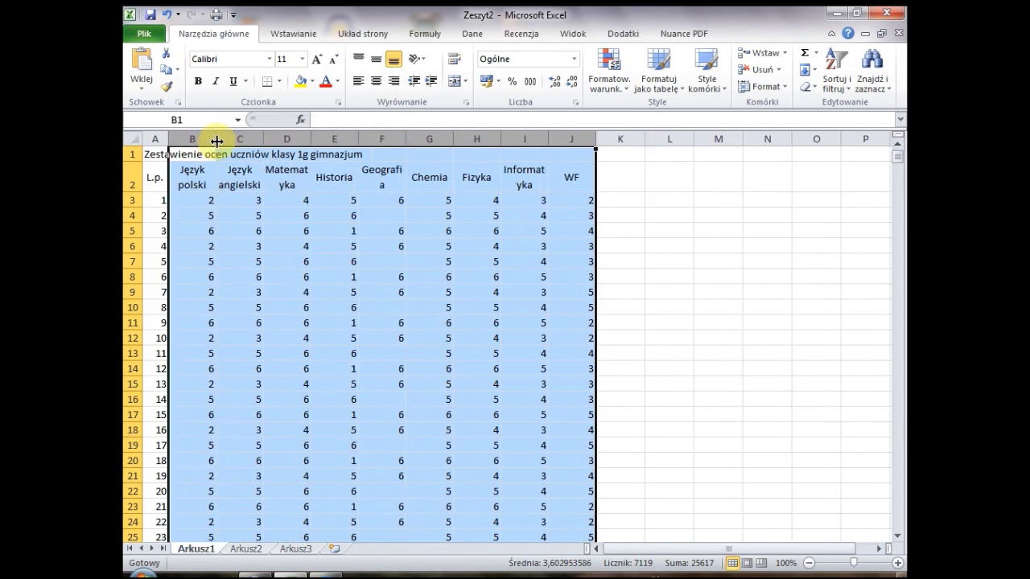
{"action": "left_click", "coordinate": [298, 139]}
{"action": "left_click_drag", "start_coordinate": [309, 142], "coordinate": [330, 143]}
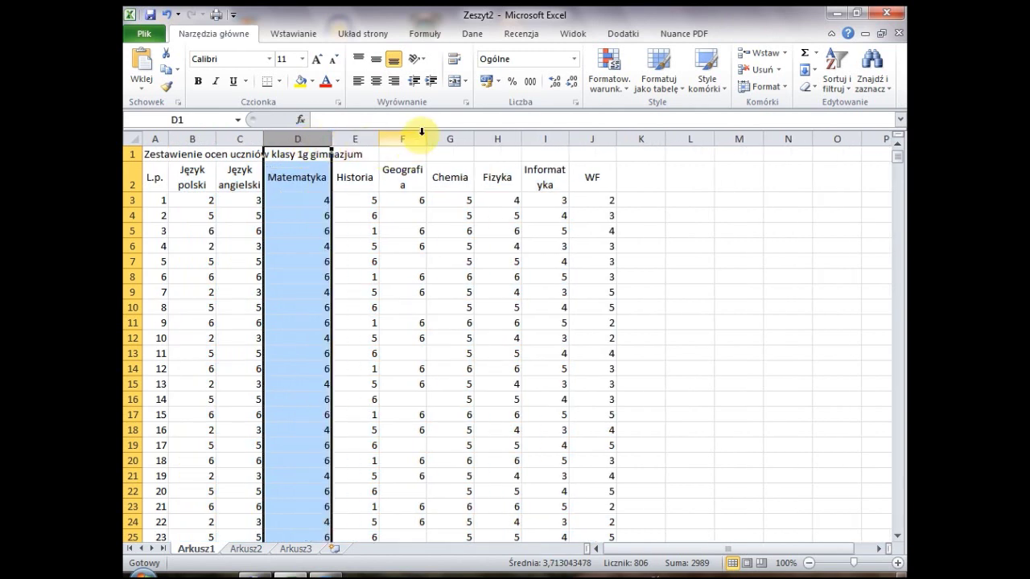
{"action": "left_click_drag", "start_coordinate": [424, 138], "coordinate": [431, 139]}
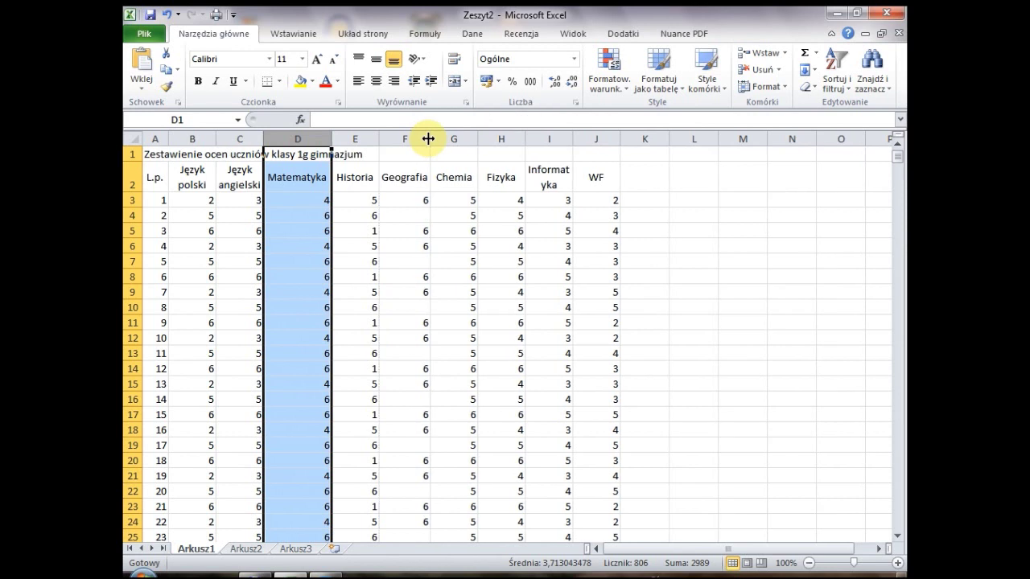
{"action": "left_click_drag", "start_coordinate": [574, 142], "coordinate": [586, 143]}
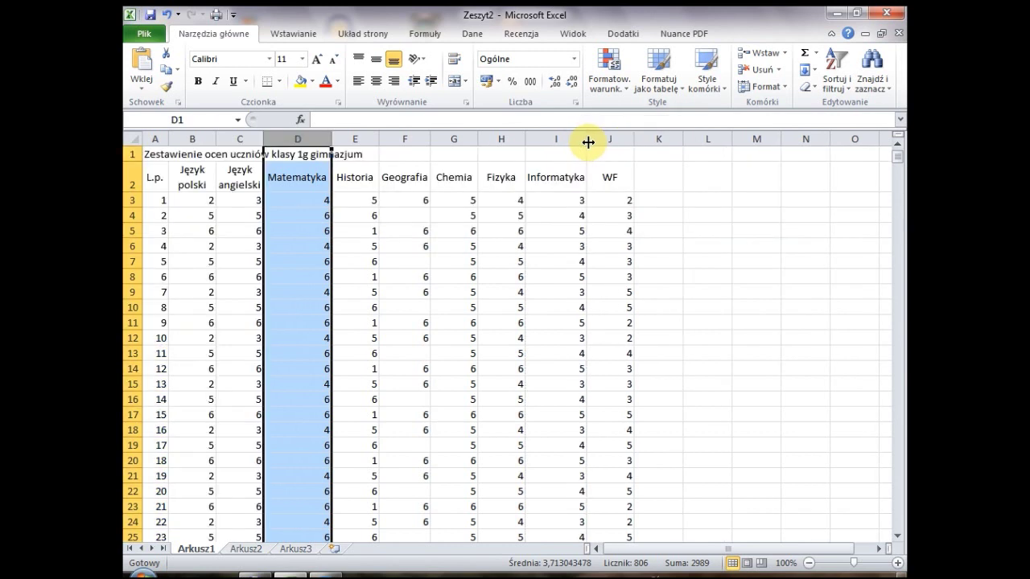
{"action": "left_click", "coordinate": [642, 183]}
{"action": "left_click", "coordinate": [650, 201]}
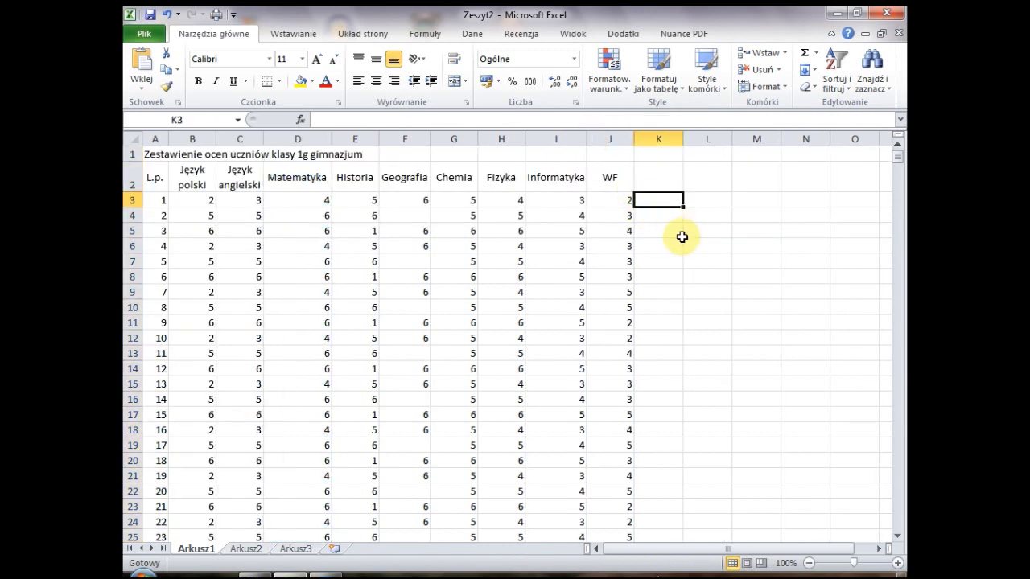
- Enter the headers 'ilość 6' in K2 and 'ilość 5' in L2
{"action": "left_click", "coordinate": [659, 179]}
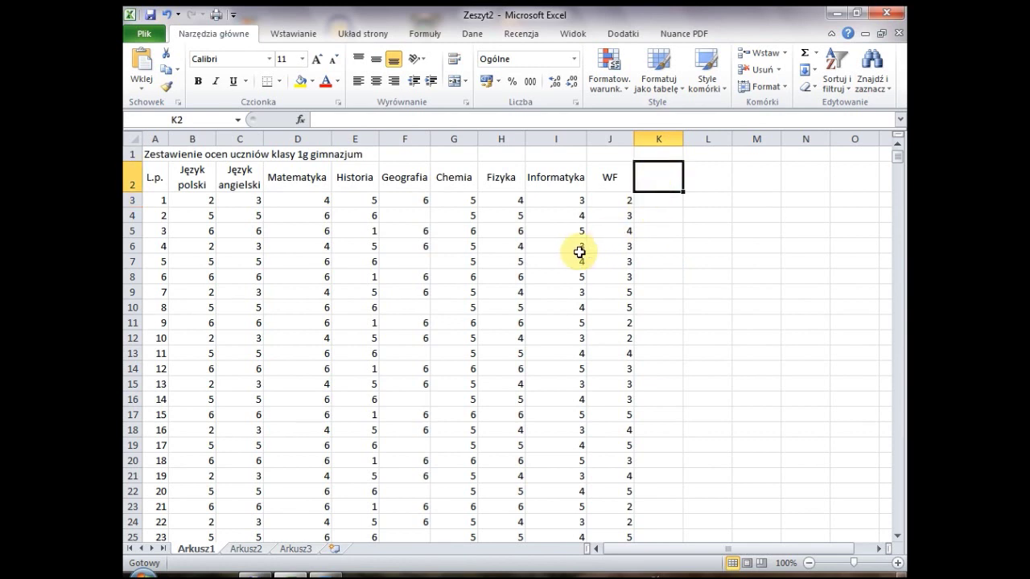
{"action": "type", "text": "ilość 6"}
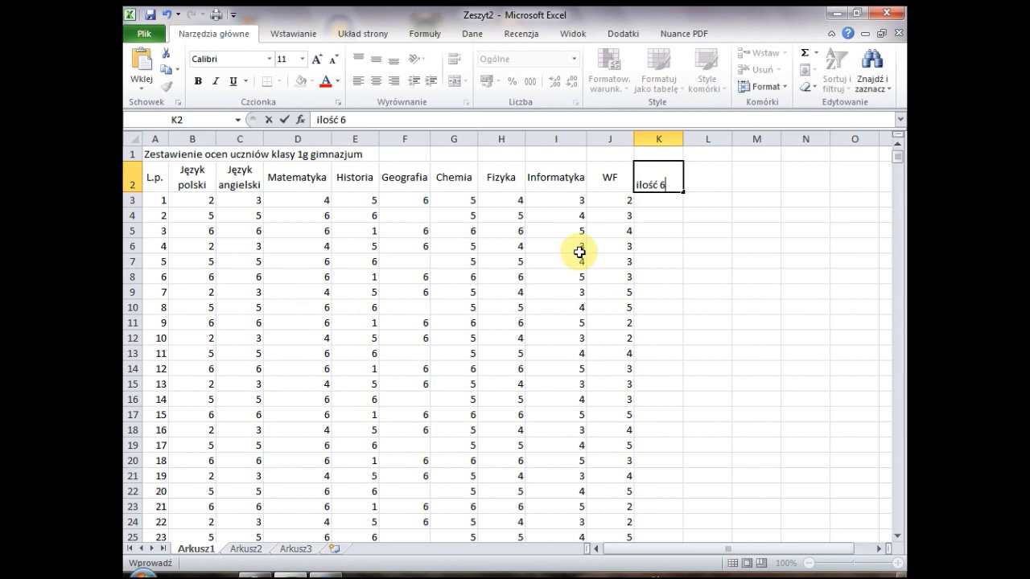
{"action": "key", "text": "Tab"}
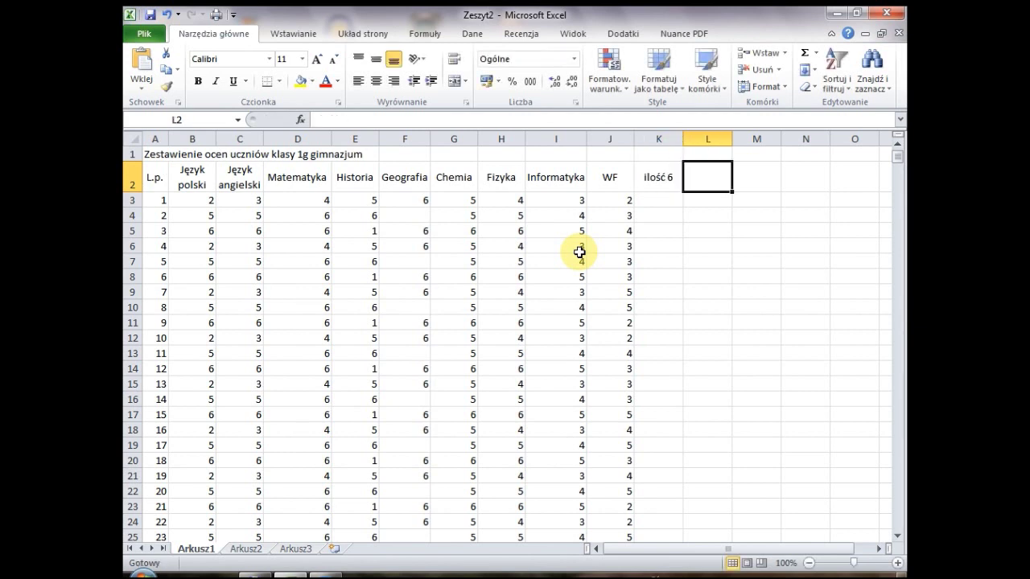
{"action": "type", "text": "ilość 5"}
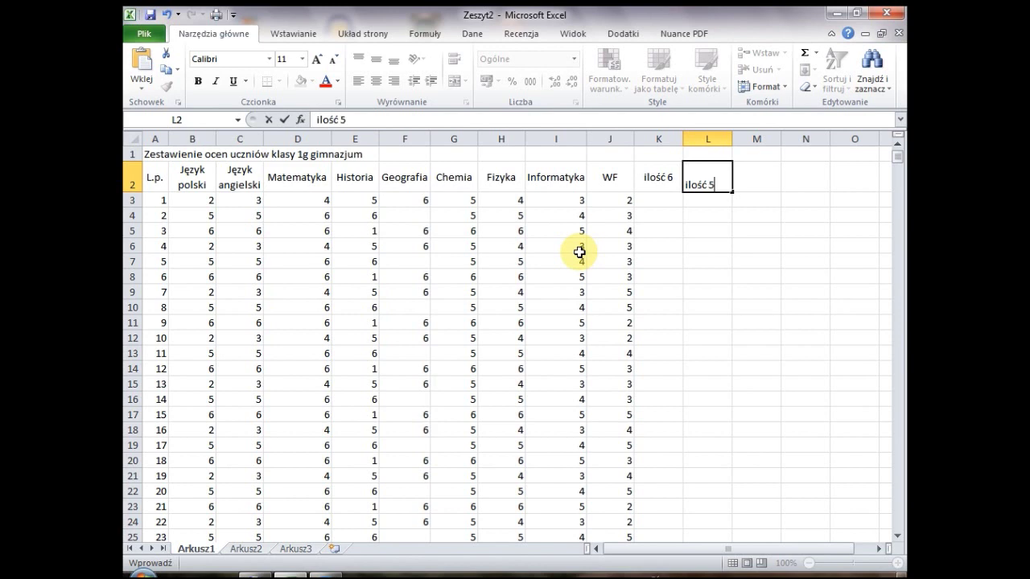
{"action": "key", "text": "Return"}
{"action": "key", "text": "Up"}
{"action": "key", "text": "Left"}
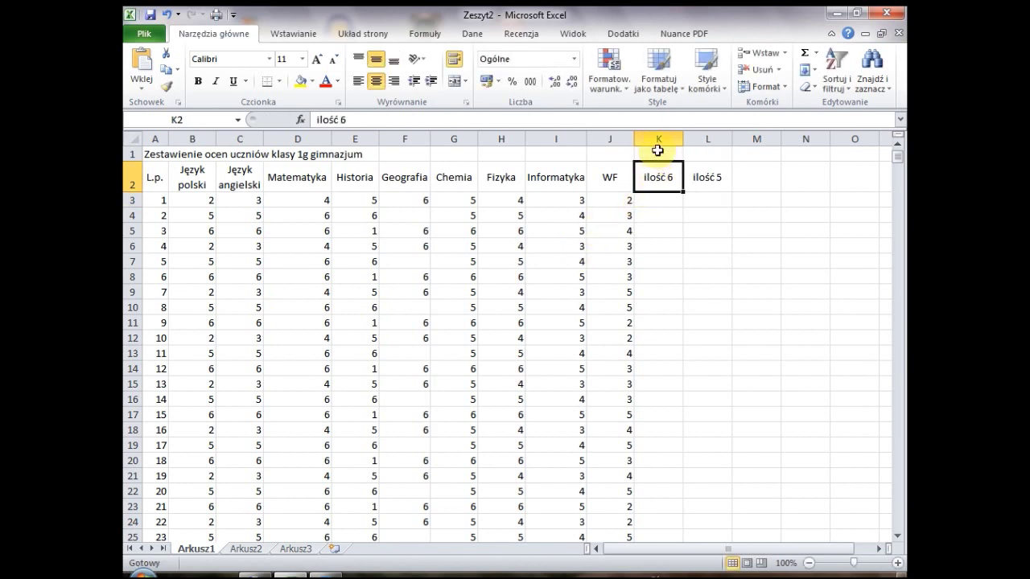
- Rotate the K2 'ilość 6' header to 90° vertical text and make row 2 taller
{"action": "right_click", "coordinate": [657, 176]}
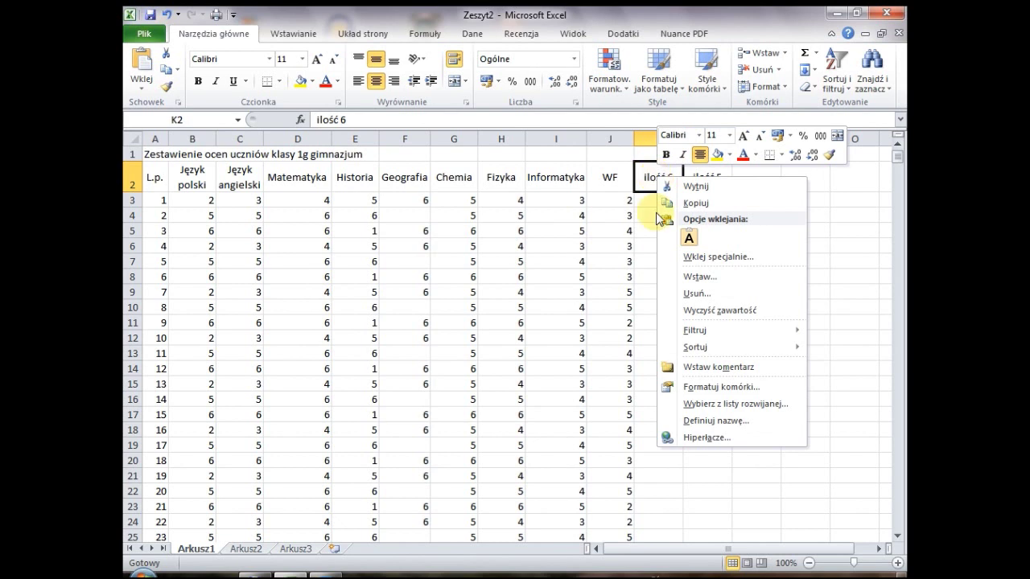
{"action": "left_click", "coordinate": [704, 388]}
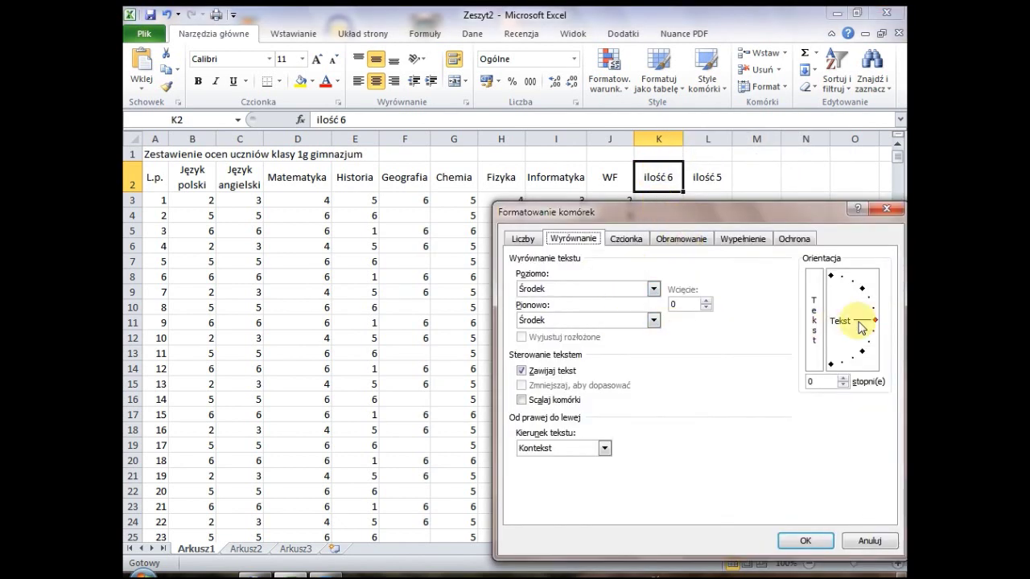
{"action": "mouse_move", "coordinate": [876, 320]}
{"action": "left_mouse_down"}
{"action": "mouse_move", "coordinate": [852, 289]}
{"action": "mouse_move", "coordinate": [826, 287]}
{"action": "left_mouse_up"}
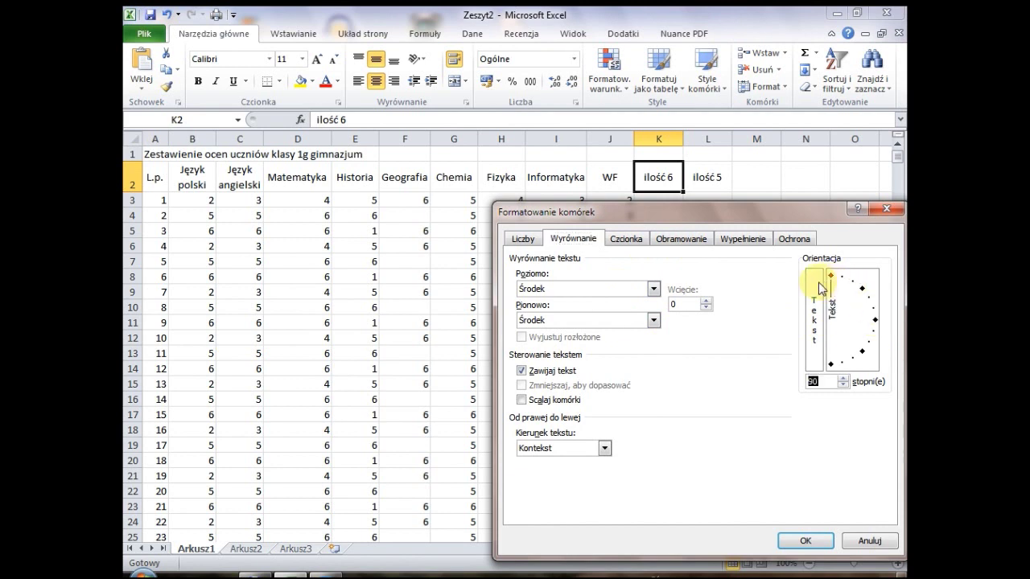
{"action": "left_click", "coordinate": [803, 539]}
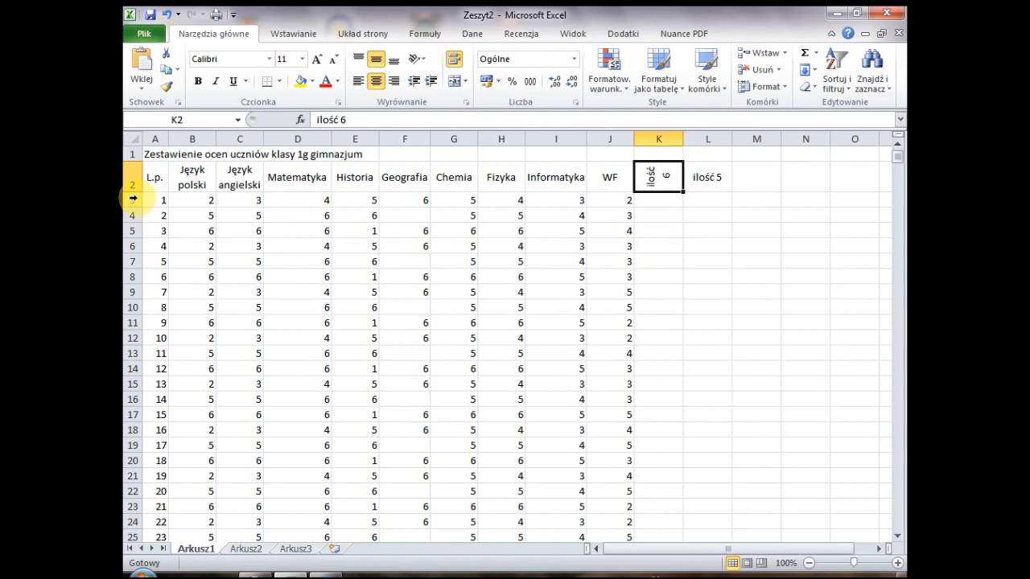
{"action": "left_click_drag", "start_coordinate": [138, 190], "coordinate": [139, 231]}
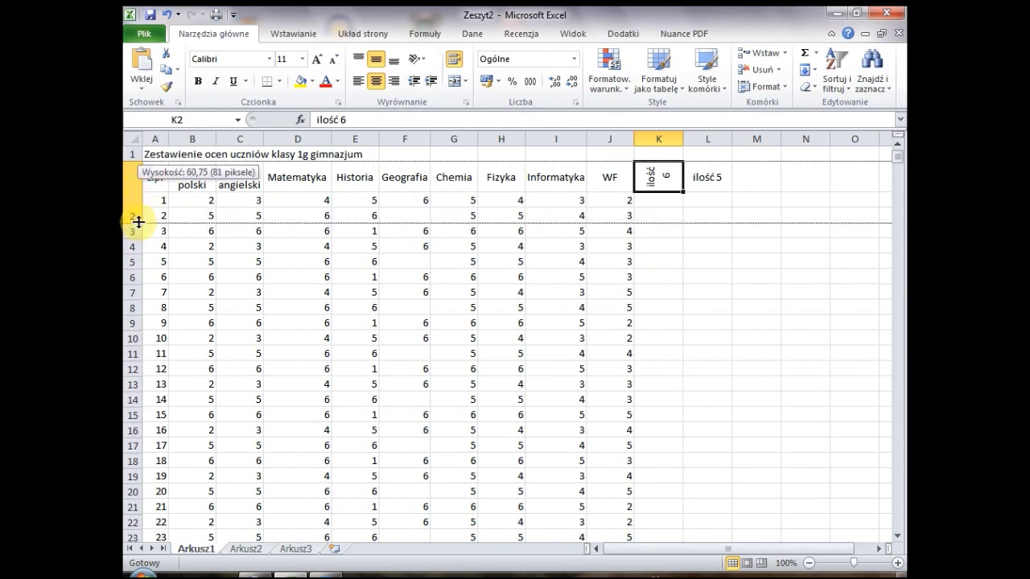
{"action": "left_click_drag", "start_coordinate": [138, 232], "coordinate": [138, 238]}
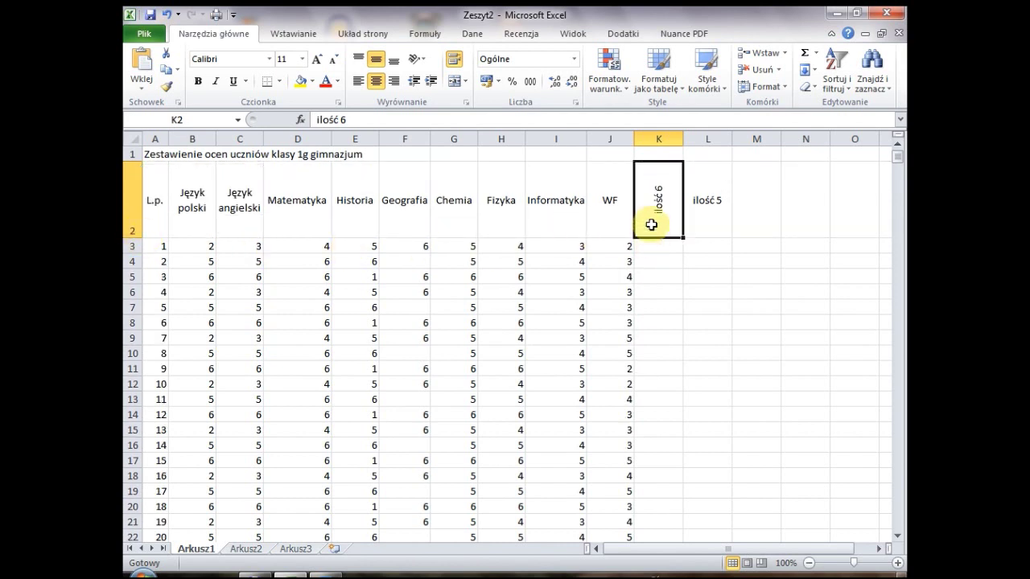
- Copy the vertical format to L2 and fill the headers across to 'ilość 1' in P2
{"action": "left_click", "coordinate": [166, 86]}
{"action": "left_click", "coordinate": [708, 212]}
{"action": "mouse_move", "coordinate": [664, 229]}
{"action": "left_mouse_down"}
{"action": "mouse_move", "coordinate": [885, 254]}
{"action": "mouse_move", "coordinate": [800, 238]}
{"action": "left_mouse_up"}
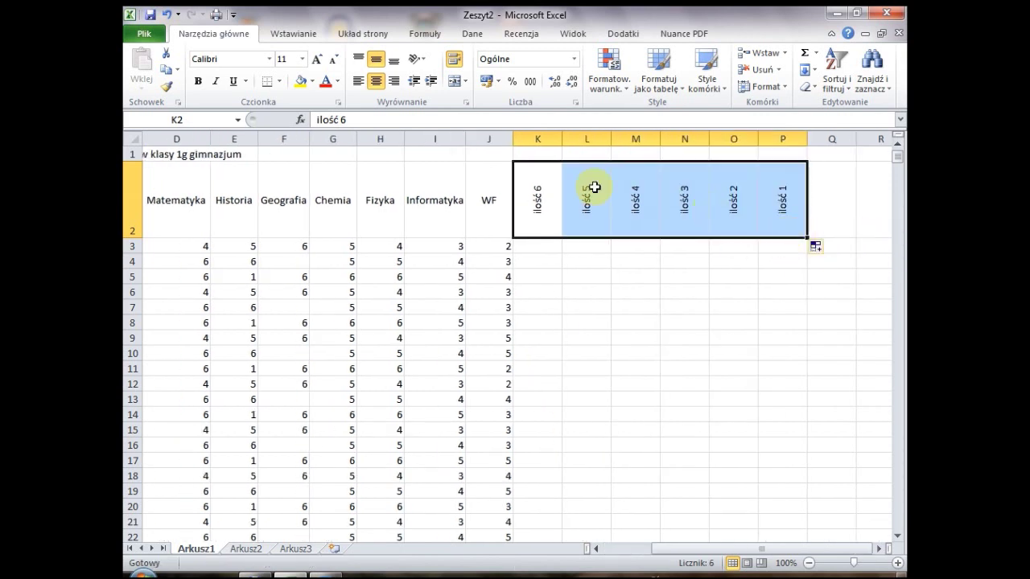
{"action": "left_click", "coordinate": [536, 193]}
{"action": "left_click", "coordinate": [536, 138]}
- Auto-fit columns K–P and paint the vertical header format onto subject headers B2:J2
{"action": "left_click_drag", "start_coordinate": [536, 138], "coordinate": [808, 147]}
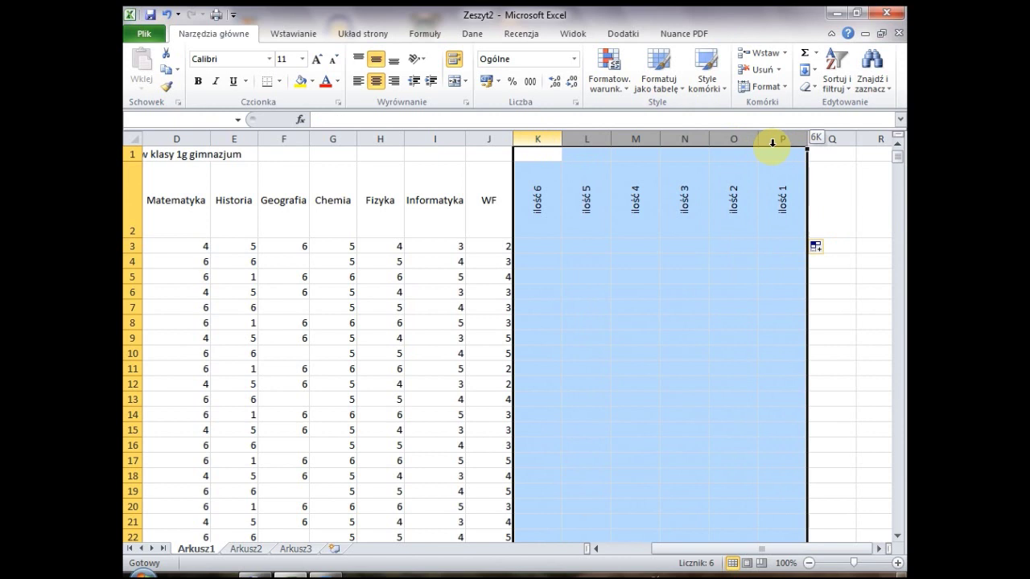
{"action": "double_click", "coordinate": [808, 142]}
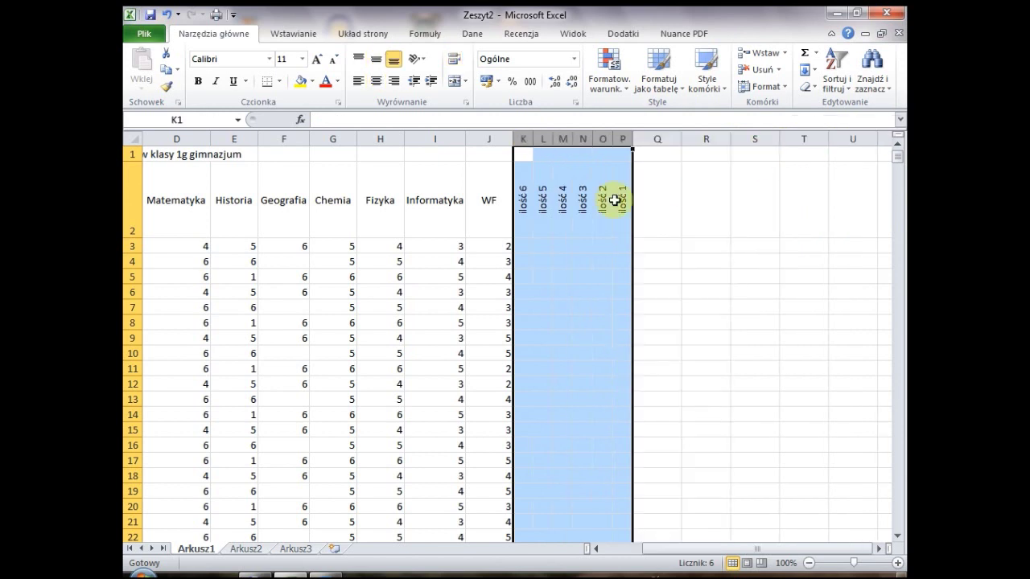
{"action": "left_click", "coordinate": [603, 199]}
{"action": "left_click", "coordinate": [523, 202]}
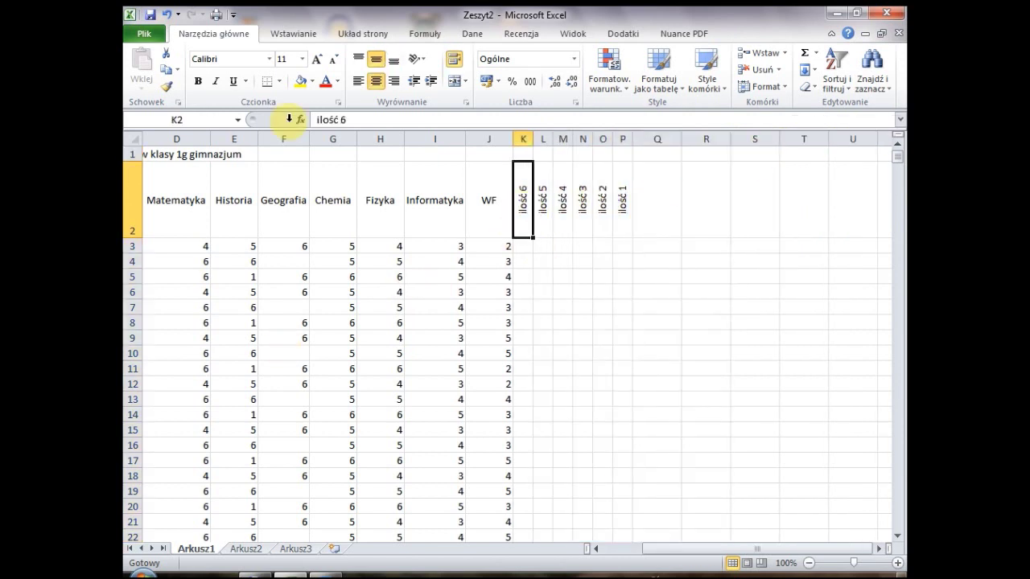
{"action": "left_click", "coordinate": [167, 89]}
{"action": "mouse_move", "coordinate": [487, 201]}
{"action": "left_mouse_down"}
{"action": "mouse_move", "coordinate": [129, 197]}
{"action": "mouse_move", "coordinate": [179, 201]}
{"action": "left_mouse_up"}
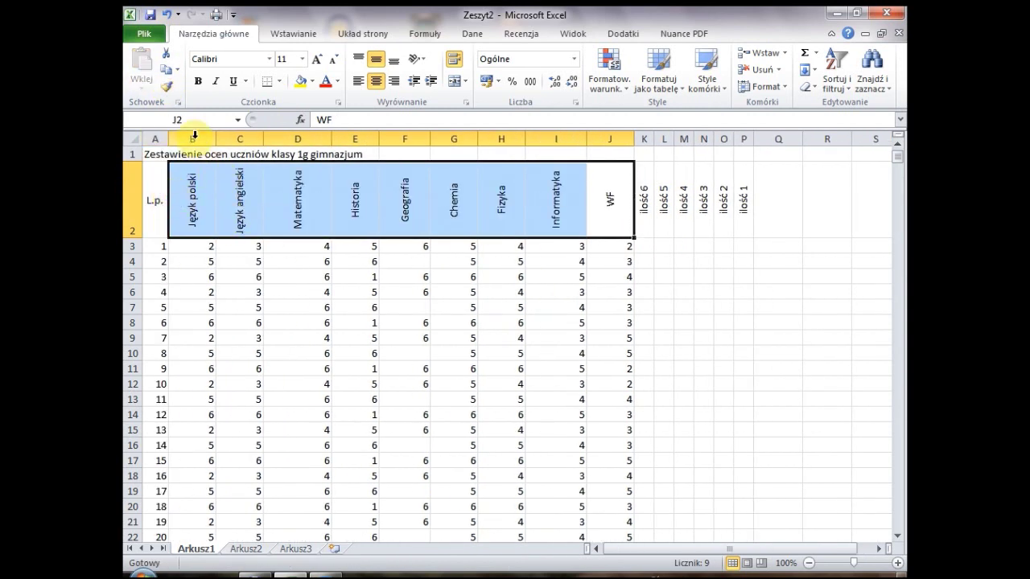
- Auto-fit columns B–J to their now-vertical subject headers
{"action": "left_click_drag", "start_coordinate": [194, 135], "coordinate": [630, 141]}
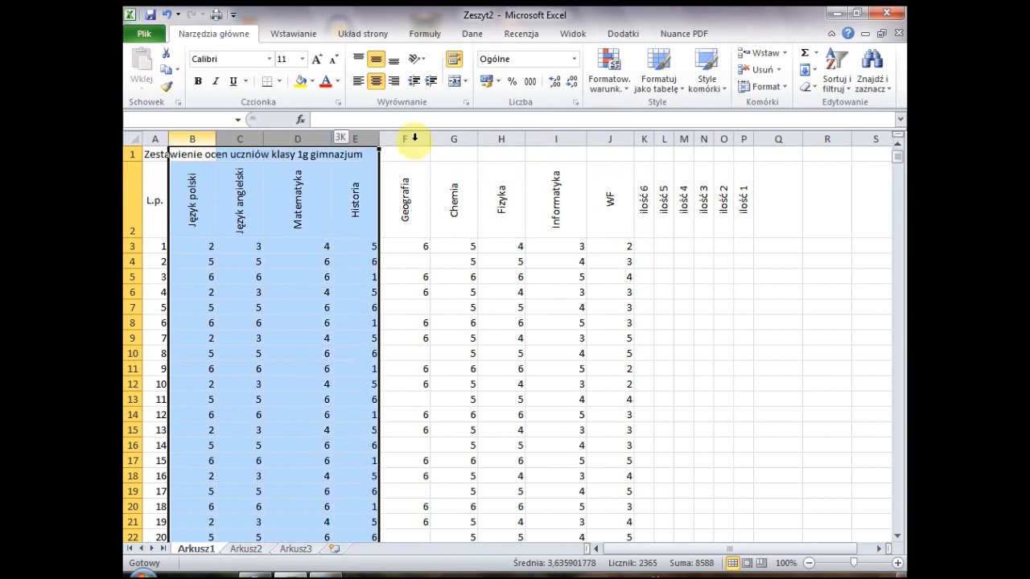
{"action": "double_click", "coordinate": [634, 138]}
{"action": "left_click", "coordinate": [348, 225]}
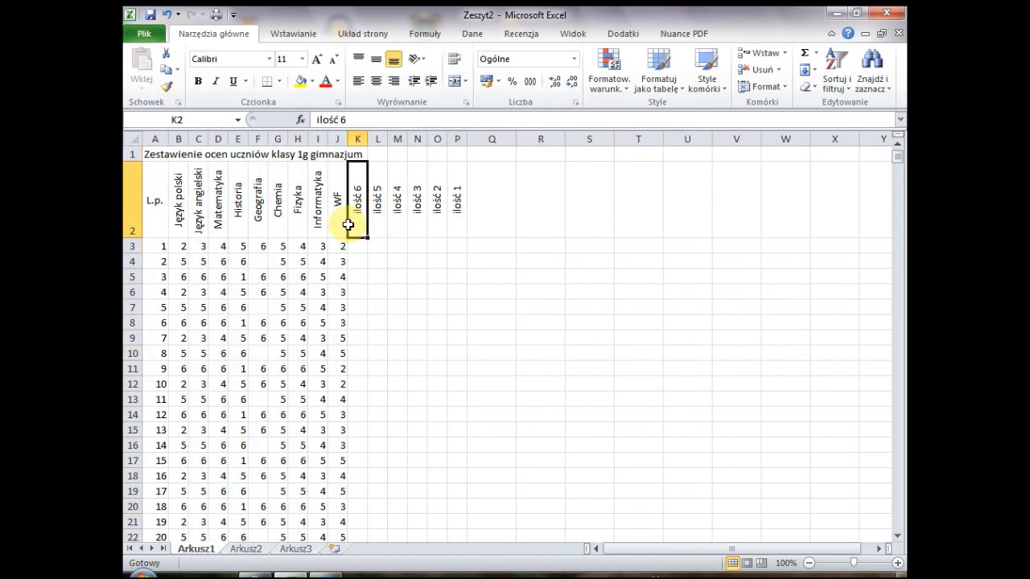
{"action": "left_click", "coordinate": [218, 218]}
{"action": "scroll", "coordinate": [328, 253], "scroll_direction": "down", "scroll_amount": 1}
{"action": "scroll", "coordinate": [354, 252], "scroll_direction": "up", "scroll_amount": 1}
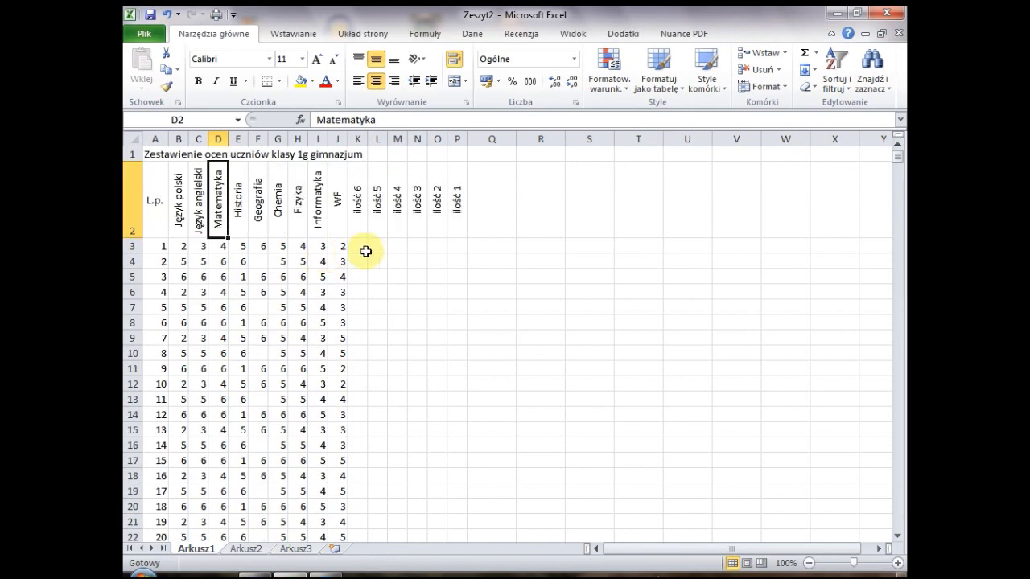
{"action": "left_click", "coordinate": [365, 251]}
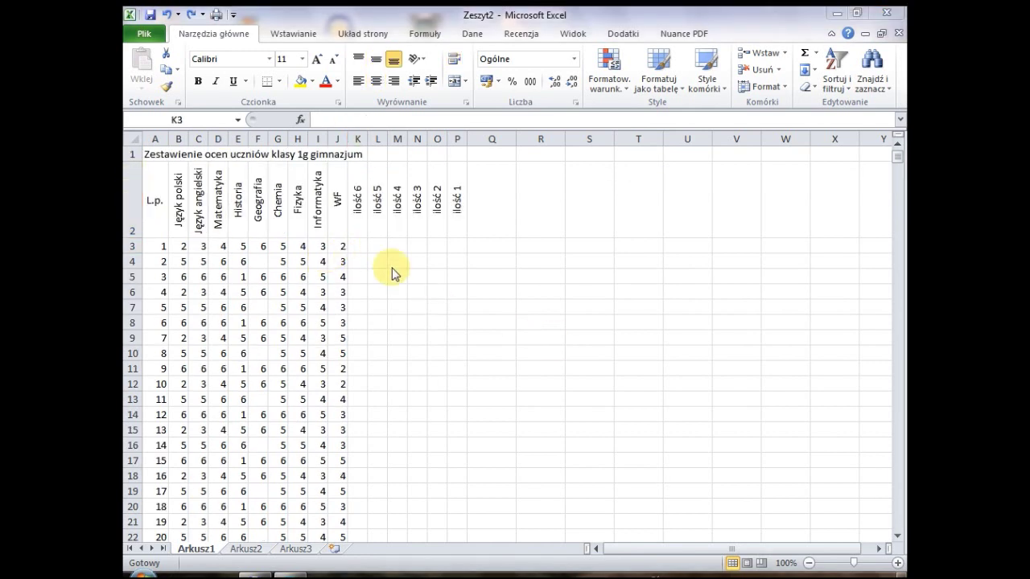
{"action": "left_click", "coordinate": [360, 244]}
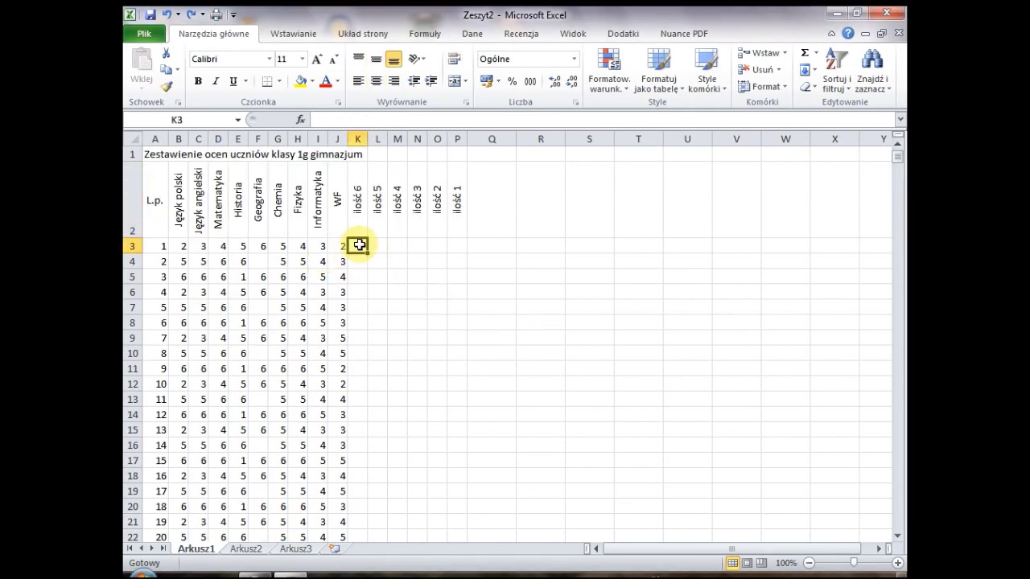
- Enter =LICZ.JEŻELI($B3:$J3;6) in K3 to count the first student's grade-6 marks
{"action": "left_click", "coordinate": [298, 120]}
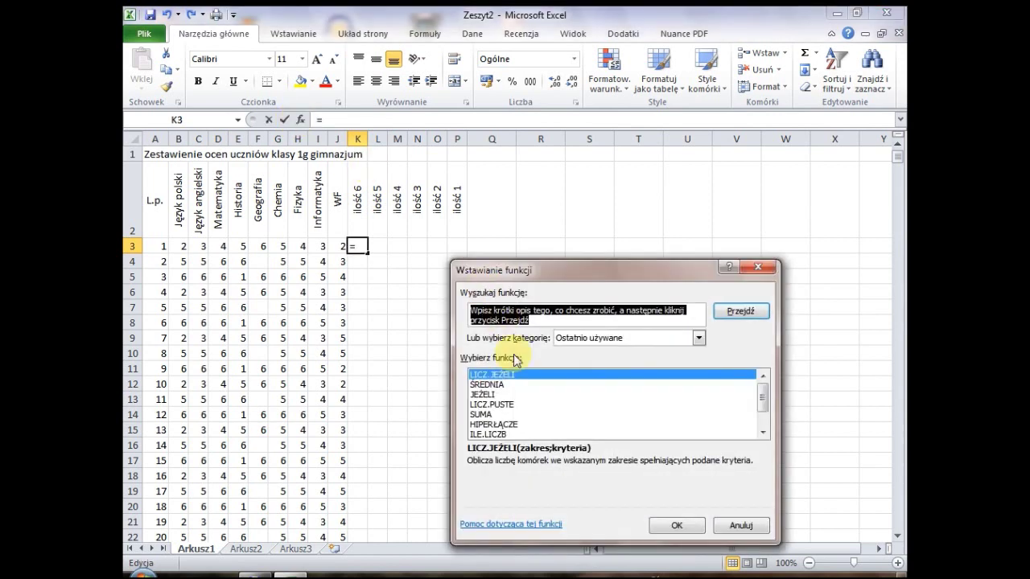
{"action": "left_click", "coordinate": [670, 524]}
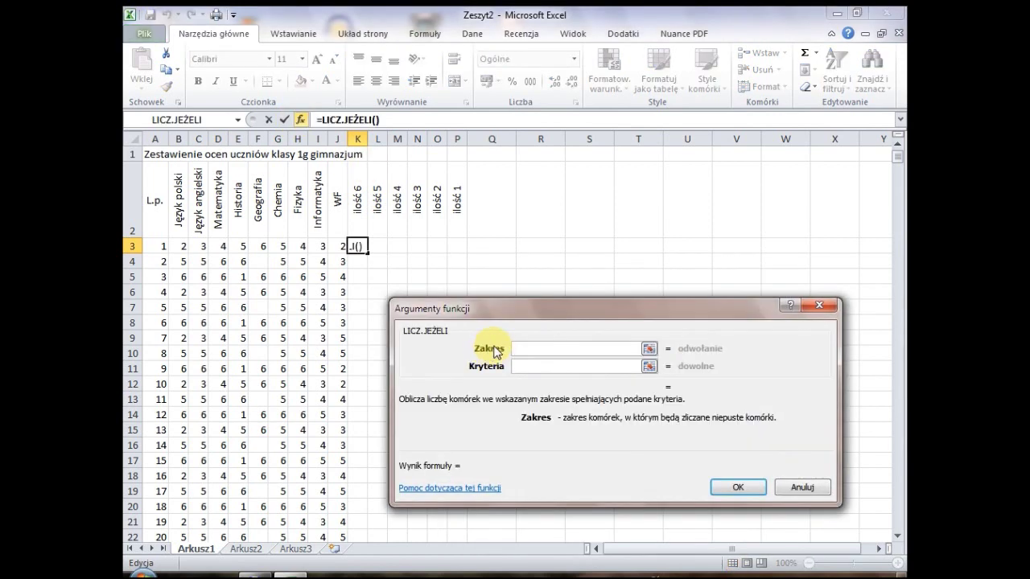
{"action": "left_click_drag", "start_coordinate": [182, 246], "coordinate": [331, 246]}
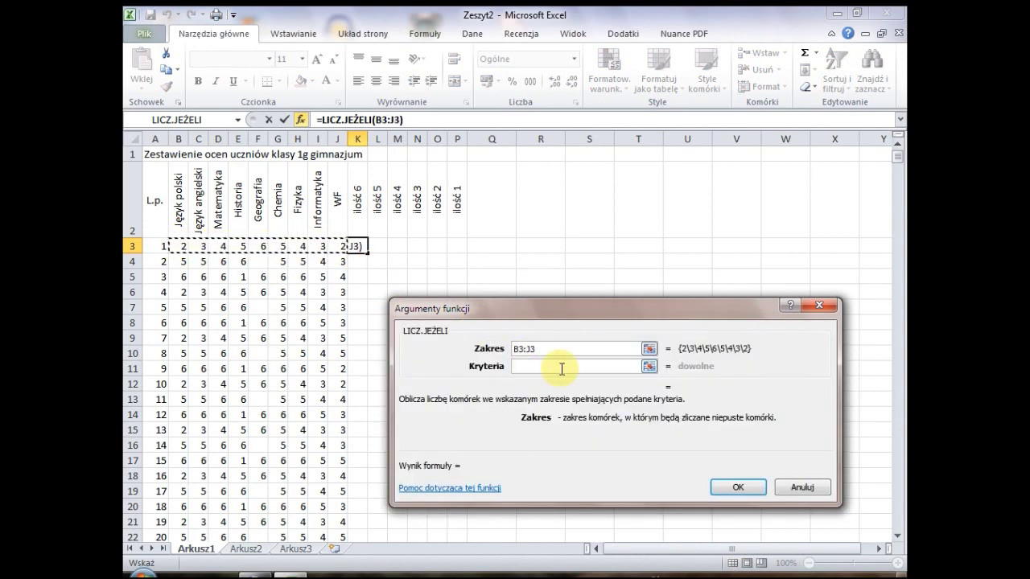
{"action": "left_click", "coordinate": [556, 367]}
{"action": "type", "text": "6"}
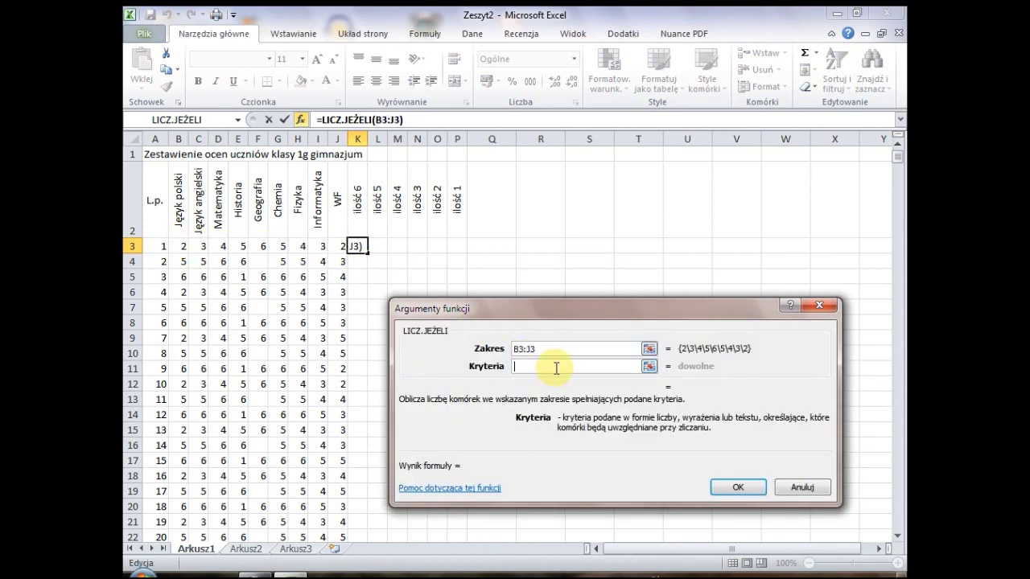
{"action": "left_click", "coordinate": [516, 349]}
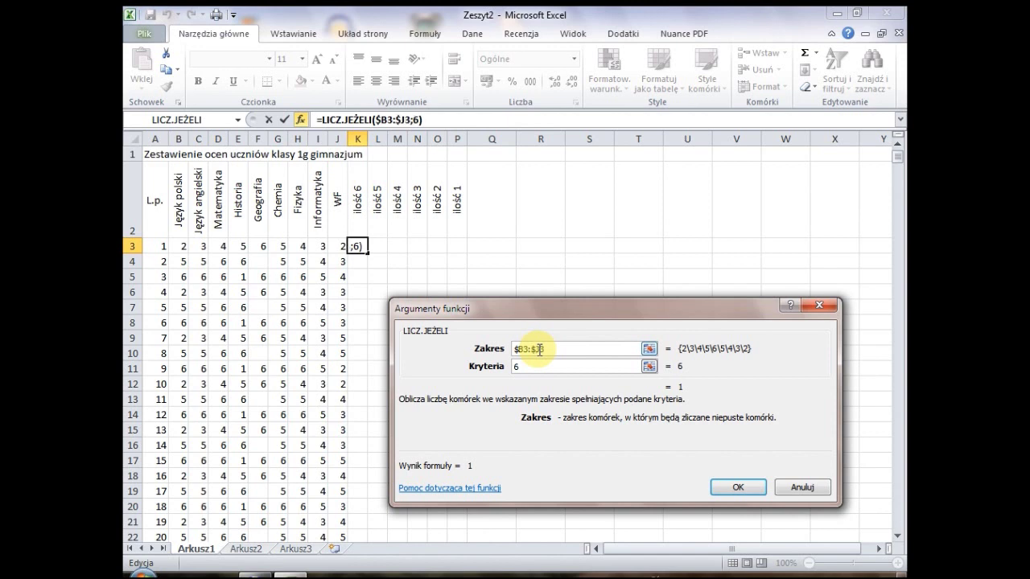
{"action": "left_click", "coordinate": [729, 483]}
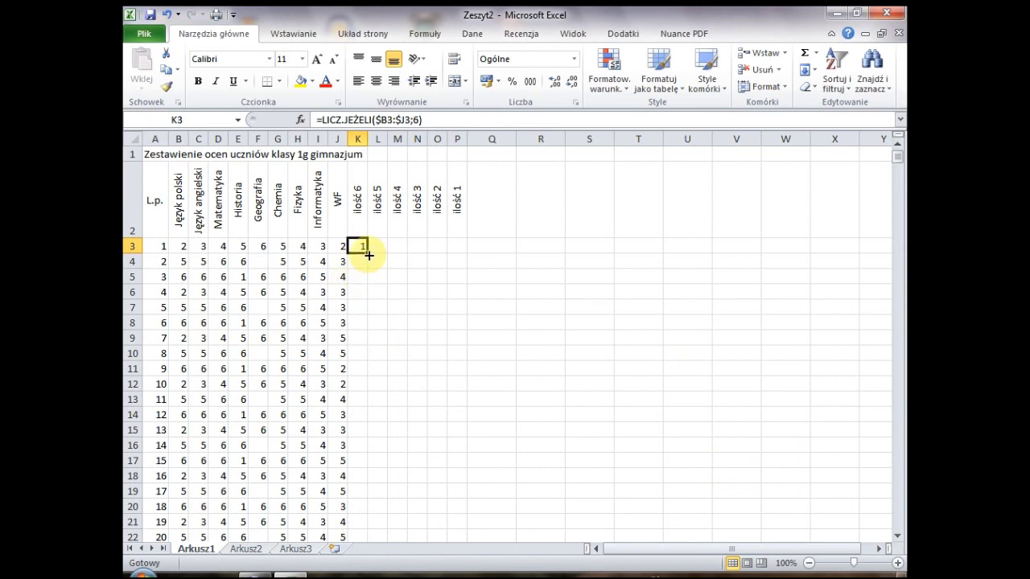
- Copy the K3 count formula down to K4 and across to P3
{"action": "left_click_drag", "start_coordinate": [368, 255], "coordinate": [362, 263]}
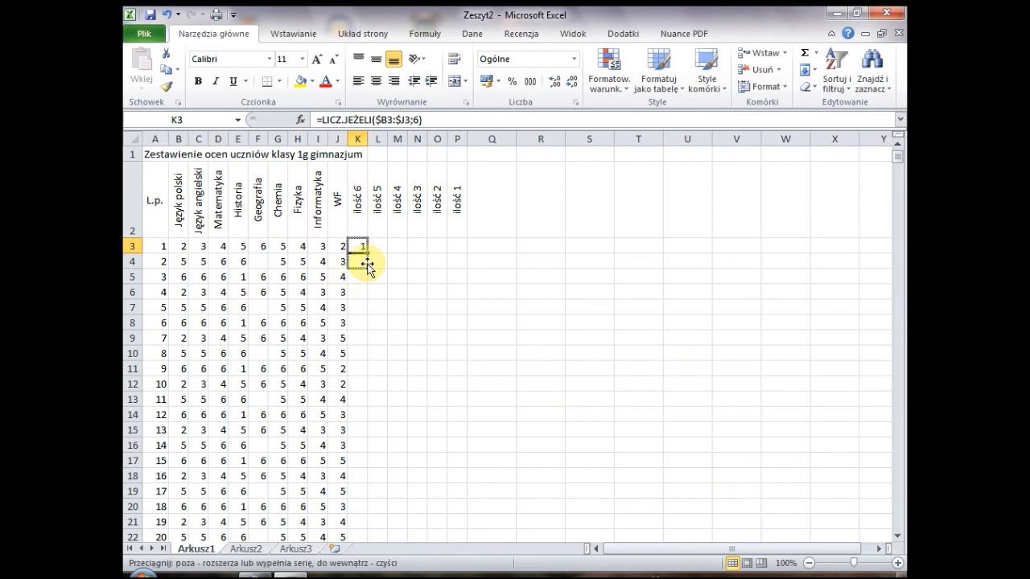
{"action": "left_click", "coordinate": [362, 248]}
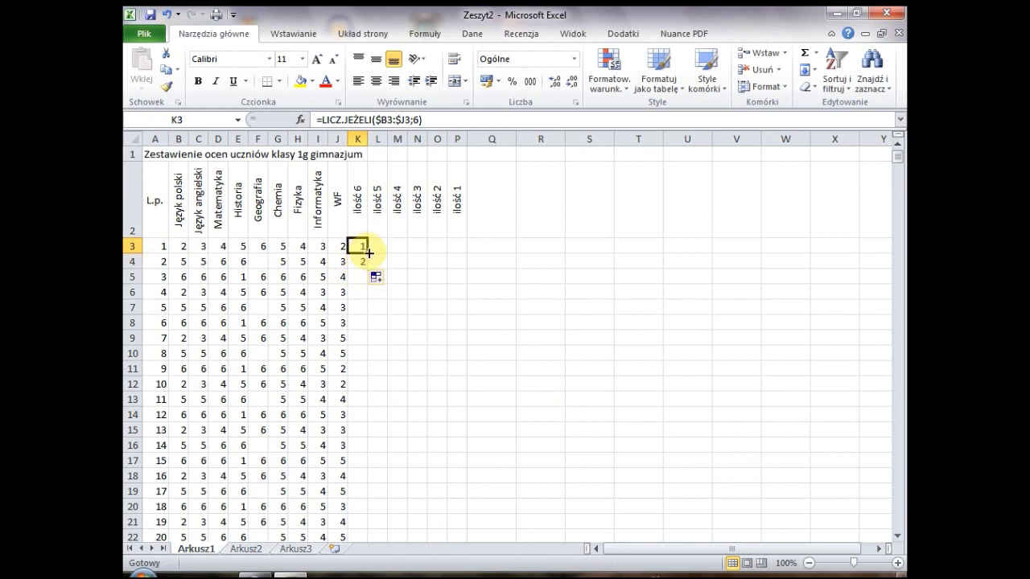
{"action": "left_click_drag", "start_coordinate": [368, 253], "coordinate": [461, 253]}
{"action": "left_click", "coordinate": [377, 246]}
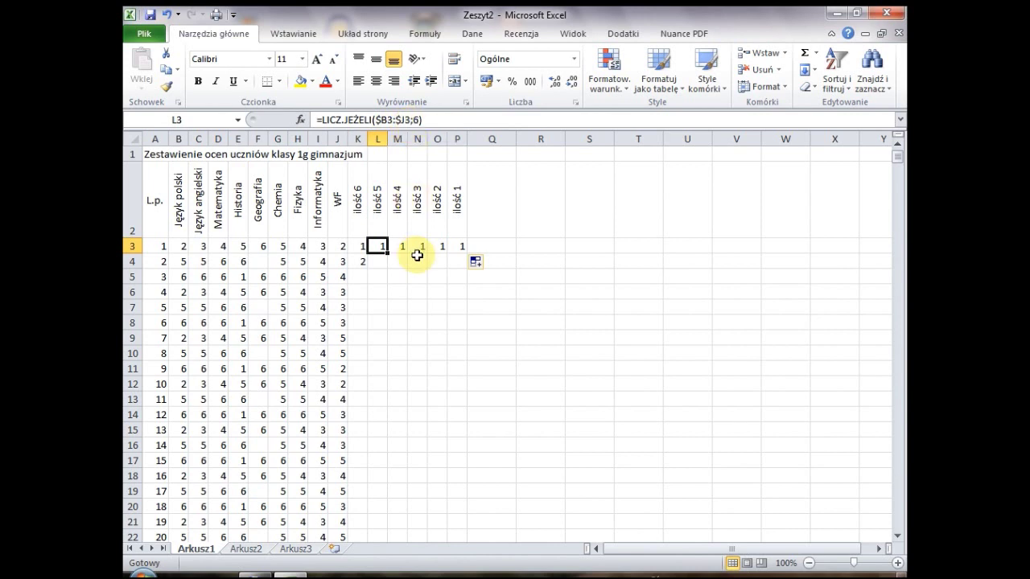
- Change the LICZ.JEŻELI criteria in L3 and M3 to count grades 5 and 4
{"action": "key", "text": "F2"}
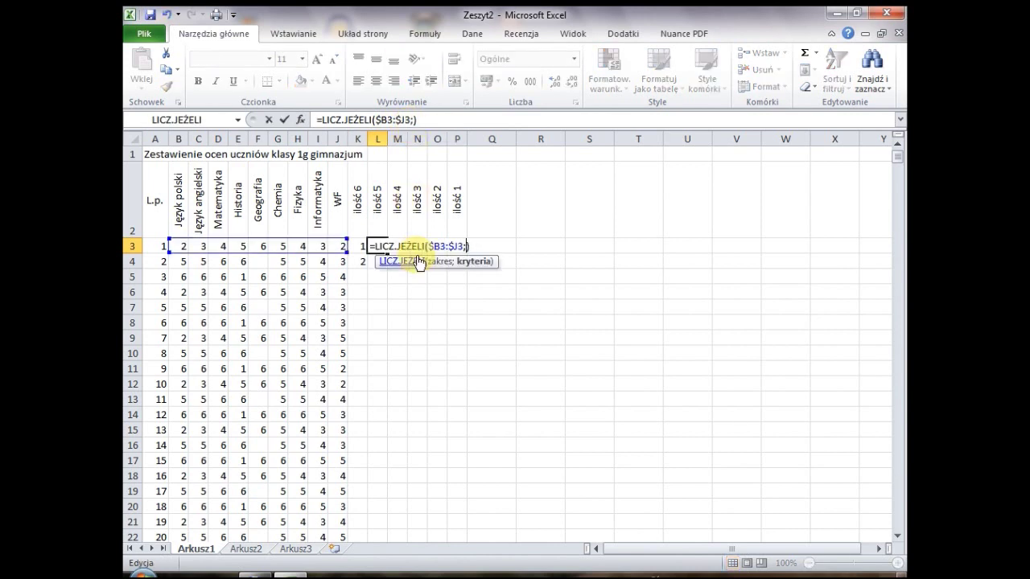
{"action": "type", "text": "5"}
{"action": "key", "text": "Return"}
{"action": "key", "text": "Up"}
{"action": "key", "text": "Right"}
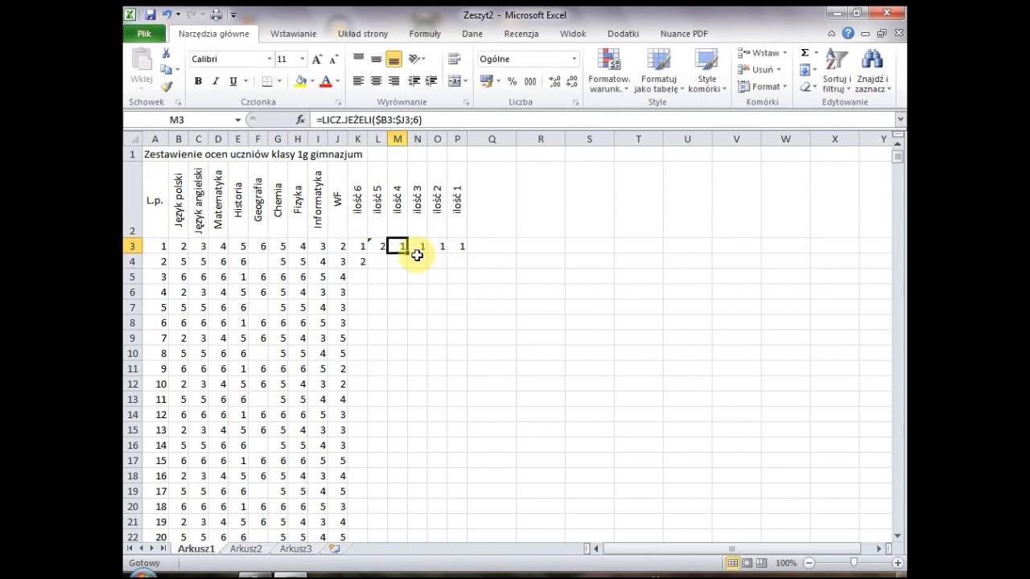
{"action": "key", "text": "F2"}
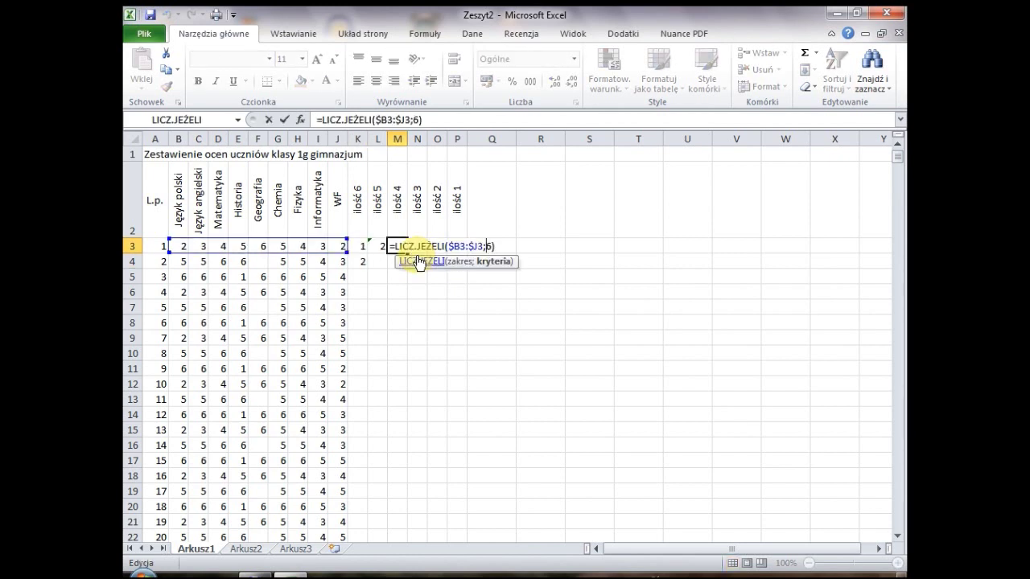
{"action": "type", "text": "4"}
{"action": "key", "text": "Return"}
{"action": "key", "text": "Up"}
{"action": "key", "text": "Right"}
- Change the criteria in N3, O3 and P3 to count grades 3, 2 and 1
{"action": "key", "text": "F2"}
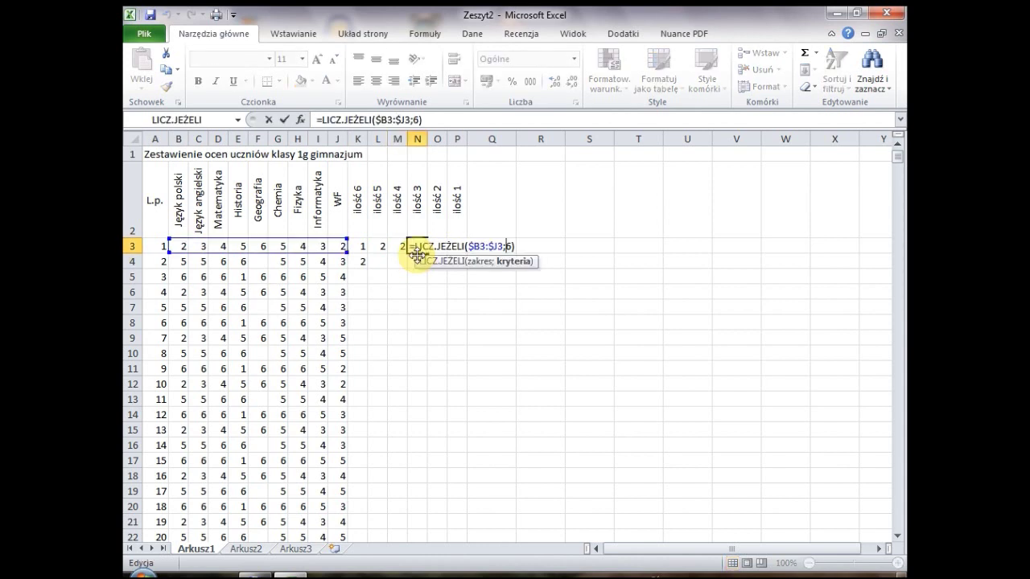
{"action": "key", "text": "Return"}
{"action": "key", "text": "Up"}
{"action": "key", "text": "Right"}
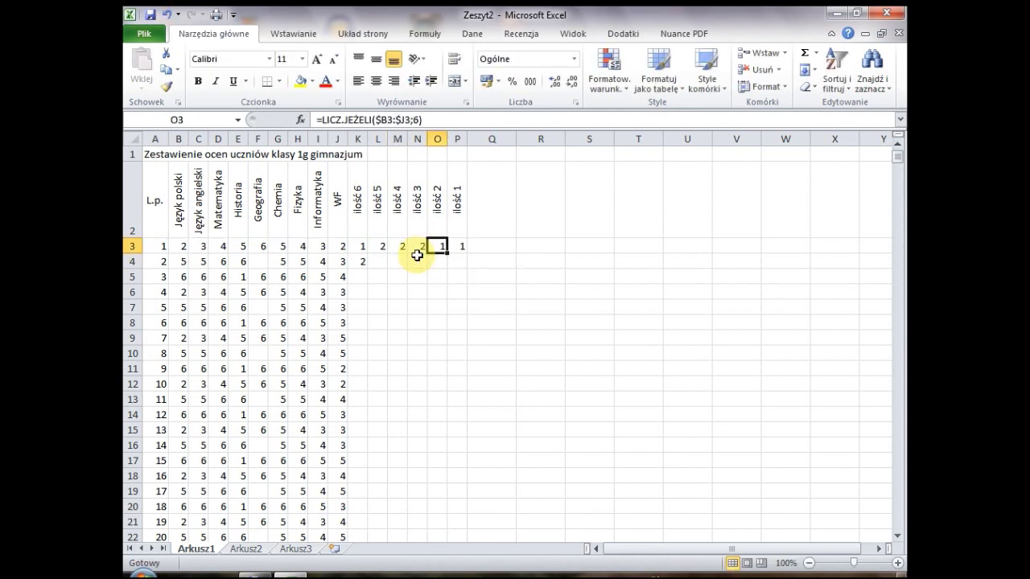
{"action": "key", "text": "F2"}
{"action": "key", "text": "Left"}
{"action": "key", "text": "Left"}
{"action": "key", "text": "Delete"}
{"action": "type", "text": "2"}
{"action": "key", "text": "Return"}
{"action": "key", "text": "Up"}
{"action": "key", "text": "Right"}
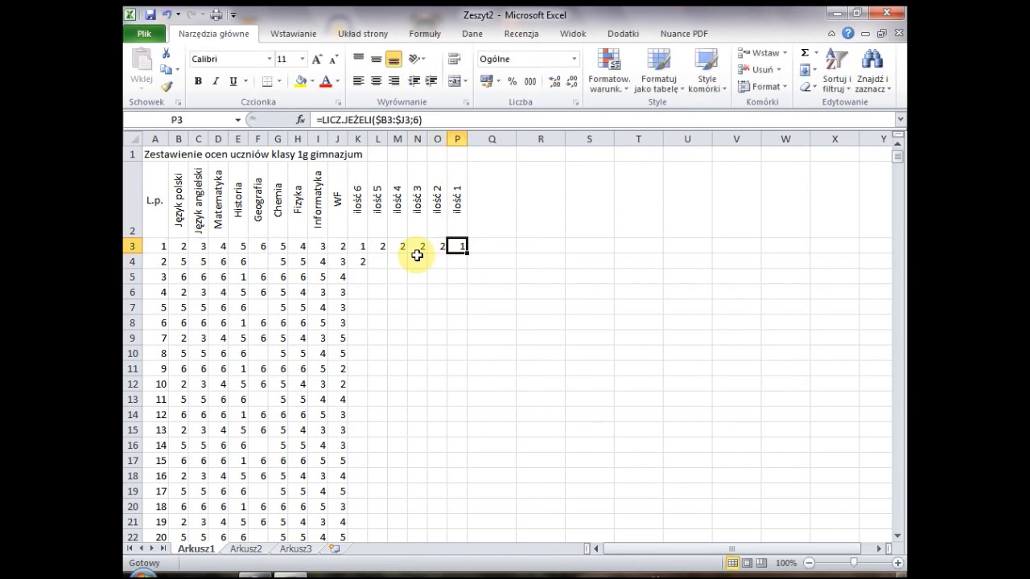
{"action": "key", "text": "F2"}
{"action": "key", "text": "Left"}
{"action": "key", "text": "Left"}
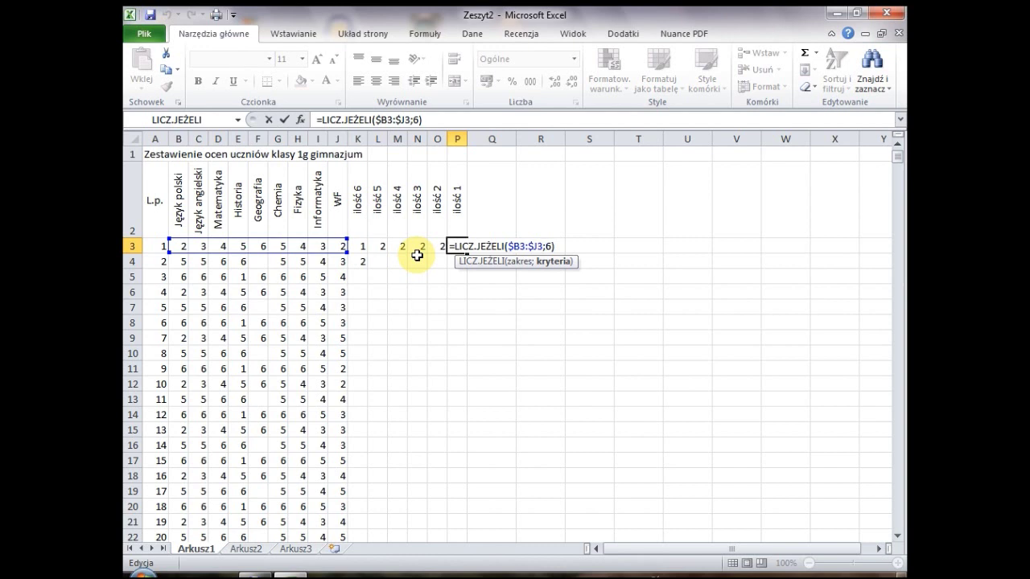
{"action": "key", "text": "Return"}
{"action": "key", "text": "Up"}
{"action": "key", "text": "Up"}
{"action": "key", "text": "Right"}
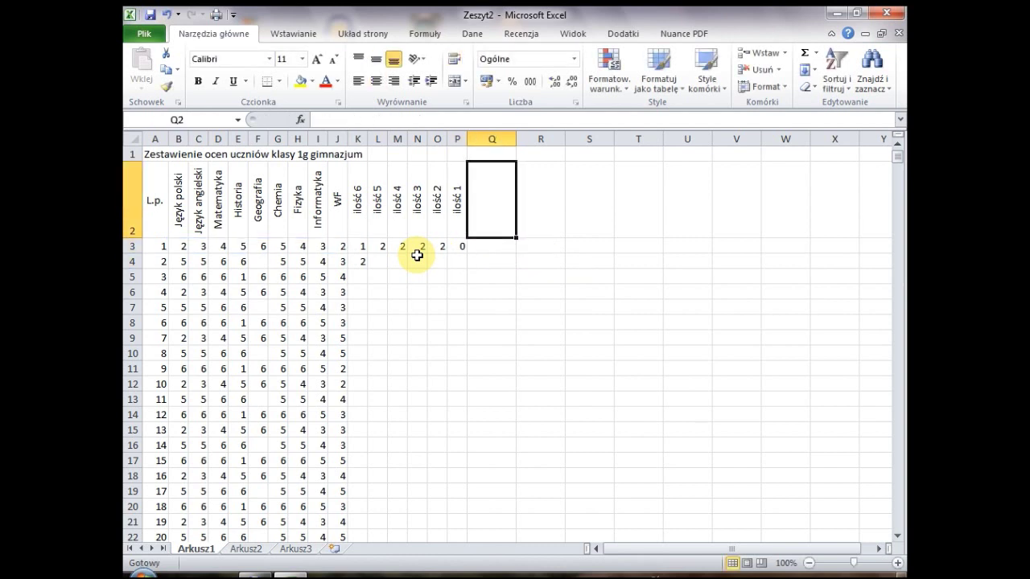
- Head Q2 'nieklasyfikowania (brak oceny)' and put =LICZ.PUSTE(B3:J3) in Q3, showing 0
{"action": "type", "text": "nieklas"}
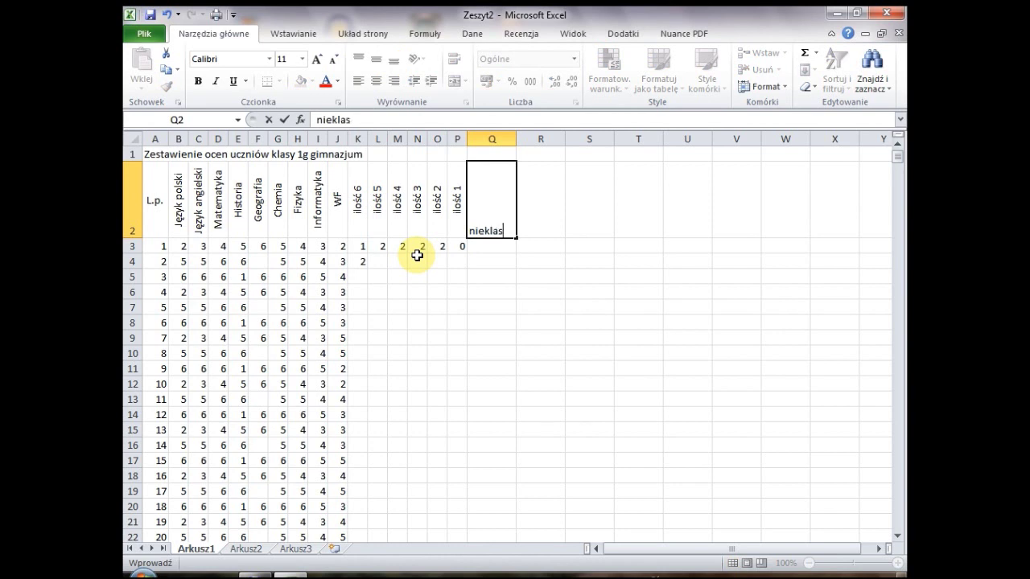
{"action": "type", "text": "yfikowania (brak oceny"}
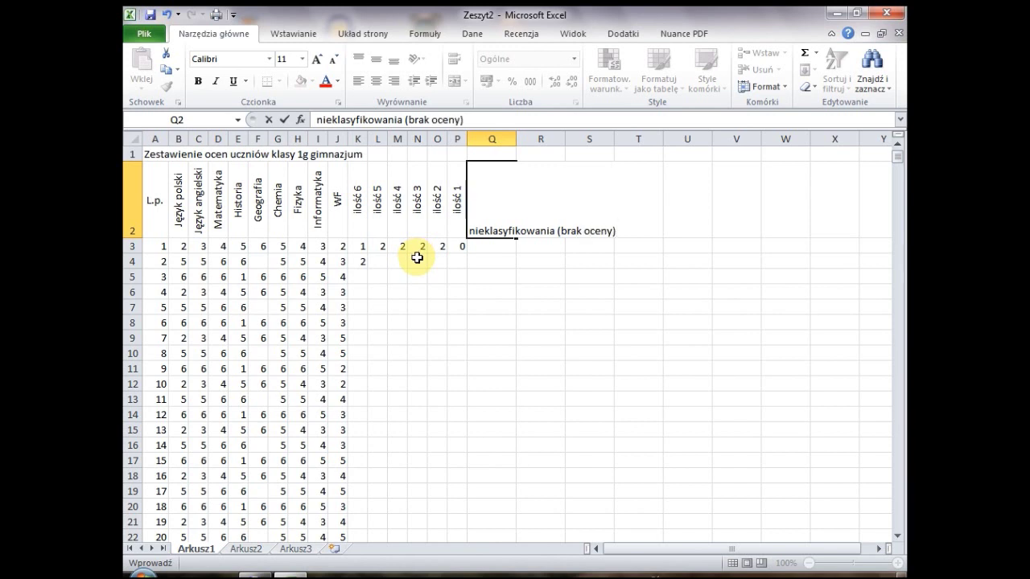
{"action": "key", "text": "Return"}
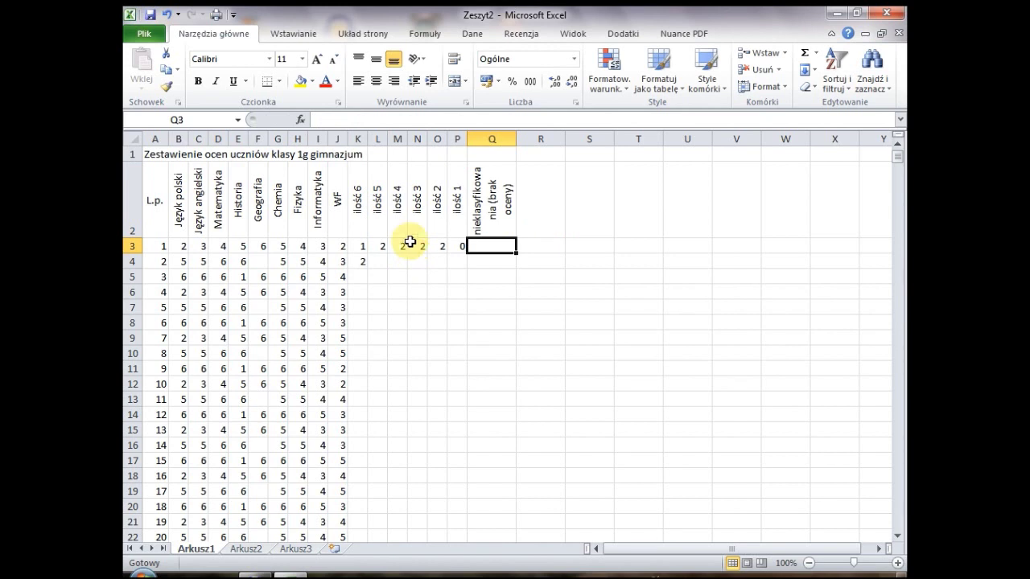
{"action": "left_click", "coordinate": [300, 119]}
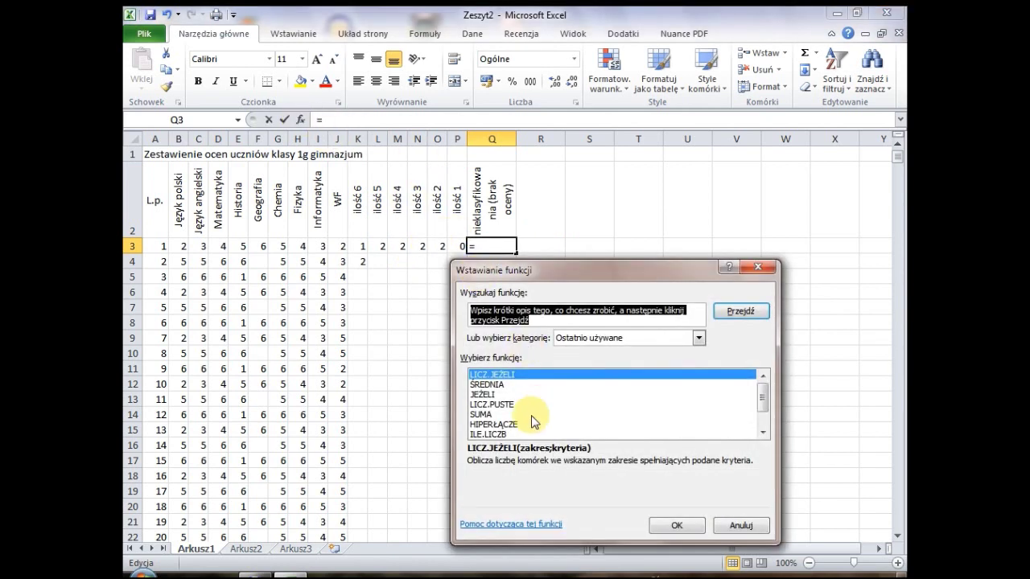
{"action": "left_click", "coordinate": [491, 405]}
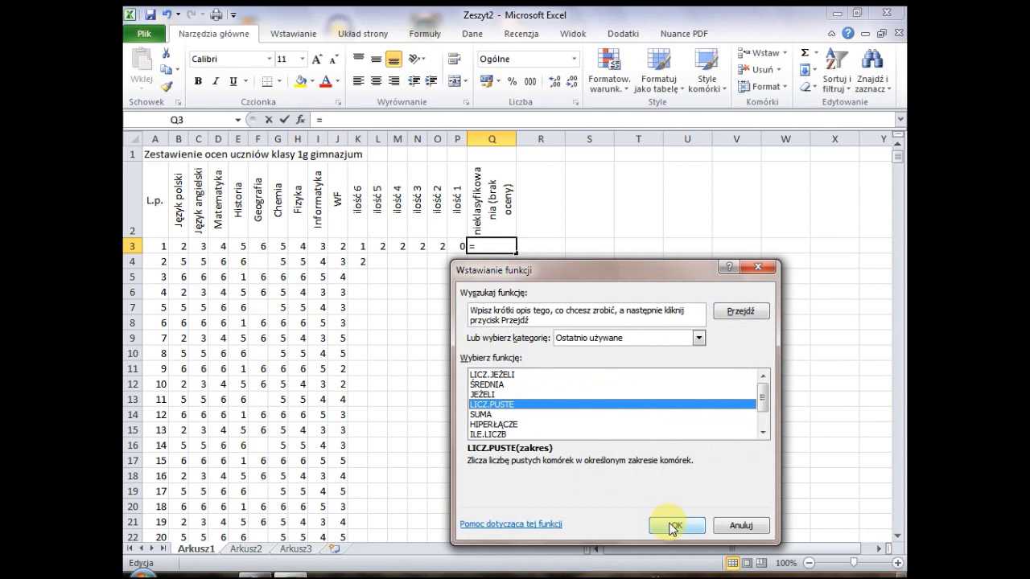
{"action": "left_click", "coordinate": [673, 527]}
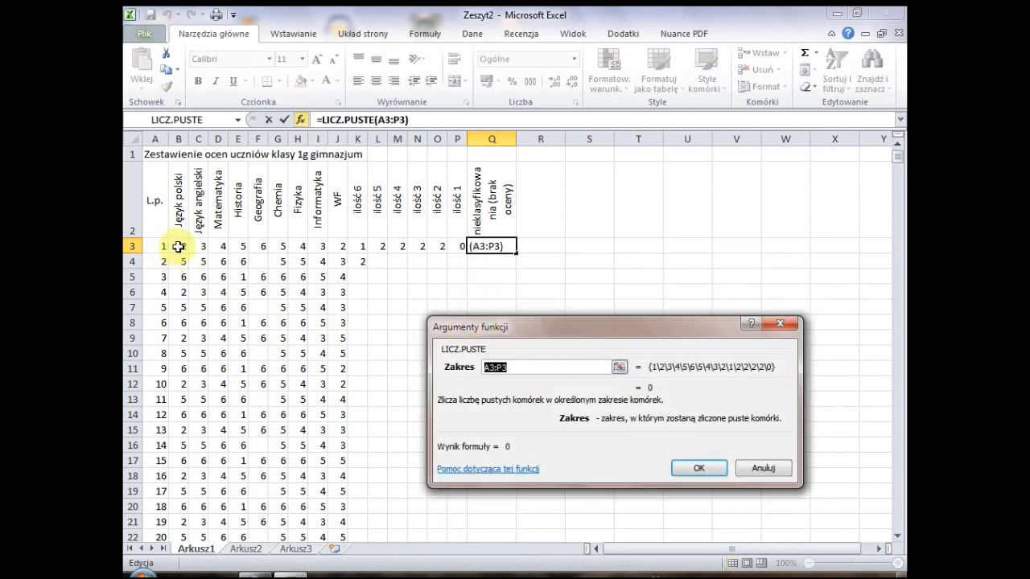
{"action": "left_click_drag", "start_coordinate": [178, 246], "coordinate": [332, 246]}
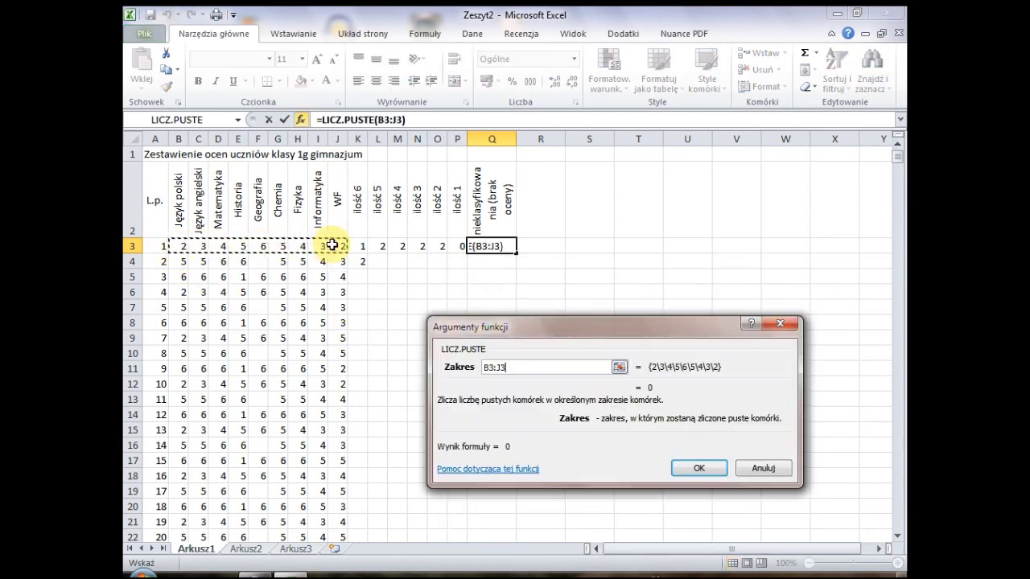
{"action": "key", "text": "Return"}
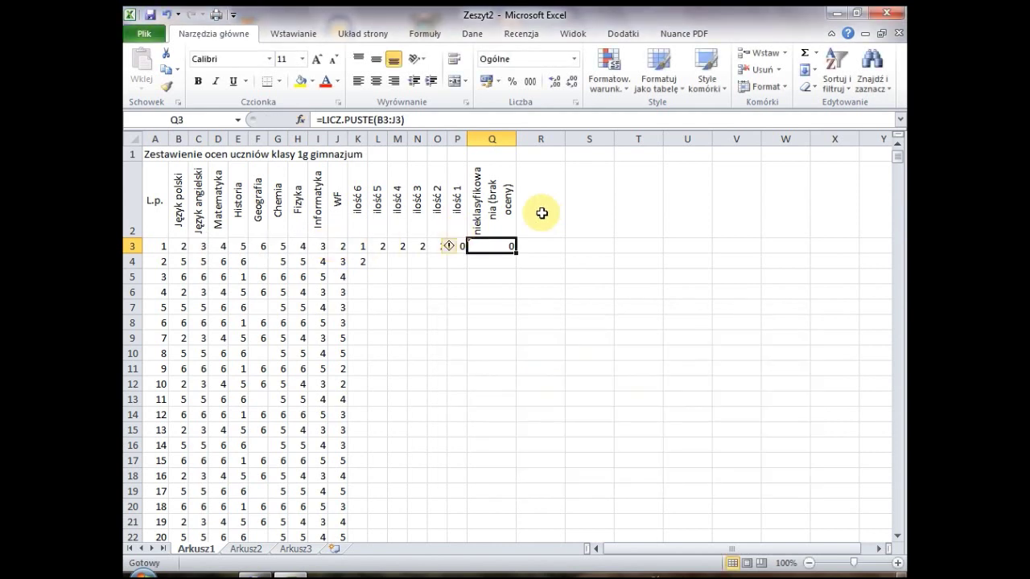
{"action": "left_click", "coordinate": [545, 210]}
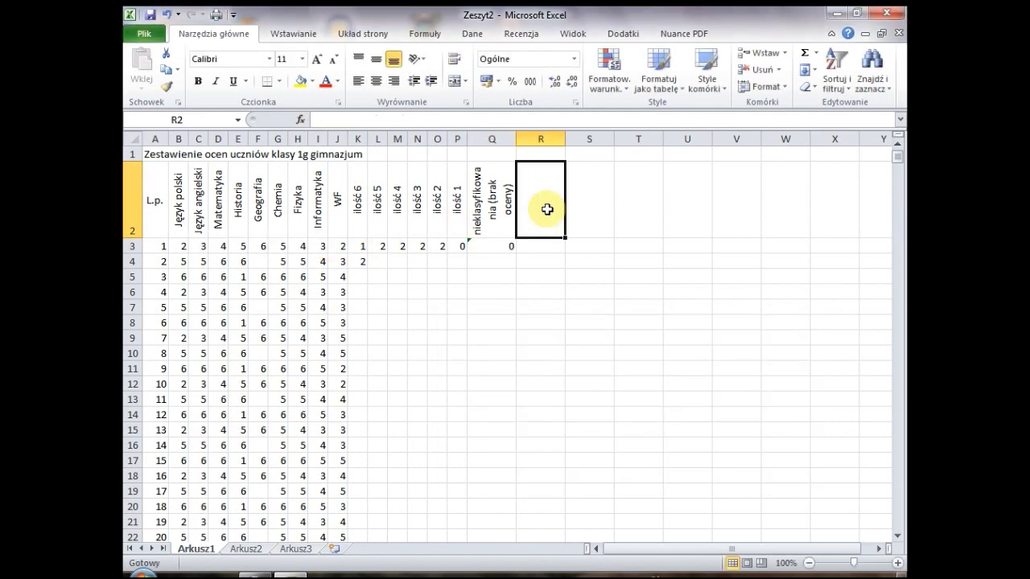
- Head R2 'średnia' and put =ŚREDNIA(B3:J3) in R3
{"action": "type", "text": "średnia"}
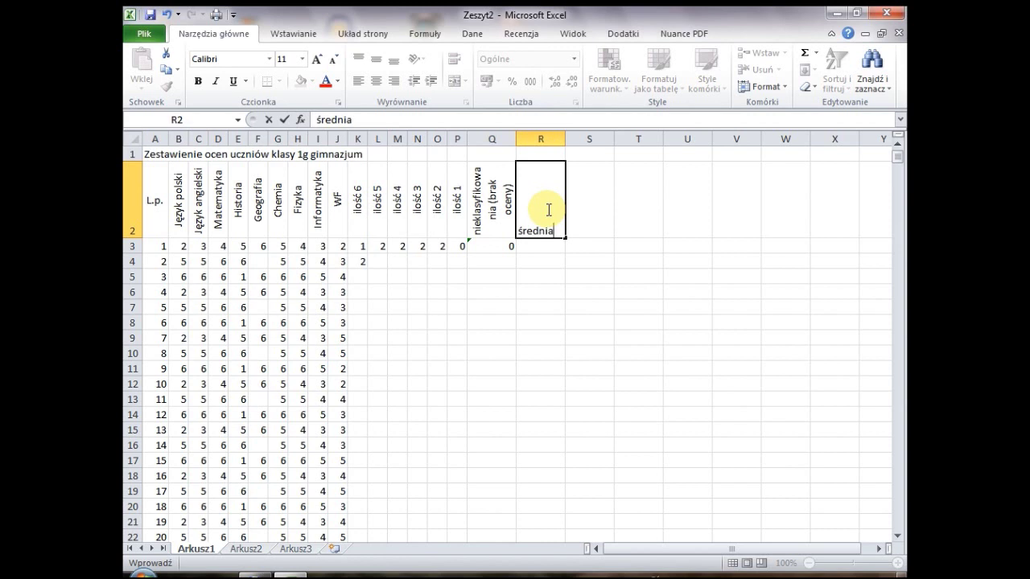
{"action": "key", "text": "Return"}
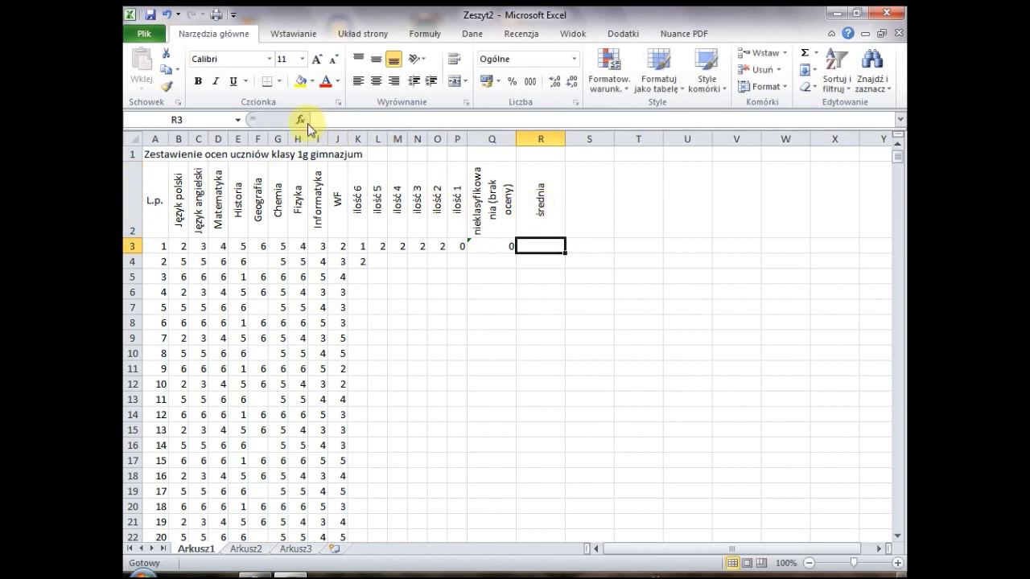
{"action": "left_click", "coordinate": [301, 120]}
{"action": "left_click", "coordinate": [490, 395]}
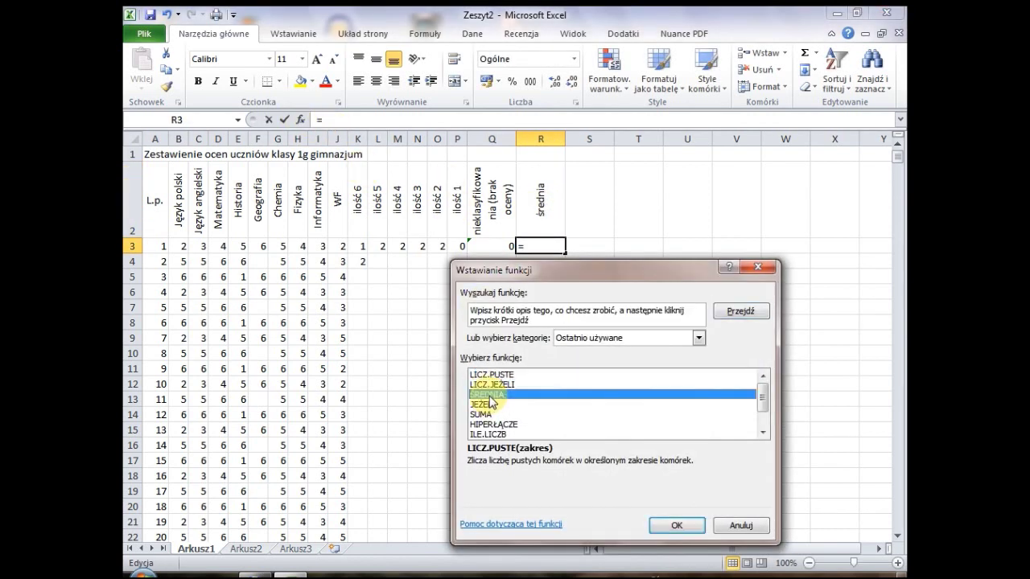
{"action": "left_click", "coordinate": [675, 524]}
{"action": "left_click_drag", "start_coordinate": [183, 247], "coordinate": [334, 250]}
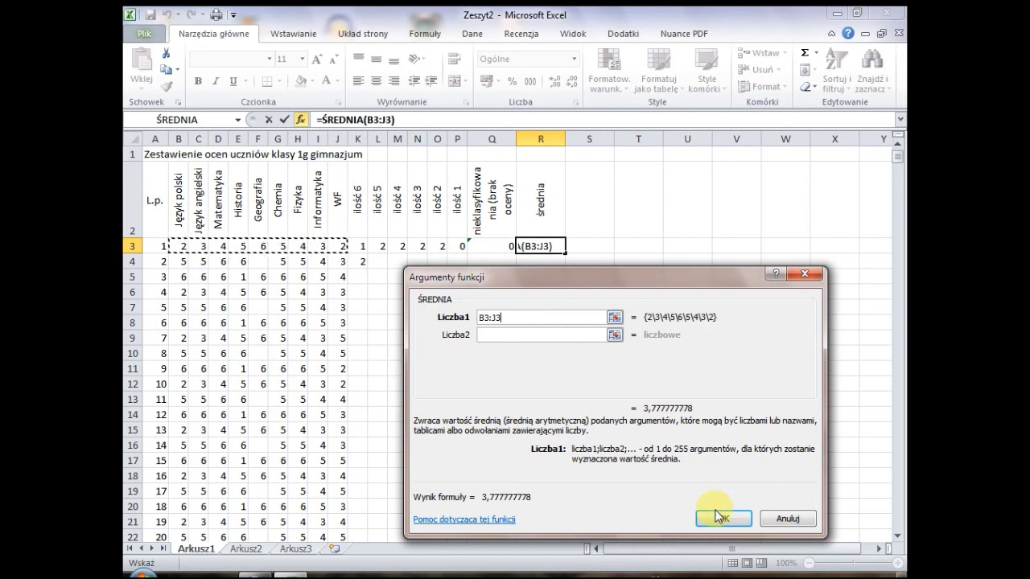
{"action": "left_click", "coordinate": [720, 518]}
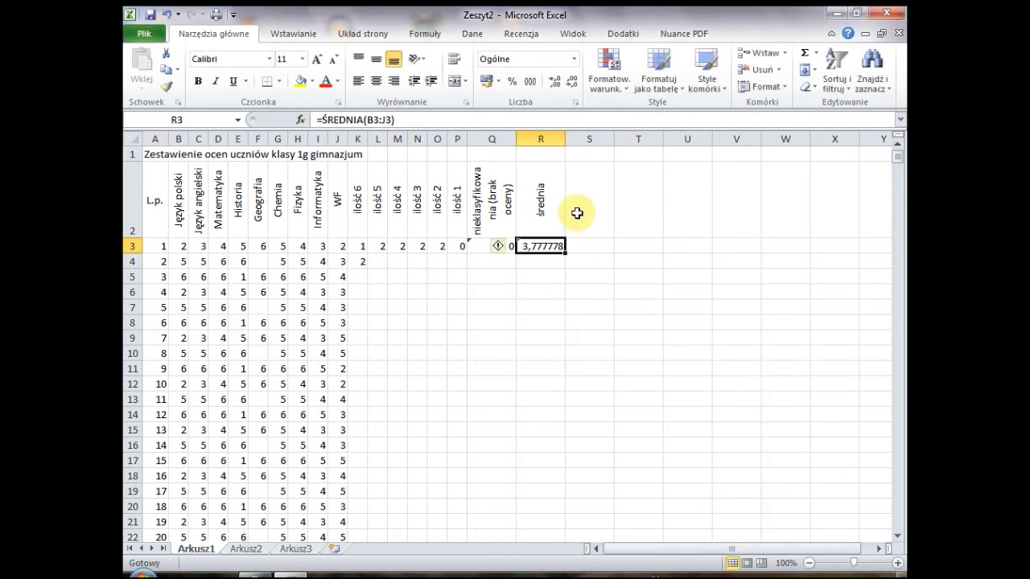
- Reduce R3's decimal places so the average reads 3,78
{"action": "left_click", "coordinate": [571, 84]}
{"action": "left_click", "coordinate": [571, 84]}
{"action": "left_click", "coordinate": [571, 84]}
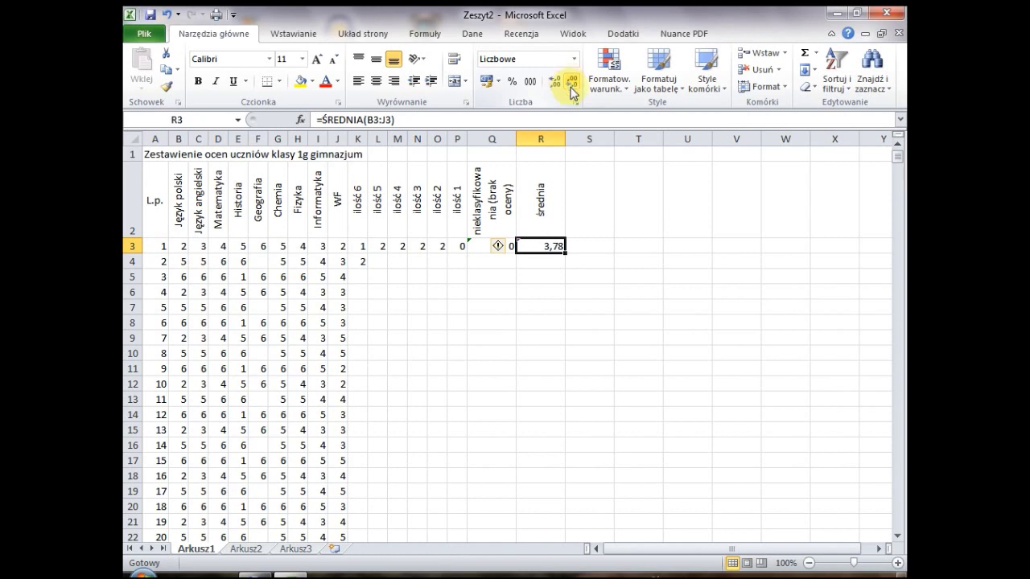
{"action": "left_click", "coordinate": [596, 217]}
- Head S2 'zdał / nie zdał' and start a JEŻELI in S3 testing Q3+P3>0
{"action": "type", "text": "zdał"}
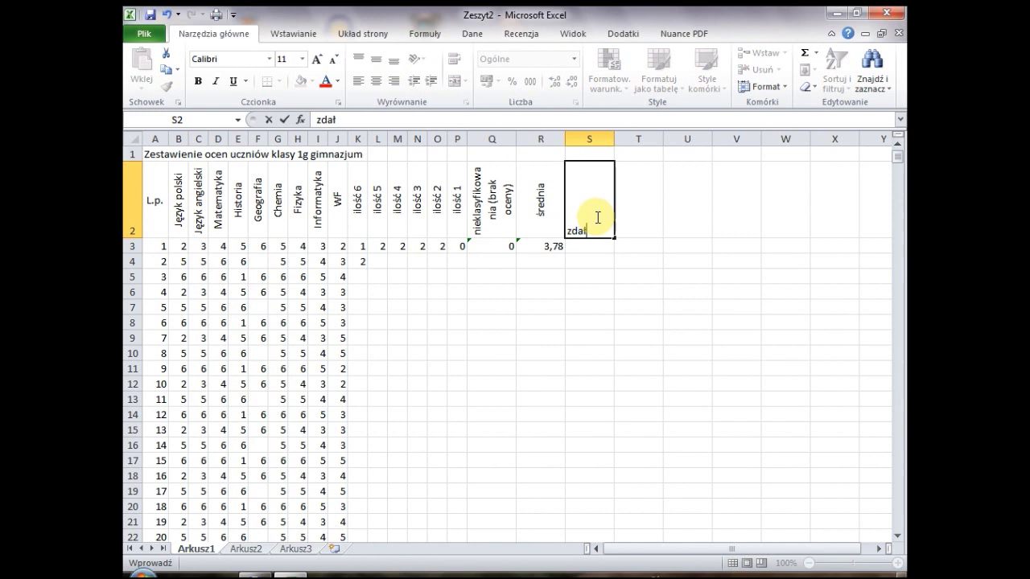
{"action": "type", "text": " / nie zdał"}
{"action": "key", "text": "Return"}
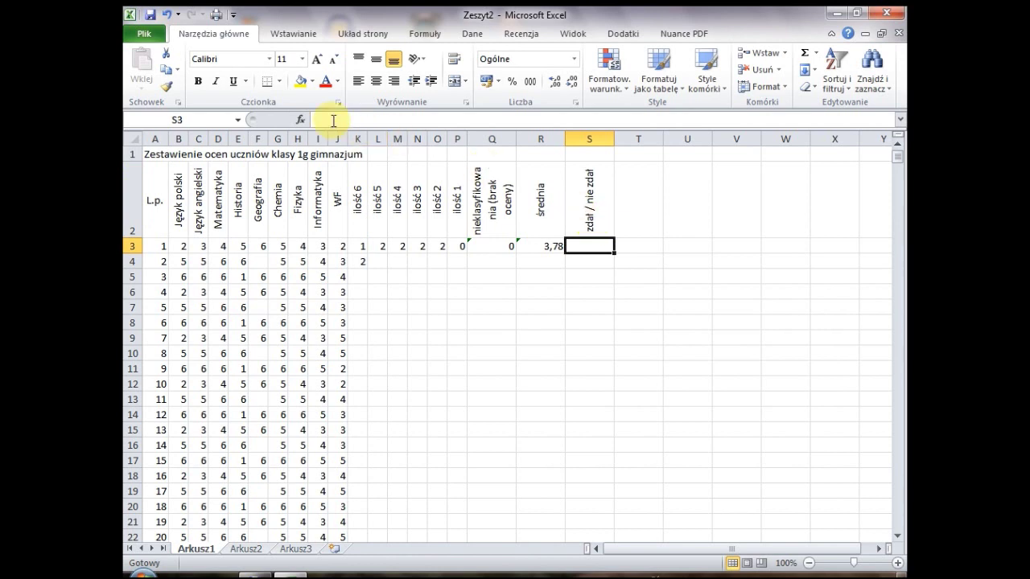
{"action": "left_click", "coordinate": [301, 120]}
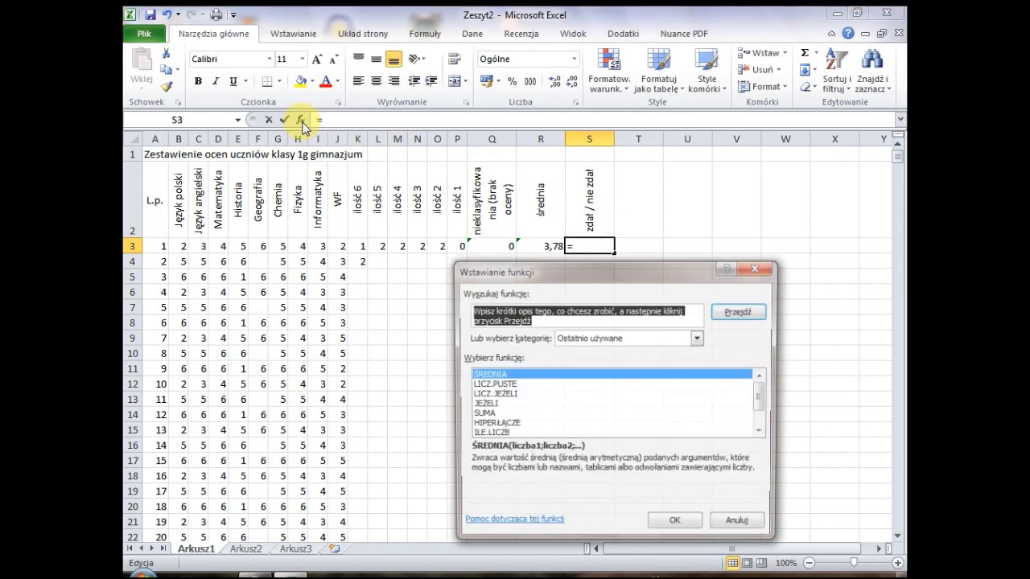
{"action": "left_click", "coordinate": [486, 404]}
{"action": "left_click", "coordinate": [674, 525]}
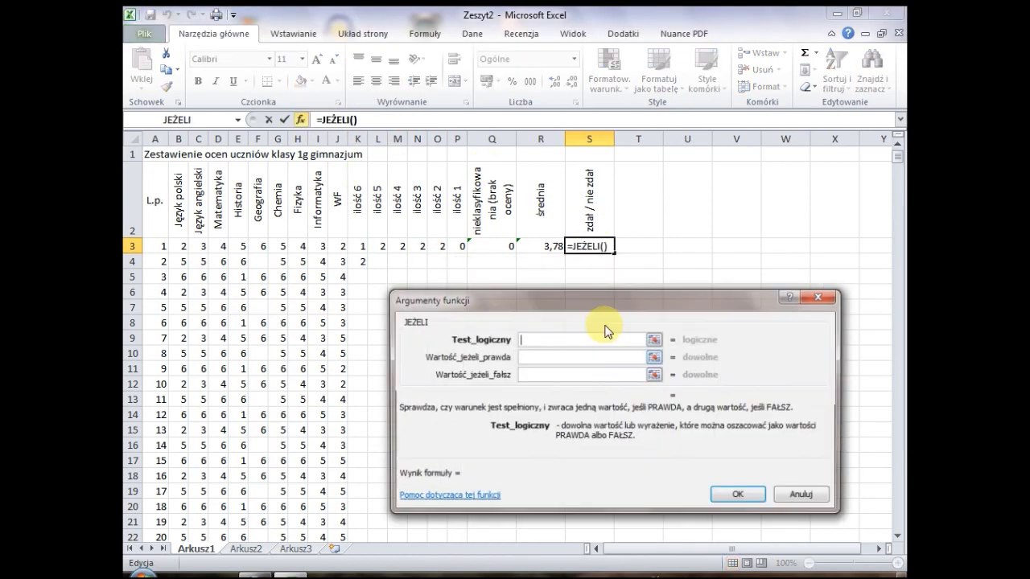
{"action": "left_click", "coordinate": [484, 248]}
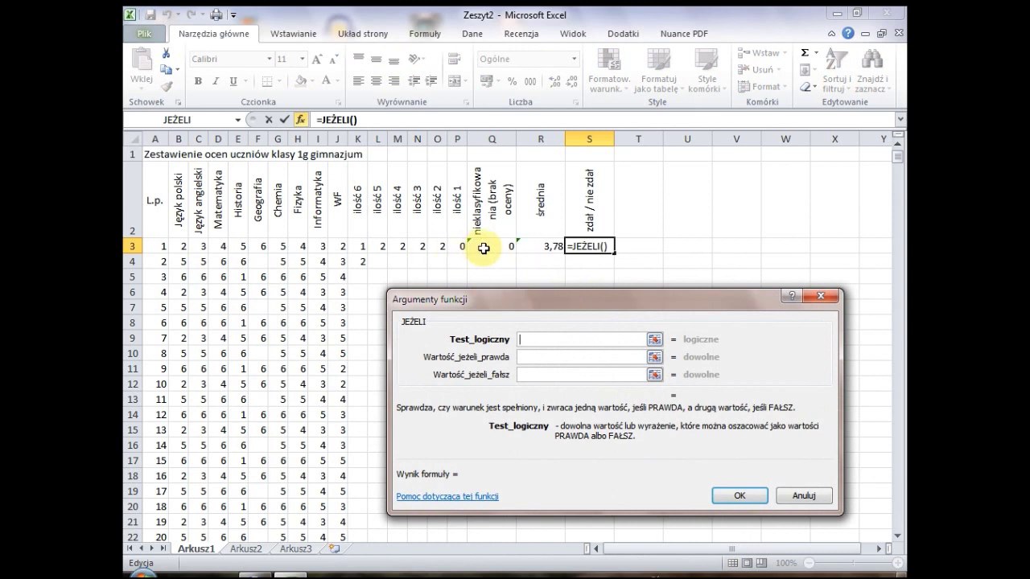
{"action": "type", "text": "+"}
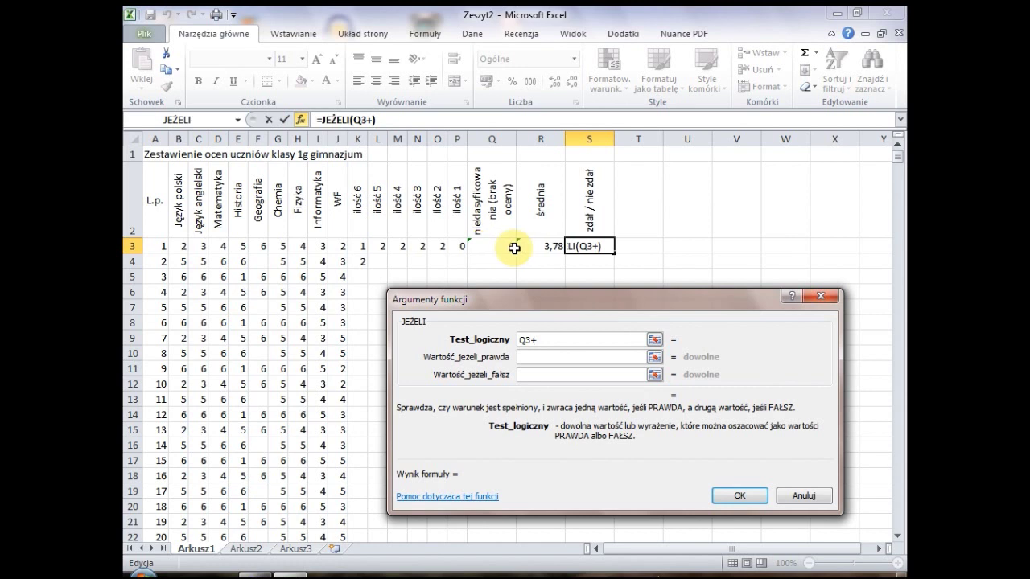
{"action": "left_click", "coordinate": [458, 247]}
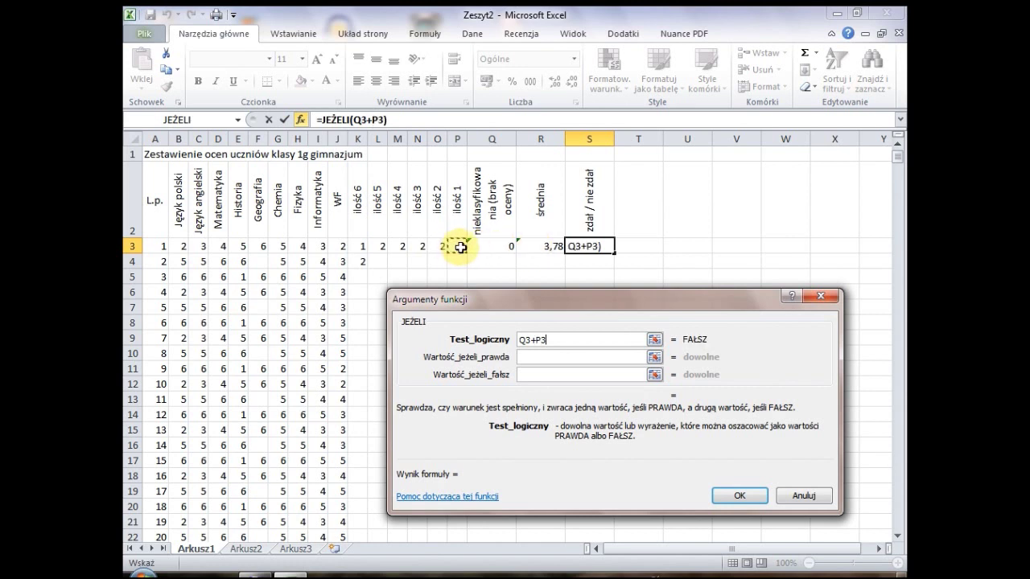
{"action": "type", "text": ">0"}
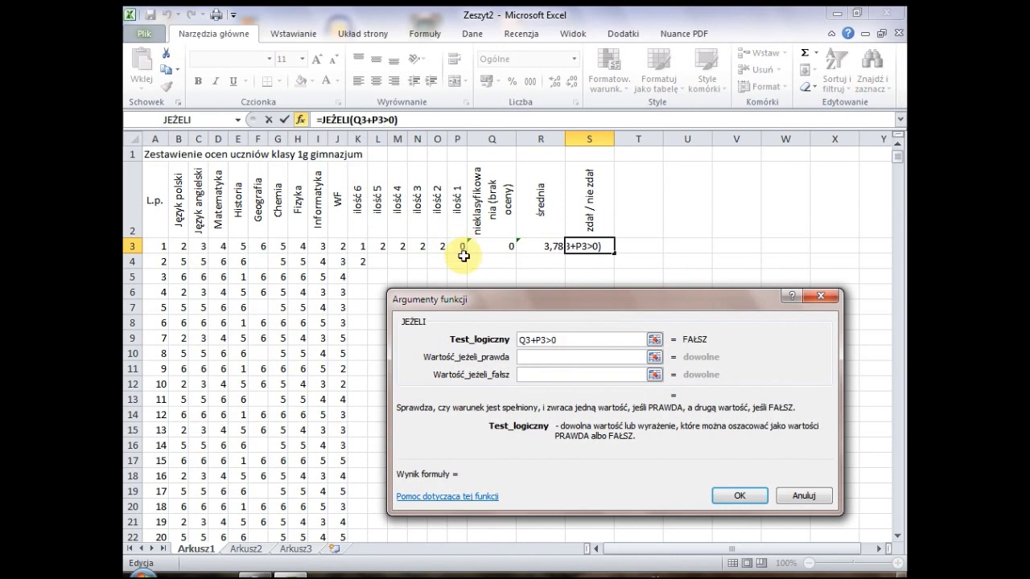
- Return 'nie zdał' when the test is true and 'zdał' otherwise, completing S3
{"action": "left_click", "coordinate": [539, 358]}
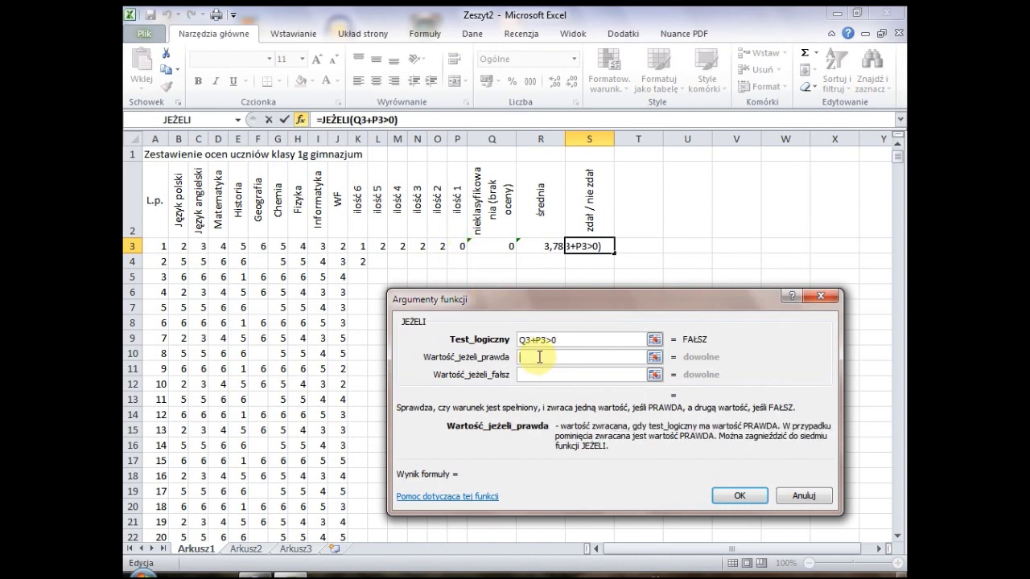
{"action": "type", "text": "nie zdał"}
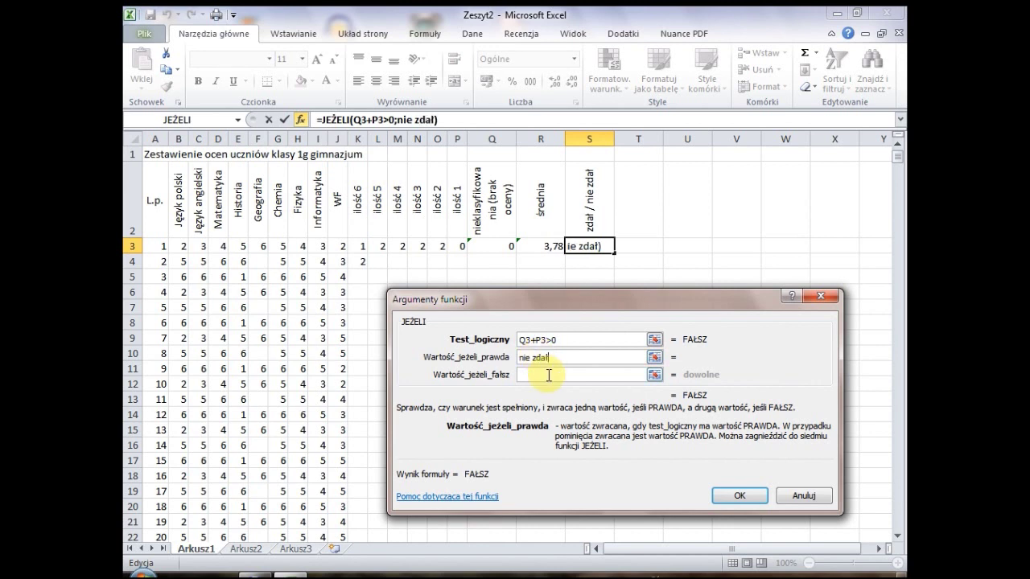
{"action": "left_click", "coordinate": [548, 375]}
{"action": "type", "text": "zda"}
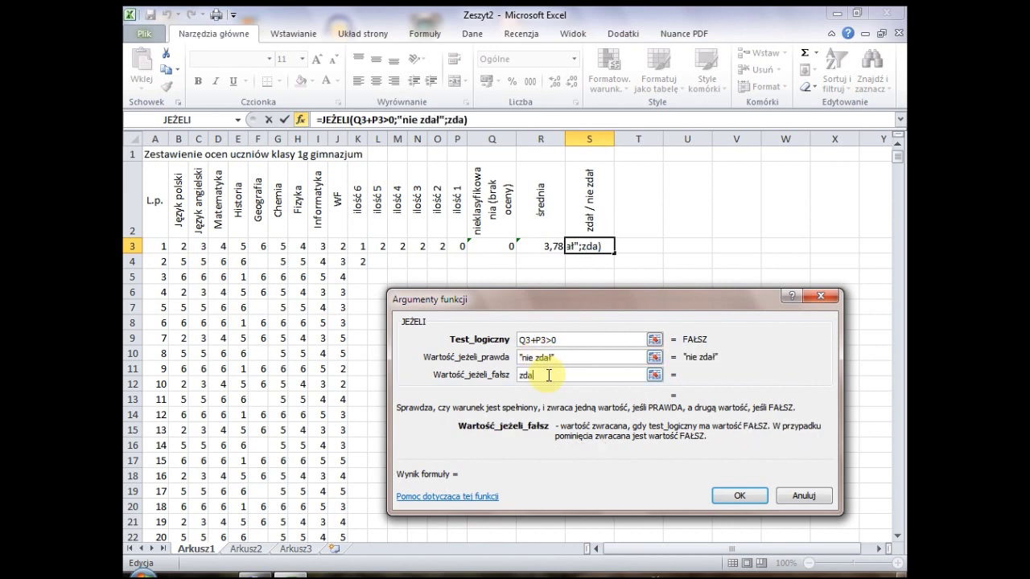
{"action": "type", "text": "ł"}
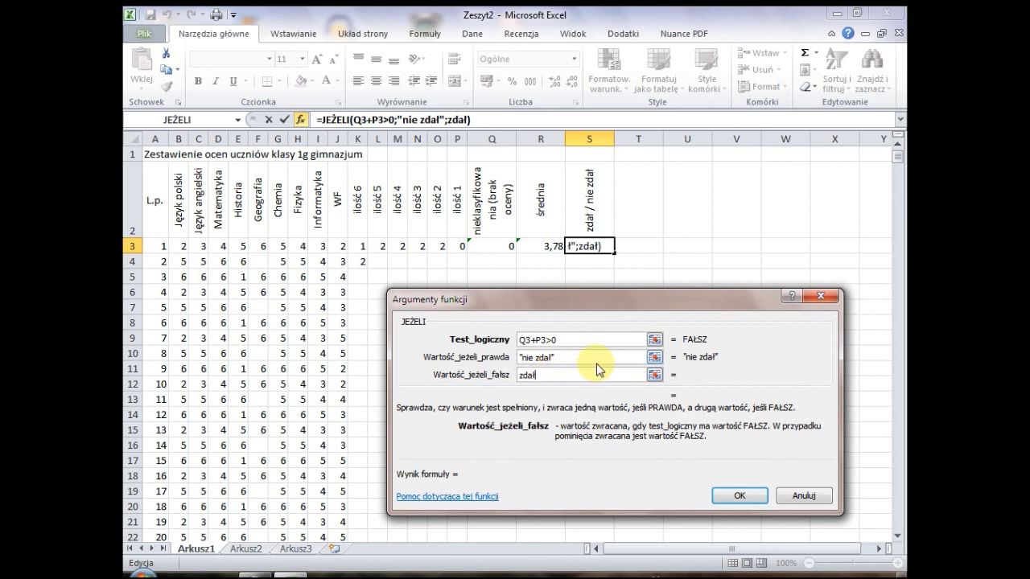
{"action": "left_click", "coordinate": [598, 359]}
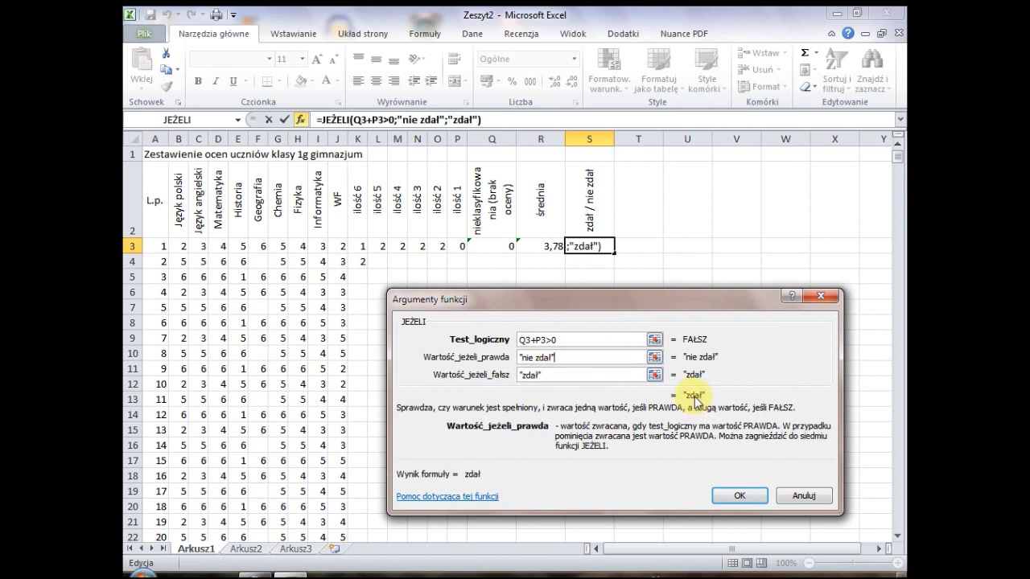
{"action": "left_click", "coordinate": [728, 498]}
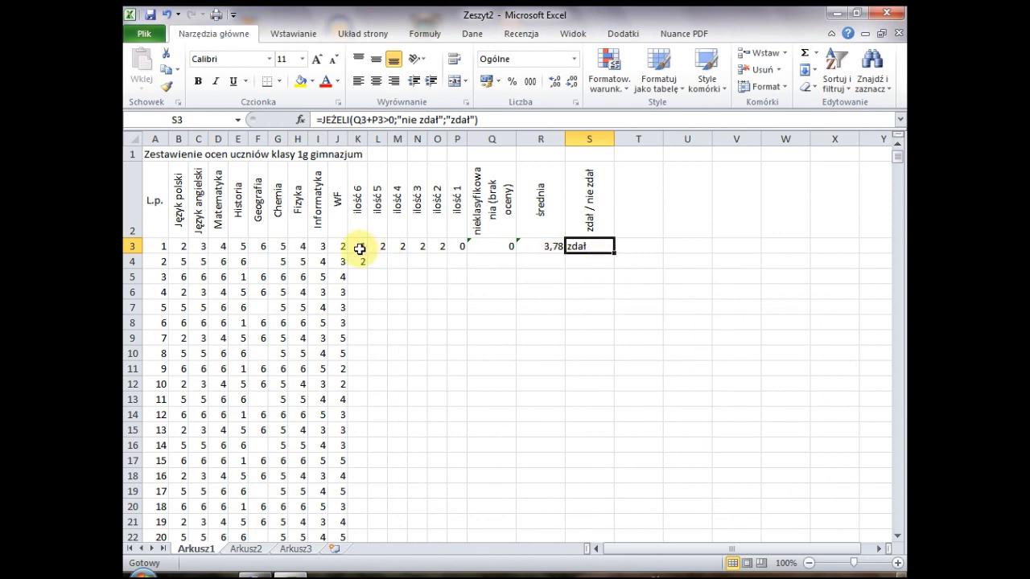
- Auto-fit columns Q through S to their contents
{"action": "left_click_drag", "start_coordinate": [360, 249], "coordinate": [599, 251]}
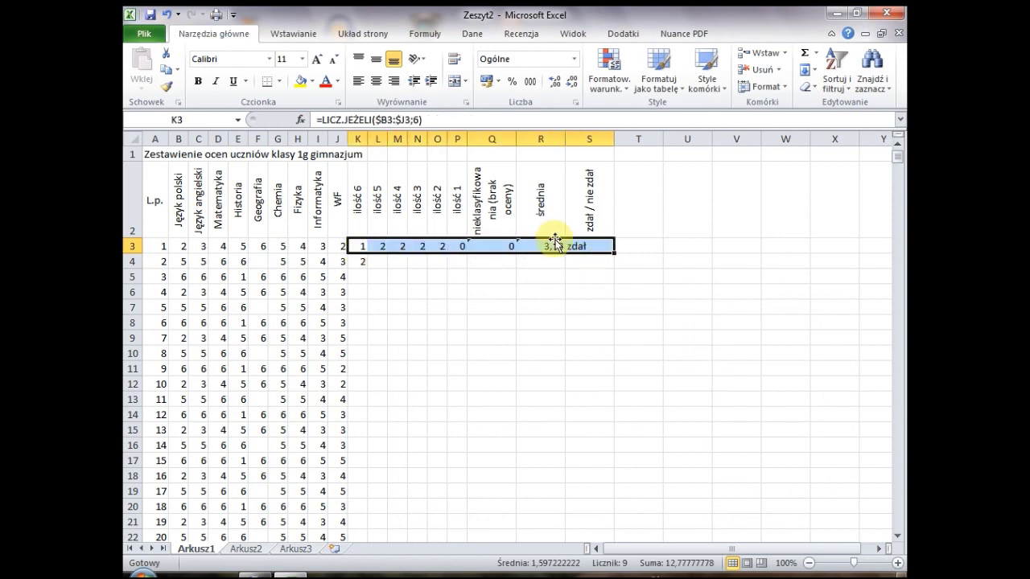
{"action": "left_click", "coordinate": [482, 201]}
{"action": "left_click_drag", "start_coordinate": [492, 138], "coordinate": [598, 141]}
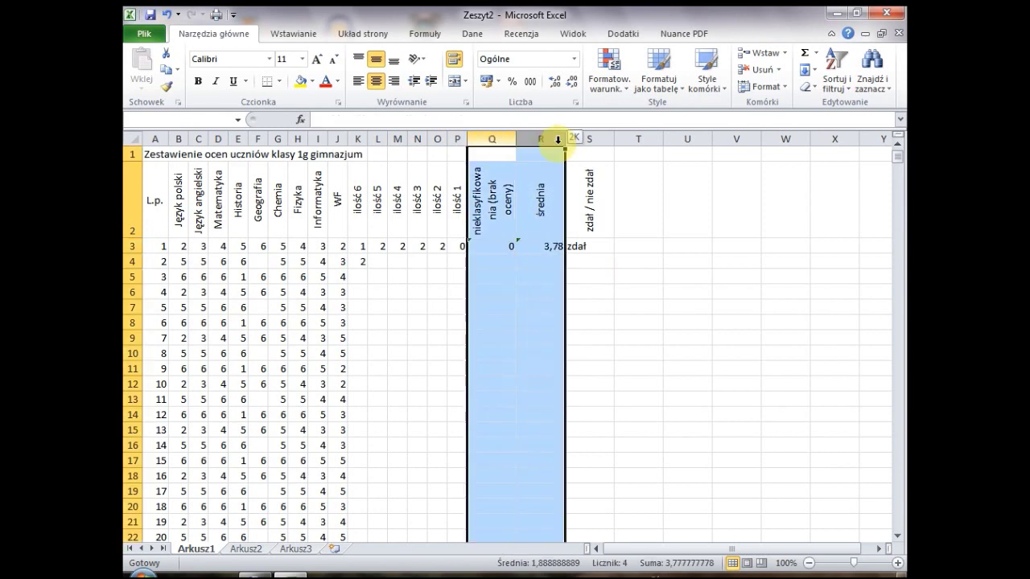
{"action": "double_click", "coordinate": [614, 141]}
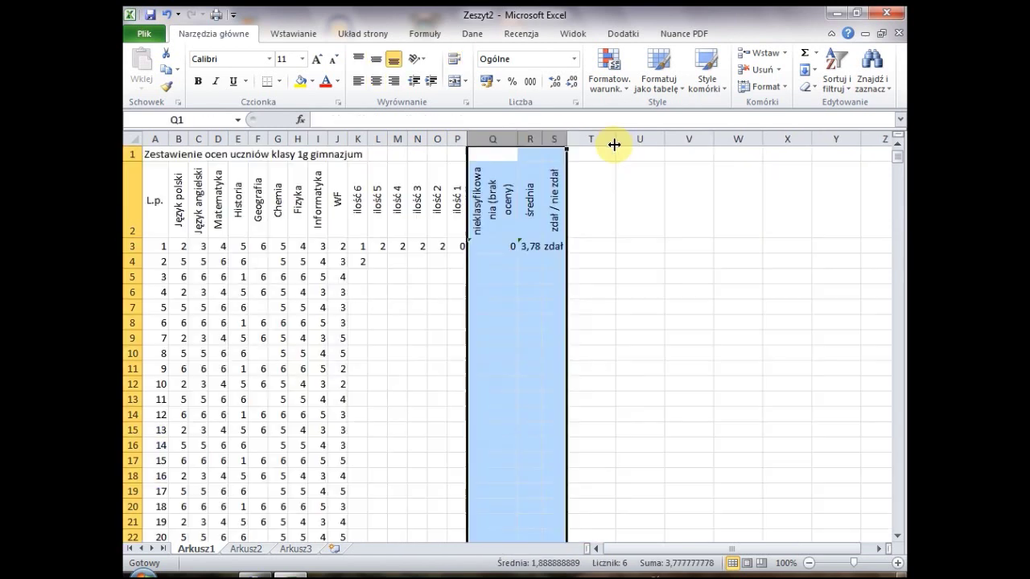
{"action": "left_click", "coordinate": [510, 196]}
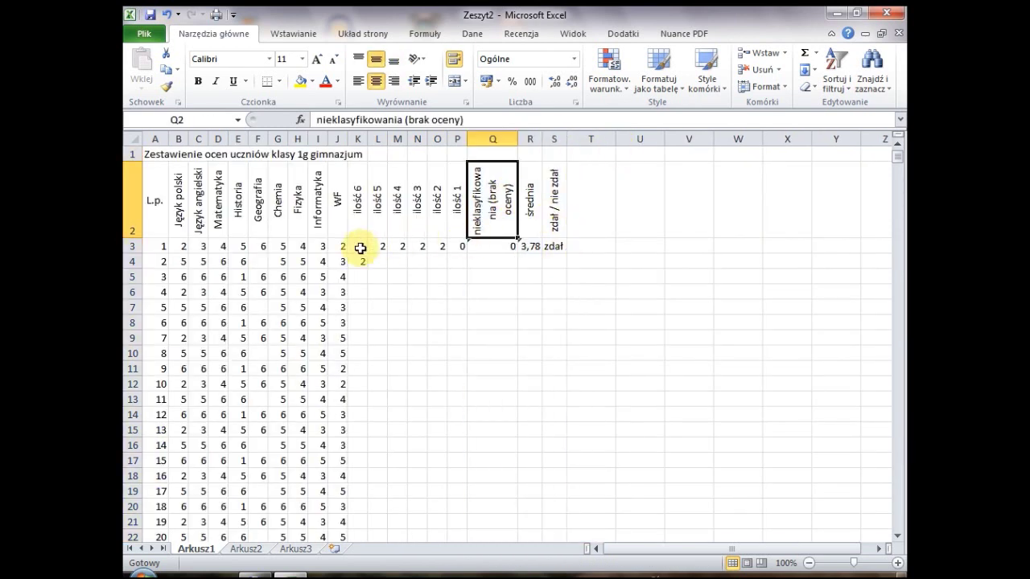
- Fill the K3:S3 count, average and pass/fail formulas down to row 807
{"action": "left_click_drag", "start_coordinate": [360, 249], "coordinate": [566, 255]}
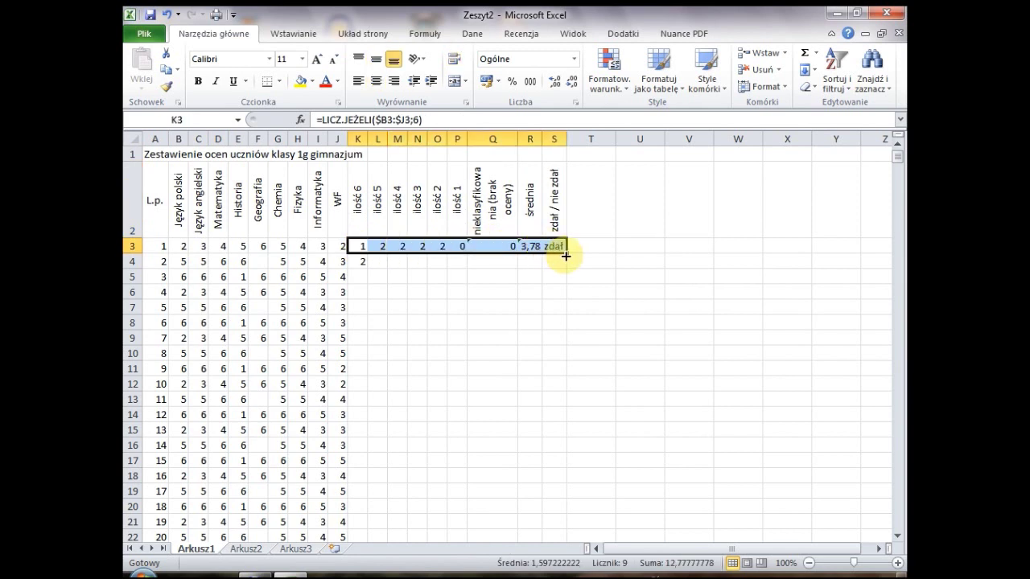
{"action": "left_click_drag", "start_coordinate": [567, 256], "coordinate": [567, 511]}
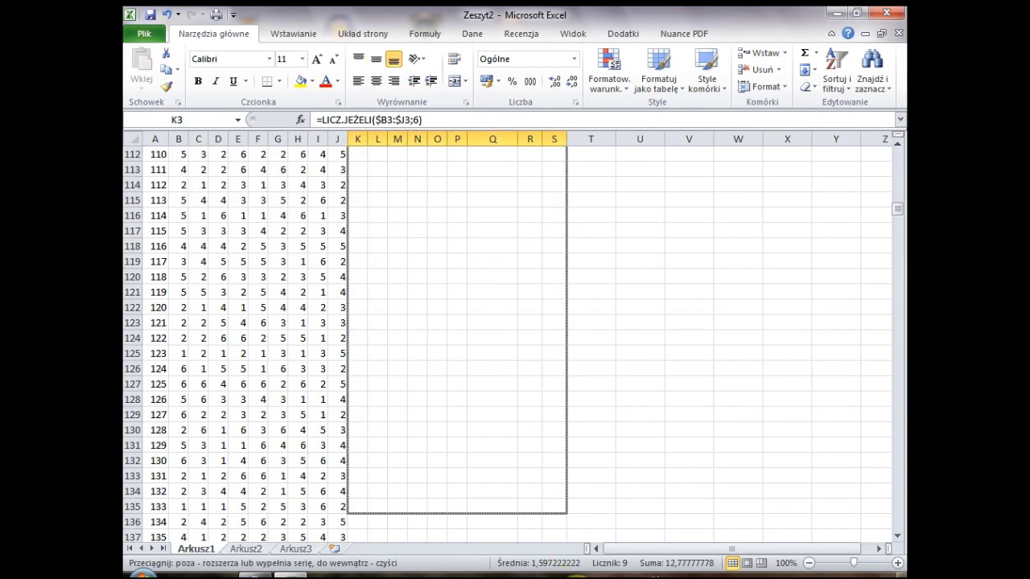
{"action": "left_click_drag", "start_coordinate": [565, 573], "coordinate": [564, 573]}
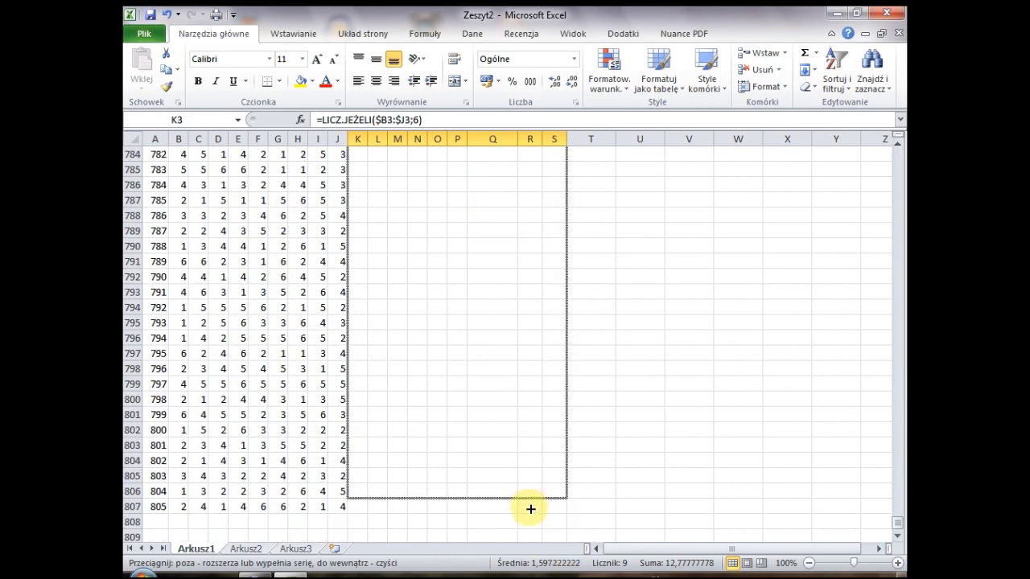
{"action": "left_click_drag", "start_coordinate": [563, 573], "coordinate": [531, 512]}
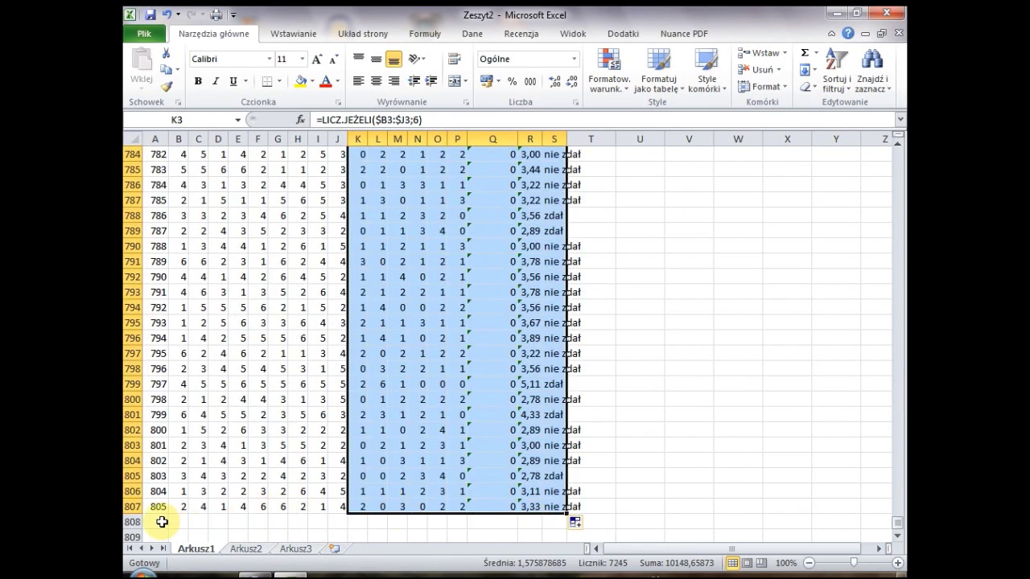
{"action": "left_click", "coordinate": [161, 521]}
{"action": "scroll", "coordinate": [175, 531], "scroll_direction": "down", "scroll_amount": 2}
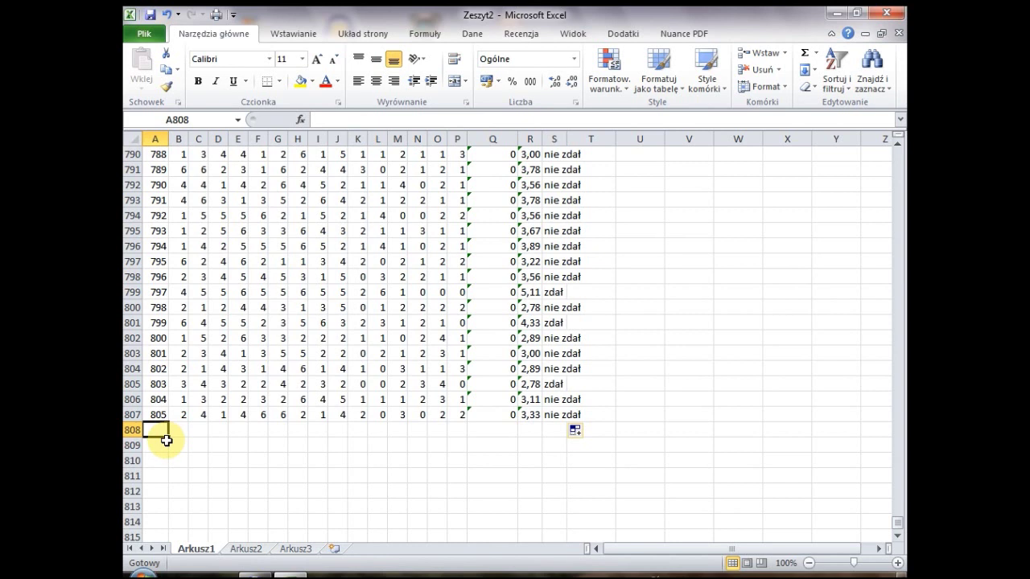
- Enter the labels śr, il 6 and il 5 in A808:A810
{"action": "type", "text": "śr"}
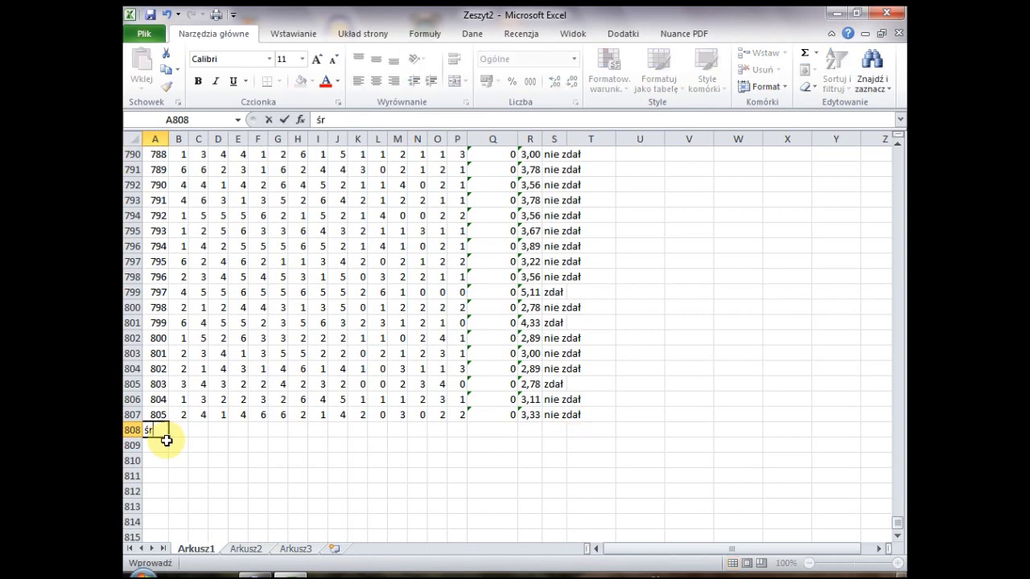
{"action": "key", "text": "Return"}
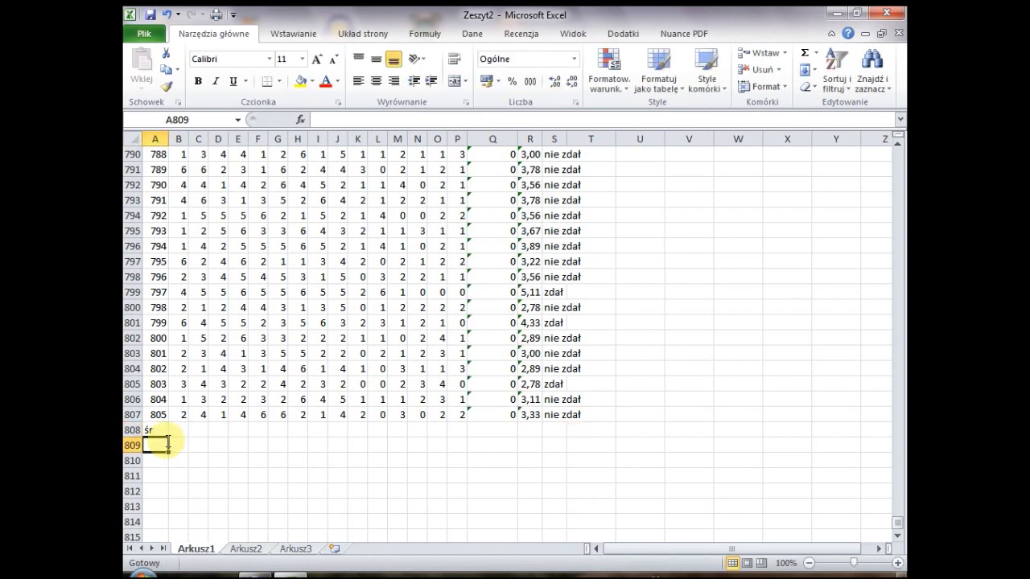
{"action": "type", "text": "il 6"}
{"action": "key", "text": "Return"}
{"action": "type", "text": "i"}
{"action": "key", "text": "Return"}
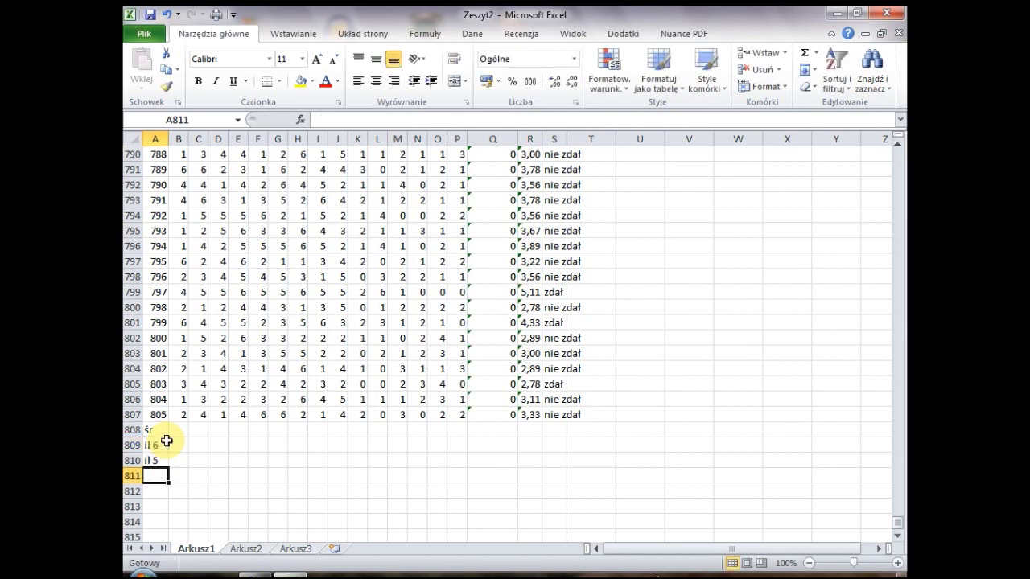
- Extend the label series down to il 1 in A814 and add nk in A815
{"action": "scroll", "coordinate": [167, 434], "scroll_direction": "down", "scroll_amount": 1}
{"action": "scroll", "coordinate": [168, 387], "scroll_direction": "down", "scroll_amount": 1}
{"action": "mouse_move", "coordinate": [153, 354]}
{"action": "left_mouse_down"}
{"action": "mouse_move", "coordinate": [169, 377]}
{"action": "mouse_move", "coordinate": [168, 453]}
{"action": "mouse_move", "coordinate": [169, 435]}
{"action": "left_mouse_up"}
{"action": "left_click", "coordinate": [162, 442]}
{"action": "type", "text": "nk"}
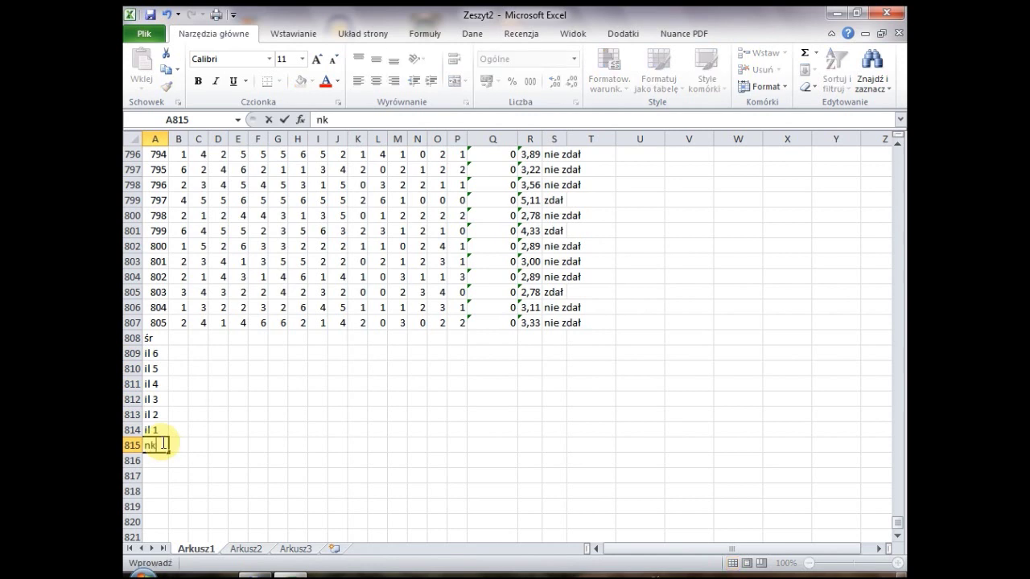
{"action": "key", "text": "Up"}
{"action": "key", "text": "Up"}
{"action": "key", "text": "Up"}
{"action": "key", "text": "Up"}
{"action": "key", "text": "Up"}
{"action": "key", "text": "Up"}
{"action": "key", "text": "Up"}
{"action": "key", "text": "Right"}
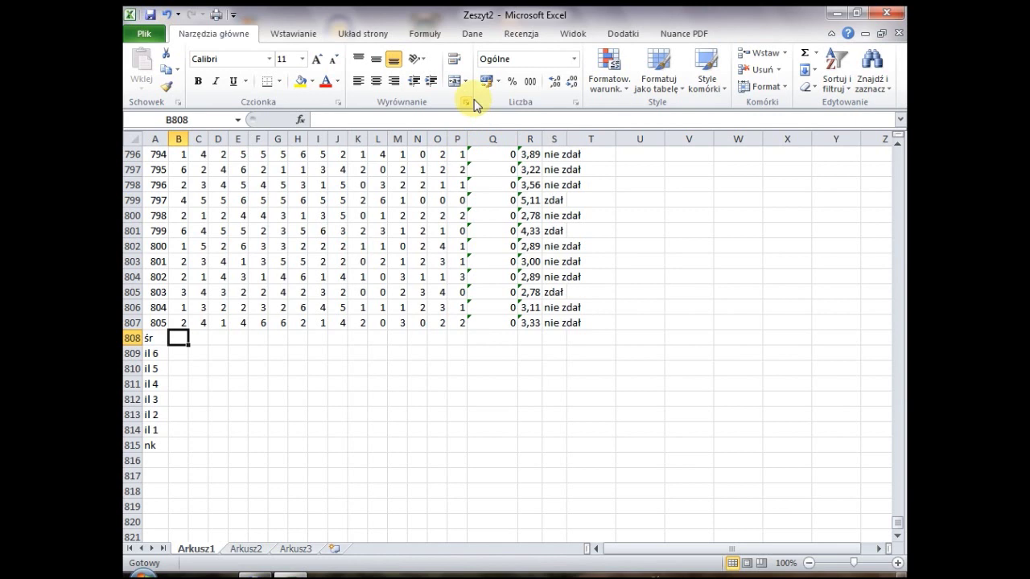
- Put =ŚREDNIA(B3:B807) in B808, shown with two decimals as 3,53
{"action": "left_click", "coordinate": [300, 119]}
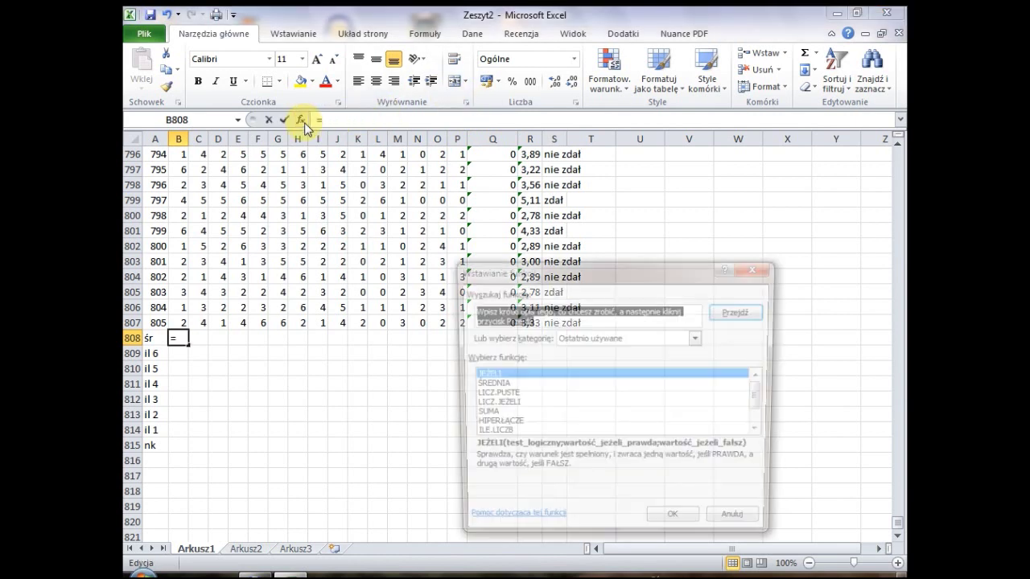
{"action": "left_click", "coordinate": [487, 385]}
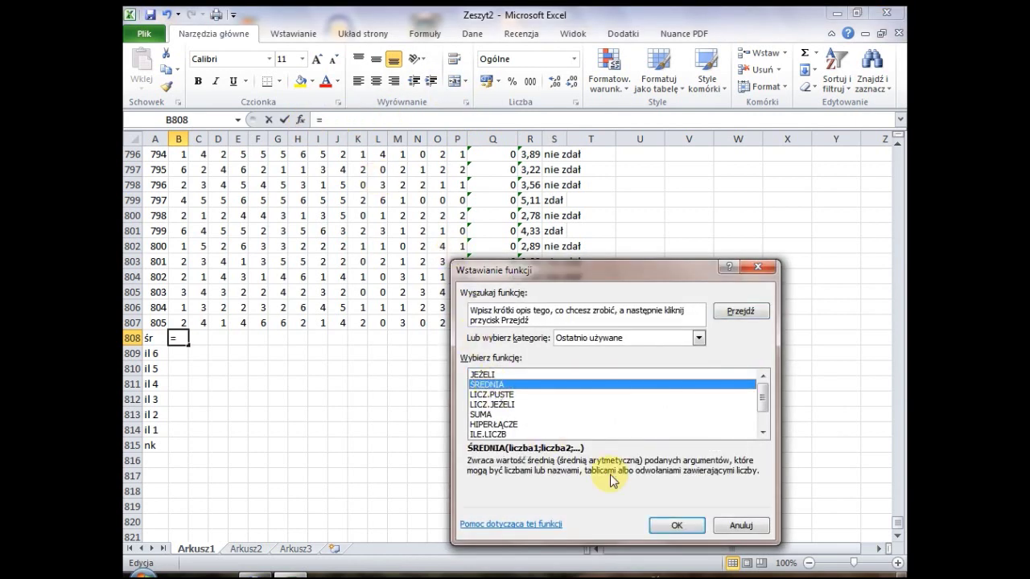
{"action": "left_click", "coordinate": [663, 527]}
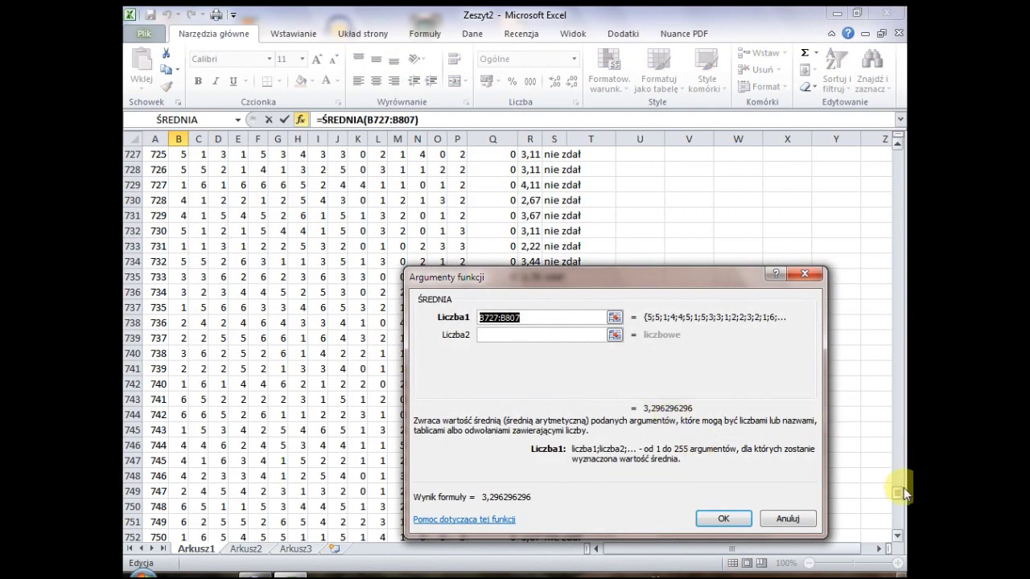
{"action": "left_click_drag", "start_coordinate": [902, 492], "coordinate": [902, 149]}
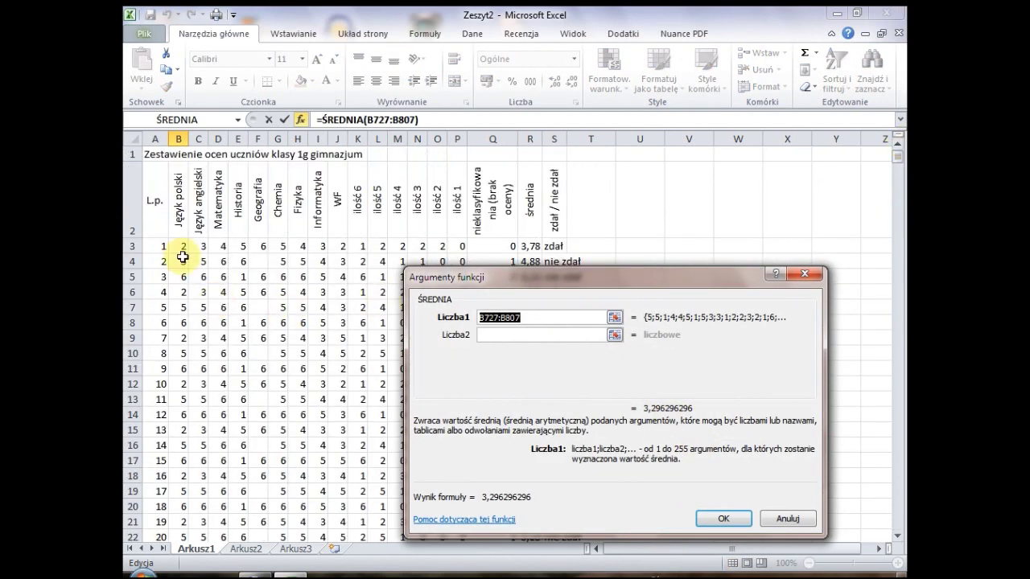
{"action": "mouse_move", "coordinate": [181, 244]}
{"action": "left_mouse_down"}
{"action": "mouse_move", "coordinate": [204, 511]}
{"action": "mouse_move", "coordinate": [184, 515]}
{"action": "mouse_move", "coordinate": [183, 411]}
{"action": "left_mouse_up"}
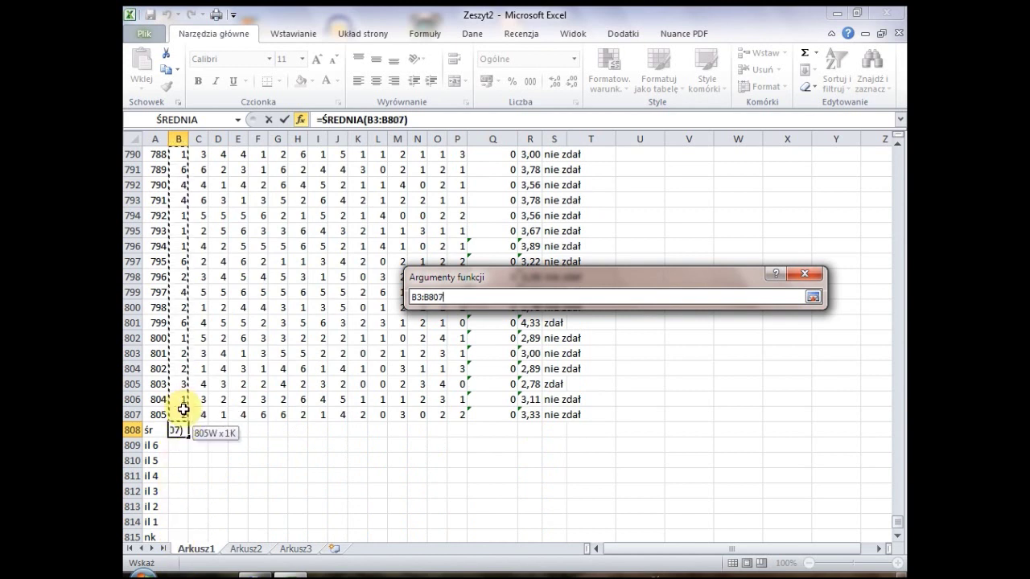
{"action": "left_click", "coordinate": [726, 519]}
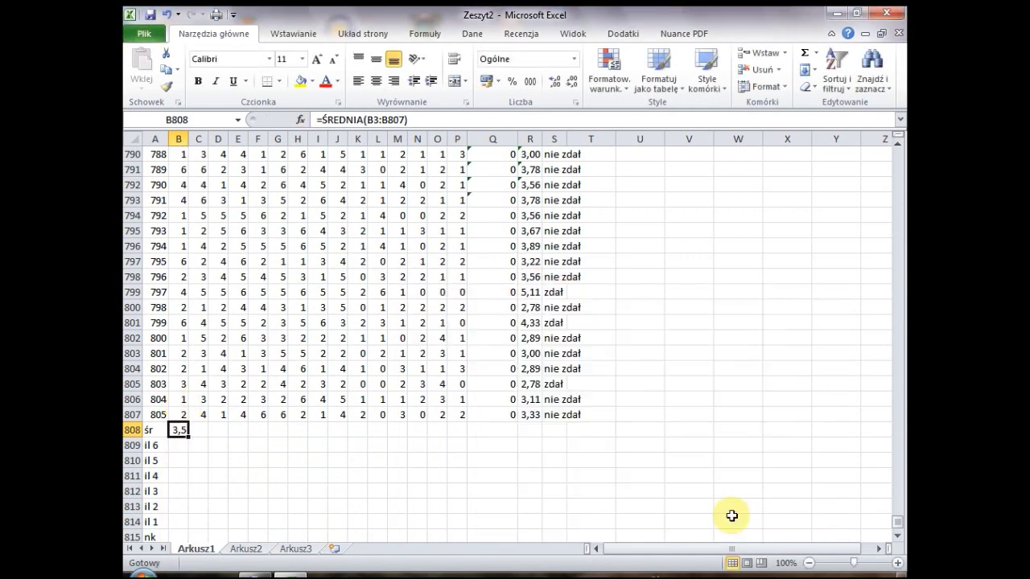
{"action": "left_click", "coordinate": [556, 82]}
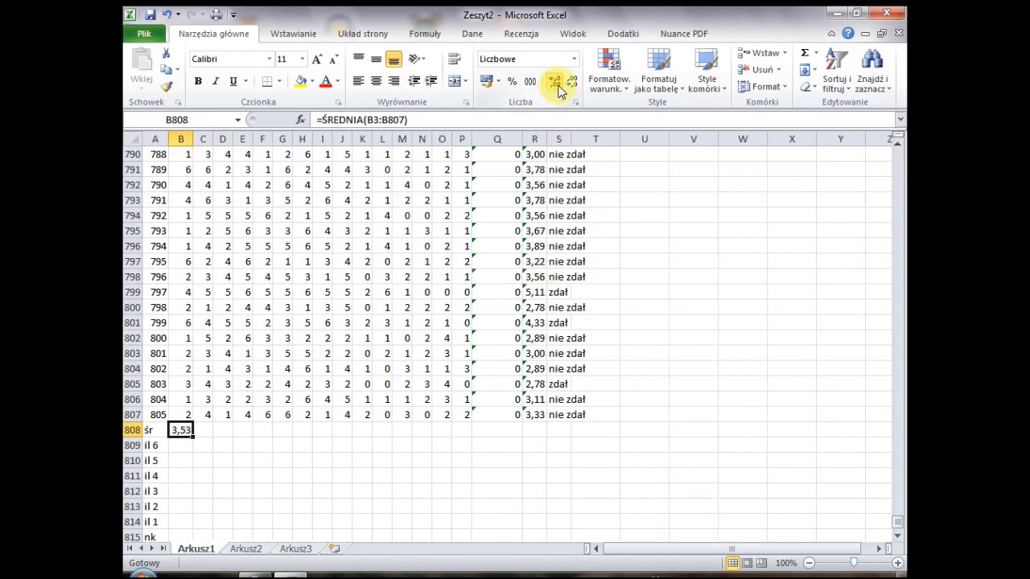
{"action": "left_click", "coordinate": [185, 443]}
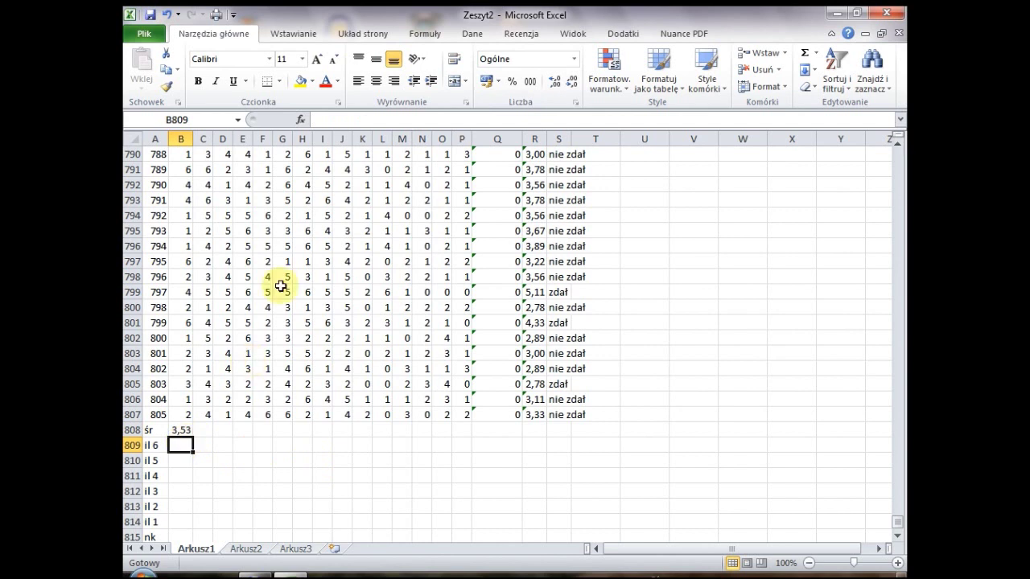
- Enter =LICZ.JEŻELI(B$3:B$807;6) in B809 to count Język polski 6s
{"action": "left_click", "coordinate": [301, 121]}
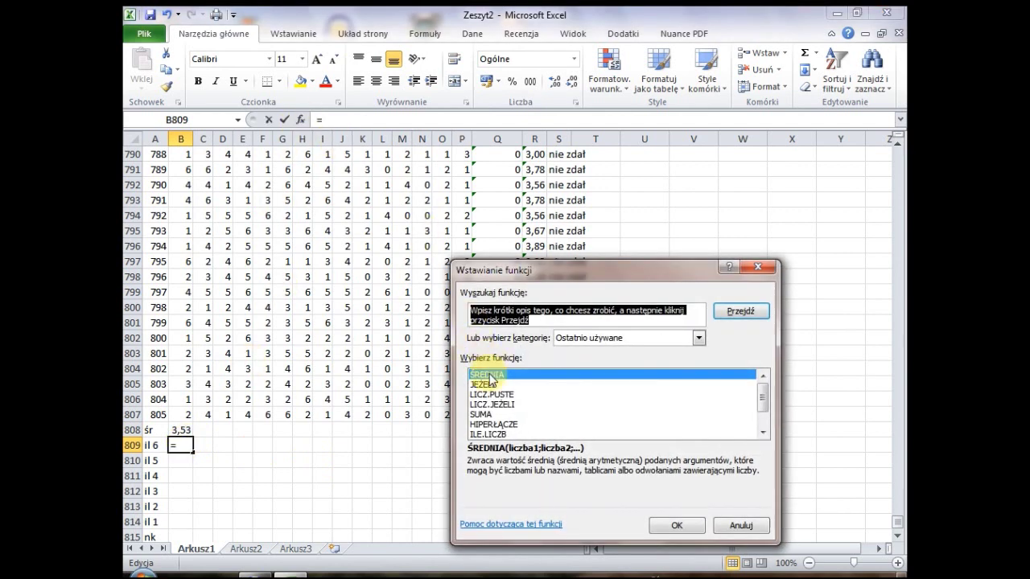
{"action": "left_click", "coordinate": [504, 405]}
{"action": "left_click", "coordinate": [674, 525]}
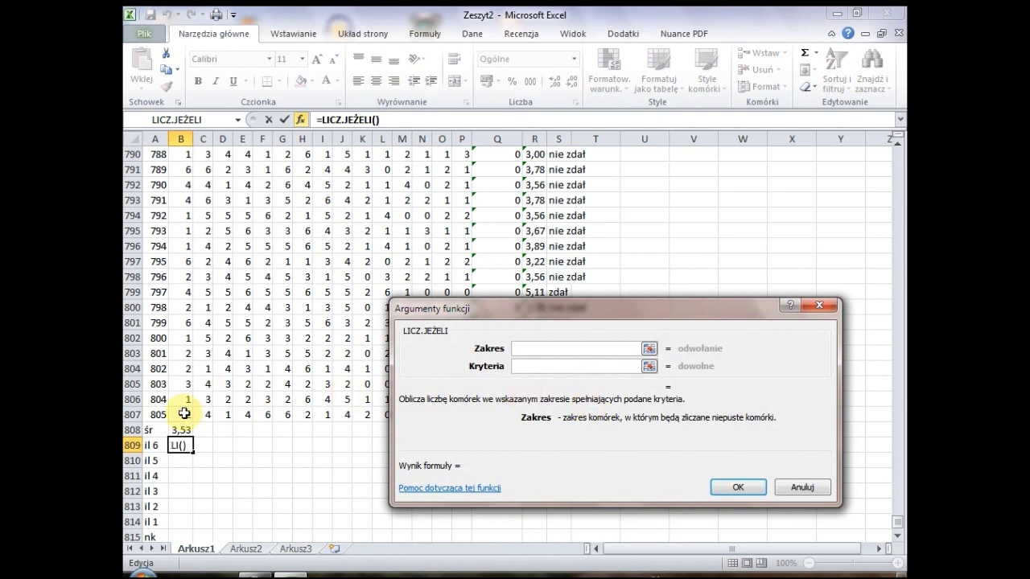
{"action": "mouse_move", "coordinate": [185, 414]}
{"action": "left_mouse_down"}
{"action": "mouse_move", "coordinate": [191, 13]}
{"action": "mouse_move", "coordinate": [187, 245]}
{"action": "left_mouse_up"}
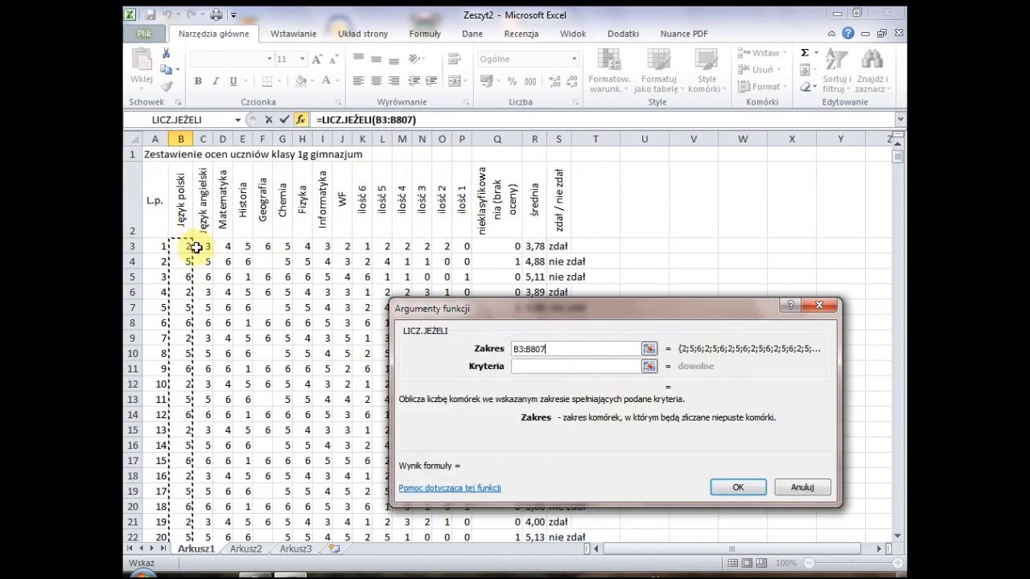
{"action": "left_click", "coordinate": [574, 368]}
{"action": "type", "text": "6"}
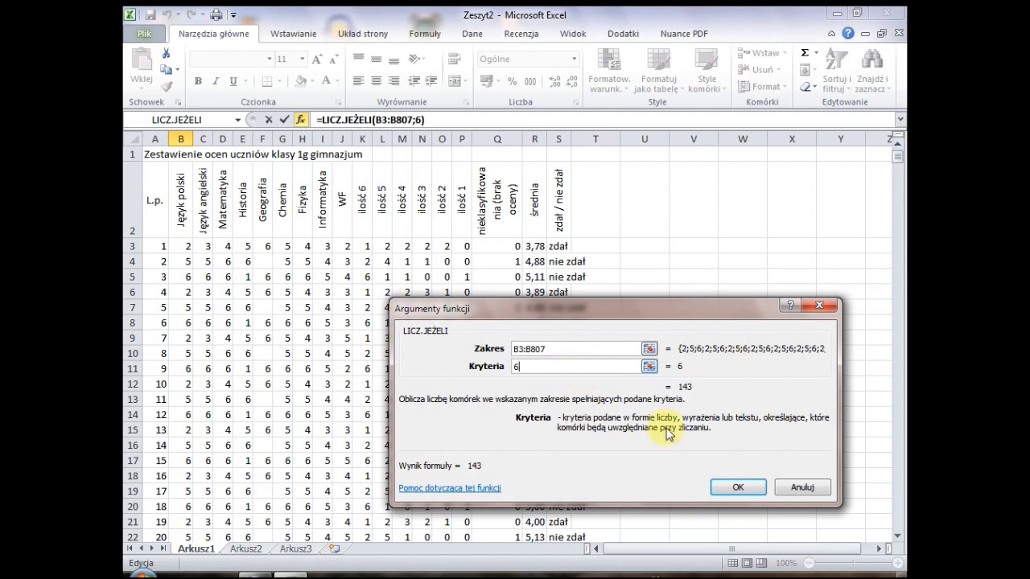
{"action": "left_click", "coordinate": [738, 486]}
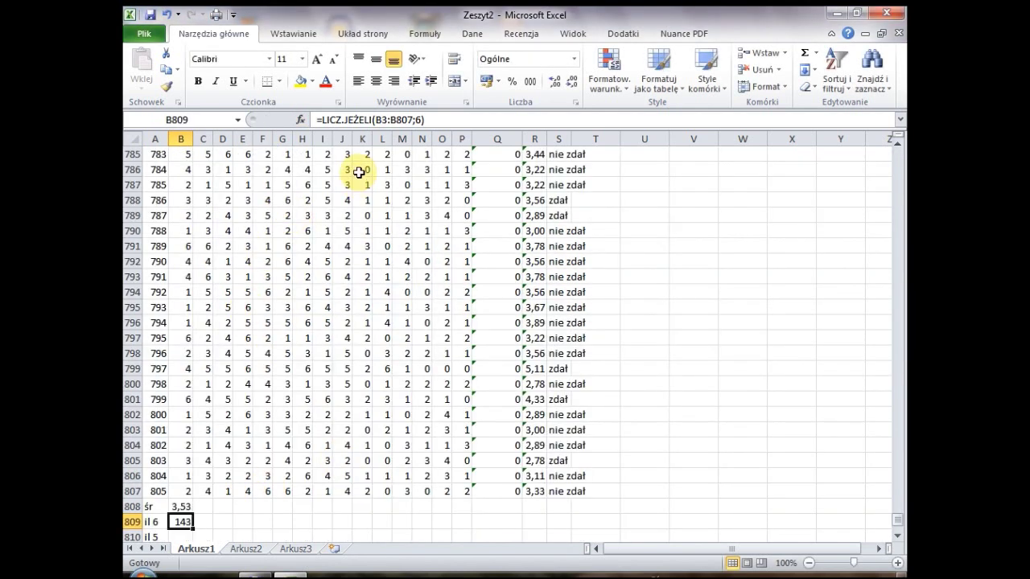
{"action": "left_click", "coordinate": [381, 120]}
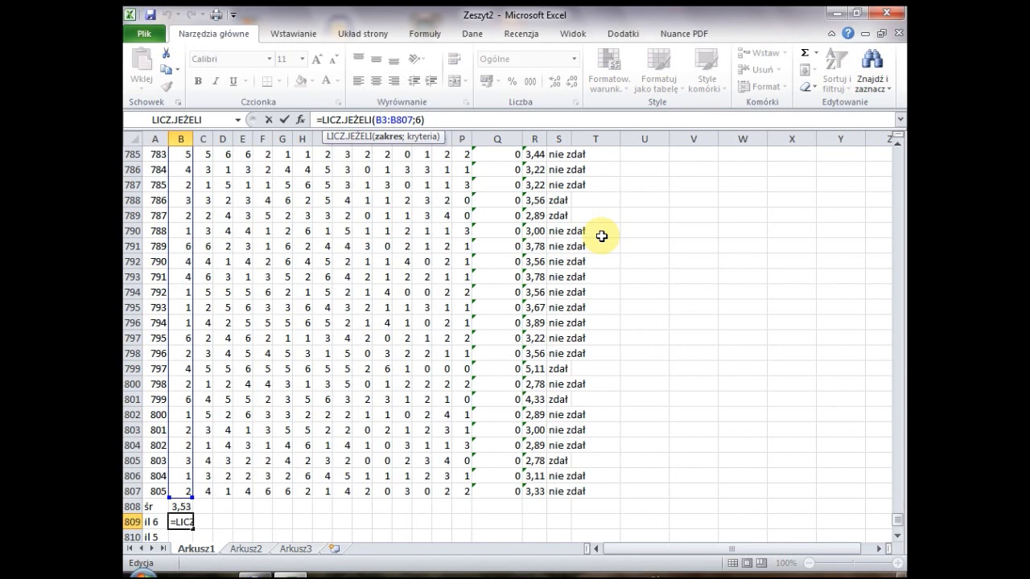
{"action": "type", "text": "$"}
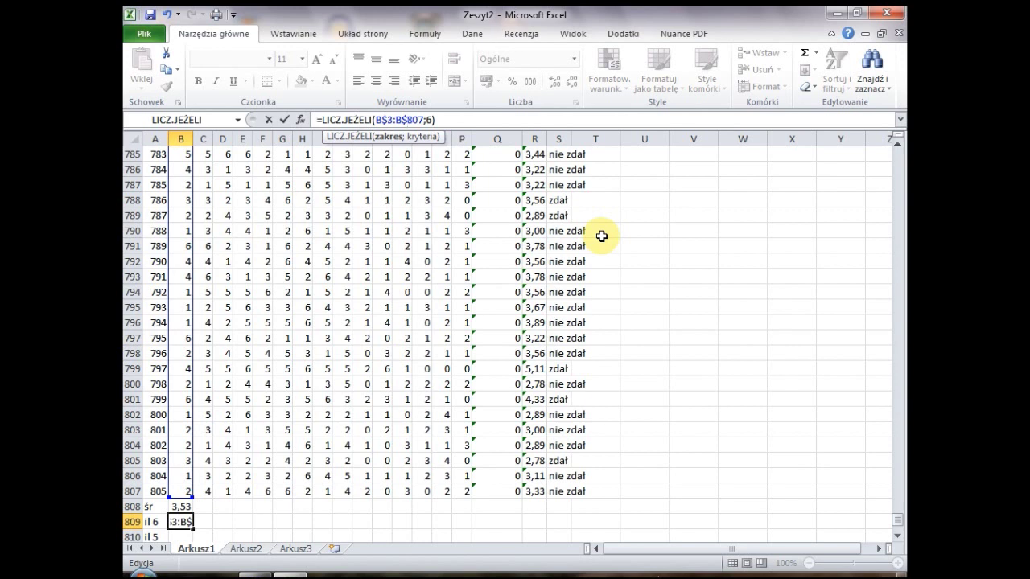
{"action": "key", "text": "Return"}
{"action": "key", "text": "Up"}
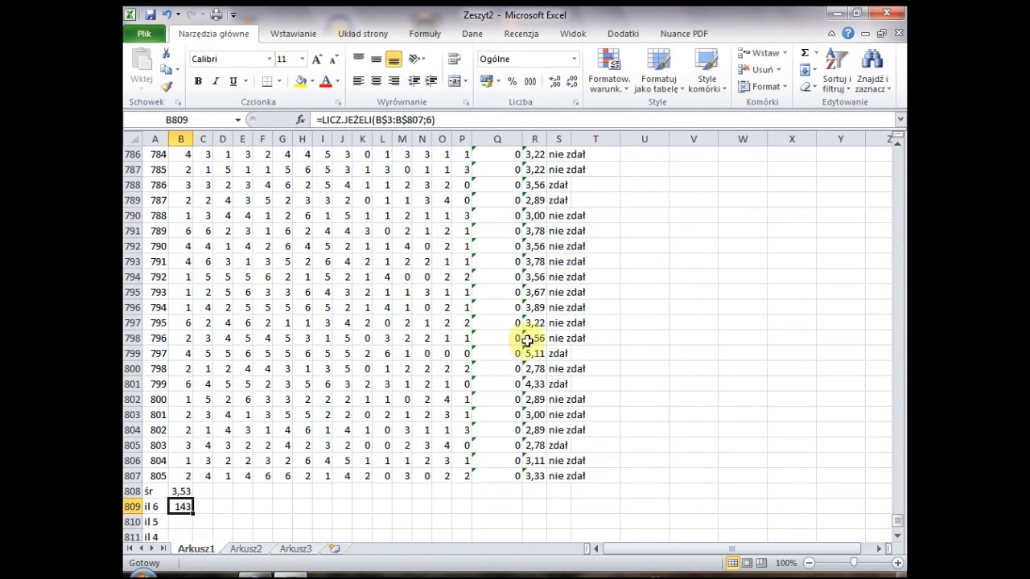
- Copy the count down to B814 and change B810–B812 criteria to 5, 4 and 3
{"action": "scroll", "coordinate": [432, 383], "scroll_direction": "down", "scroll_amount": 3}
{"action": "left_click_drag", "start_coordinate": [193, 375], "coordinate": [193, 445]}
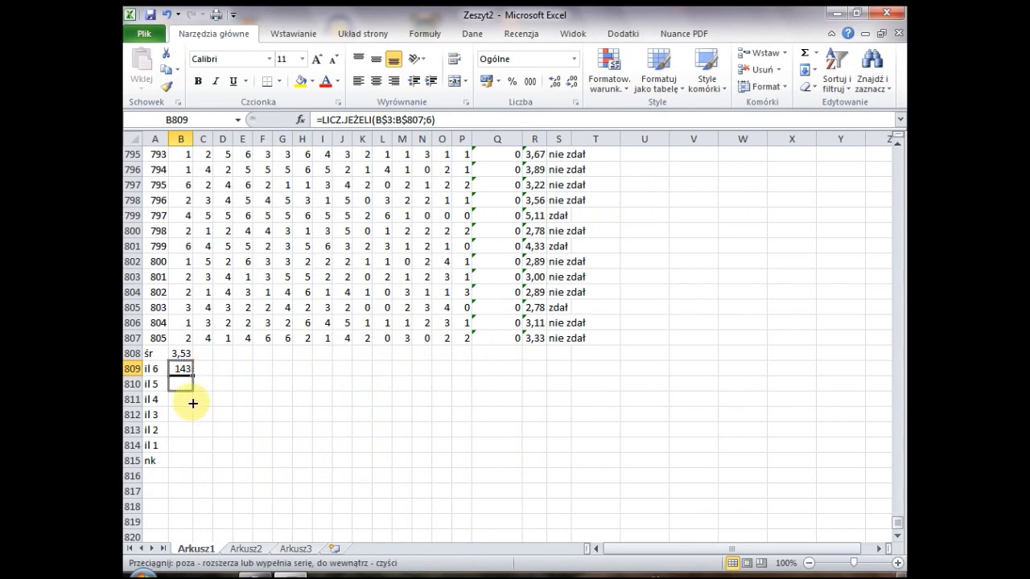
{"action": "left_click", "coordinate": [183, 383]}
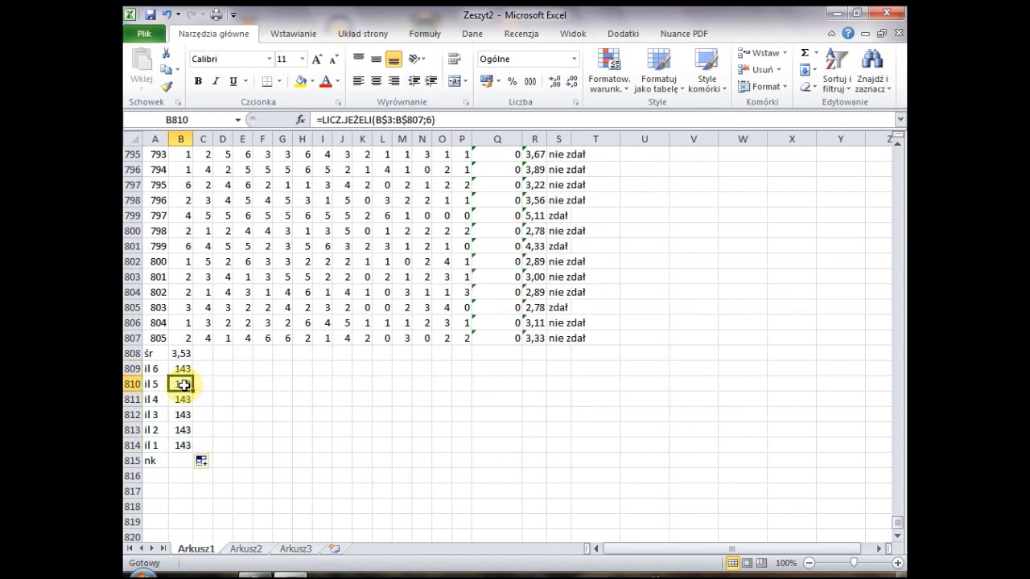
{"action": "key", "text": "F2"}
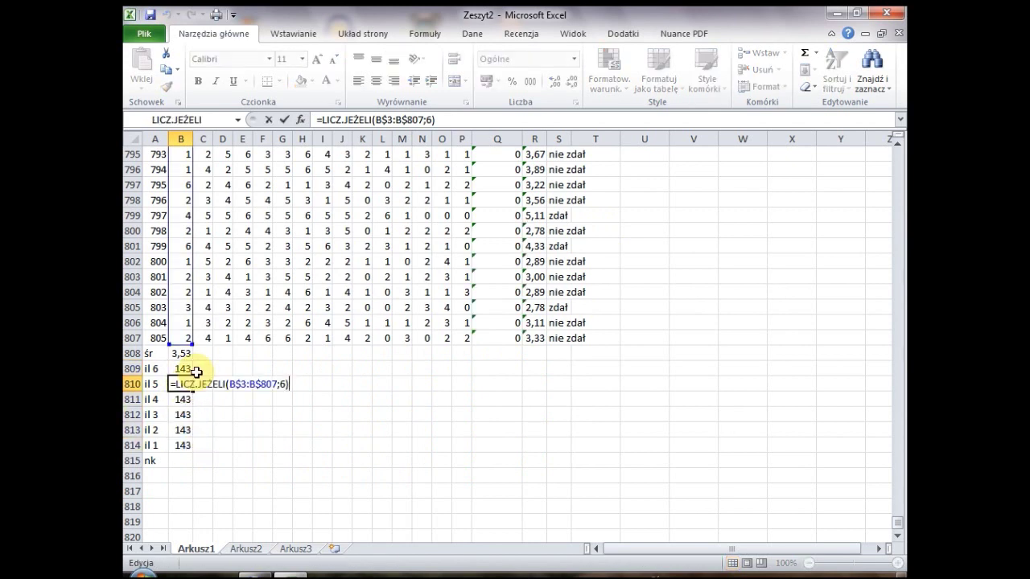
{"action": "key", "text": "BackSpace"}
{"action": "key", "text": "BackSpace"}
{"action": "type", "text": "5"}
{"action": "key", "text": "Return"}
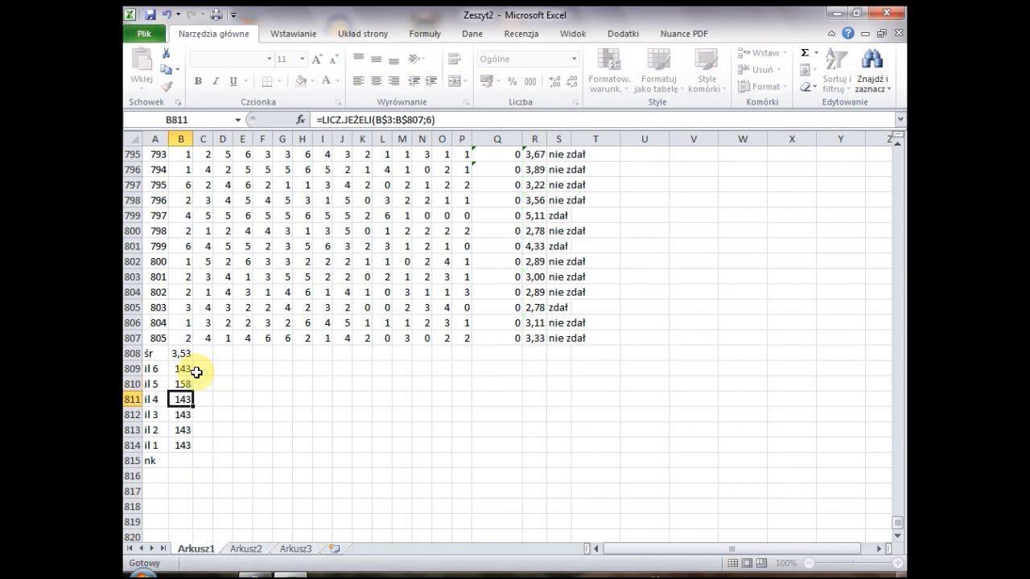
{"action": "key", "text": "F2"}
{"action": "key", "text": "BackSpace"}
{"action": "key", "text": "BackSpace"}
{"action": "type", "text": "4"}
{"action": "key", "text": "Return"}
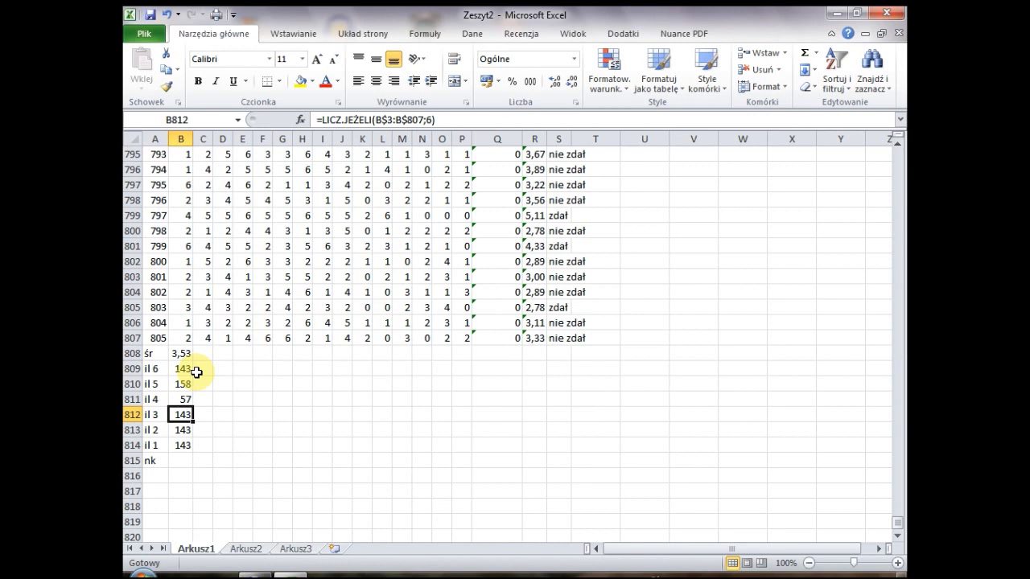
{"action": "key", "text": "F2"}
{"action": "key", "text": "BackSpace"}
{"action": "key", "text": "BackSpace"}
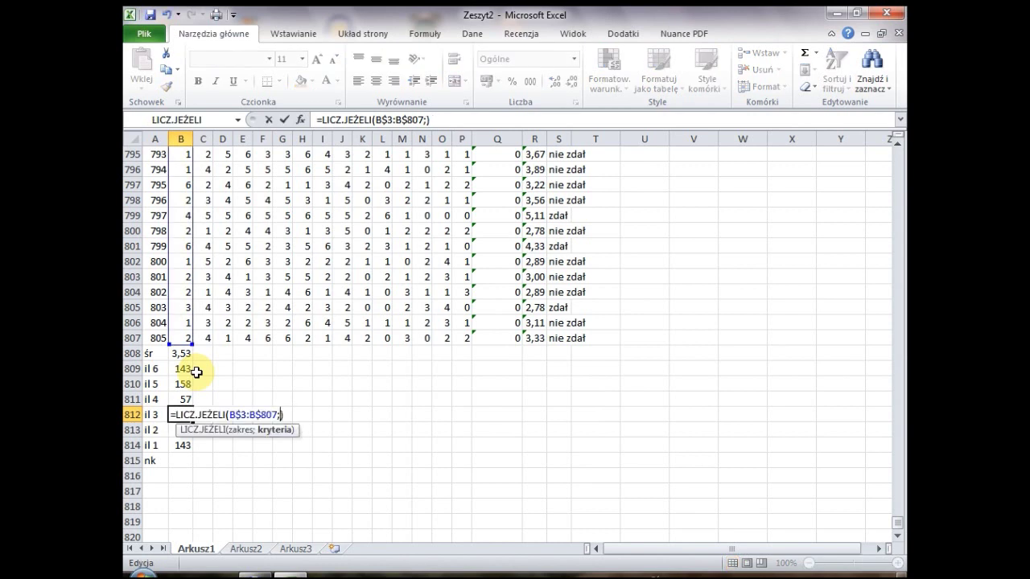
{"action": "type", "text": "3"}
{"action": "key", "text": "Return"}
- Change the B813 and B814 count criteria to 2 and 1
{"action": "key", "text": "F2"}
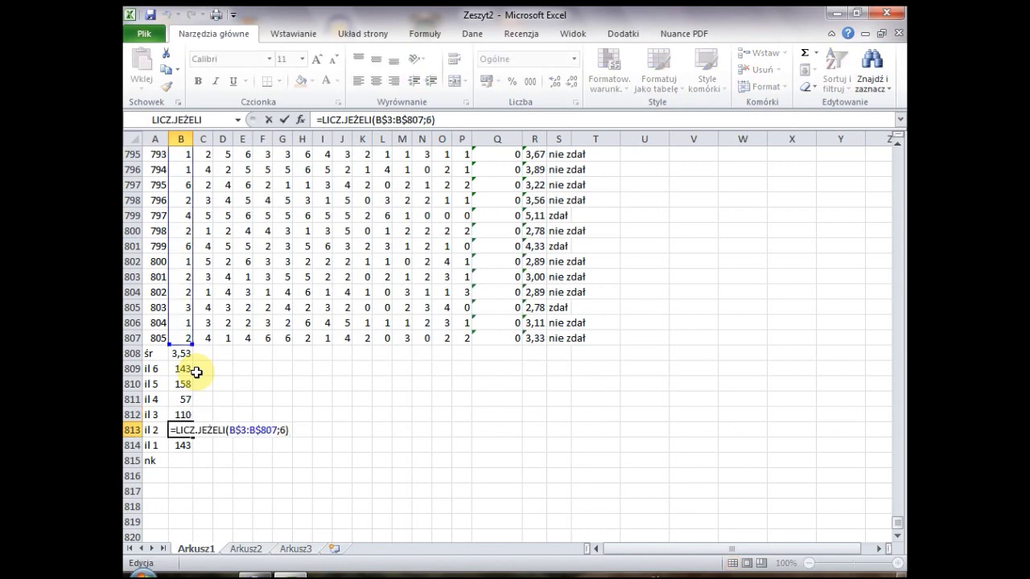
{"action": "key", "text": "Left"}
{"action": "key", "text": "BackSpace"}
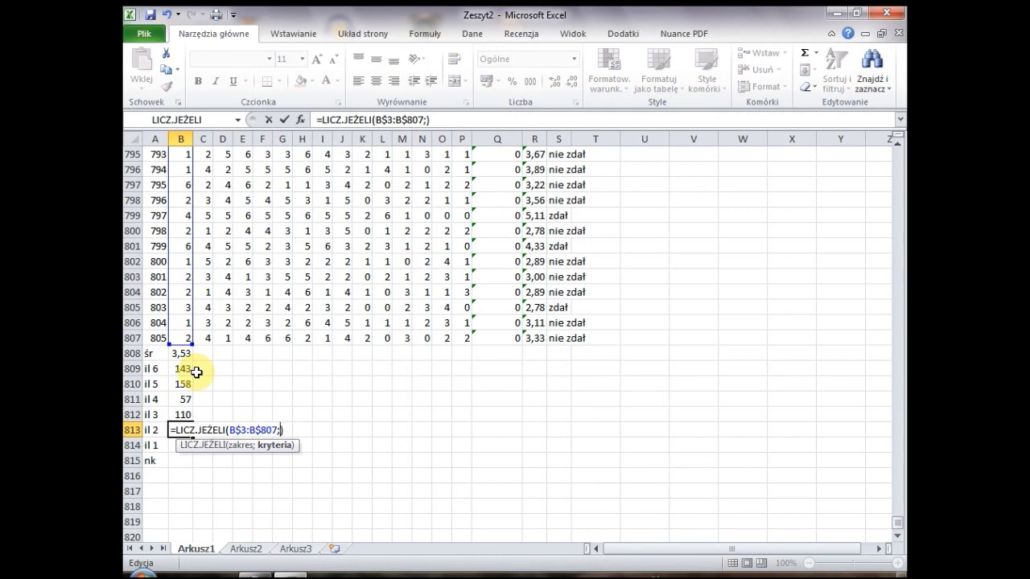
{"action": "type", "text": "2"}
{"action": "key", "text": "Return"}
{"action": "key", "text": "F2"}
{"action": "key", "text": "Left"}
{"action": "key", "text": "BackSpace"}
{"action": "type", "text": "1"}
{"action": "key", "text": "Return"}
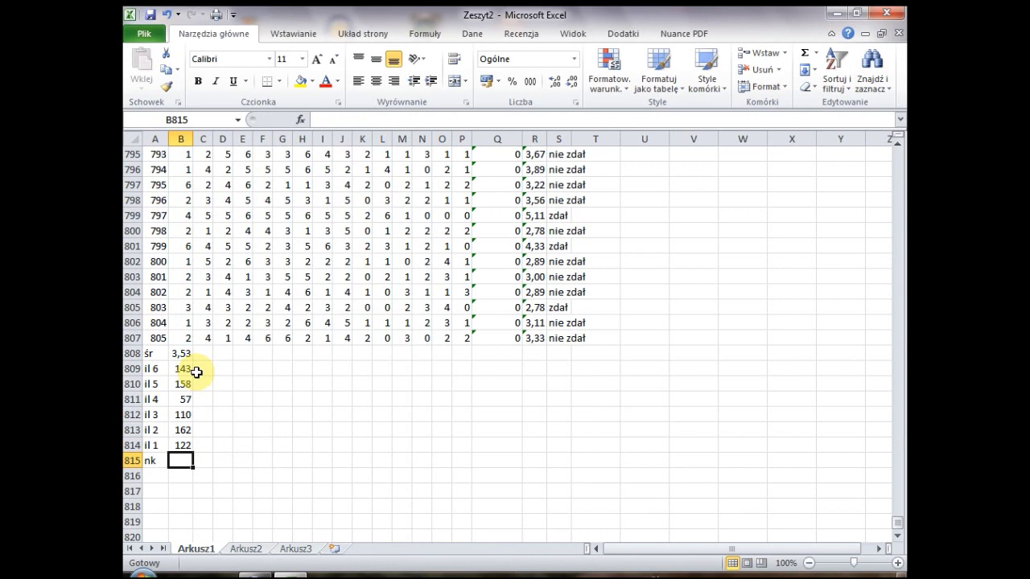
- Put =LICZ.PUSTE(B3:B807) in B815, showing 53 ungraded Język polski students
{"action": "left_click", "coordinate": [300, 119]}
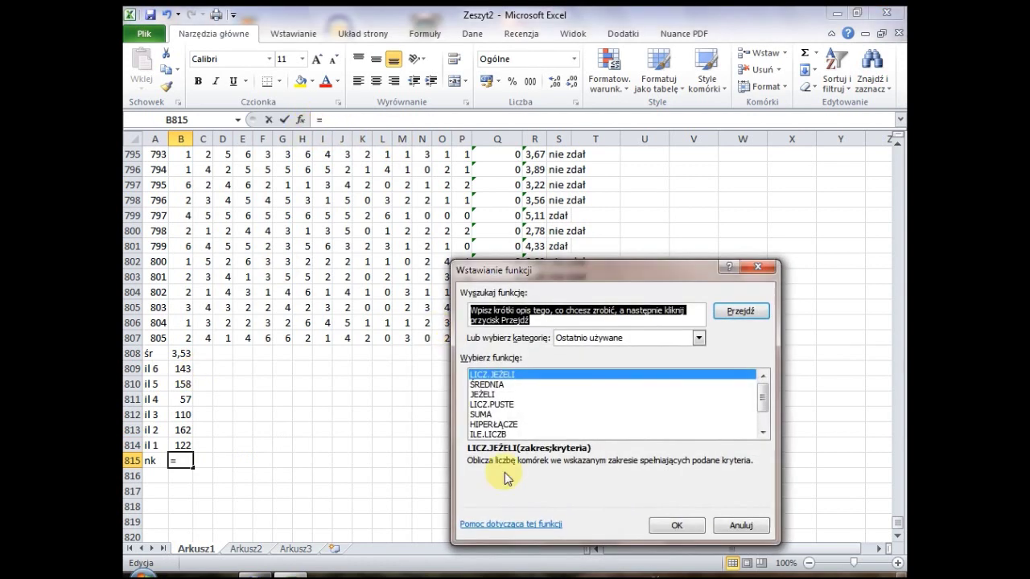
{"action": "left_click", "coordinate": [493, 404]}
{"action": "left_click", "coordinate": [660, 523]}
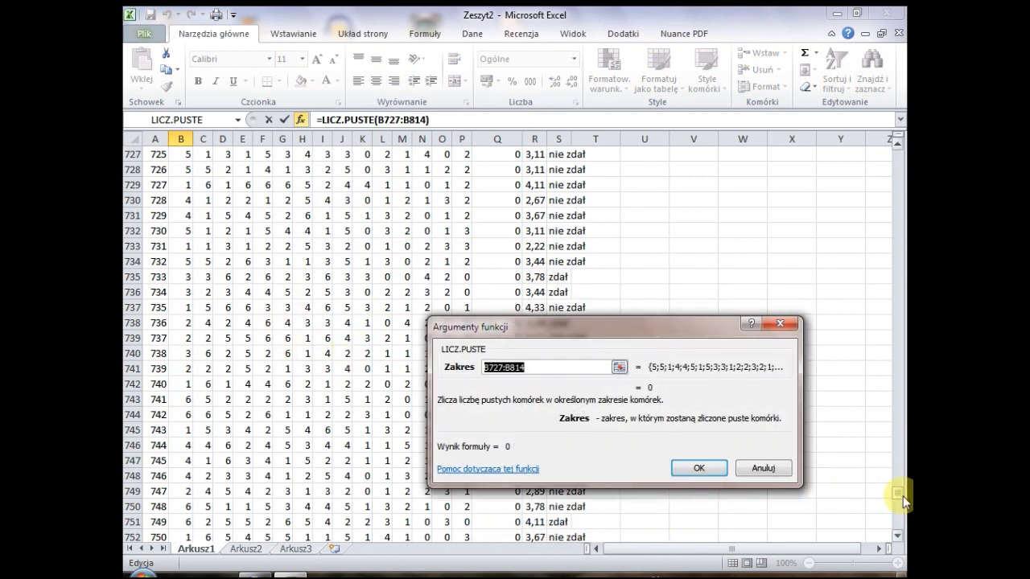
{"action": "left_click_drag", "start_coordinate": [903, 496], "coordinate": [897, 153]}
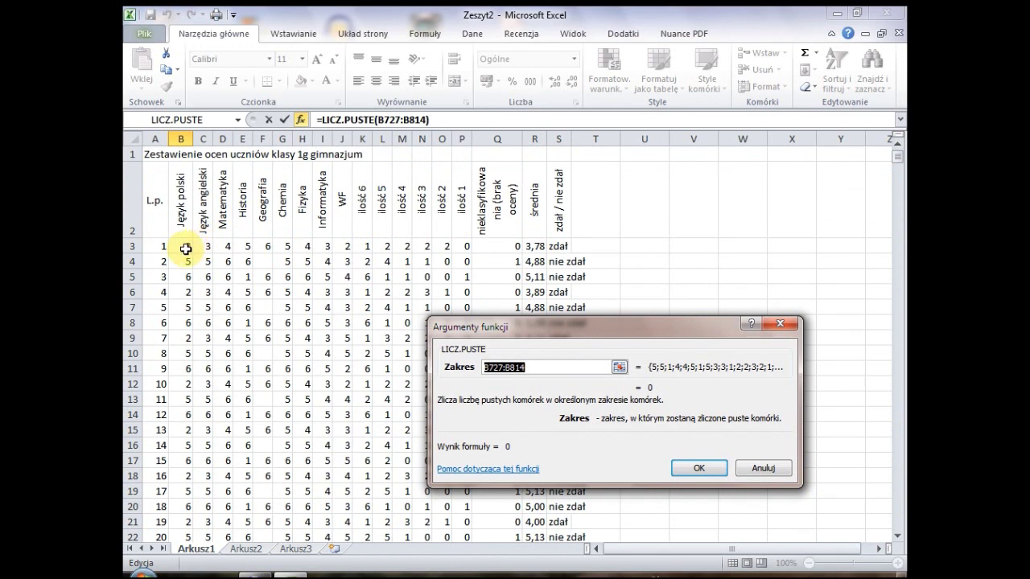
{"action": "left_click", "coordinate": [185, 247]}
{"action": "mouse_move", "coordinate": [185, 247]}
{"action": "left_mouse_down"}
{"action": "mouse_move", "coordinate": [149, 509]}
{"action": "mouse_move", "coordinate": [189, 418]}
{"action": "left_mouse_up"}
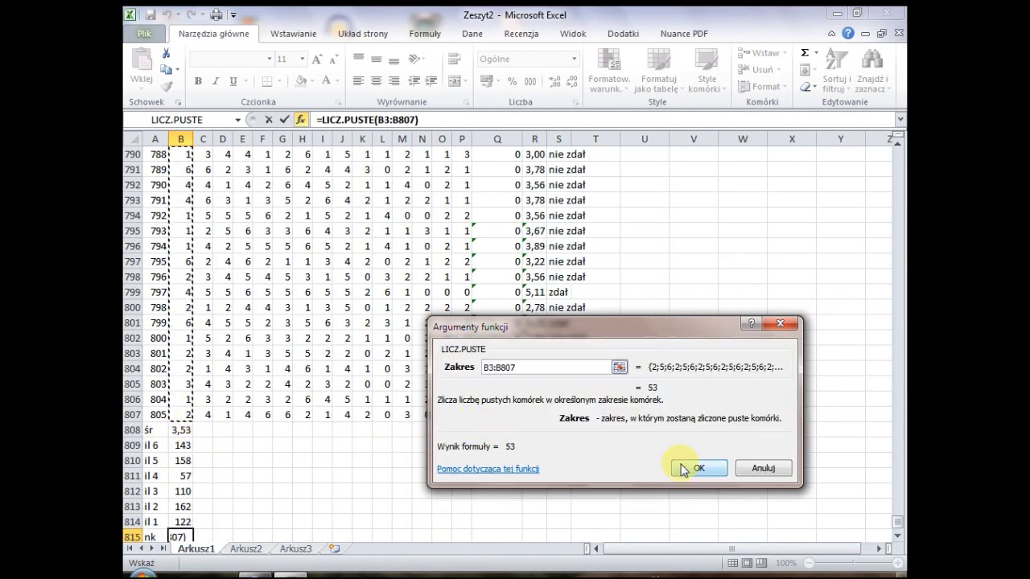
{"action": "left_click", "coordinate": [692, 467]}
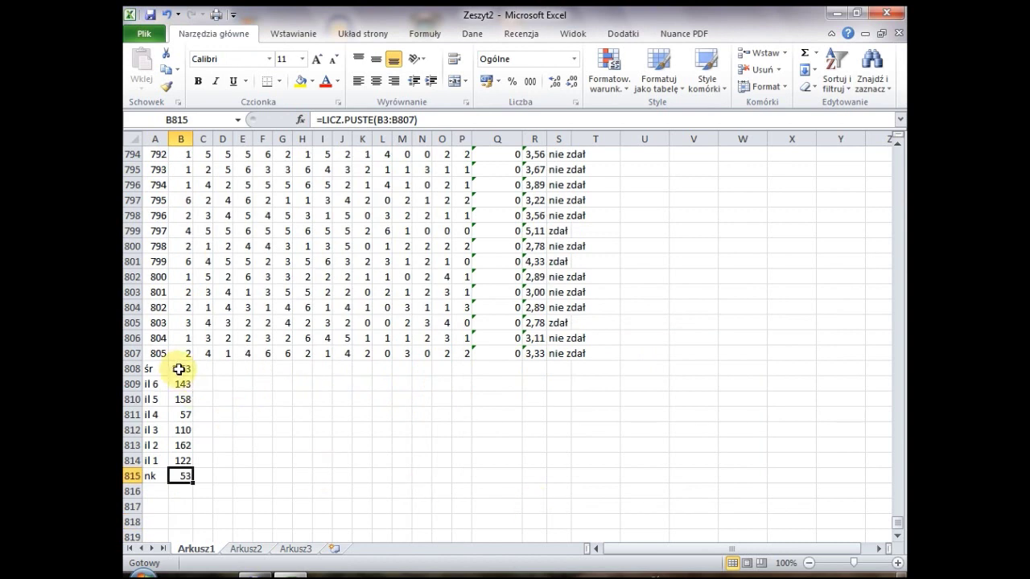
{"action": "left_click_drag", "start_coordinate": [179, 368], "coordinate": [183, 460]}
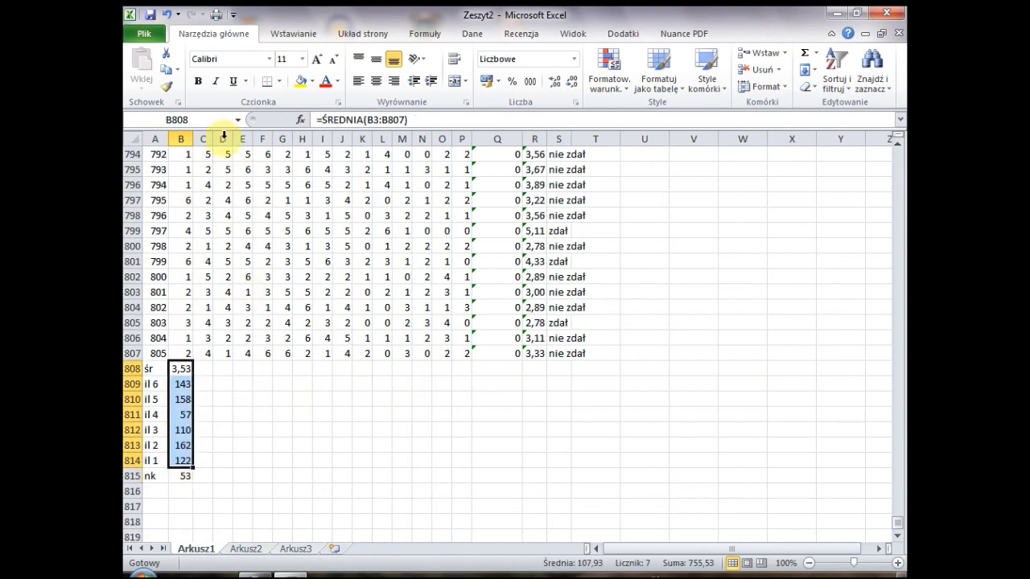
- Freeze panes at B3 so the title and header rows stay fixed
{"action": "left_click", "coordinate": [207, 368]}
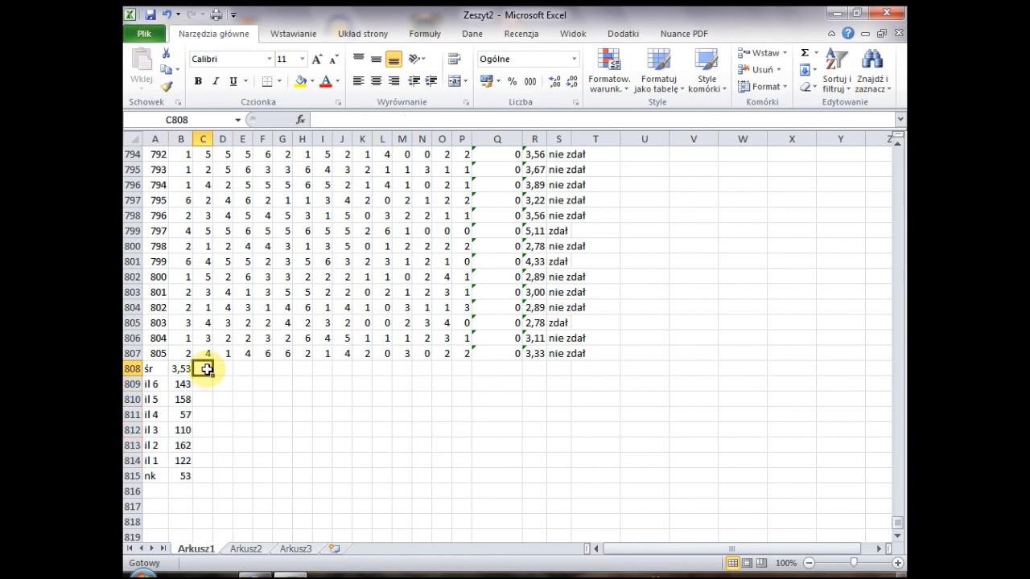
{"action": "key", "text": "ctrl+Home"}
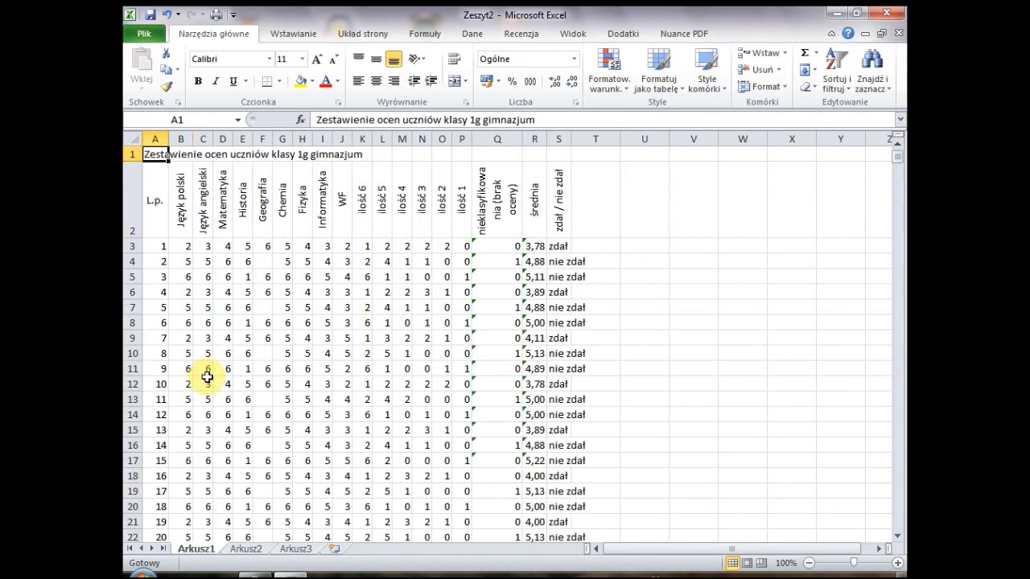
{"action": "left_click", "coordinate": [182, 246]}
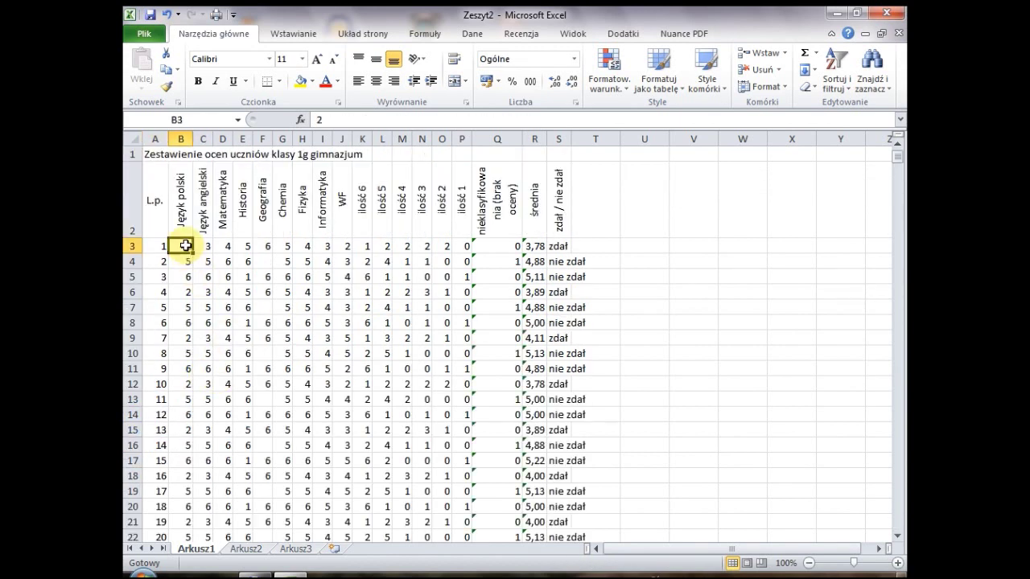
{"action": "left_click", "coordinate": [575, 35]}
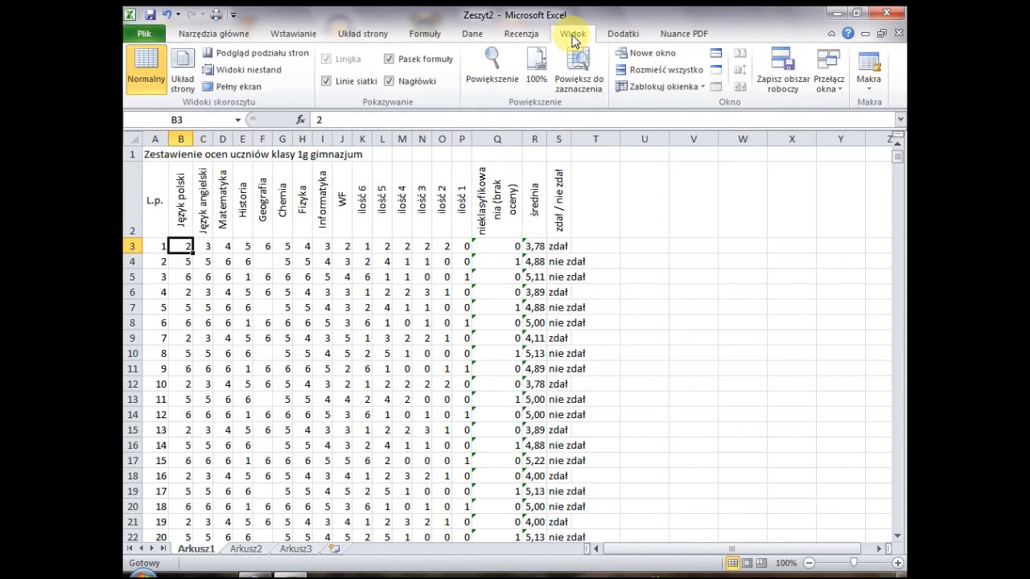
{"action": "left_click", "coordinate": [703, 86]}
{"action": "left_click", "coordinate": [703, 110]}
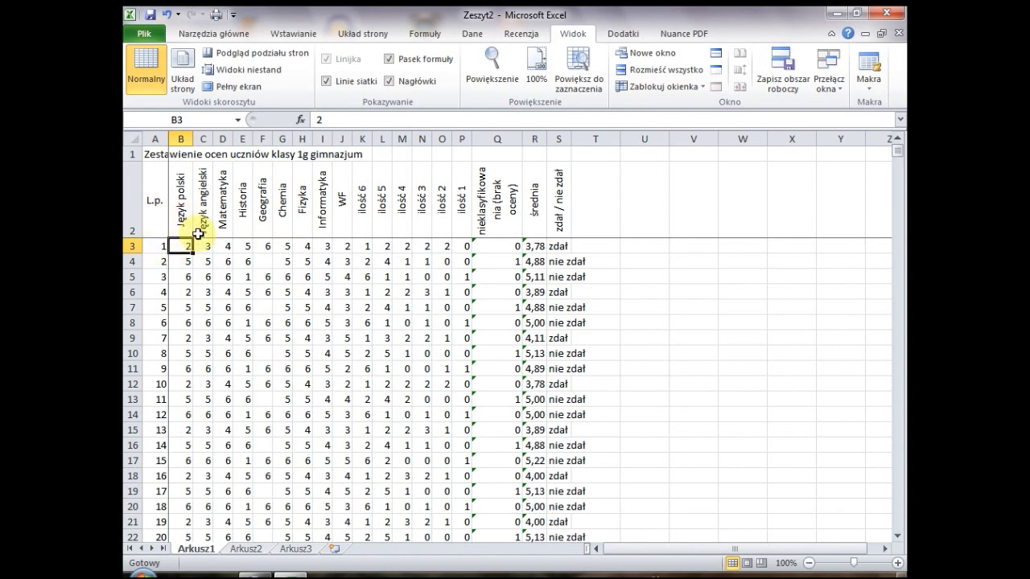
- Extend the B808:B815 summary formulas across to column J
{"action": "left_click_drag", "start_coordinate": [898, 150], "coordinate": [901, 525]}
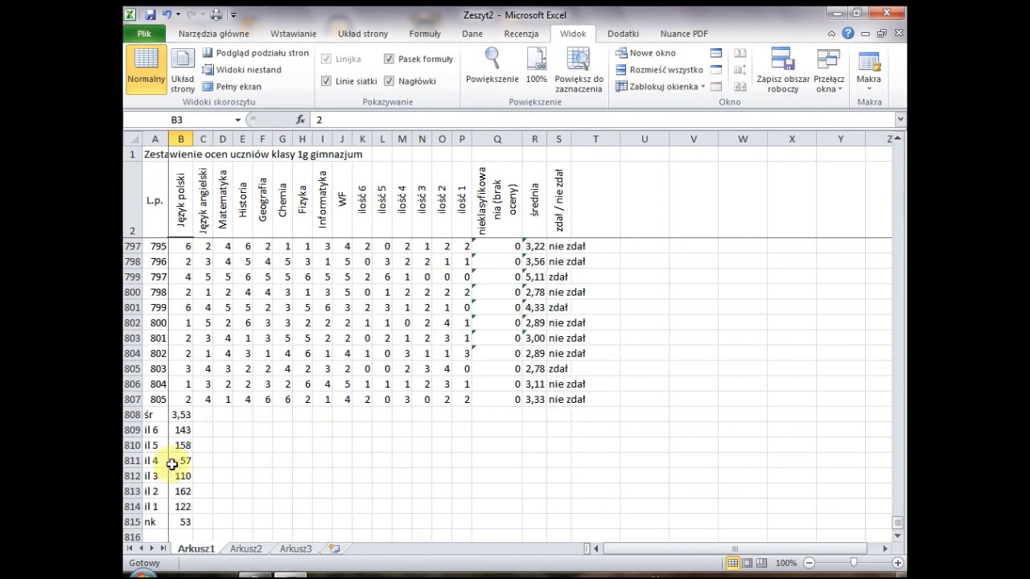
{"action": "scroll", "coordinate": [227, 438], "scroll_direction": "down", "scroll_amount": 1}
{"action": "mouse_move", "coordinate": [184, 370]}
{"action": "left_mouse_down"}
{"action": "mouse_move", "coordinate": [191, 478]}
{"action": "mouse_move", "coordinate": [351, 483]}
{"action": "left_mouse_up"}
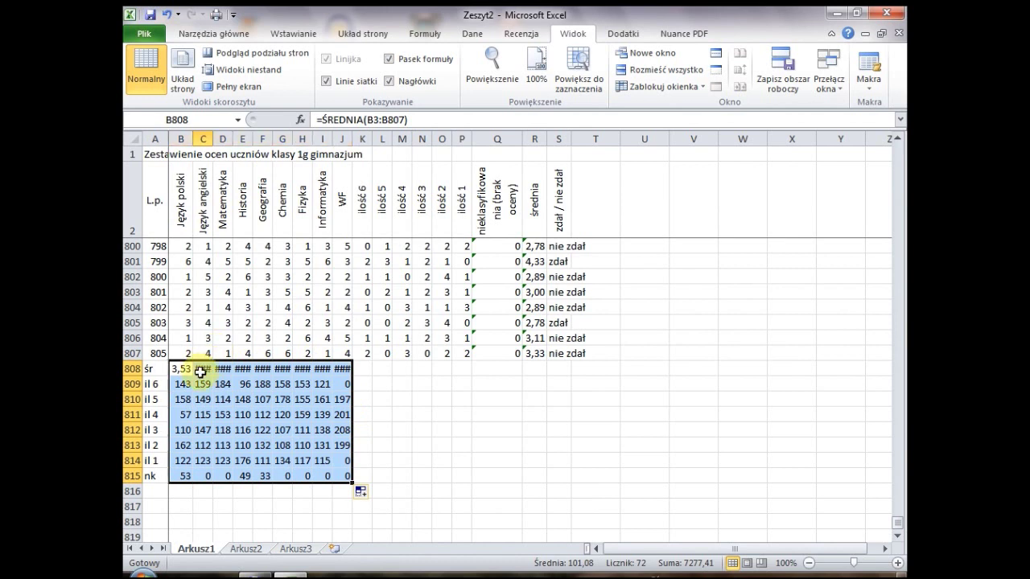
- Copy B808's two-decimal format onto the averages in C808:J808
{"action": "left_click", "coordinate": [203, 368]}
{"action": "left_click", "coordinate": [185, 371]}
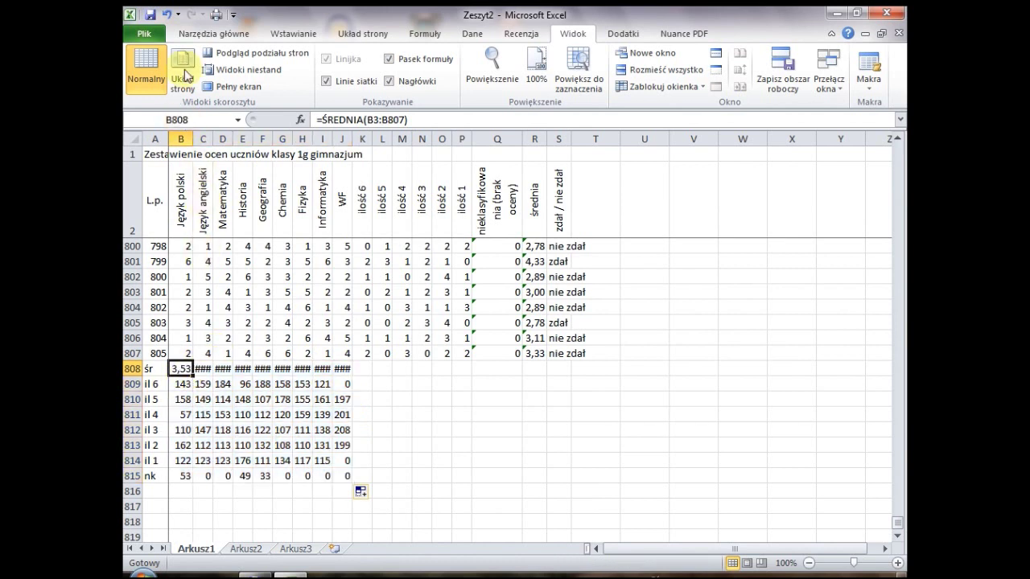
{"action": "left_click", "coordinate": [189, 34]}
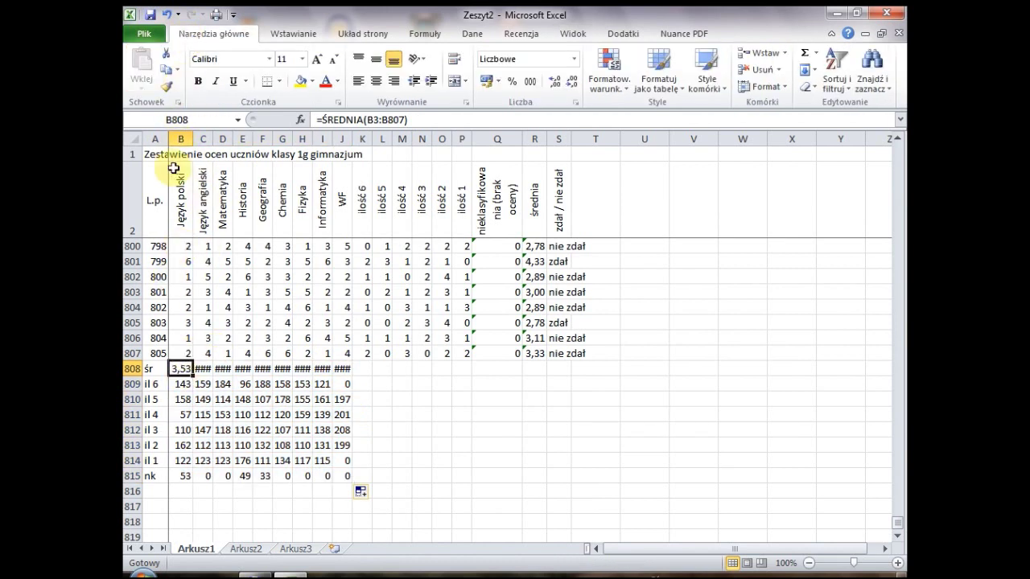
{"action": "left_click", "coordinate": [166, 87]}
{"action": "left_click_drag", "start_coordinate": [205, 368], "coordinate": [345, 372]}
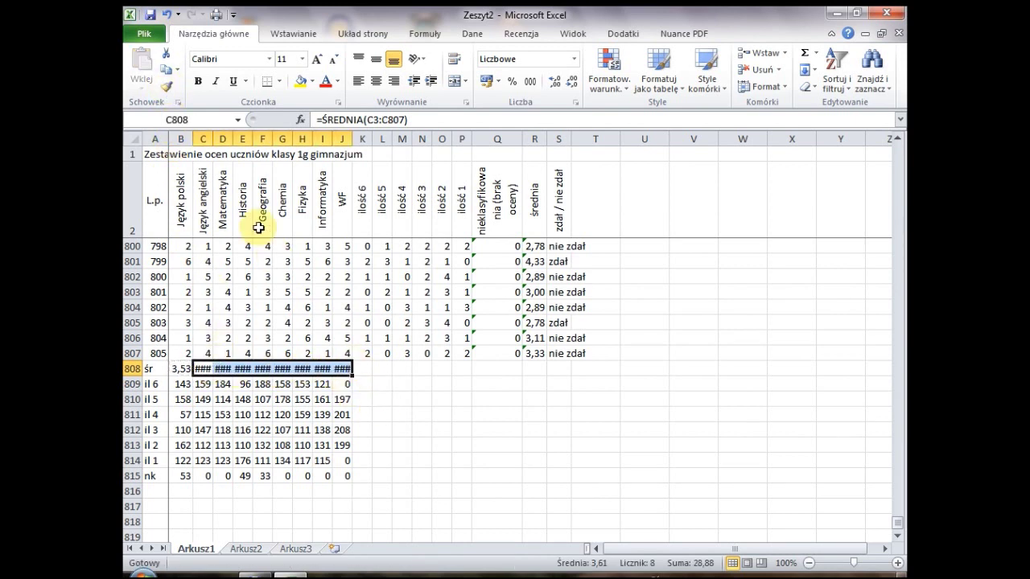
- Widen columns C through J so the averages display in full
{"action": "left_click_drag", "start_coordinate": [201, 138], "coordinate": [356, 138]}
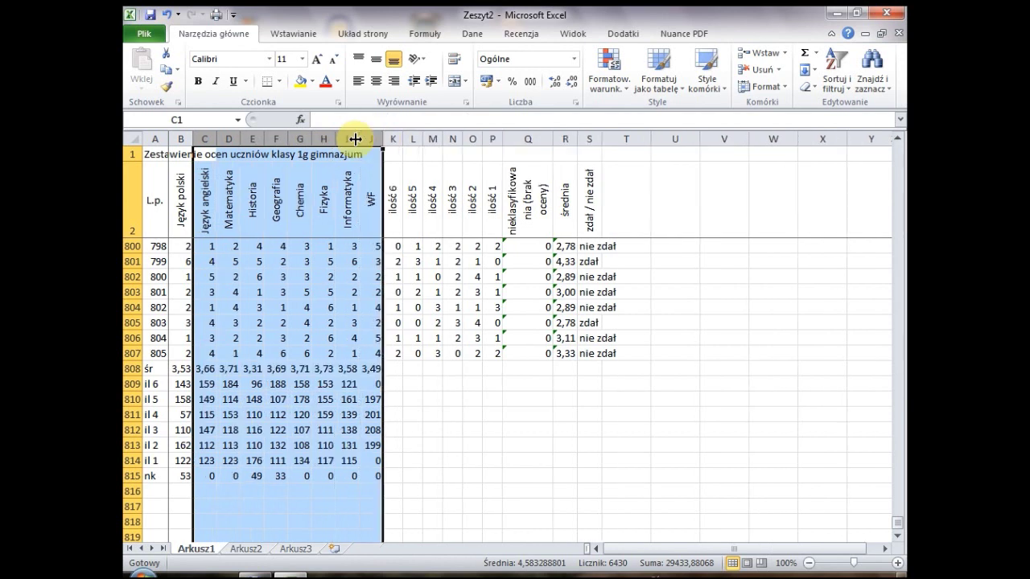
{"action": "left_click", "coordinate": [230, 369]}
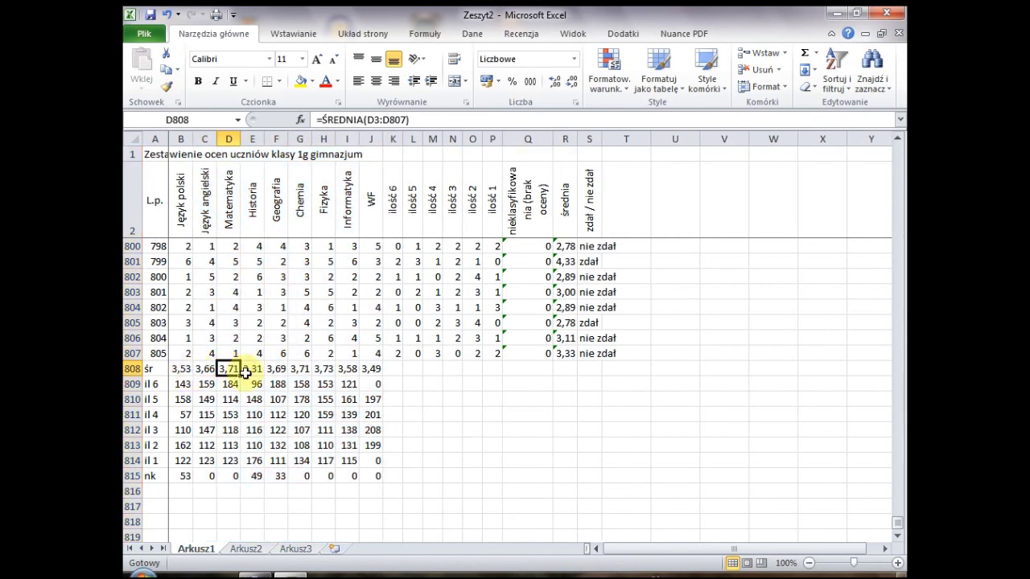
{"action": "left_click", "coordinate": [398, 384]}
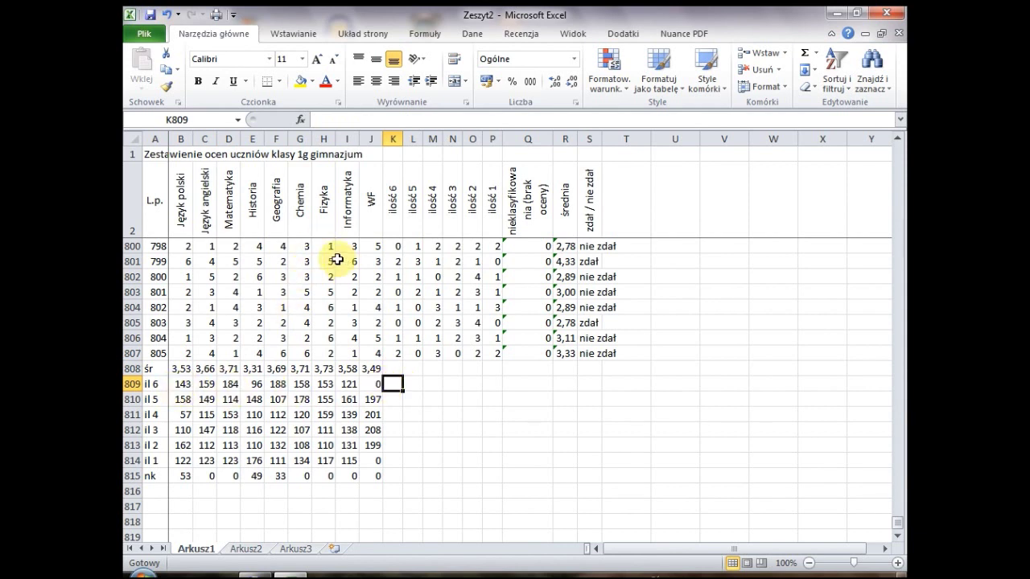
- Insert a SUMA function in K809 summing B809:J809, giving 1202
{"action": "left_click", "coordinate": [300, 120]}
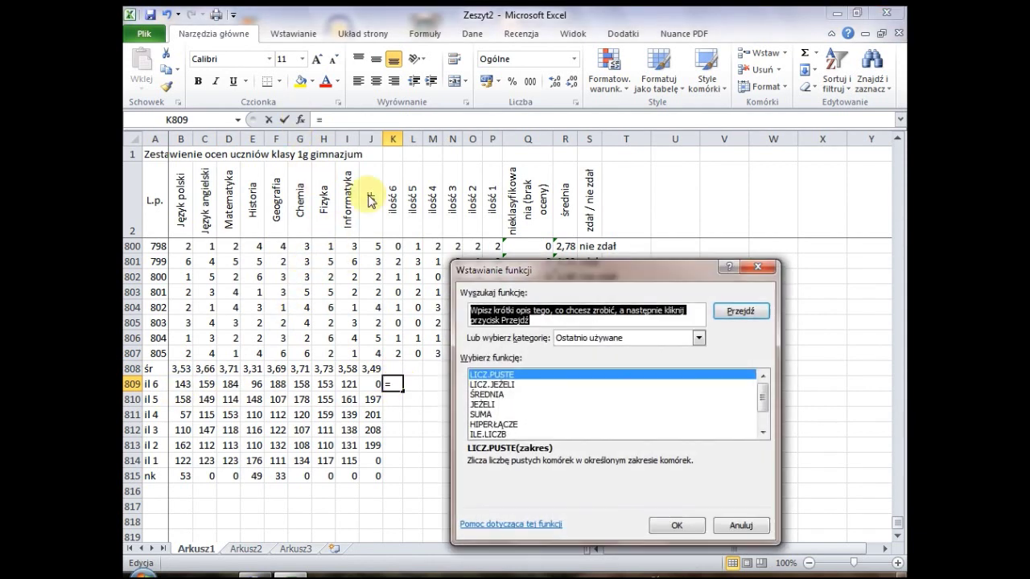
{"action": "left_click", "coordinate": [491, 414]}
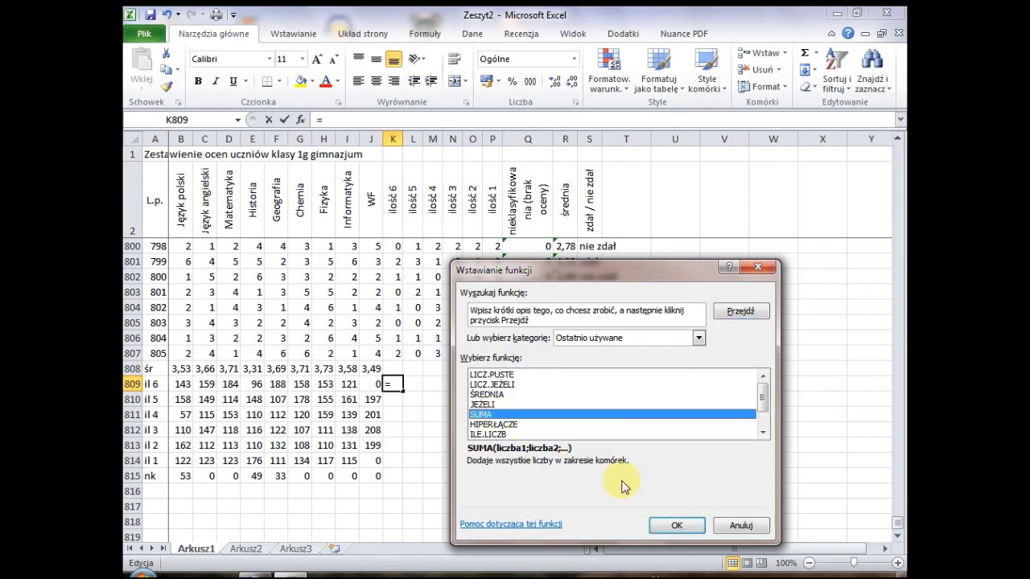
{"action": "left_click", "coordinate": [674, 527]}
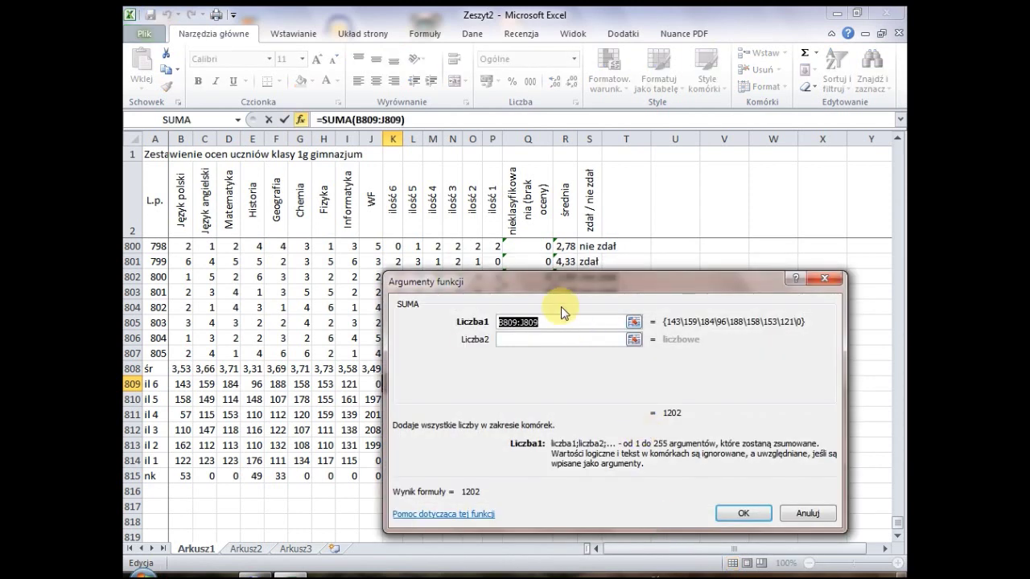
{"action": "left_click_drag", "start_coordinate": [559, 285], "coordinate": [679, 343]}
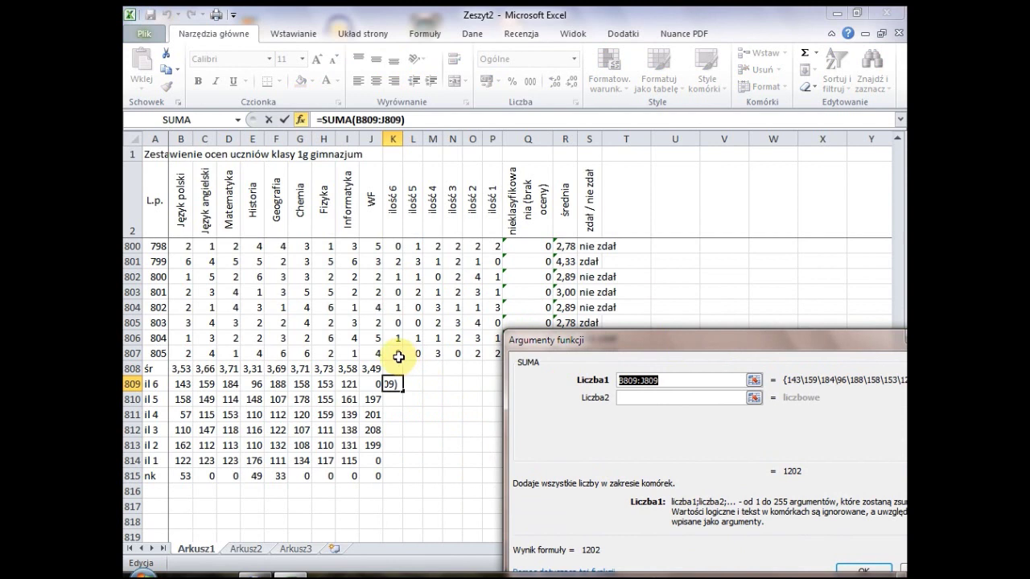
{"action": "left_click_drag", "start_coordinate": [398, 356], "coordinate": [395, 244]}
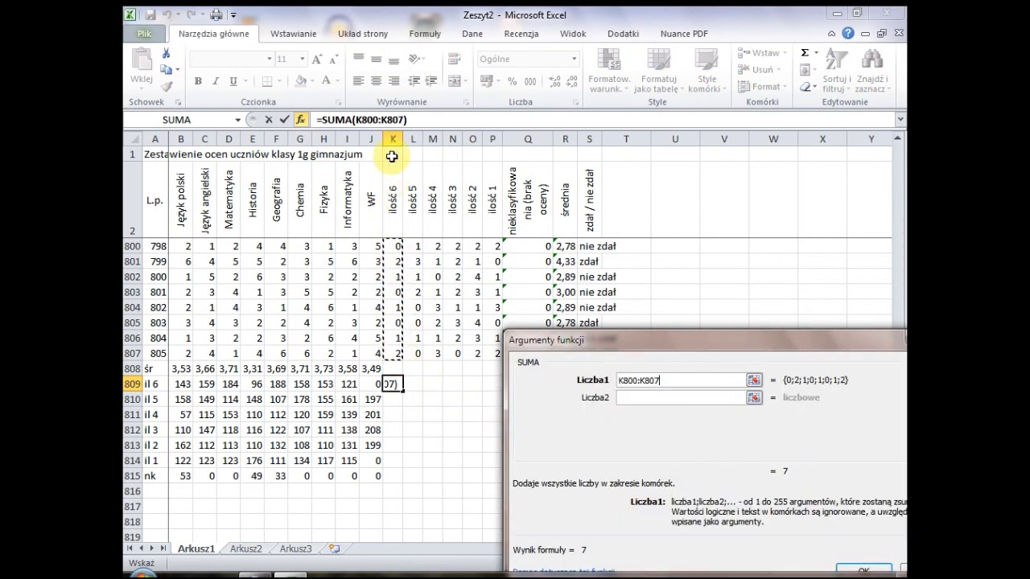
{"action": "left_click", "coordinate": [183, 385]}
{"action": "left_click_drag", "start_coordinate": [177, 384], "coordinate": [373, 384]}
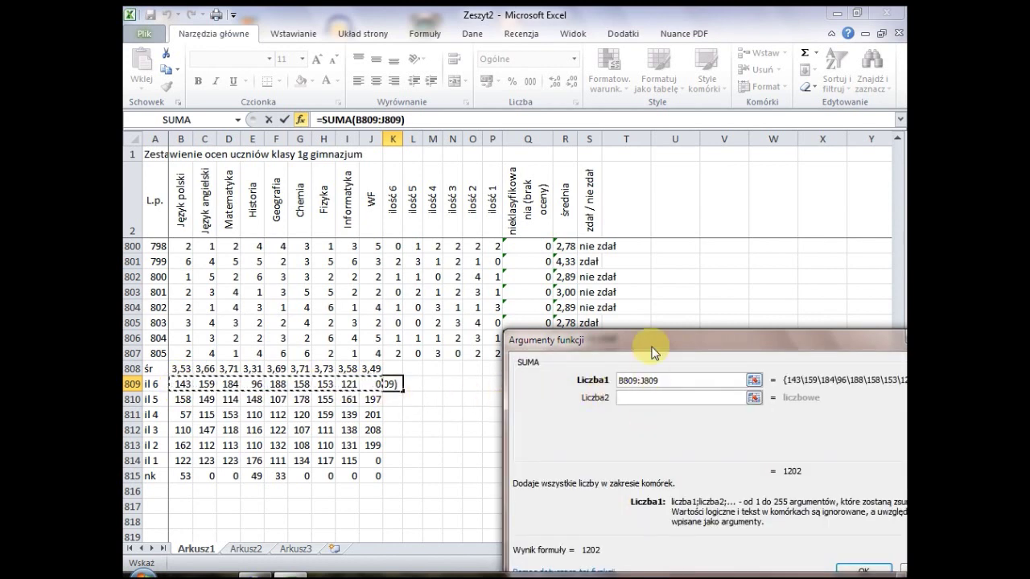
{"action": "left_click_drag", "start_coordinate": [663, 342], "coordinate": [580, 197]}
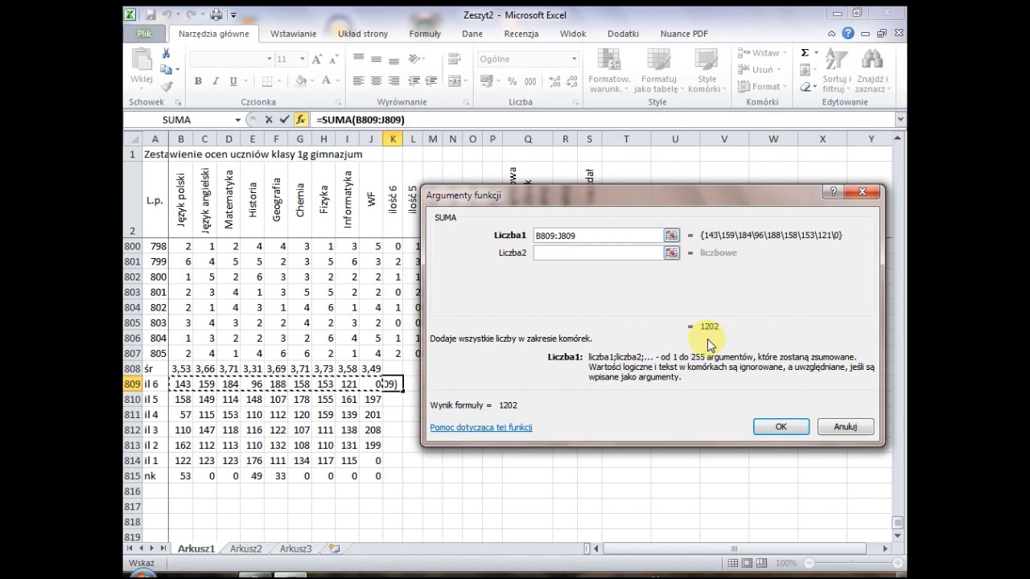
{"action": "left_click", "coordinate": [780, 427]}
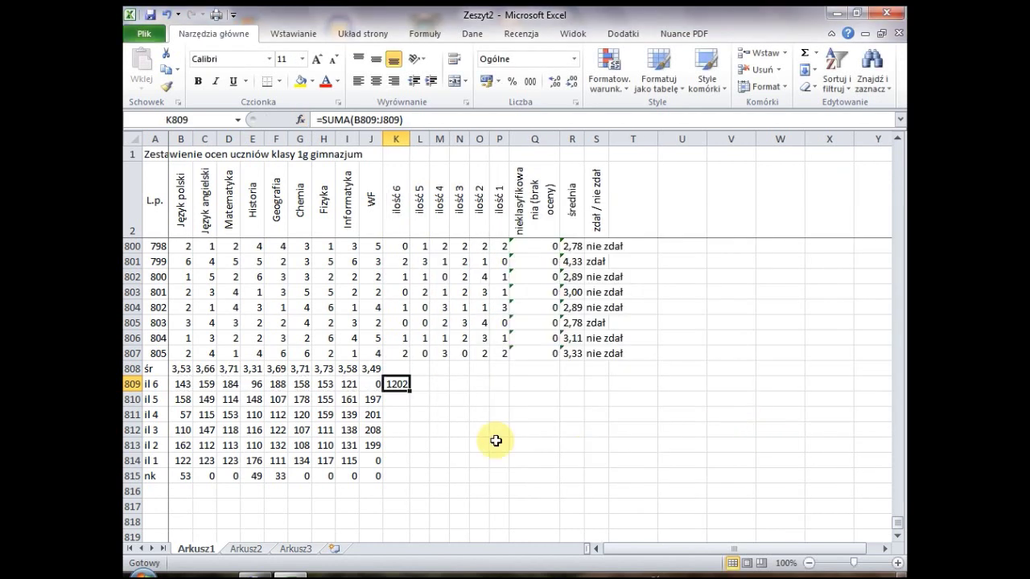
- Edit the K809 formula to =SUMA($B809:$J809) with column-anchored references
{"action": "left_click", "coordinate": [421, 400]}
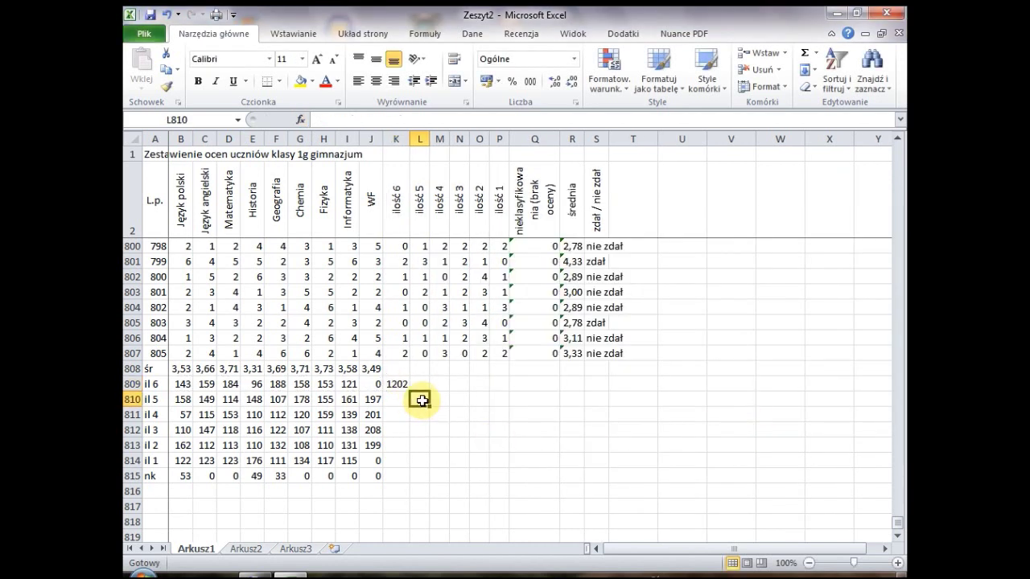
{"action": "left_click", "coordinate": [399, 386]}
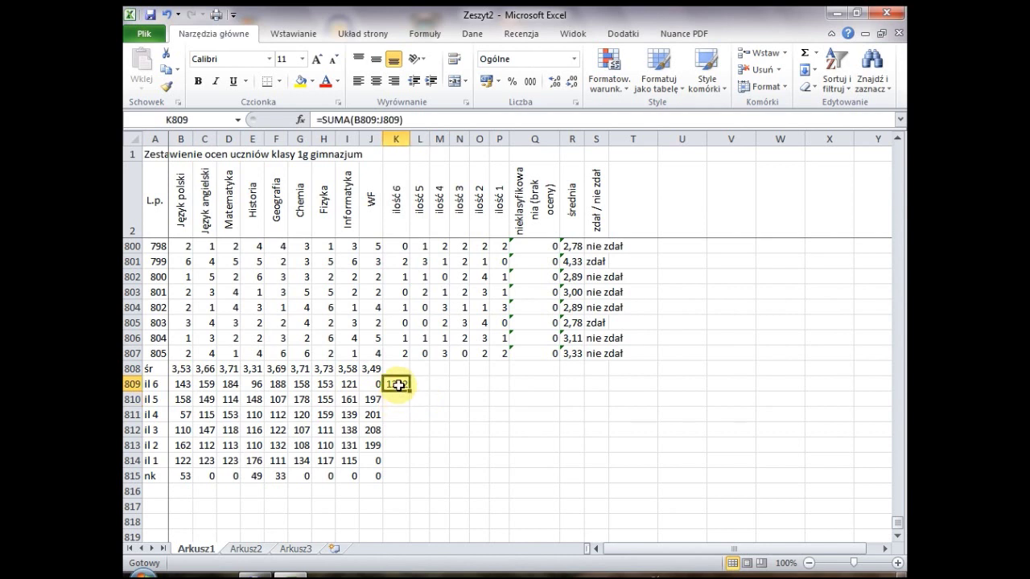
{"action": "left_click", "coordinate": [346, 127]}
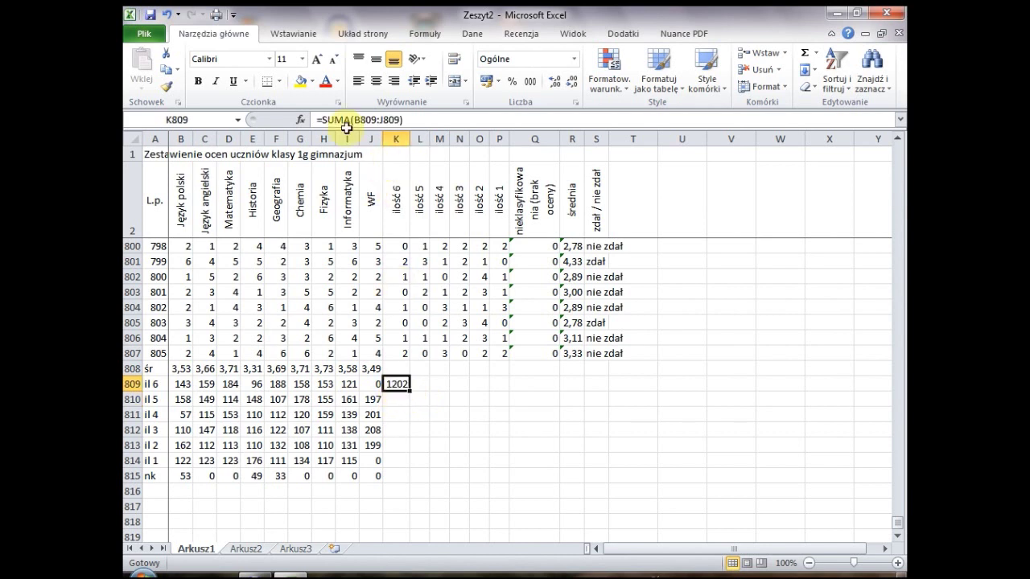
{"action": "left_click", "coordinate": [359, 121]}
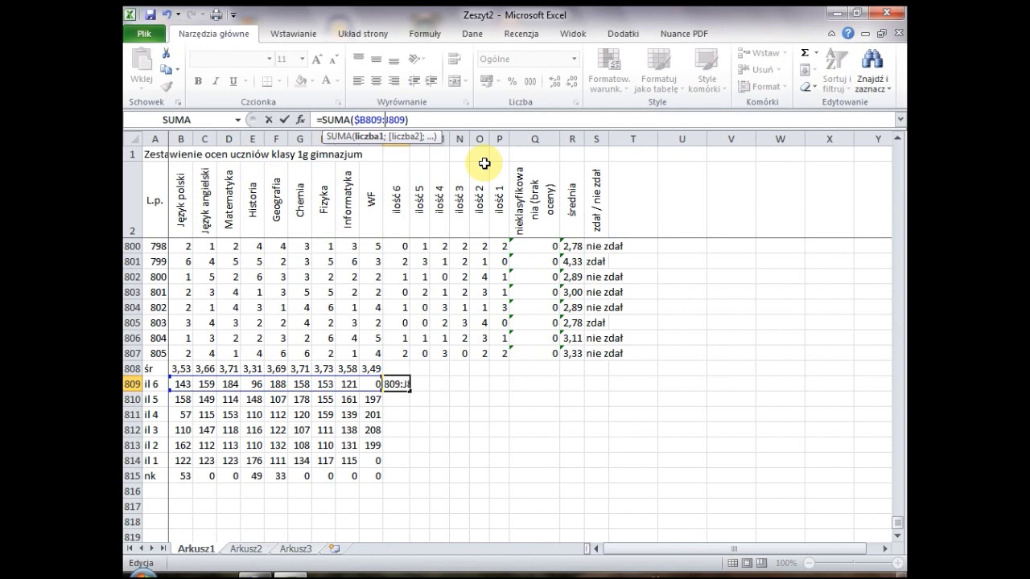
{"action": "key", "text": "Return"}
{"action": "key", "text": "Up"}
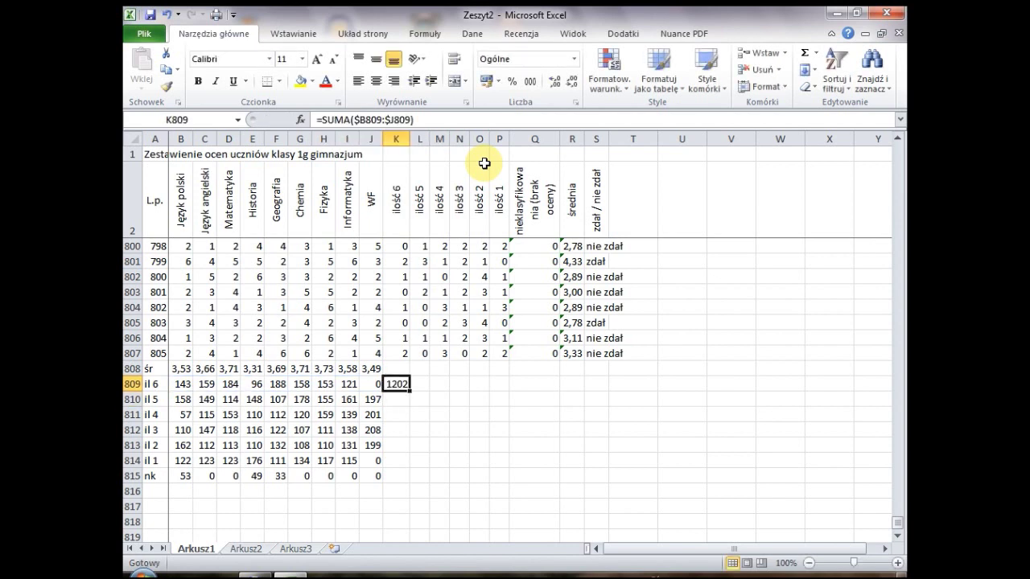
- Copy the K809 formula into the diagonal cells L810, M811, N812, O813, P814 and Q815
{"action": "mouse_move", "coordinate": [411, 390]}
{"action": "left_mouse_down"}
{"action": "mouse_move", "coordinate": [430, 406]}
{"action": "mouse_move", "coordinate": [390, 412]}
{"action": "mouse_move", "coordinate": [397, 386]}
{"action": "left_mouse_up"}
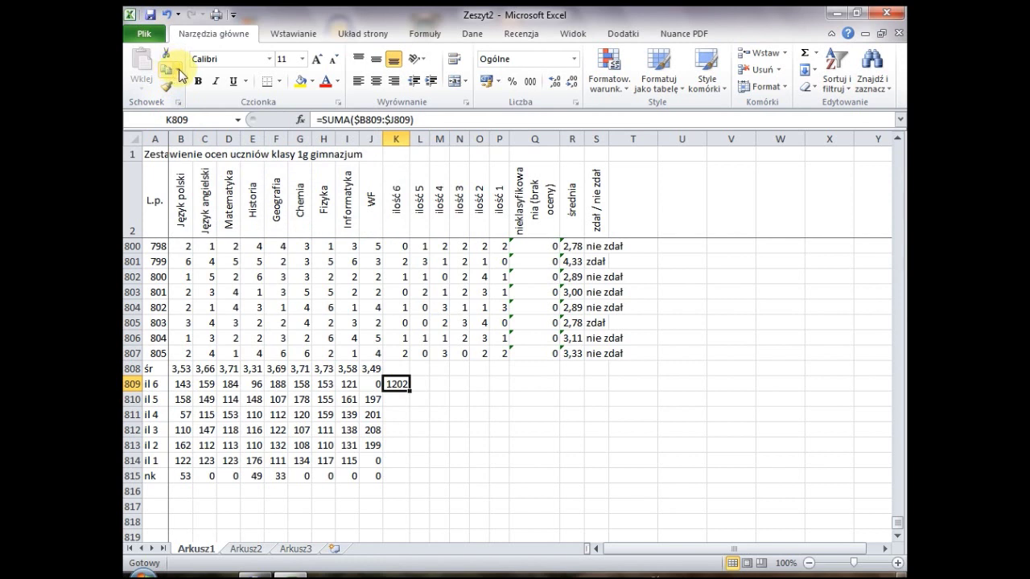
{"action": "left_click", "coordinate": [181, 77]}
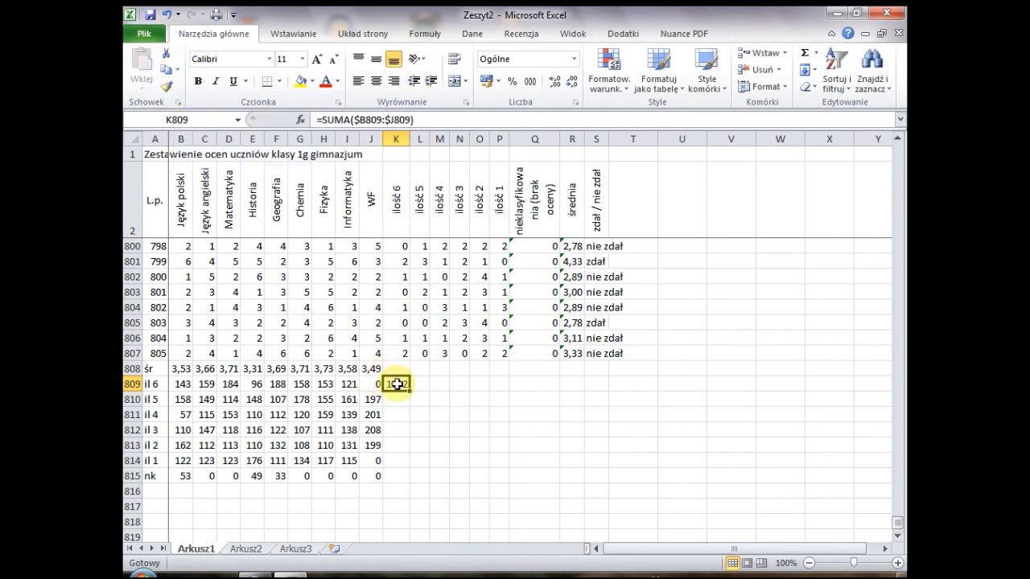
{"action": "key", "text": "ctrl+c"}
{"action": "left_click", "coordinate": [418, 398]}
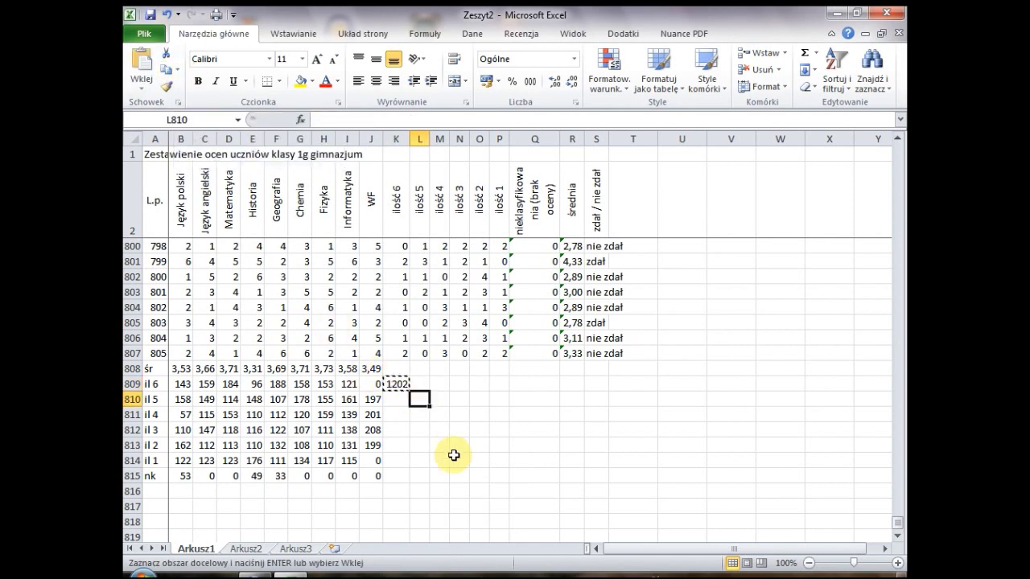
{"action": "left_click", "coordinate": [444, 414], "text": "ctrl"}
{"action": "left_click", "coordinate": [465, 429], "text": "ctrl"}
{"action": "left_click", "coordinate": [480, 444], "text": "ctrl"}
{"action": "left_click", "coordinate": [499, 459], "text": "ctrl"}
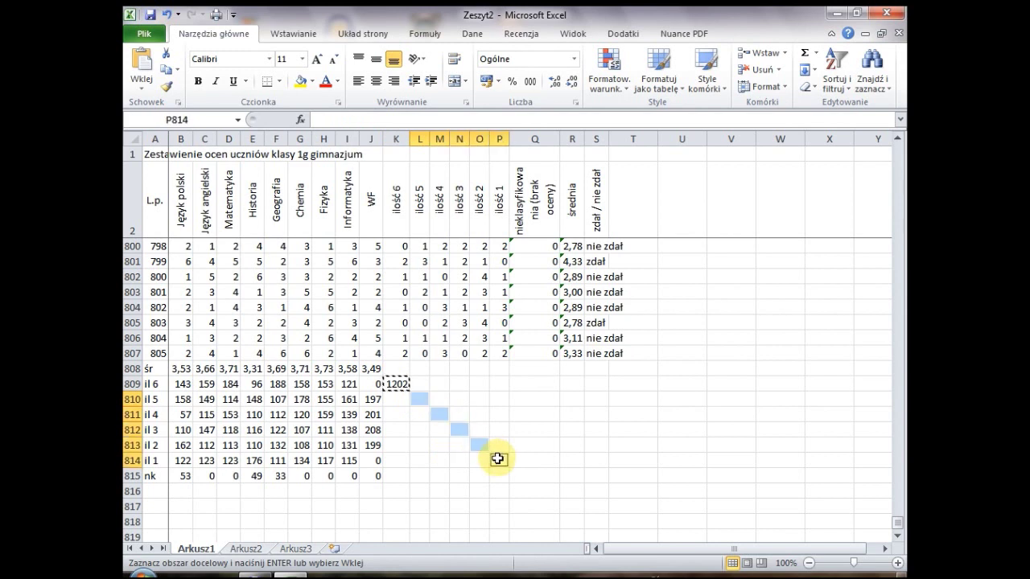
{"action": "left_click", "coordinate": [525, 478], "text": "ctrl"}
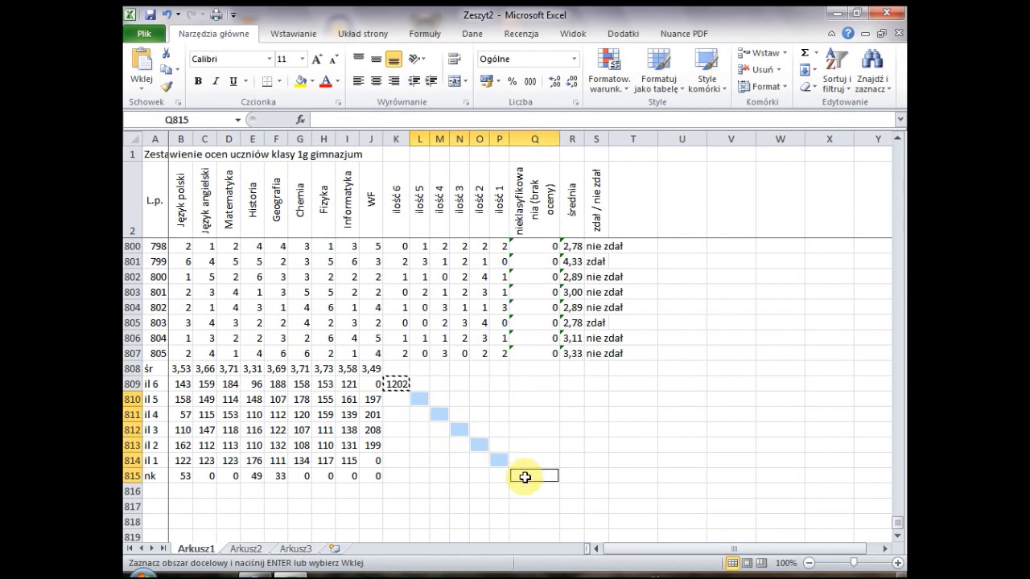
{"action": "key", "text": "Return"}
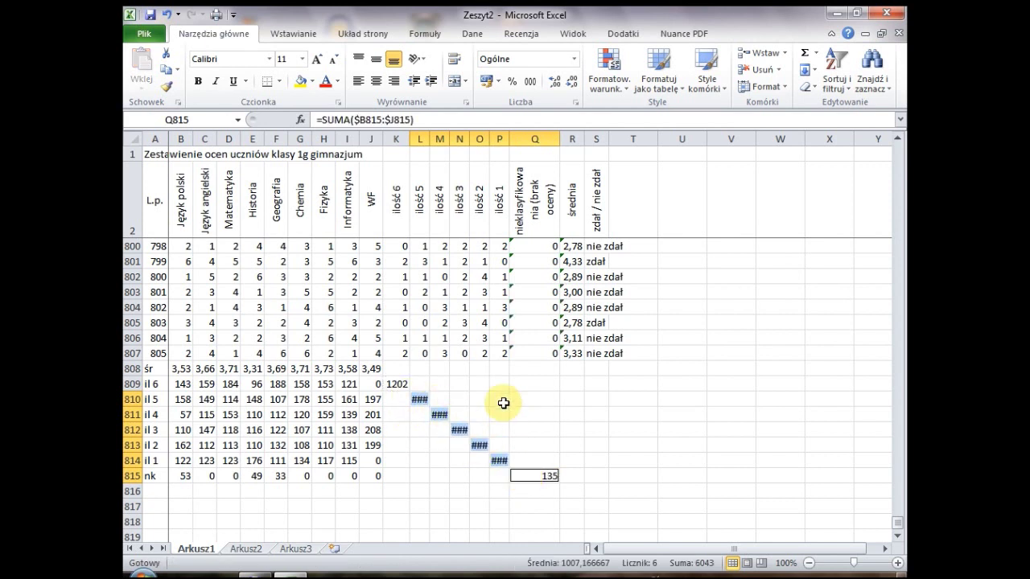
- Autofit columns L through P so the totals display
{"action": "left_click", "coordinate": [425, 381]}
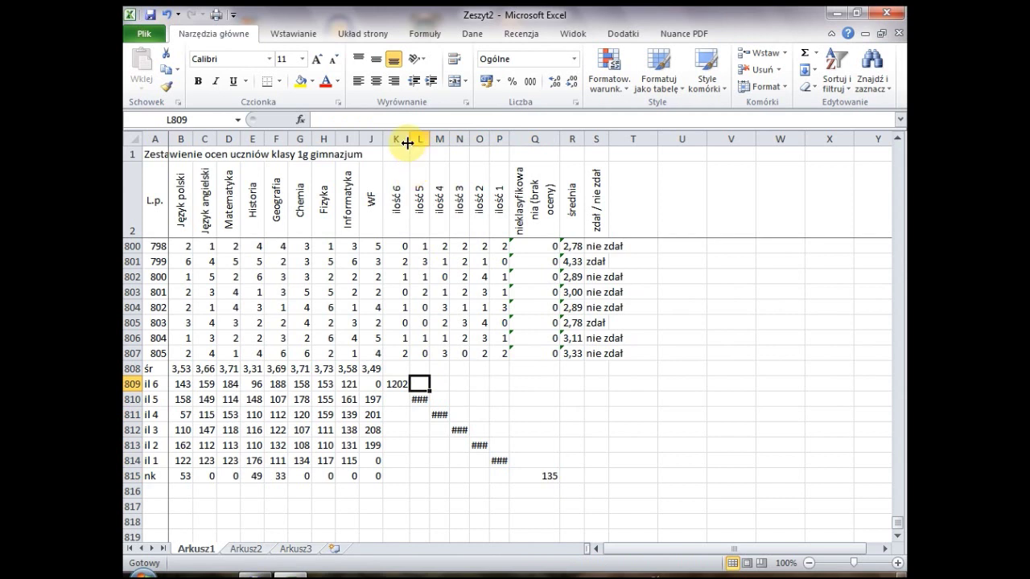
{"action": "left_click_drag", "start_coordinate": [416, 138], "coordinate": [516, 140]}
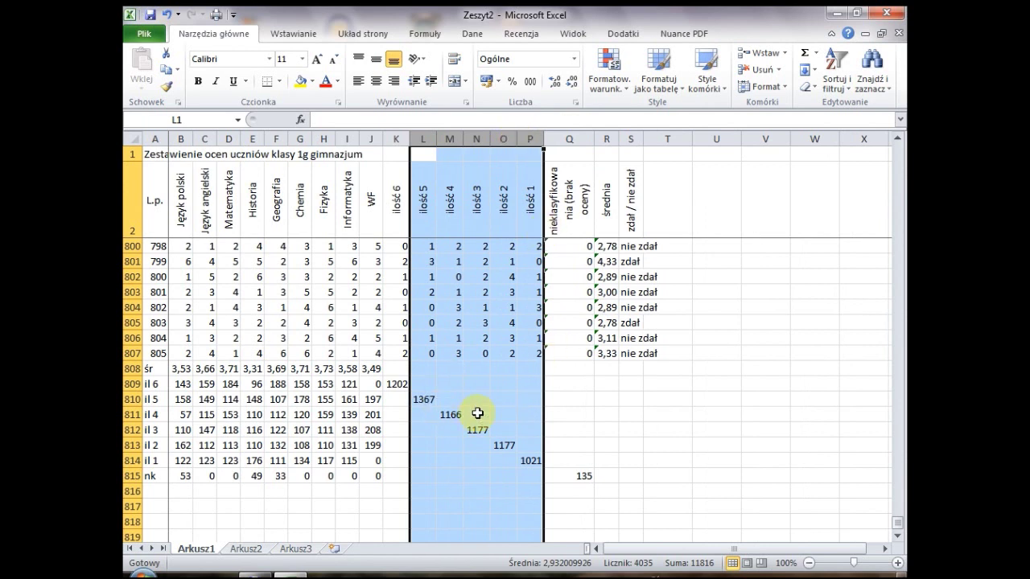
{"action": "left_click", "coordinate": [477, 413]}
- Insert a 2-D pie chart of the averages B808:J808, then delete it
{"action": "left_click", "coordinate": [585, 481]}
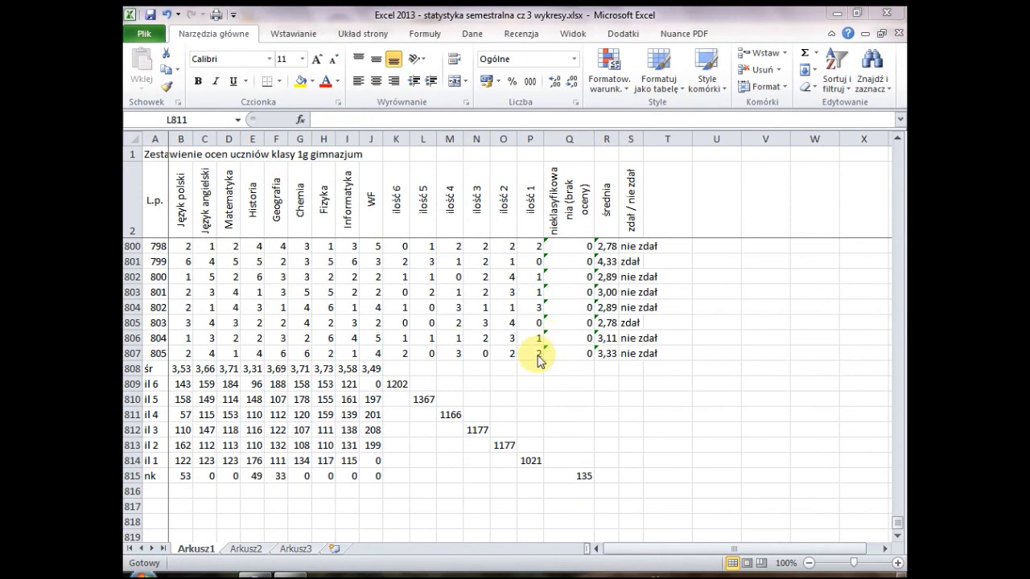
{"action": "left_click", "coordinate": [191, 369]}
{"action": "left_click_drag", "start_coordinate": [191, 369], "coordinate": [372, 369]}
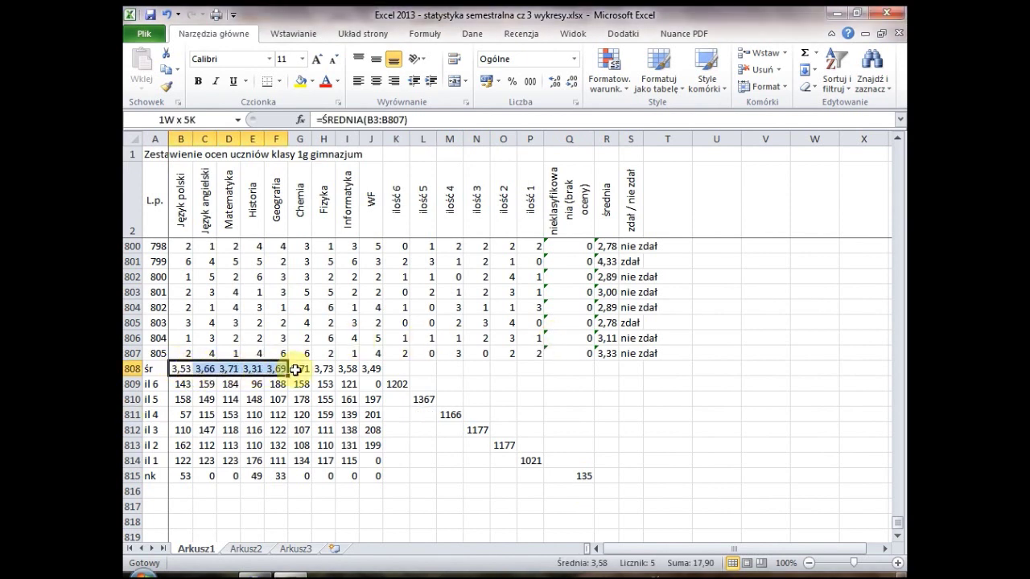
{"action": "left_click", "coordinate": [302, 37]}
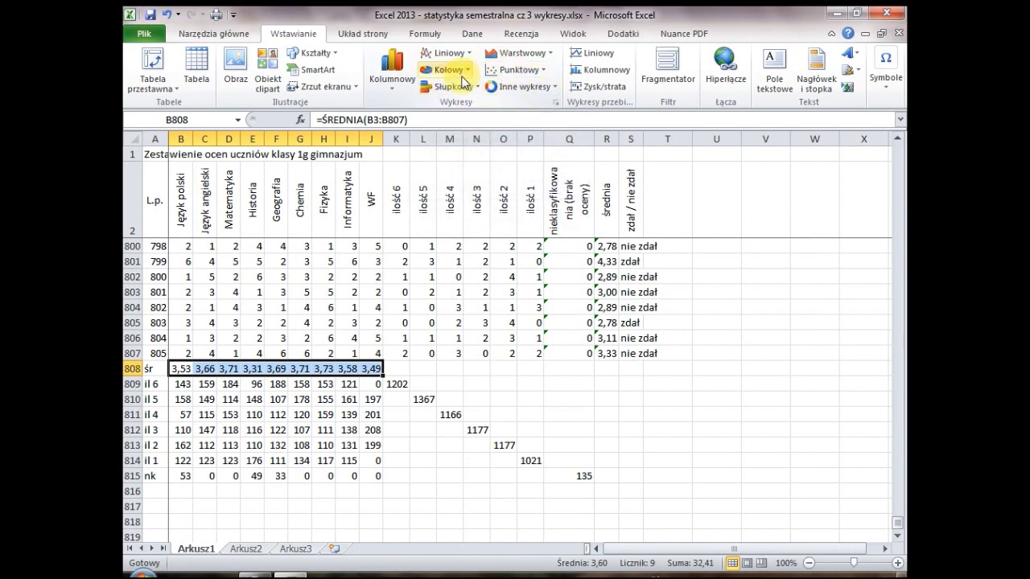
{"action": "left_click", "coordinate": [469, 72]}
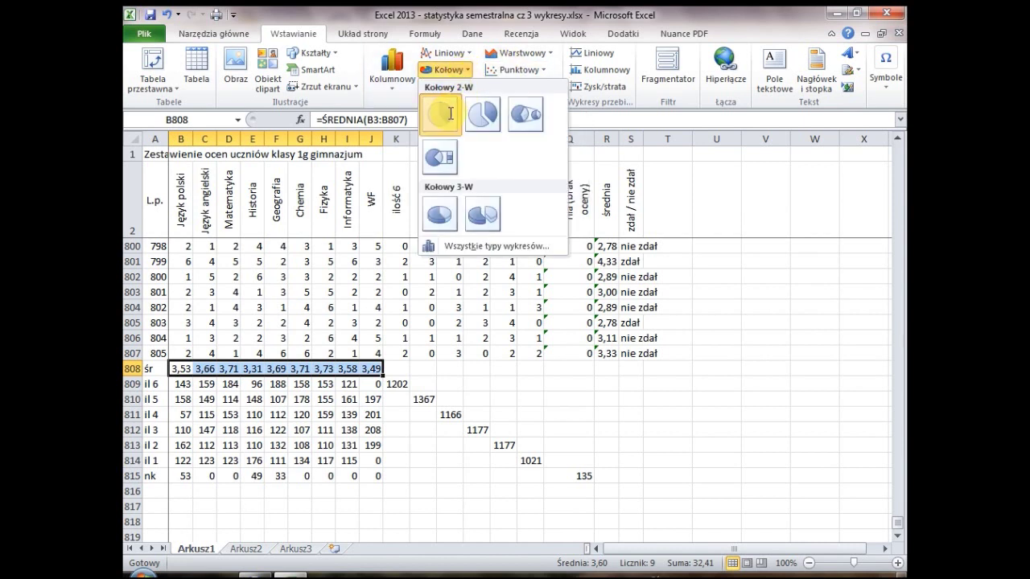
{"action": "left_click", "coordinate": [441, 113]}
{"action": "mouse_move", "coordinate": [558, 428]}
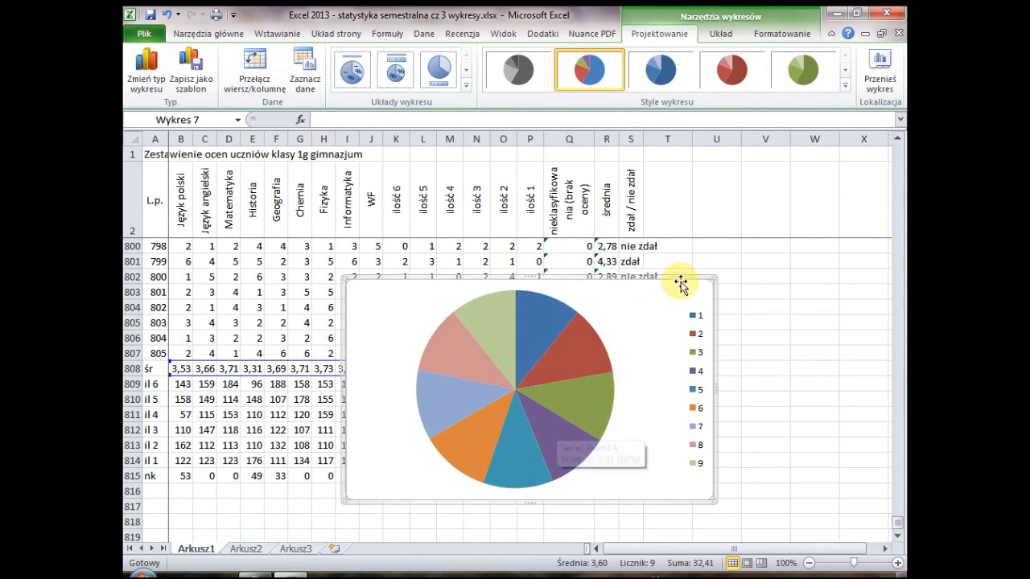
{"action": "key", "text": "Delete"}
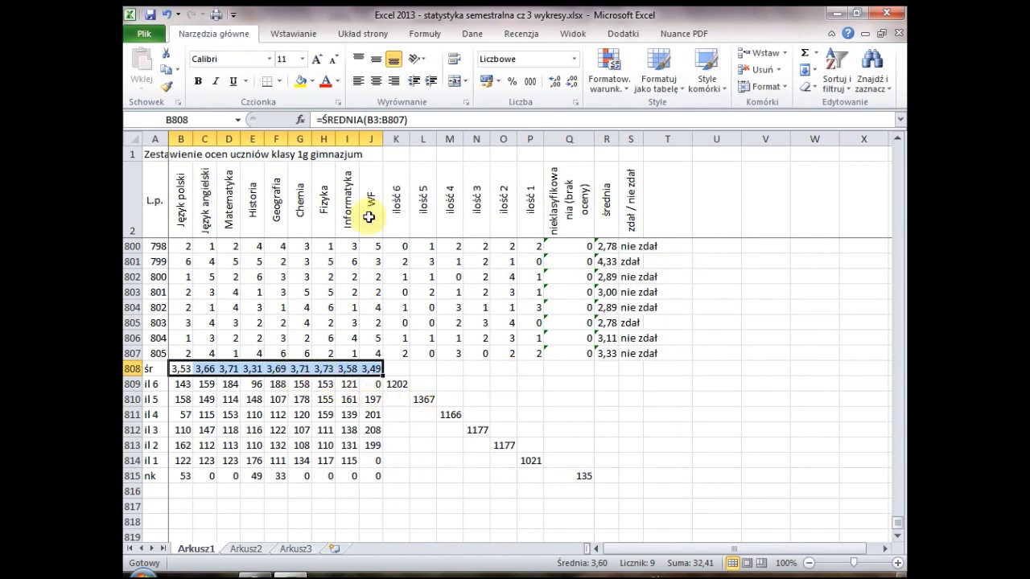
- Try a 2-D column chart, delete it, and add headers B2:J2 to the selection
{"action": "left_click", "coordinate": [296, 35]}
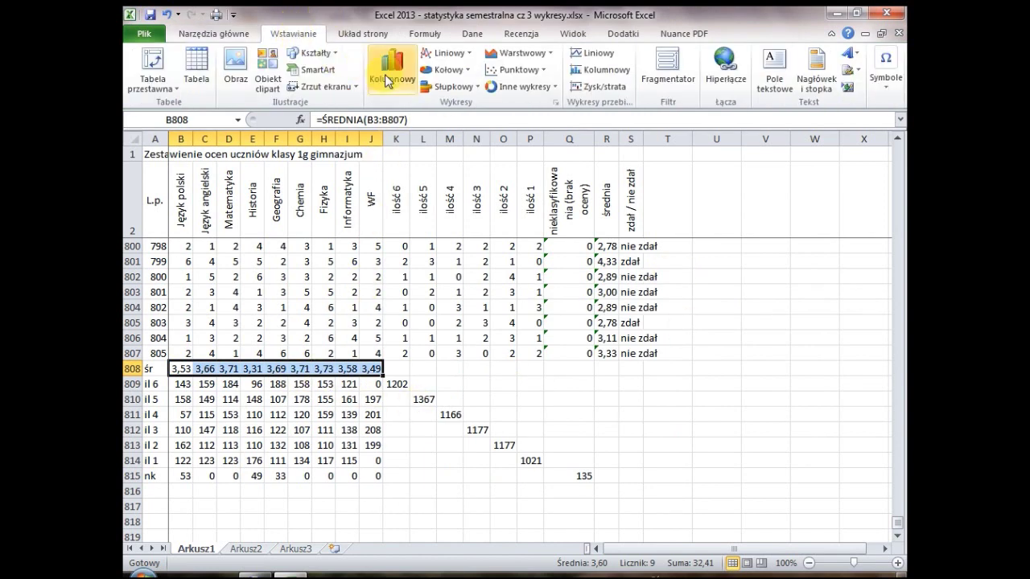
{"action": "left_click", "coordinate": [391, 68]}
{"action": "left_click", "coordinate": [391, 131]}
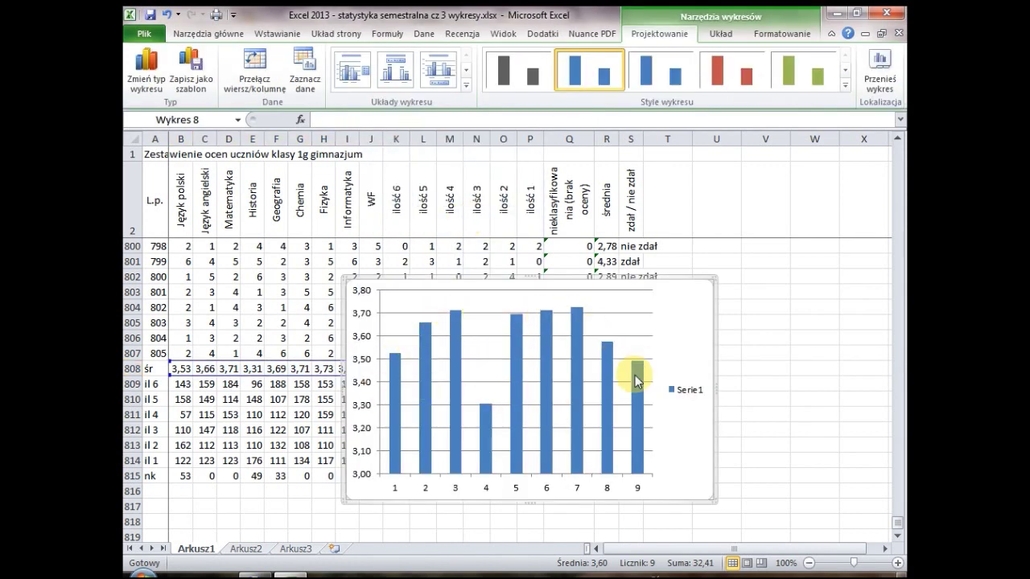
{"action": "mouse_move", "coordinate": [635, 375]}
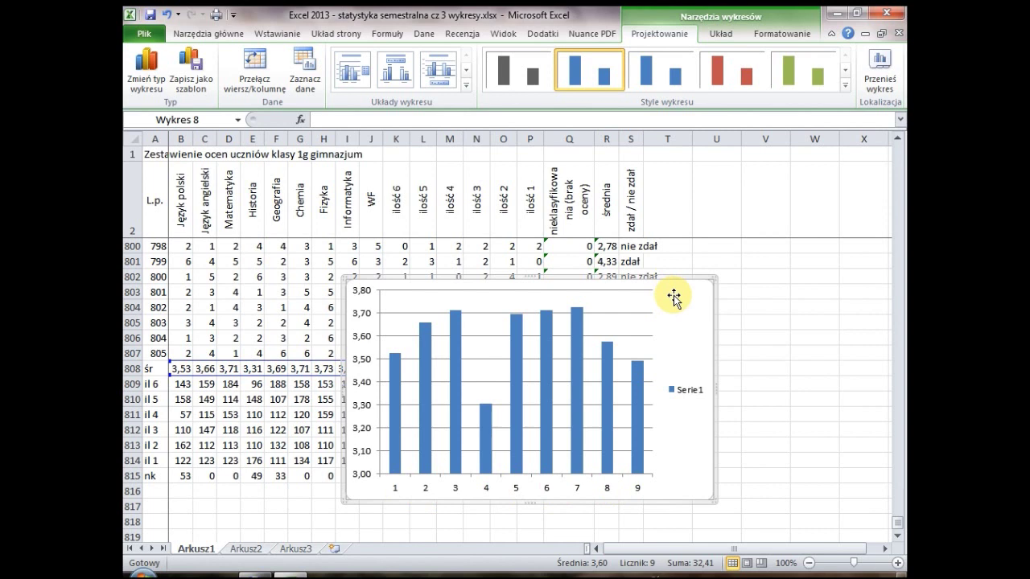
{"action": "key", "text": "Delete"}
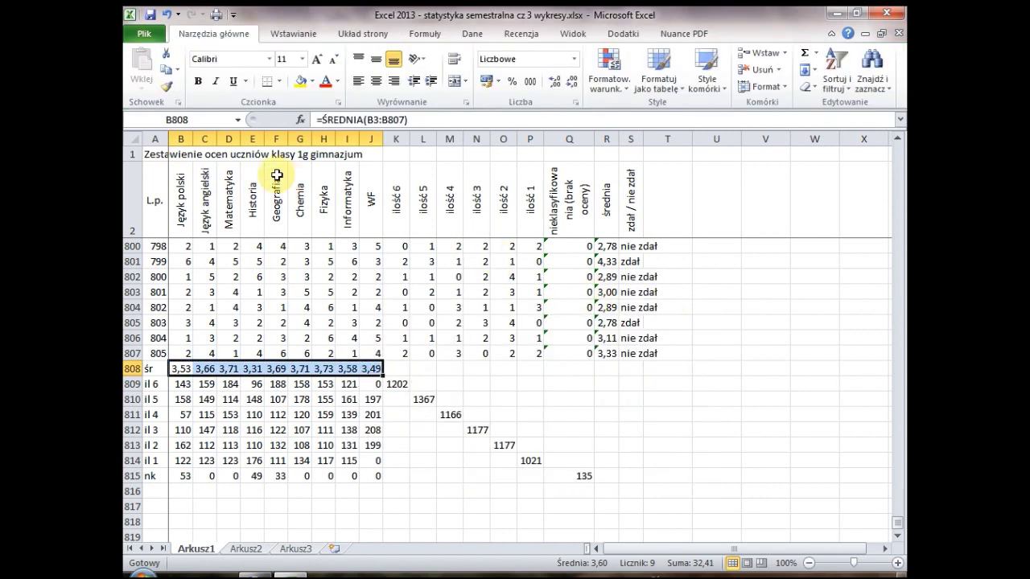
{"action": "left_click_drag", "start_coordinate": [183, 207], "coordinate": [366, 208], "text": "ctrl"}
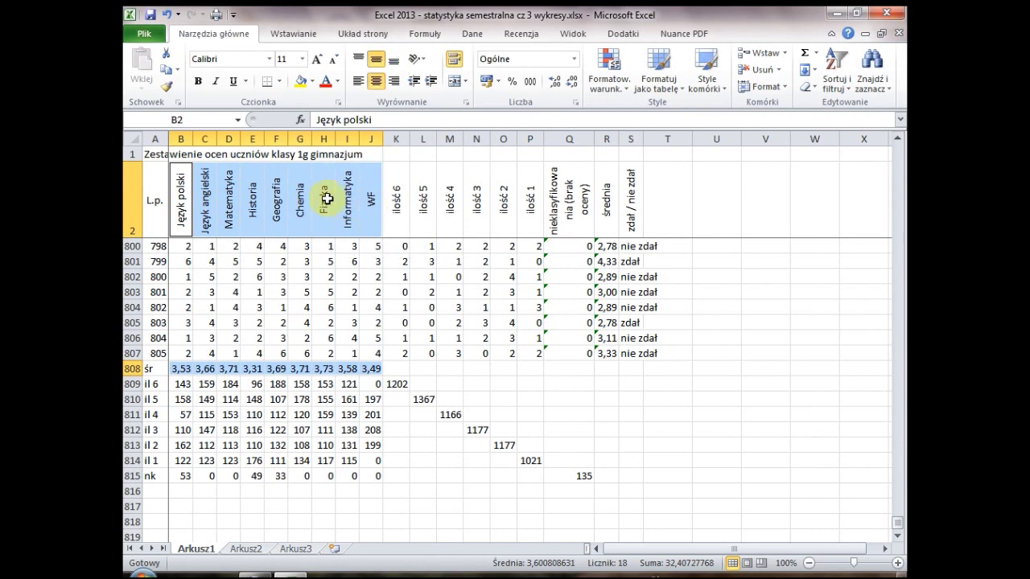
- Insert a clustered 2-D column chart, move it below the table, and apply the green style
{"action": "left_click", "coordinate": [306, 39]}
{"action": "left_click", "coordinate": [392, 69]}
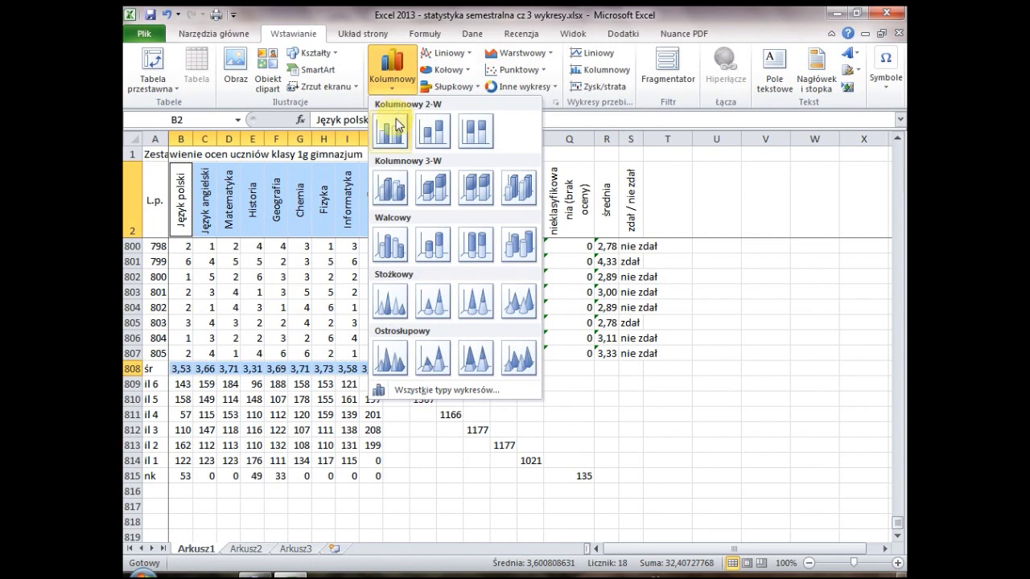
{"action": "left_click", "coordinate": [392, 131]}
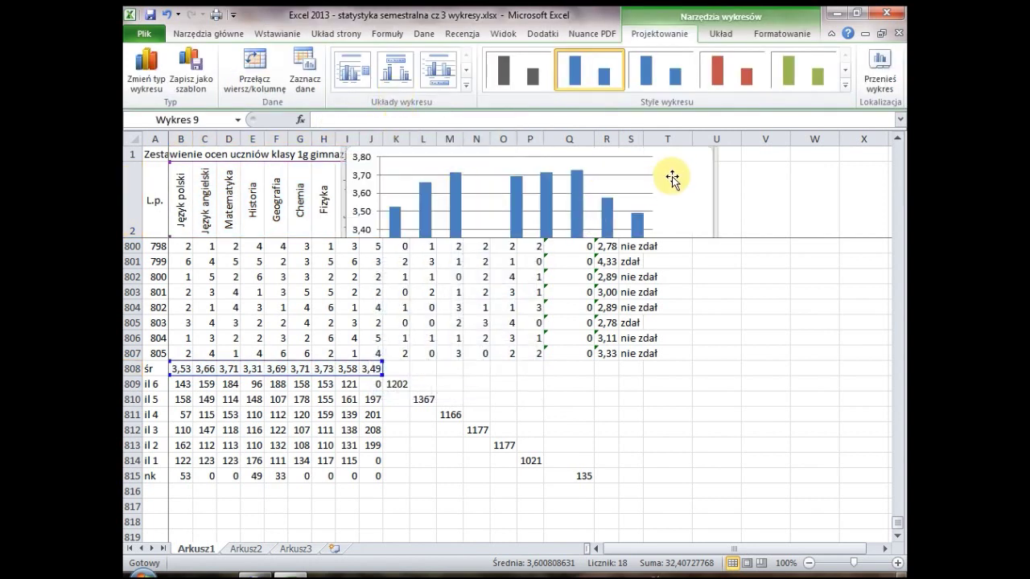
{"action": "left_click_drag", "start_coordinate": [672, 178], "coordinate": [757, 306]}
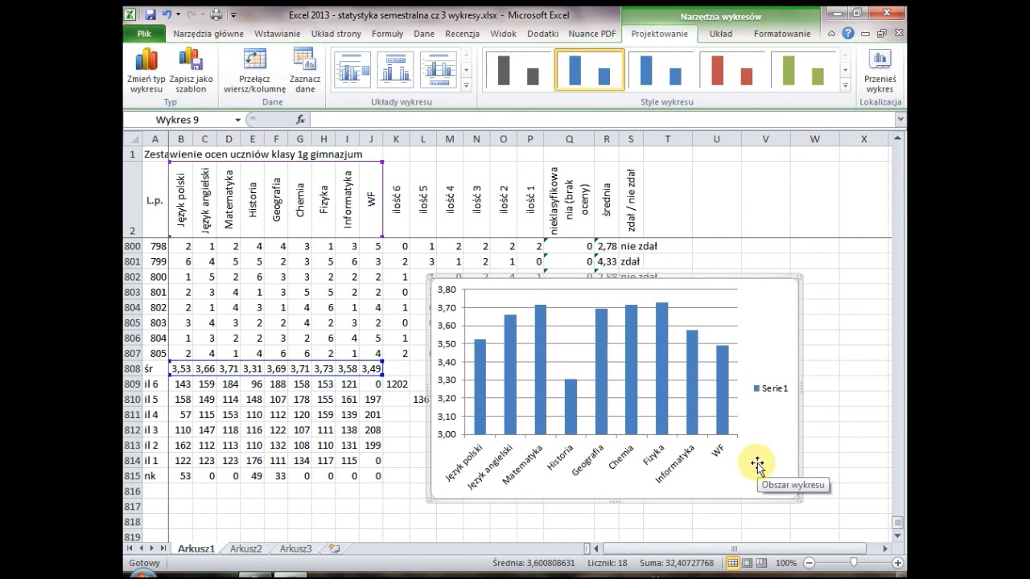
{"action": "left_click", "coordinate": [601, 396]}
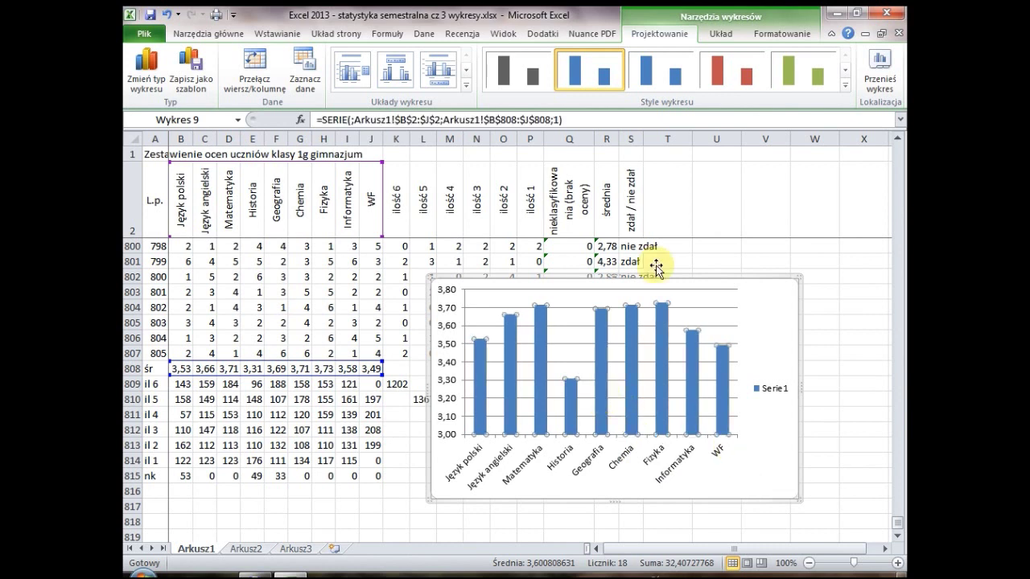
{"action": "left_click", "coordinate": [793, 80]}
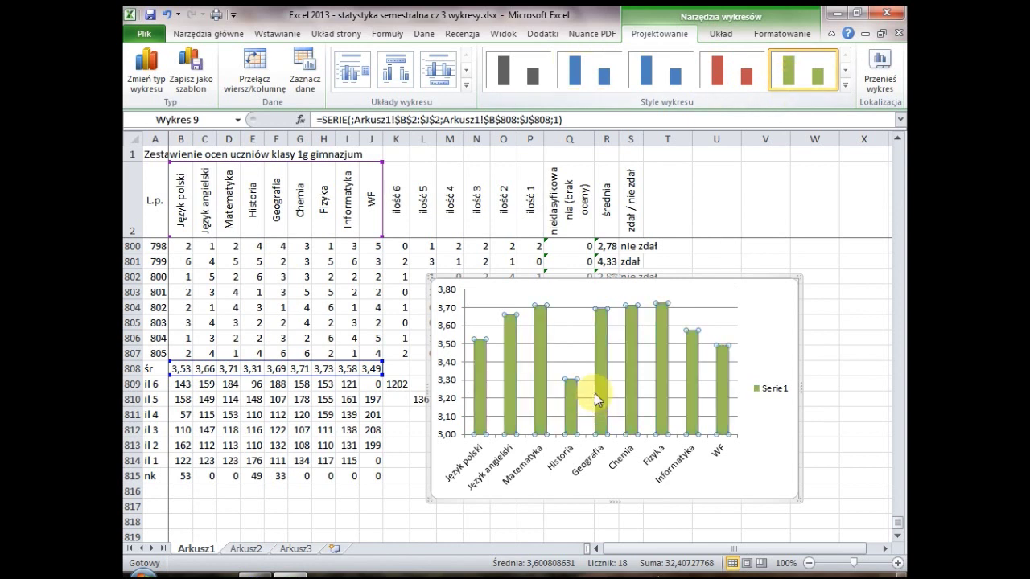
{"action": "right_click", "coordinate": [603, 387]}
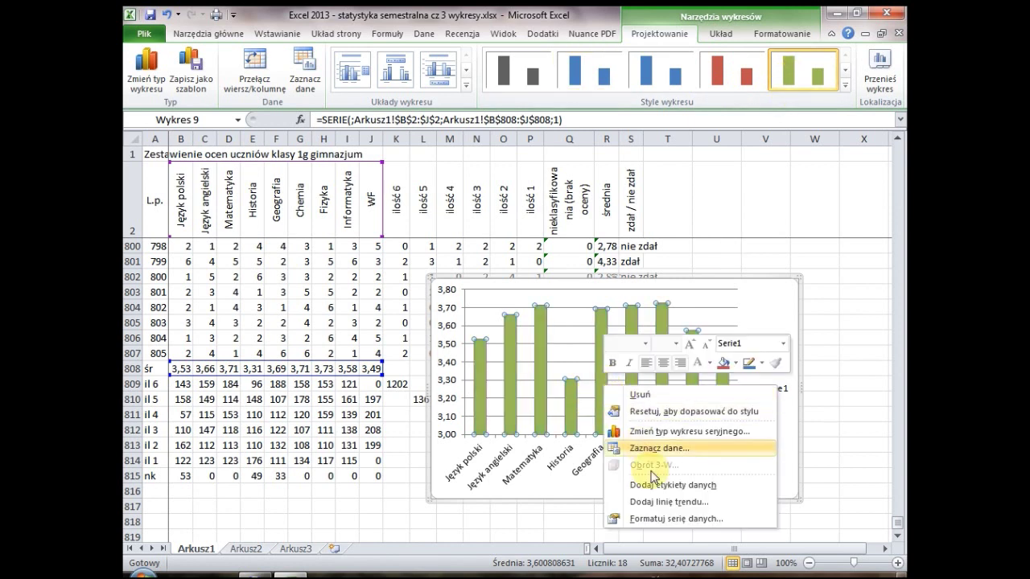
- Narrow the gap width between the chart bars to 41%
{"action": "left_click", "coordinate": [666, 520]}
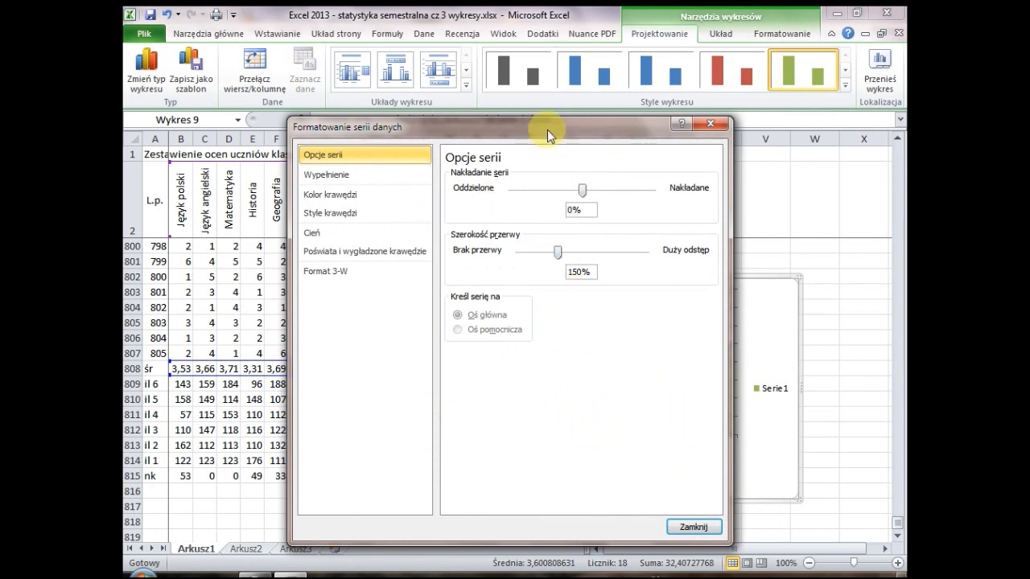
{"action": "left_click_drag", "start_coordinate": [548, 130], "coordinate": [394, 107]}
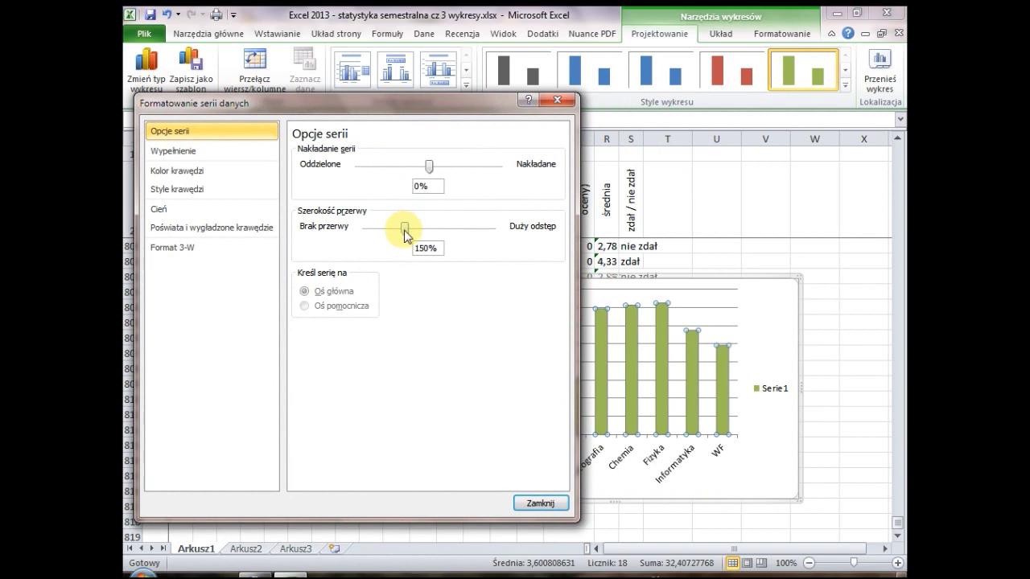
{"action": "mouse_move", "coordinate": [405, 230]}
{"action": "left_mouse_down"}
{"action": "mouse_move", "coordinate": [414, 230]}
{"action": "mouse_move", "coordinate": [376, 231]}
{"action": "left_mouse_up"}
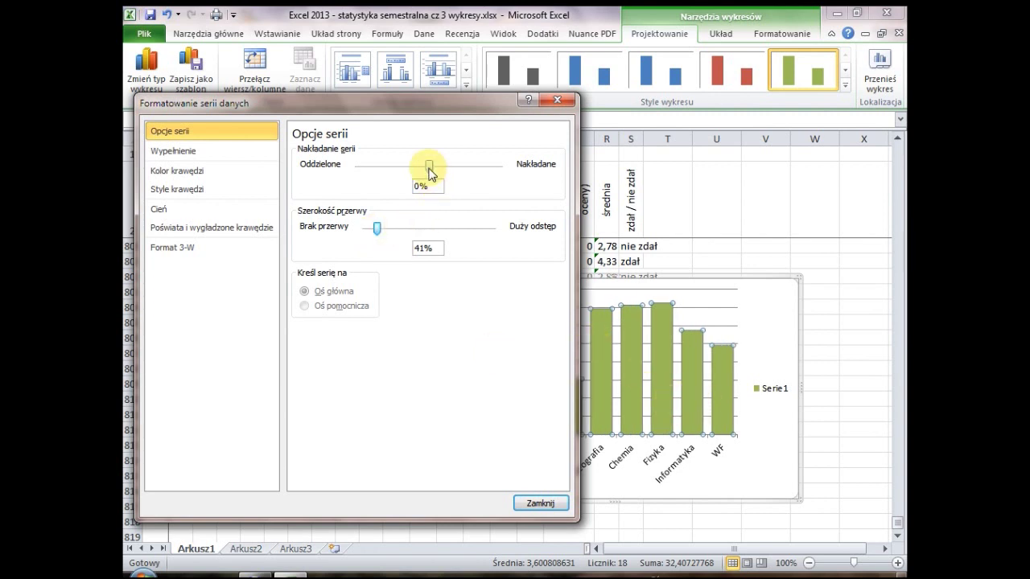
- Give the bars a solid light blue fill at 36% transparency
{"action": "left_click", "coordinate": [173, 151]}
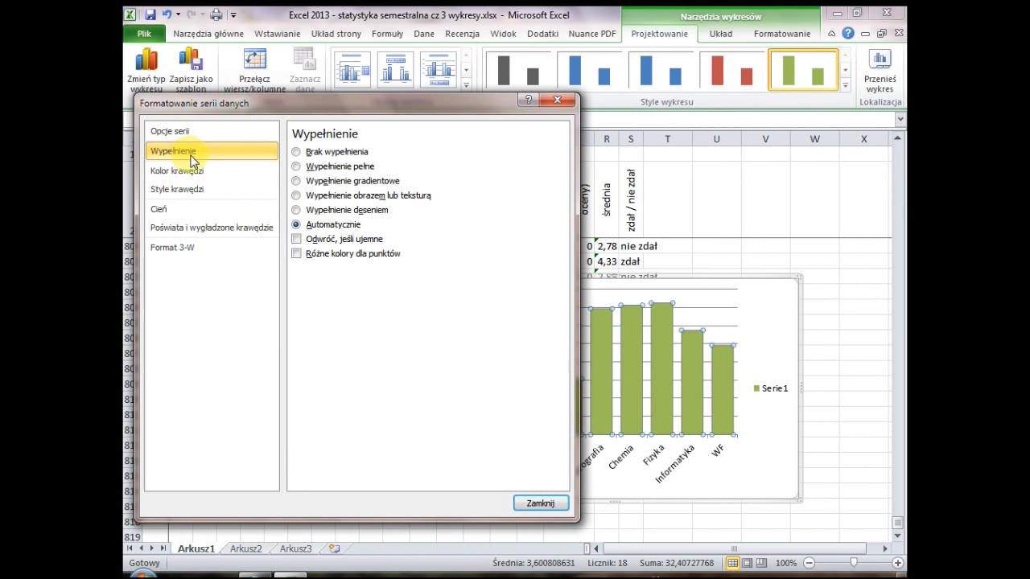
{"action": "left_click", "coordinate": [328, 168]}
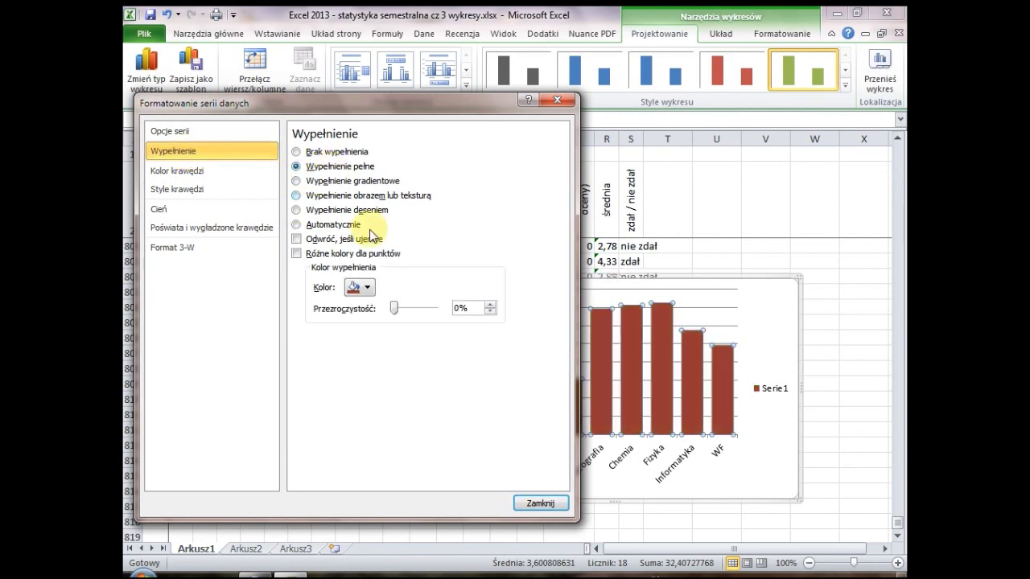
{"action": "left_click", "coordinate": [361, 287]}
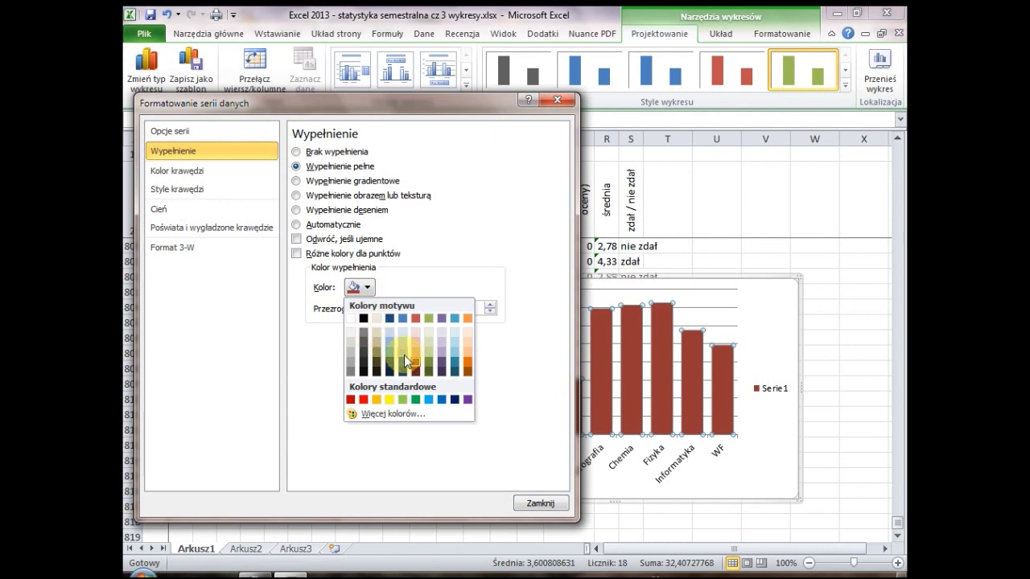
{"action": "left_click", "coordinate": [404, 352]}
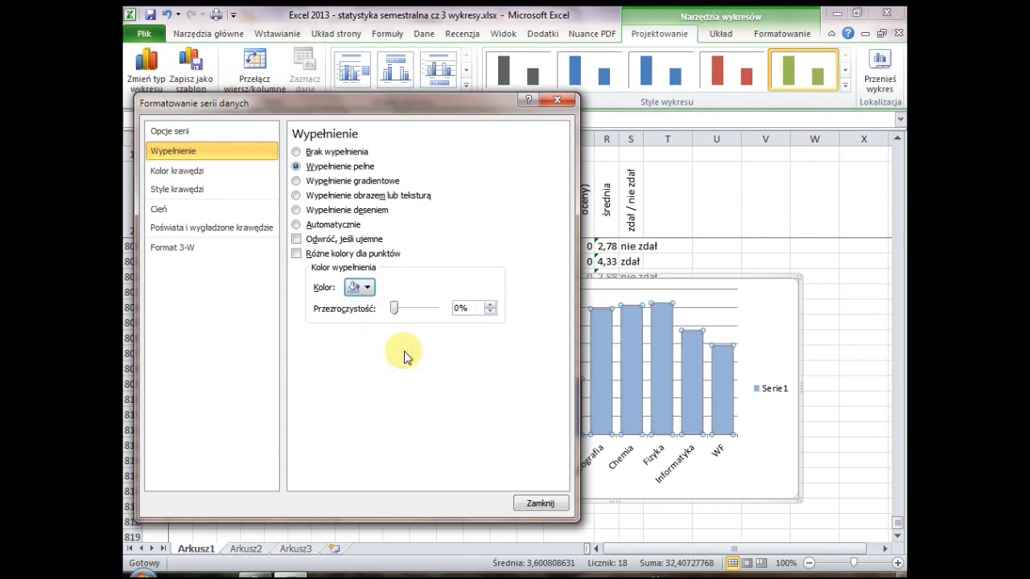
{"action": "mouse_move", "coordinate": [394, 308]}
{"action": "left_mouse_down"}
{"action": "mouse_move", "coordinate": [420, 309]}
{"action": "mouse_move", "coordinate": [409, 309]}
{"action": "left_mouse_up"}
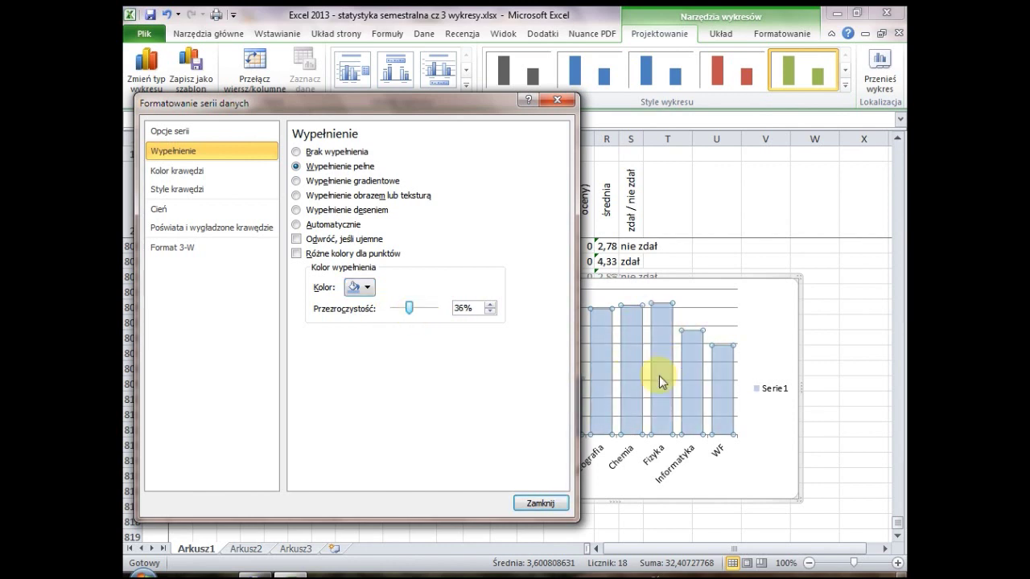
- Give the bars a solid red outline at 68% transparency
{"action": "left_click", "coordinate": [179, 172]}
{"action": "left_click", "coordinate": [297, 167]}
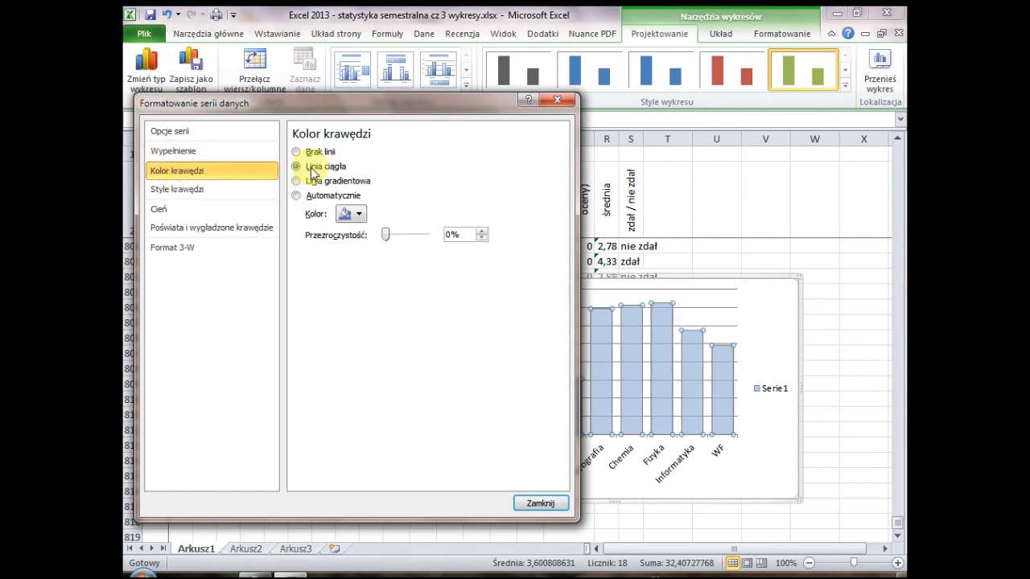
{"action": "left_click", "coordinate": [359, 214]}
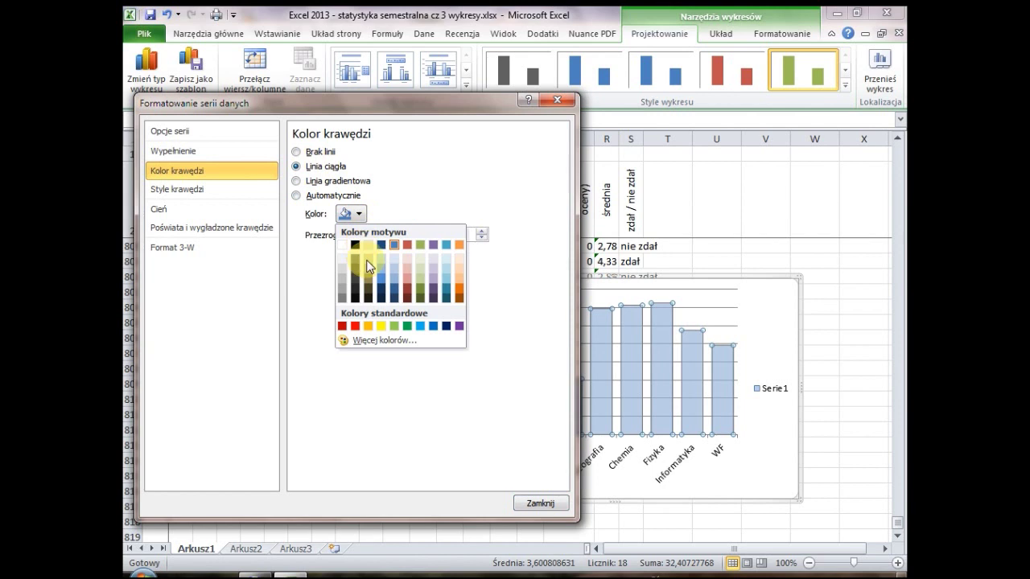
{"action": "left_click", "coordinate": [408, 287]}
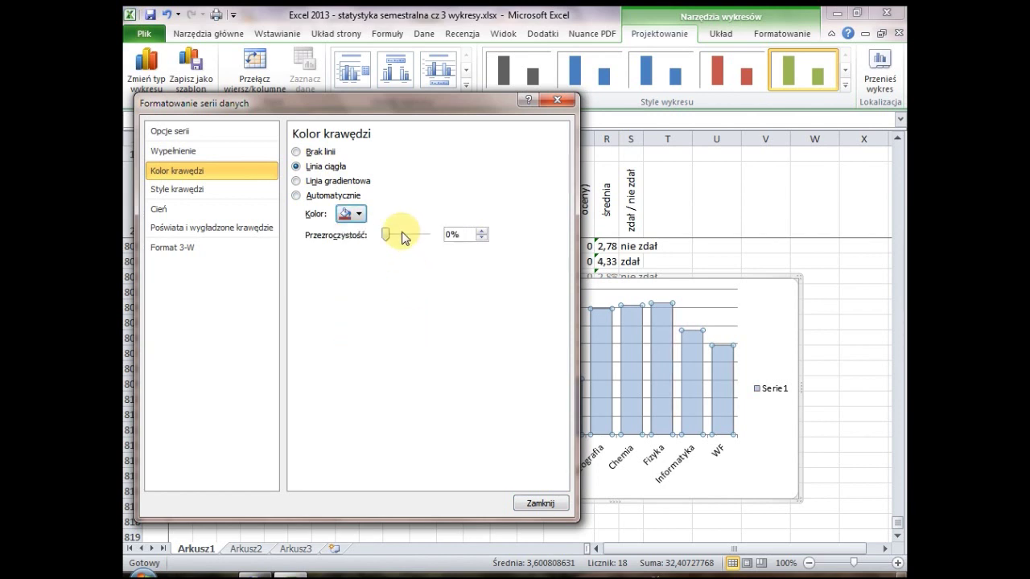
{"action": "left_click_drag", "start_coordinate": [387, 238], "coordinate": [414, 234]}
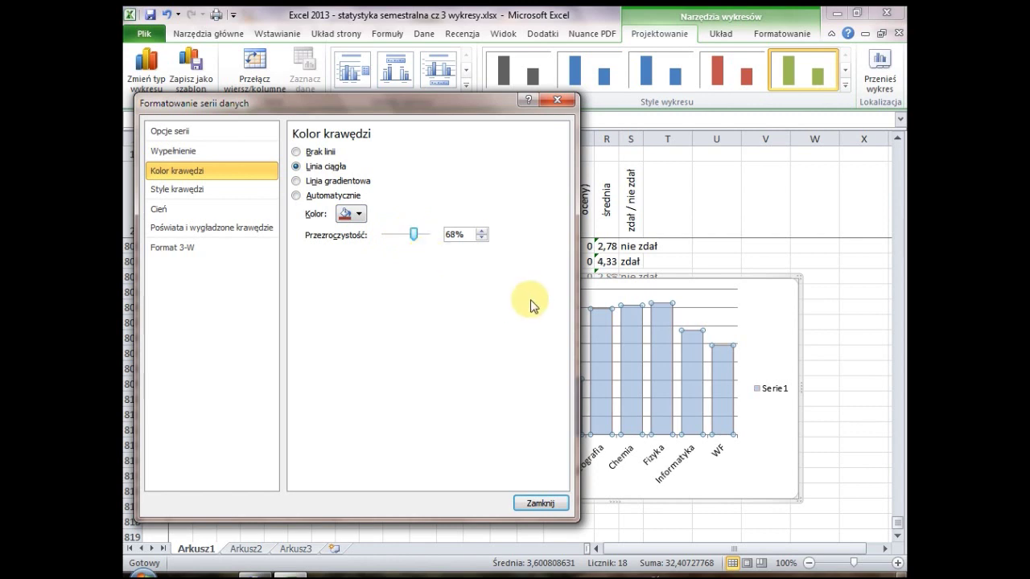
- Set the bar outline width to 2,75 pt and close the series formatting
{"action": "left_click", "coordinate": [183, 188]}
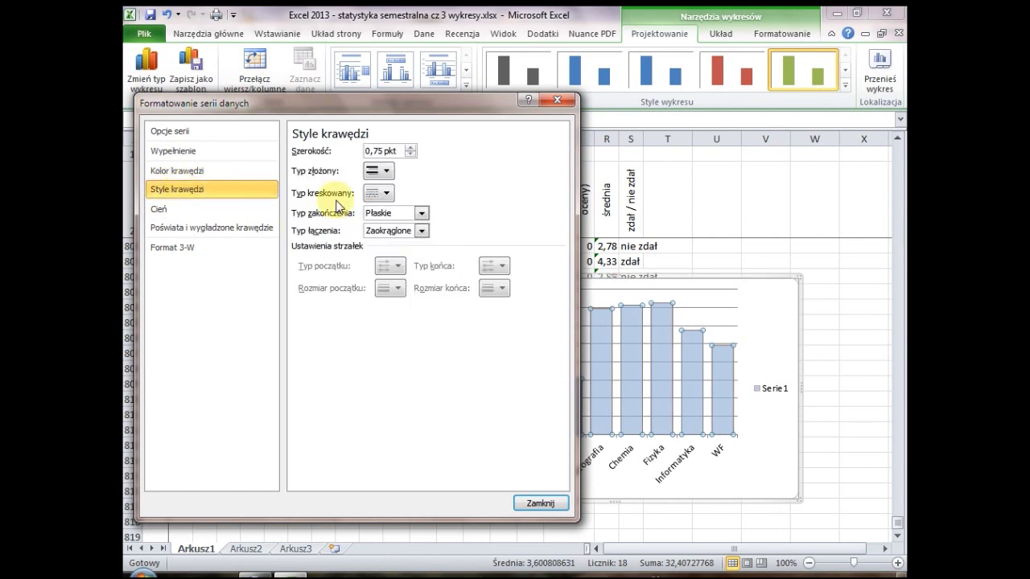
{"action": "left_click", "coordinate": [411, 149]}
{"action": "left_click", "coordinate": [410, 148]}
{"action": "left_click", "coordinate": [411, 149]}
{"action": "left_click", "coordinate": [410, 149]}
{"action": "left_click", "coordinate": [410, 148]}
{"action": "mouse_move", "coordinate": [619, 414]}
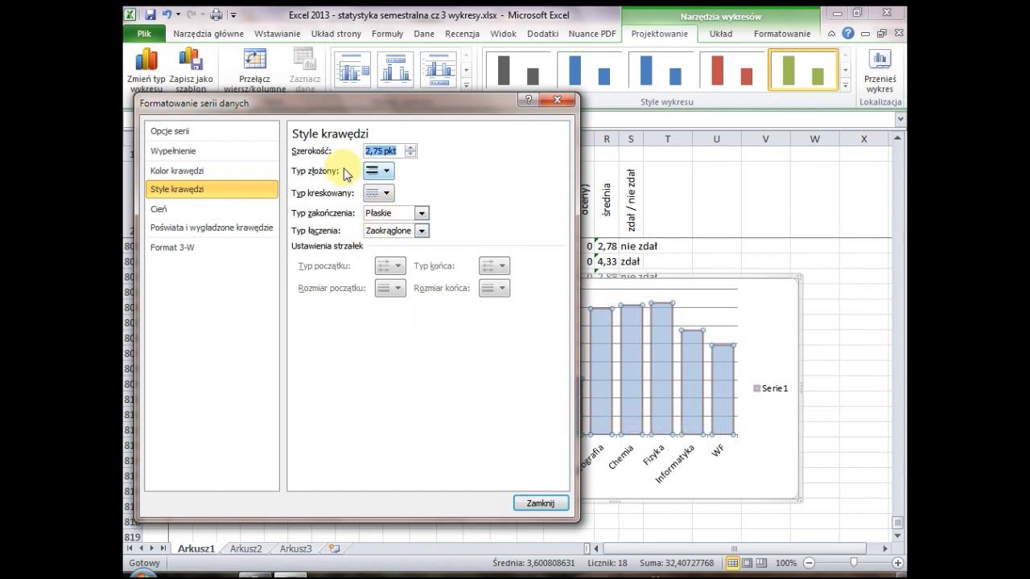
{"action": "left_click", "coordinate": [173, 211]}
{"action": "left_click", "coordinate": [175, 229]}
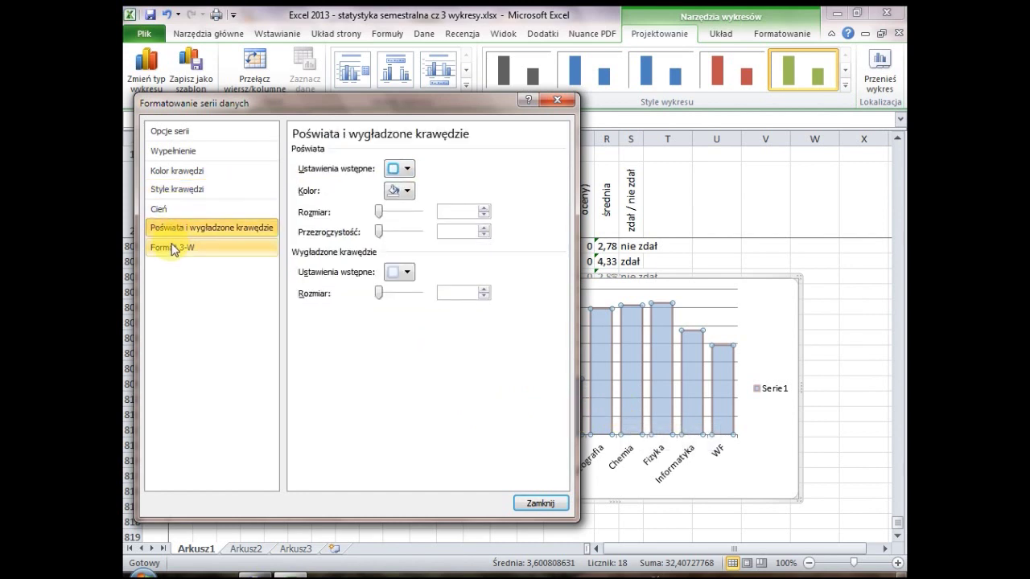
{"action": "left_click", "coordinate": [173, 250]}
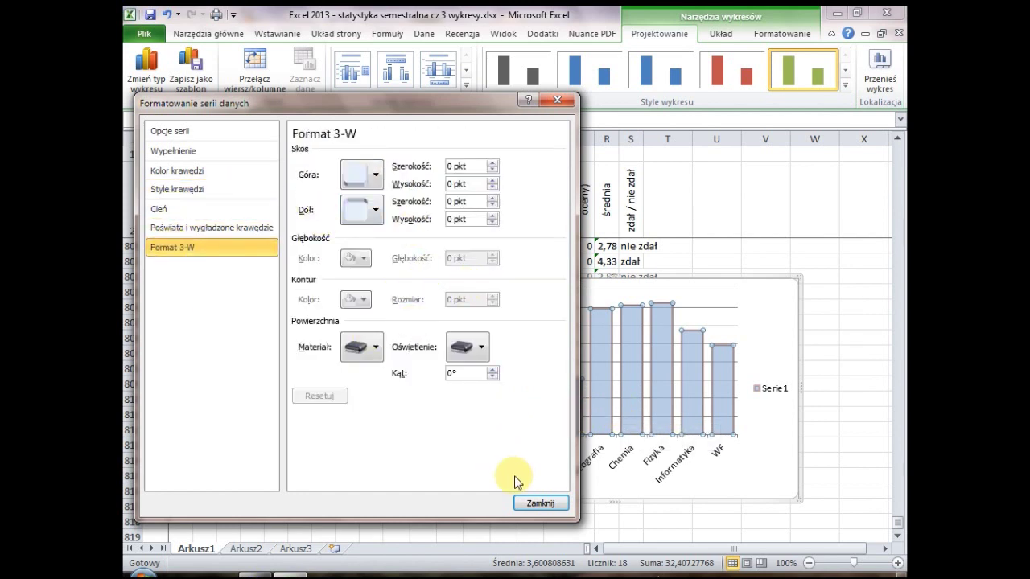
{"action": "left_click", "coordinate": [535, 504]}
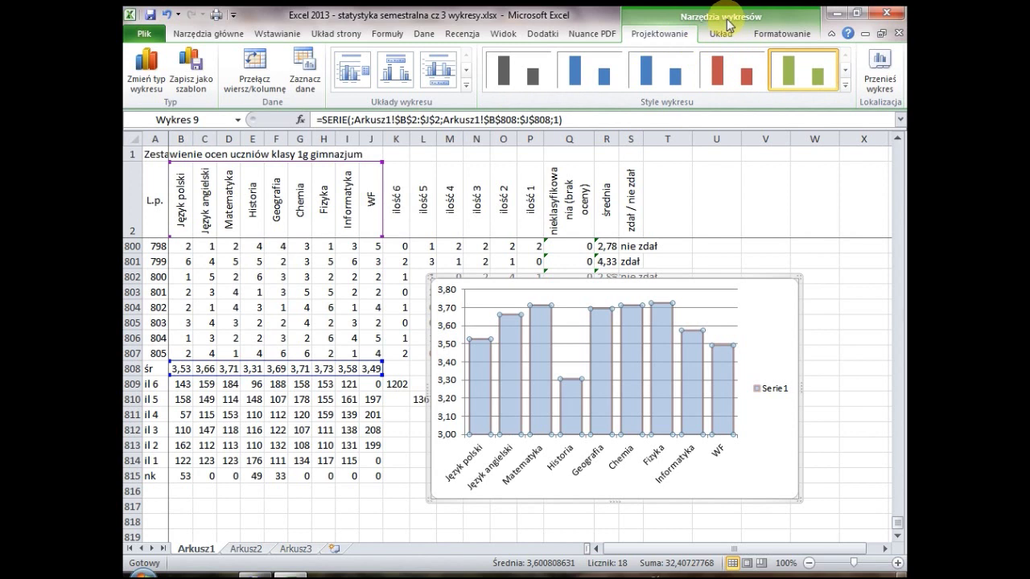
- Place a title above the chart and replace its placeholder with 'Wykres przykładowy'
{"action": "left_click", "coordinate": [800, 260]}
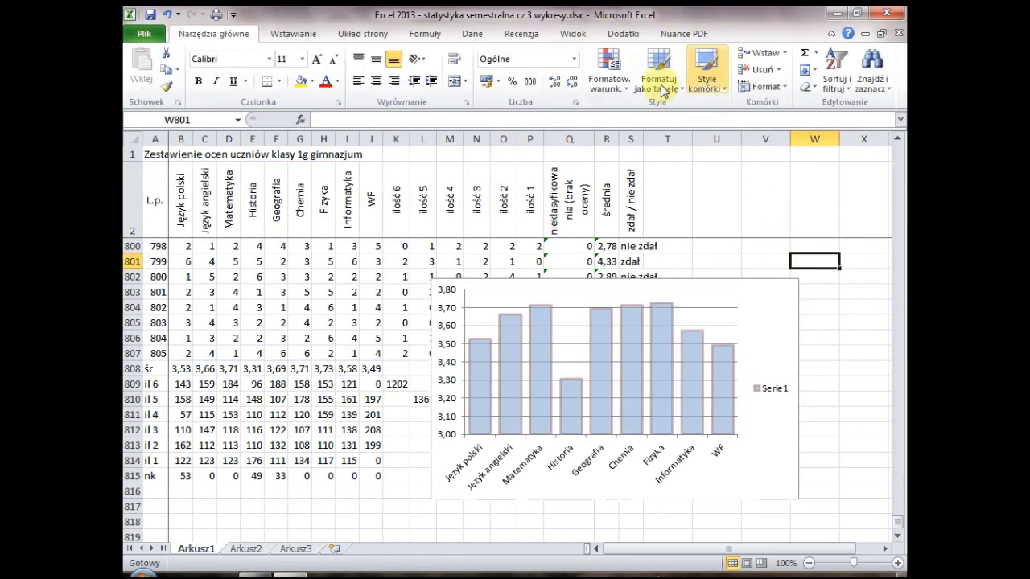
{"action": "left_click", "coordinate": [759, 306]}
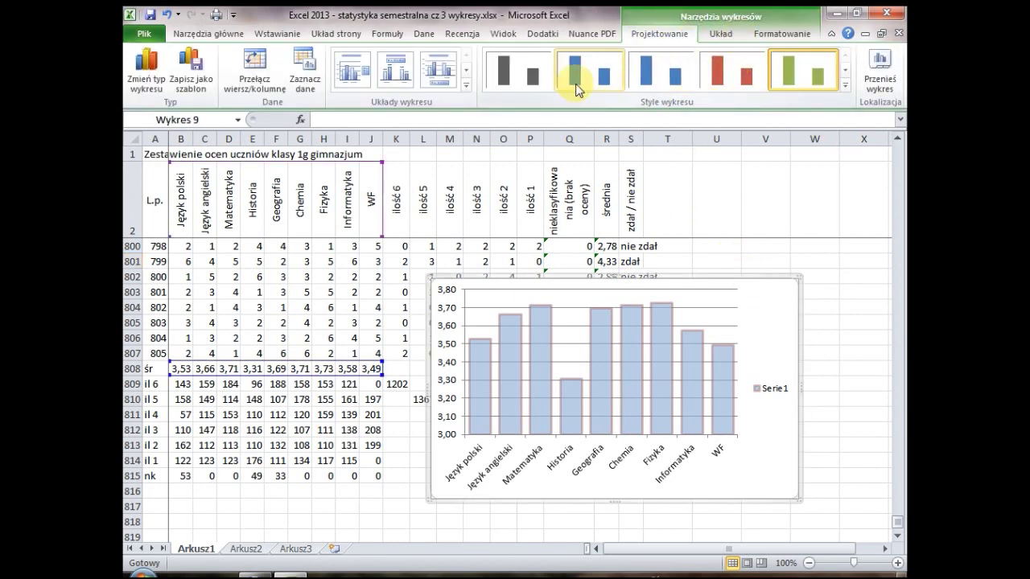
{"action": "left_click", "coordinate": [723, 37]}
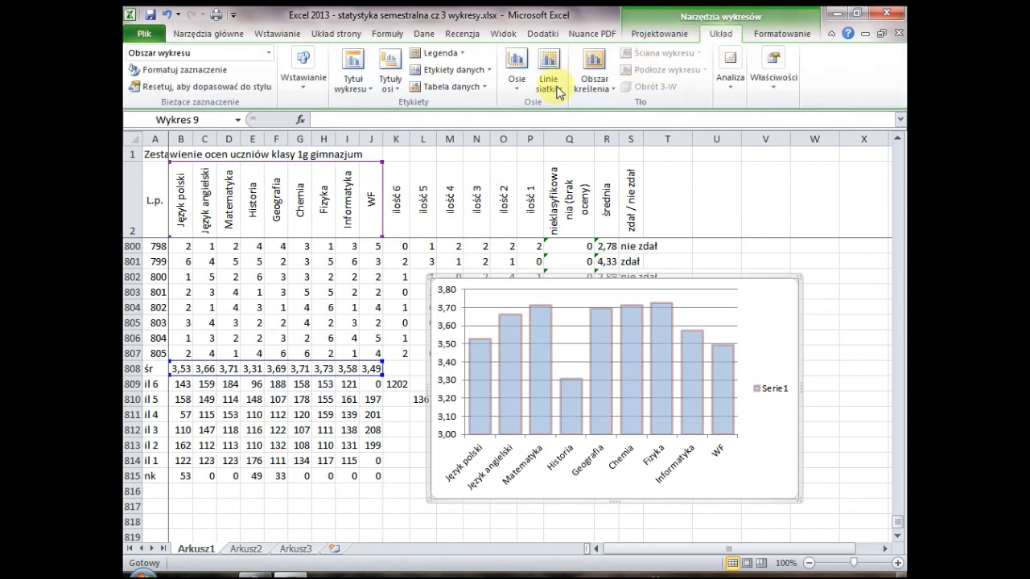
{"action": "left_click", "coordinate": [354, 87]}
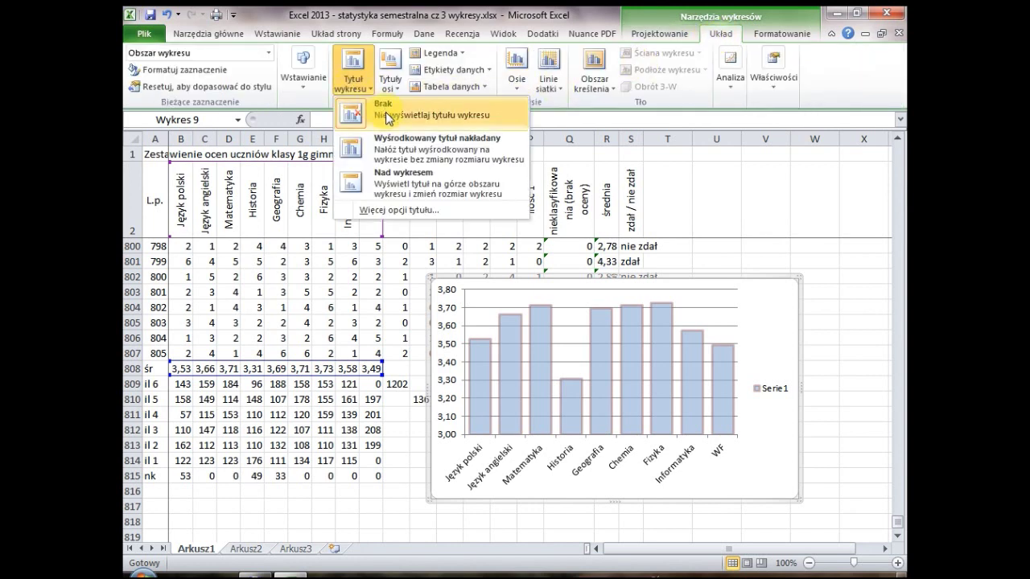
{"action": "left_click", "coordinate": [400, 182]}
{"action": "left_click", "coordinate": [559, 300]}
{"action": "left_click_drag", "start_coordinate": [563, 299], "coordinate": [656, 304]}
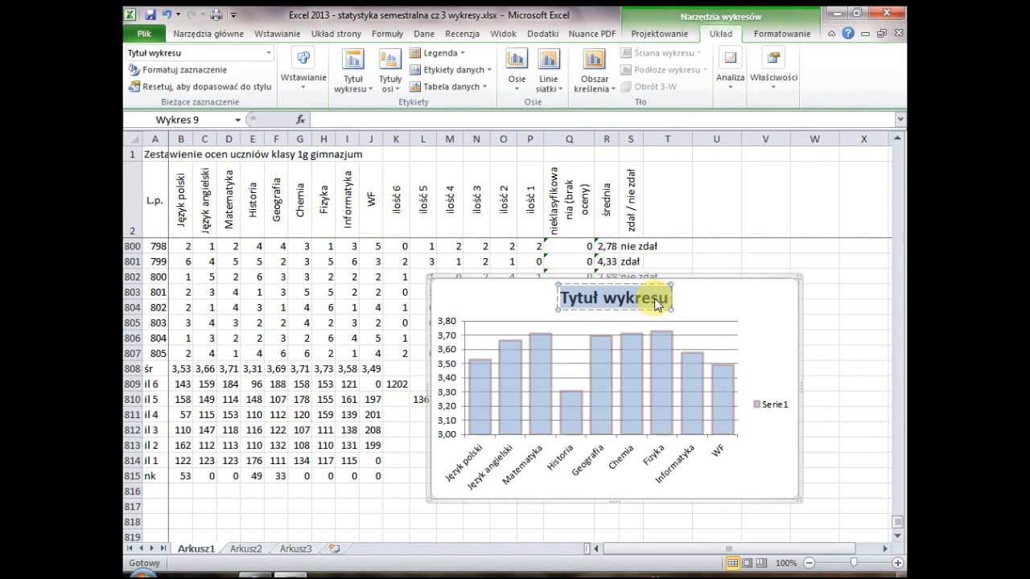
{"action": "type", "text": "Wykres przykładowy"}
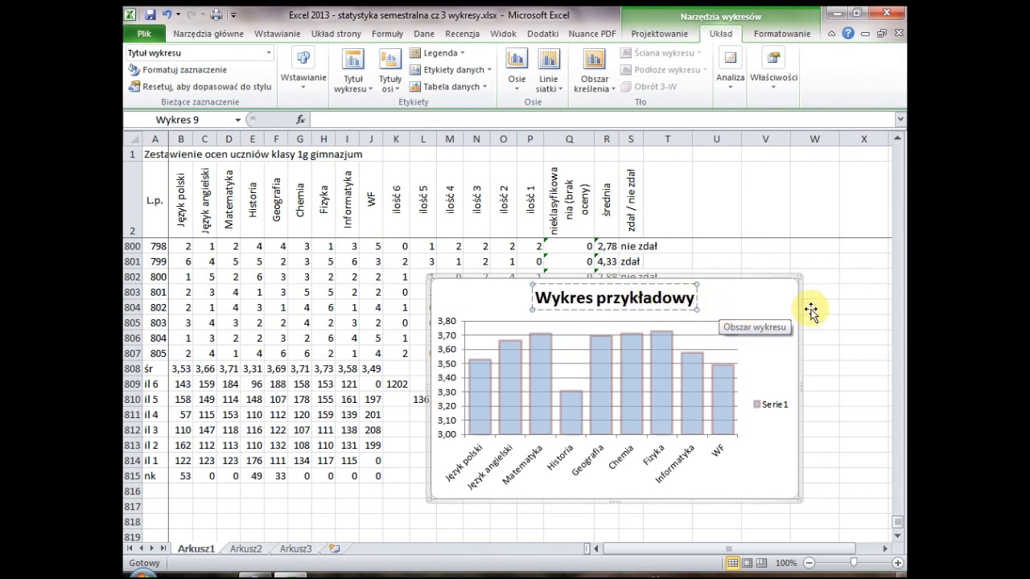
- Set the chart title font to size 13, red, bold italic
{"action": "left_click", "coordinate": [720, 303]}
{"action": "right_click", "coordinate": [668, 308]}
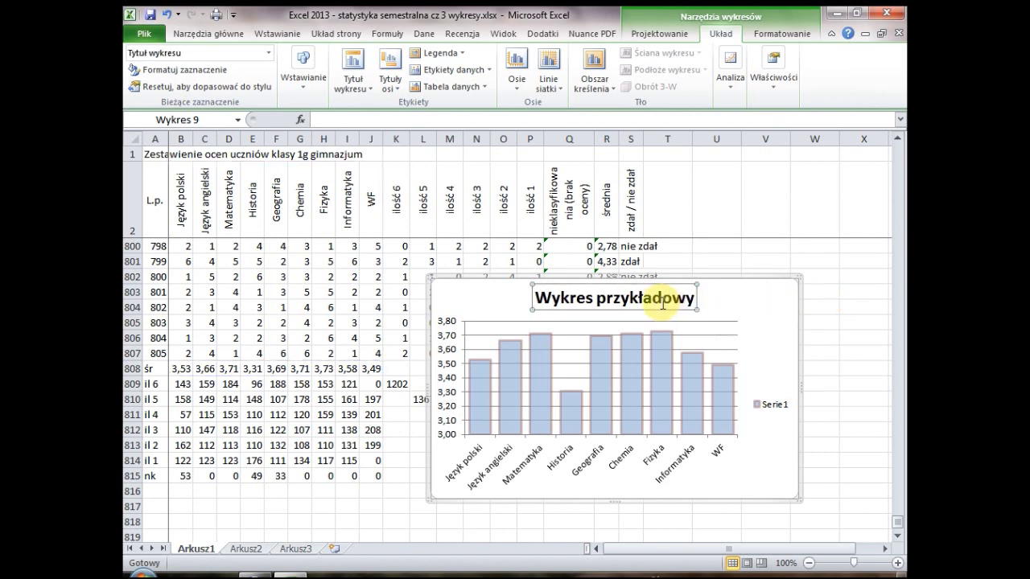
{"action": "left_click", "coordinate": [748, 378]}
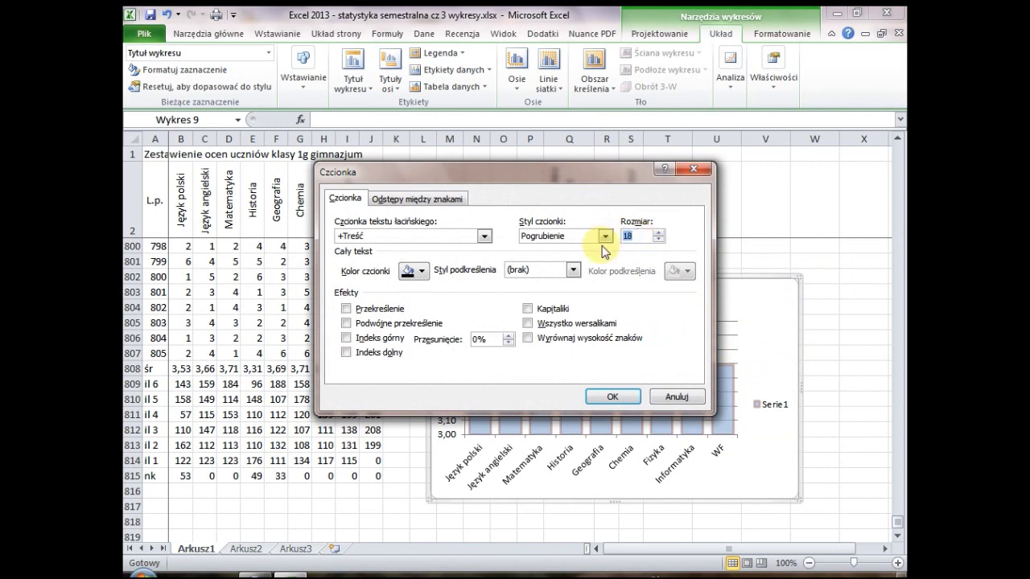
{"action": "type", "text": "13"}
{"action": "left_click", "coordinate": [413, 277]}
{"action": "left_click", "coordinate": [417, 399]}
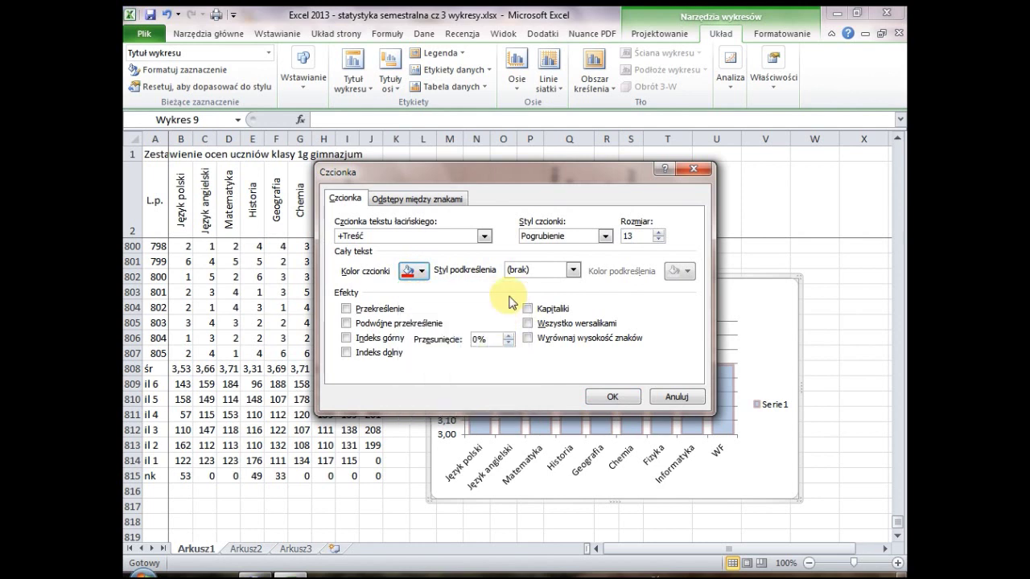
{"action": "left_click", "coordinate": [601, 236]}
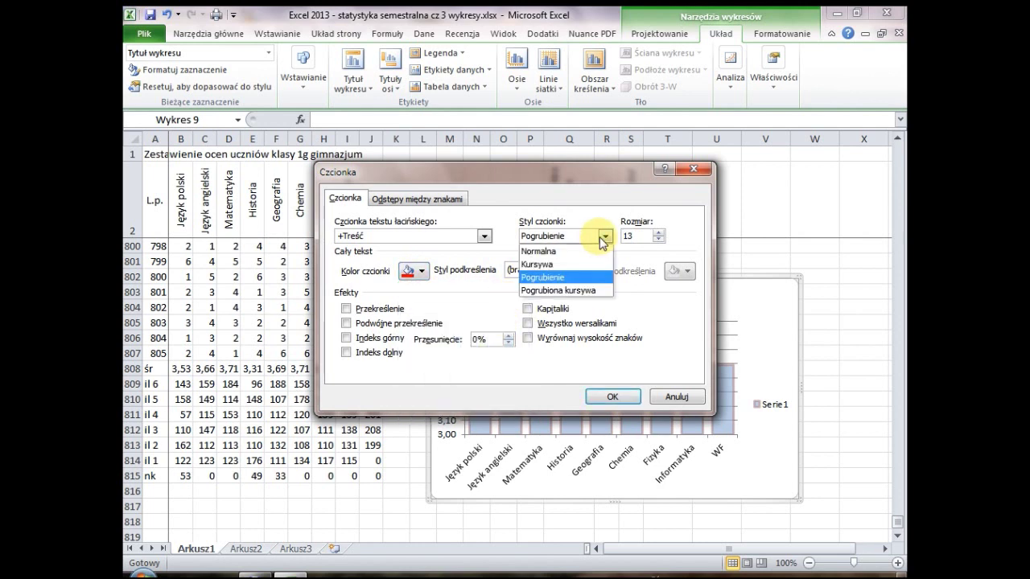
{"action": "left_click", "coordinate": [562, 288]}
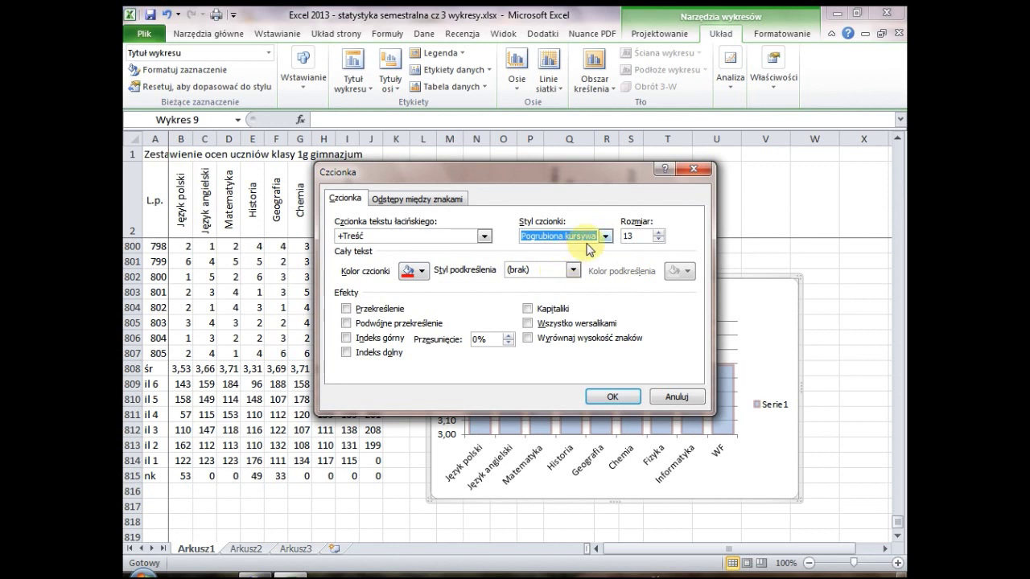
{"action": "left_click", "coordinate": [609, 397]}
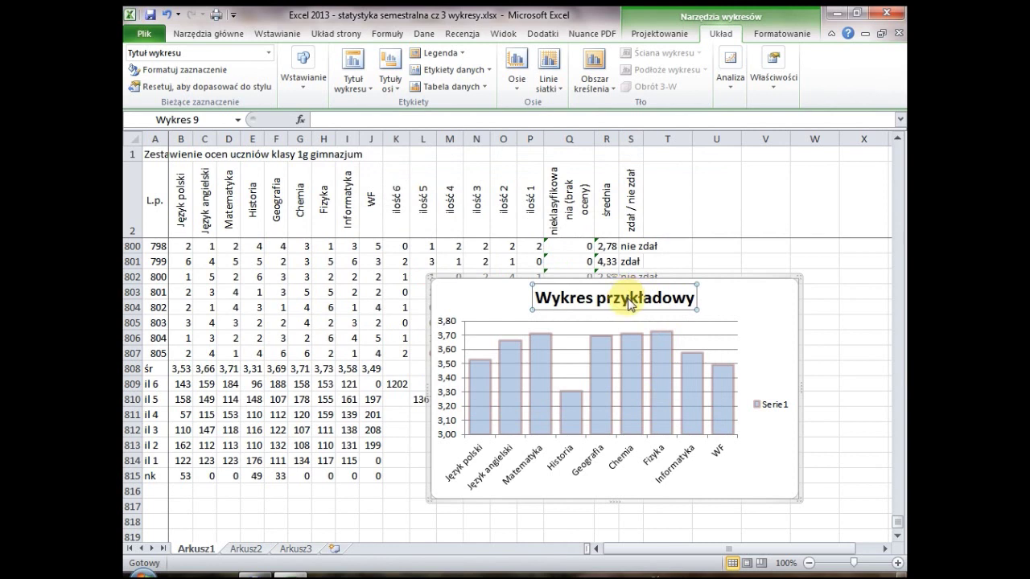
{"action": "left_click", "coordinate": [716, 302]}
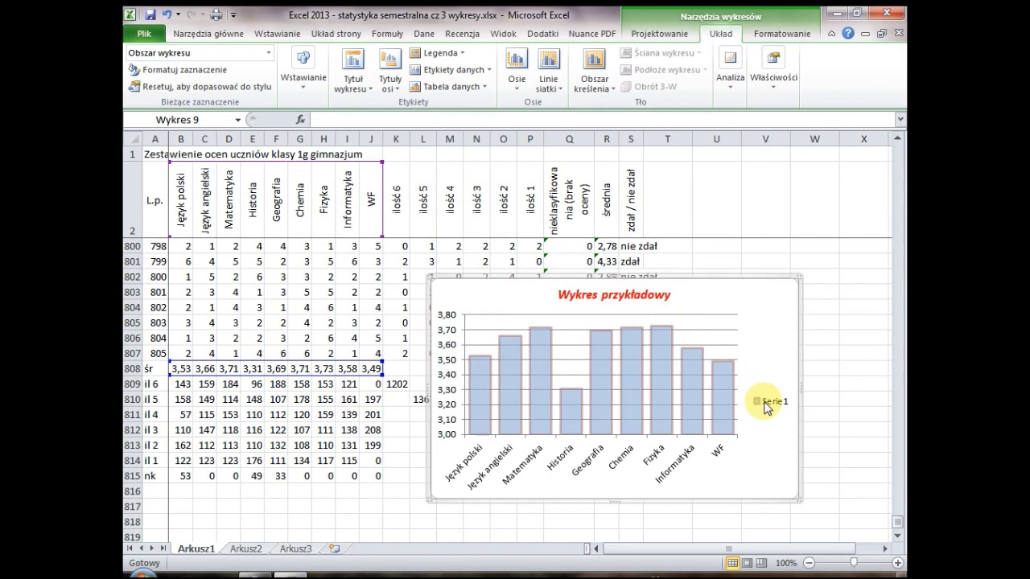
- Select only the Geografia bar and give it an olive fill
{"action": "left_click", "coordinate": [605, 374]}
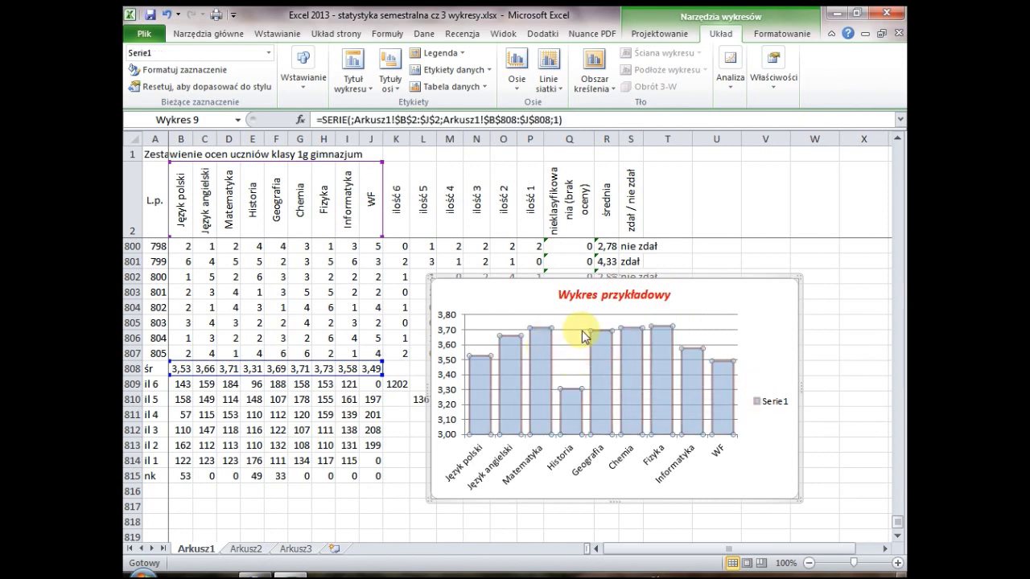
{"action": "left_click", "coordinate": [601, 351]}
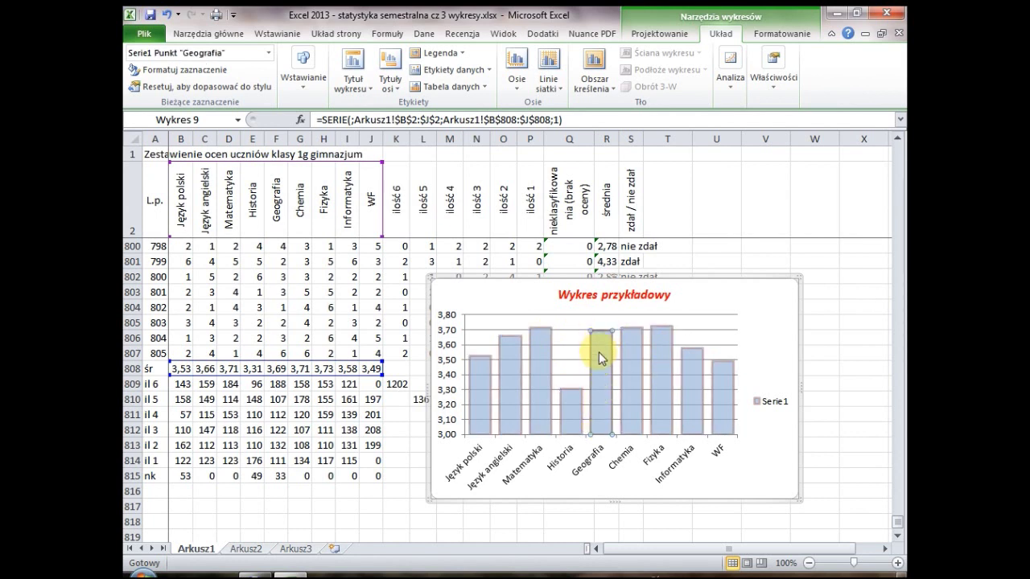
{"action": "right_click", "coordinate": [601, 352]}
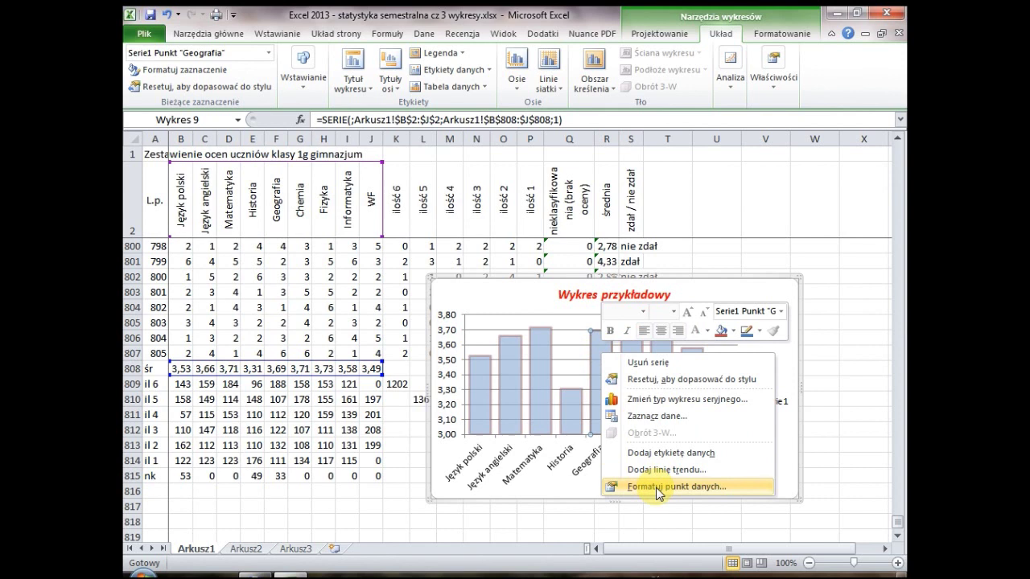
{"action": "left_click", "coordinate": [733, 487]}
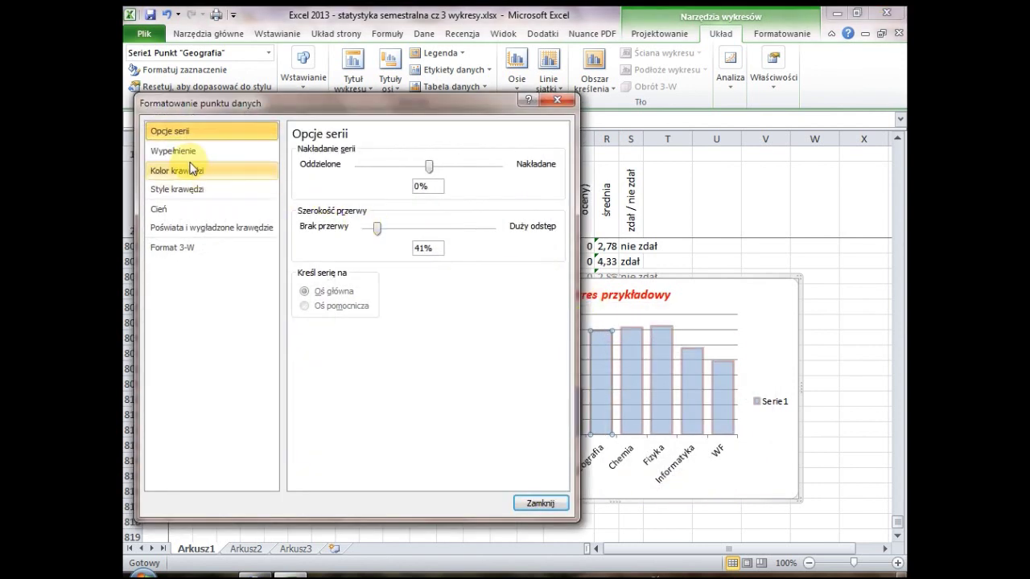
{"action": "left_click", "coordinate": [189, 152]}
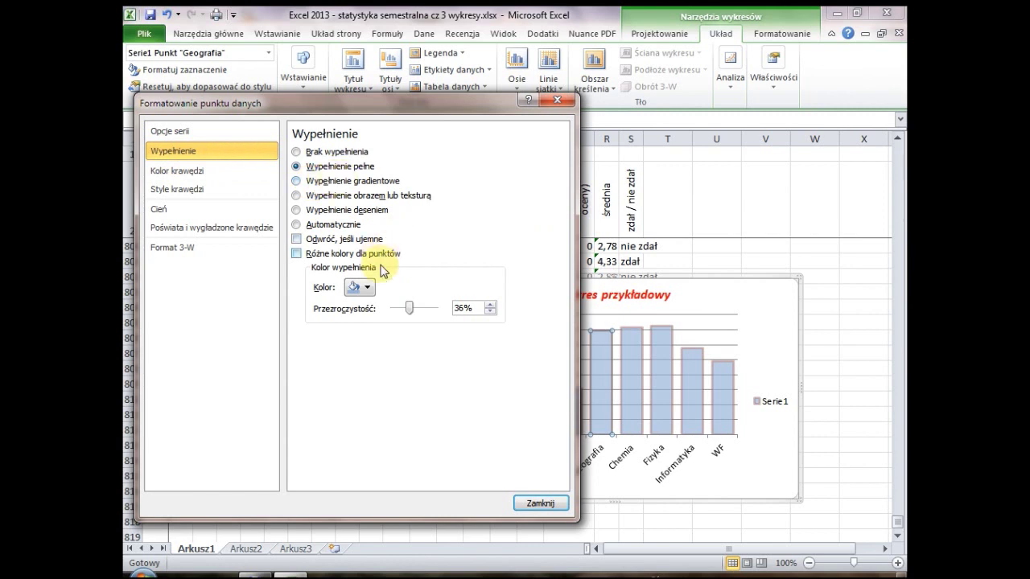
{"action": "left_click", "coordinate": [367, 288]}
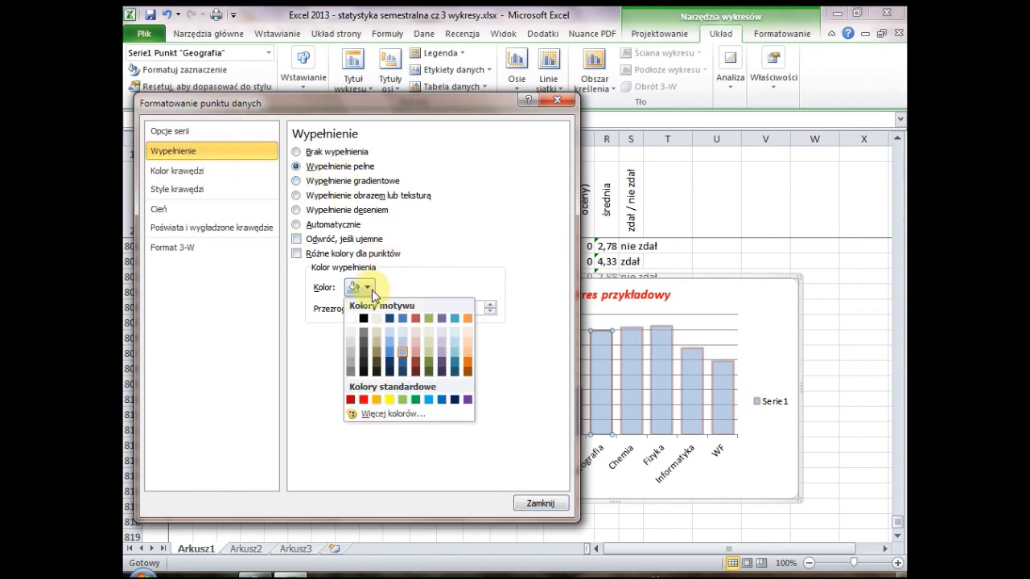
{"action": "left_click", "coordinate": [430, 367]}
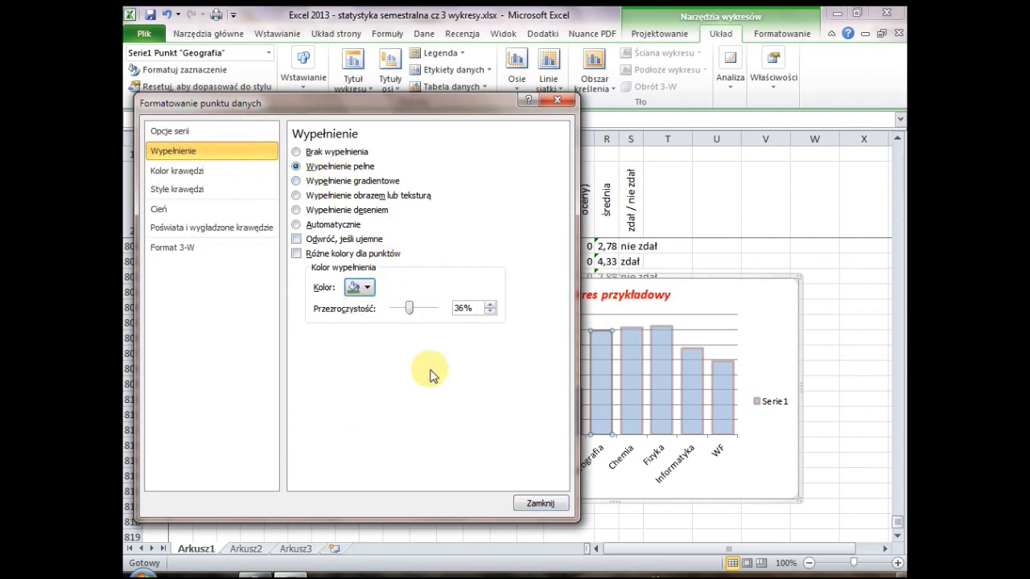
{"action": "left_click_drag", "start_coordinate": [468, 104], "coordinate": [432, 101]}
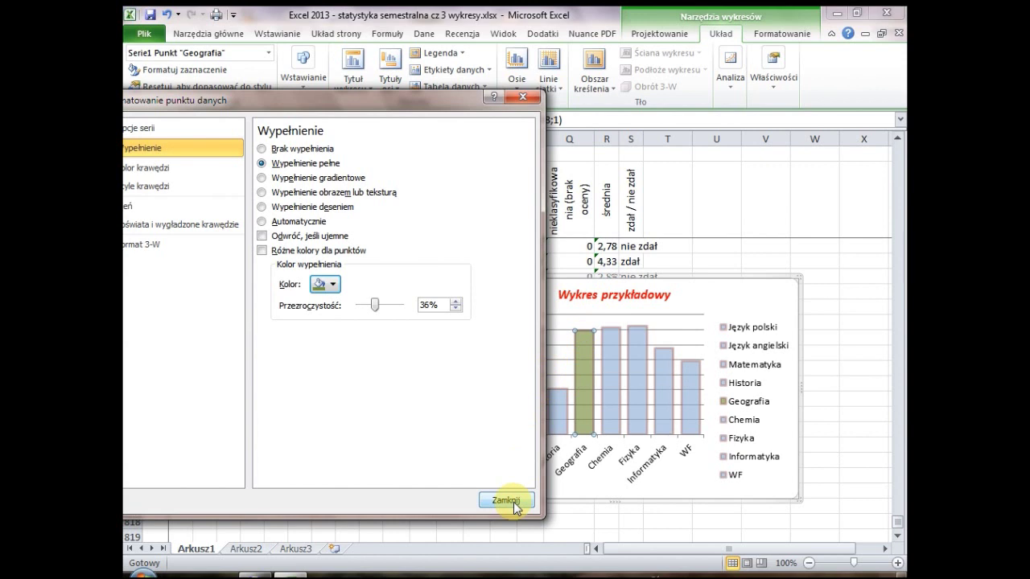
{"action": "left_click", "coordinate": [513, 502]}
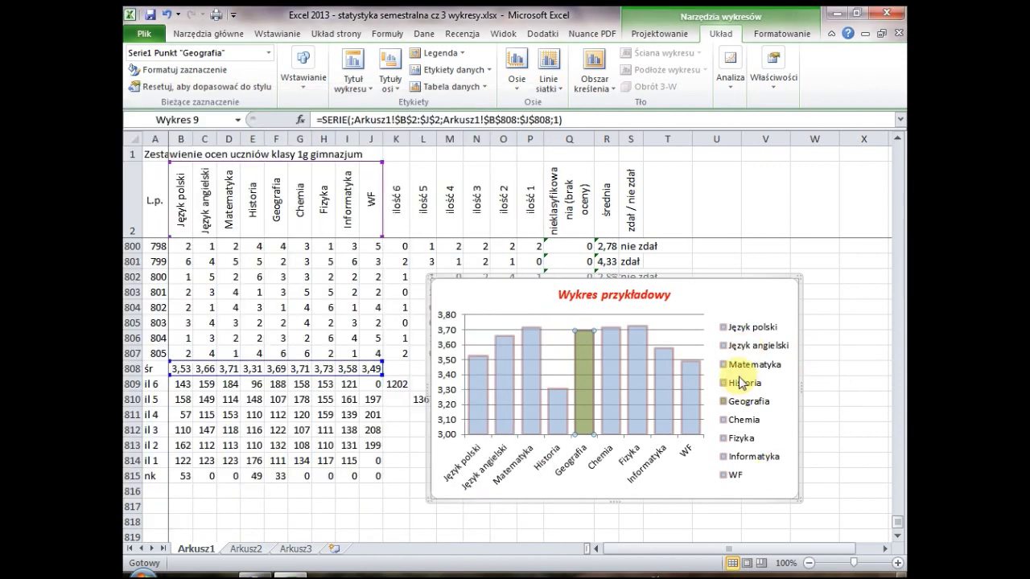
- Fix the vertical value axis minimum at 2,0 and maximum at 4,3
{"action": "left_click", "coordinate": [450, 350]}
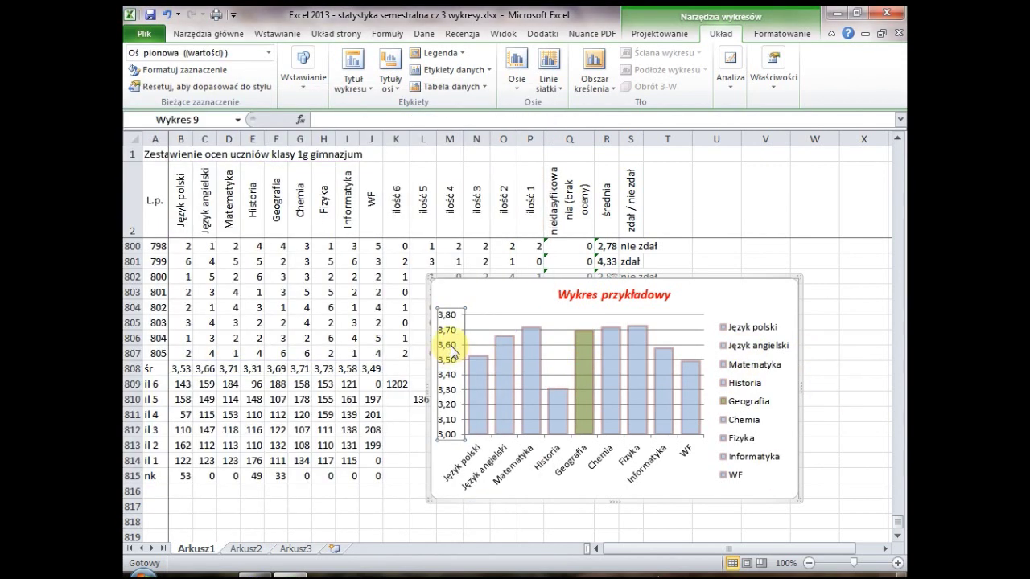
{"action": "right_click", "coordinate": [453, 351]}
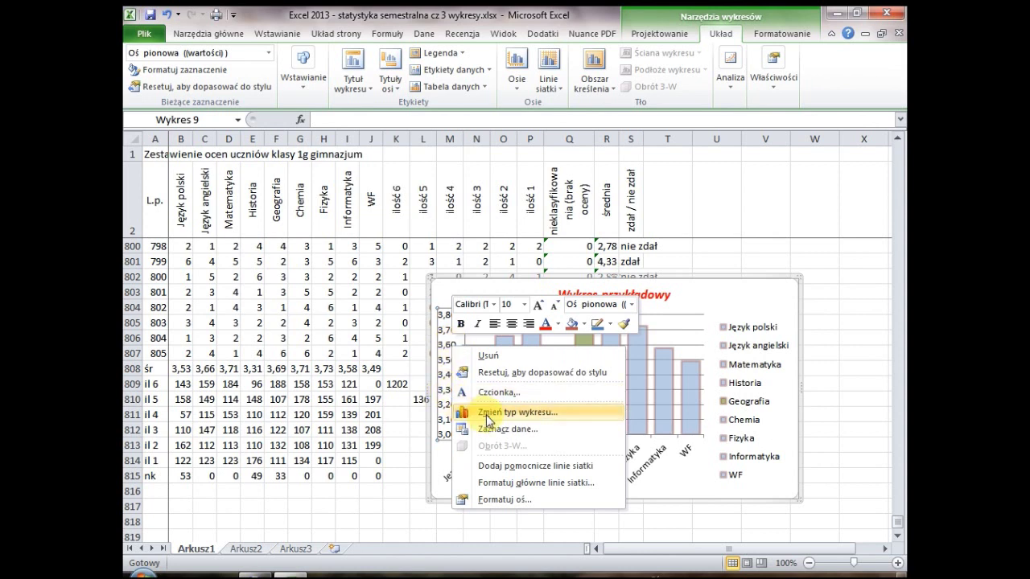
{"action": "left_click", "coordinate": [522, 499]}
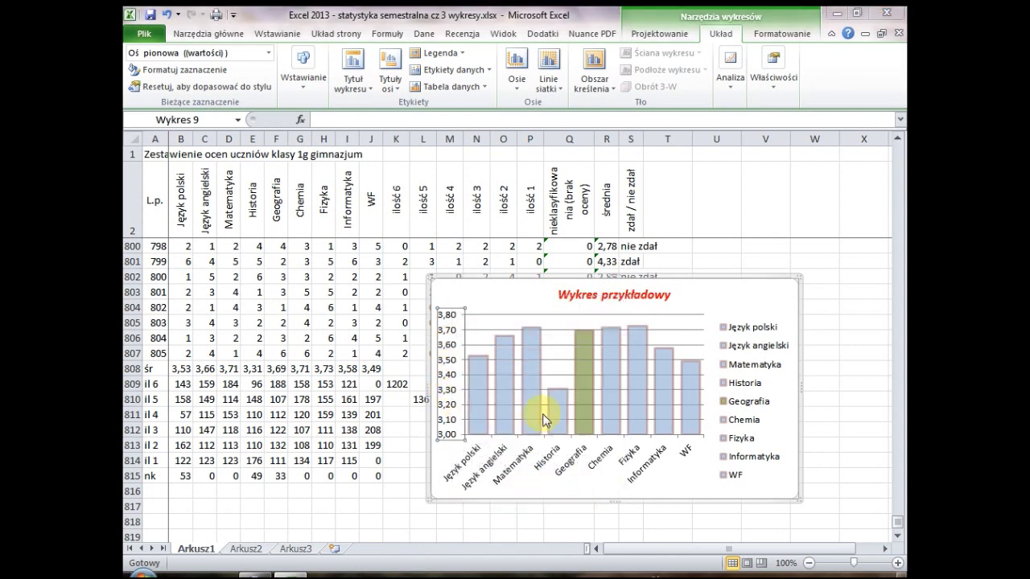
{"action": "left_click_drag", "start_coordinate": [374, 102], "coordinate": [788, 149]}
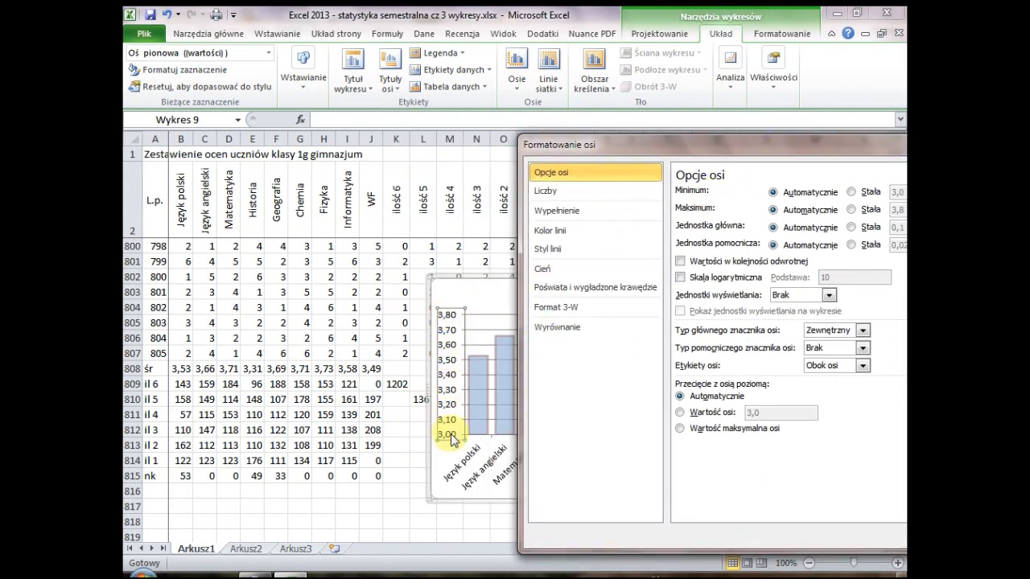
{"action": "left_click_drag", "start_coordinate": [749, 148], "coordinate": [648, 120]}
{"action": "left_click", "coordinate": [763, 164]}
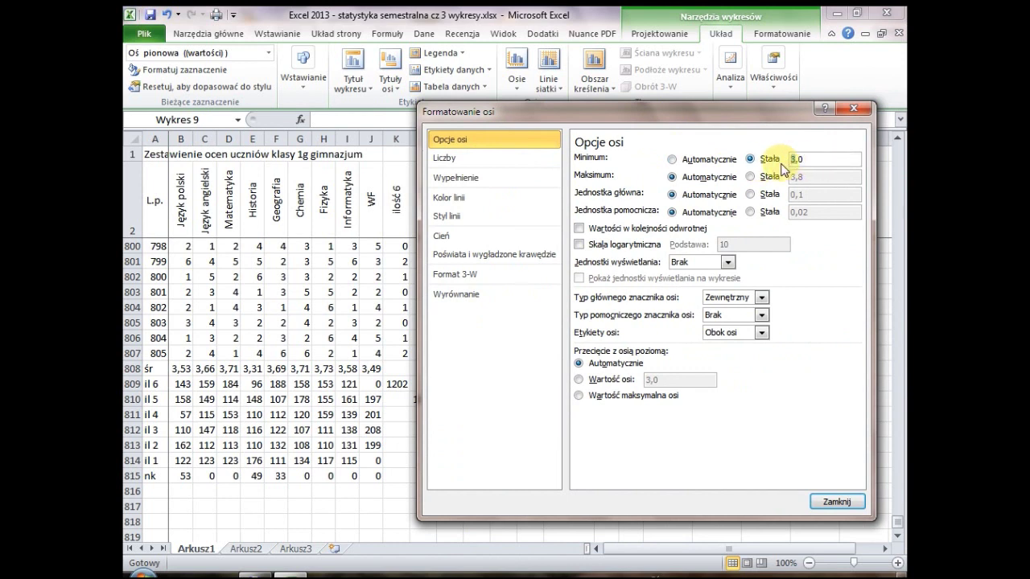
{"action": "type", "text": "2"}
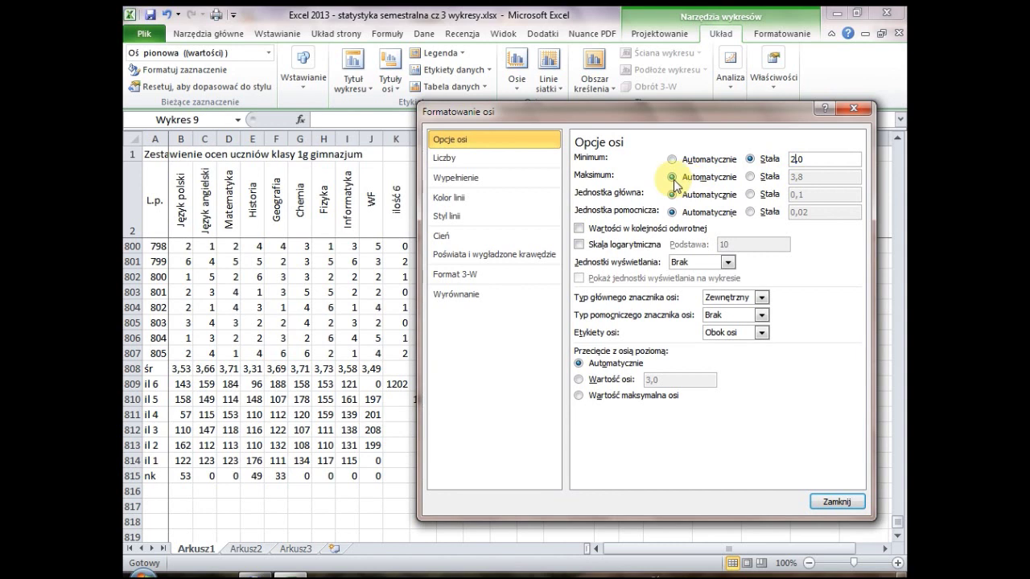
{"action": "left_click", "coordinate": [750, 176]}
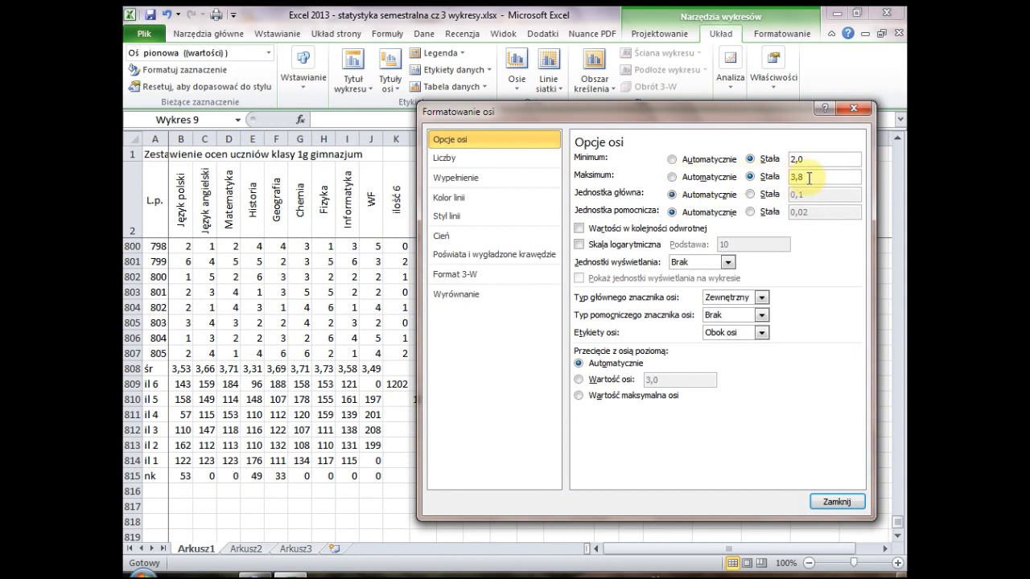
{"action": "double_click", "coordinate": [795, 179]}
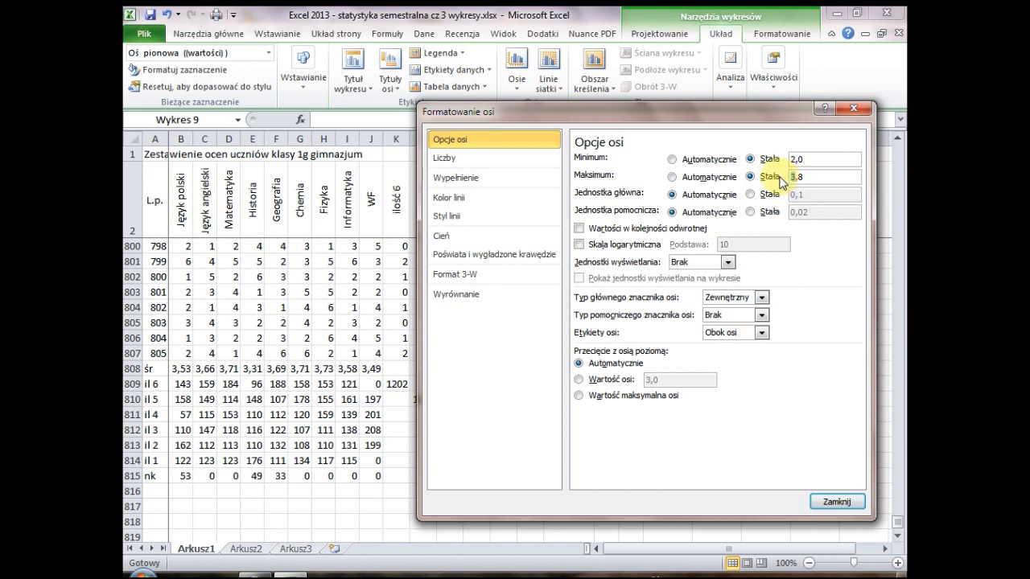
{"action": "type", "text": "4"}
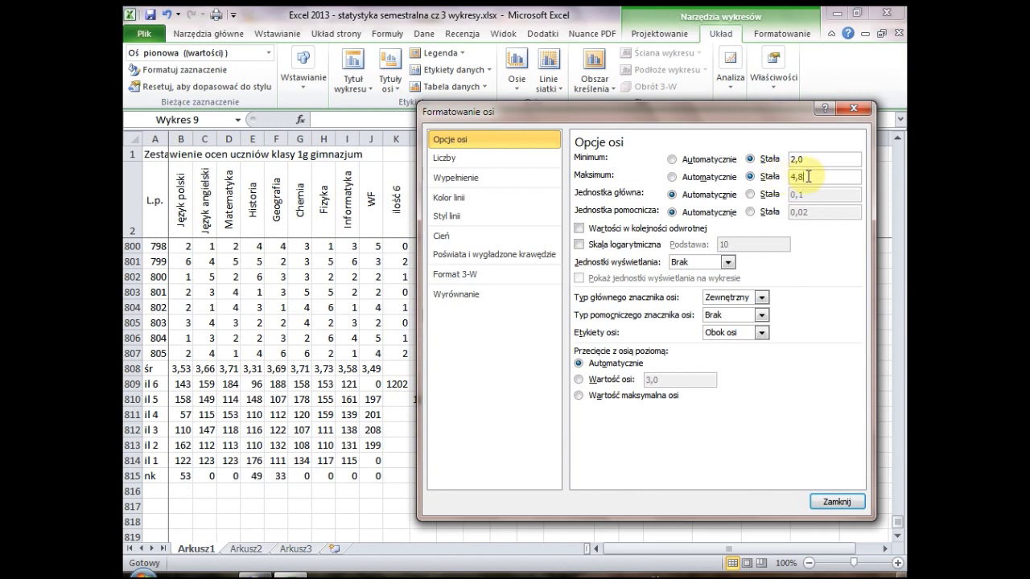
{"action": "key", "text": "BackSpace"}
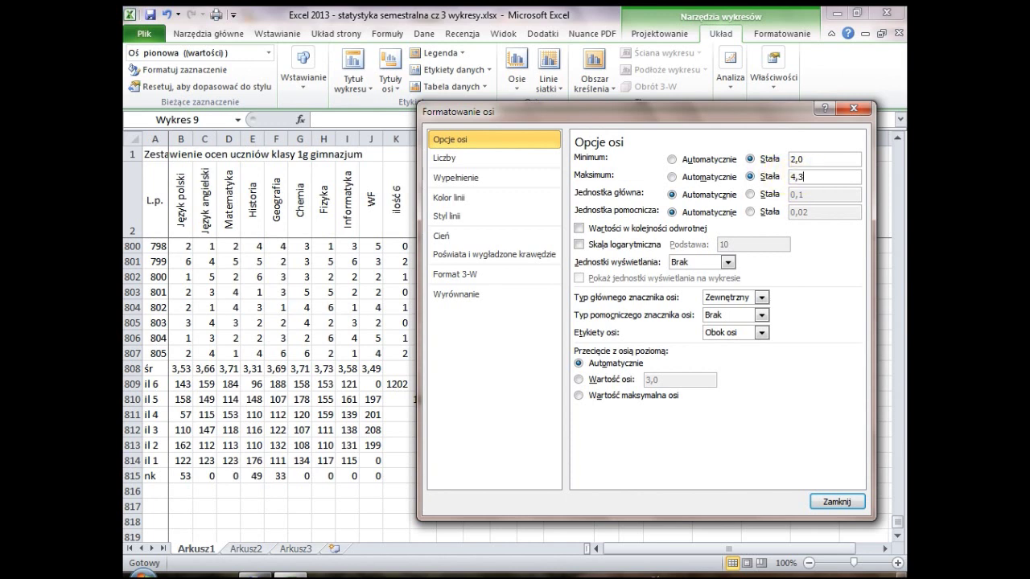
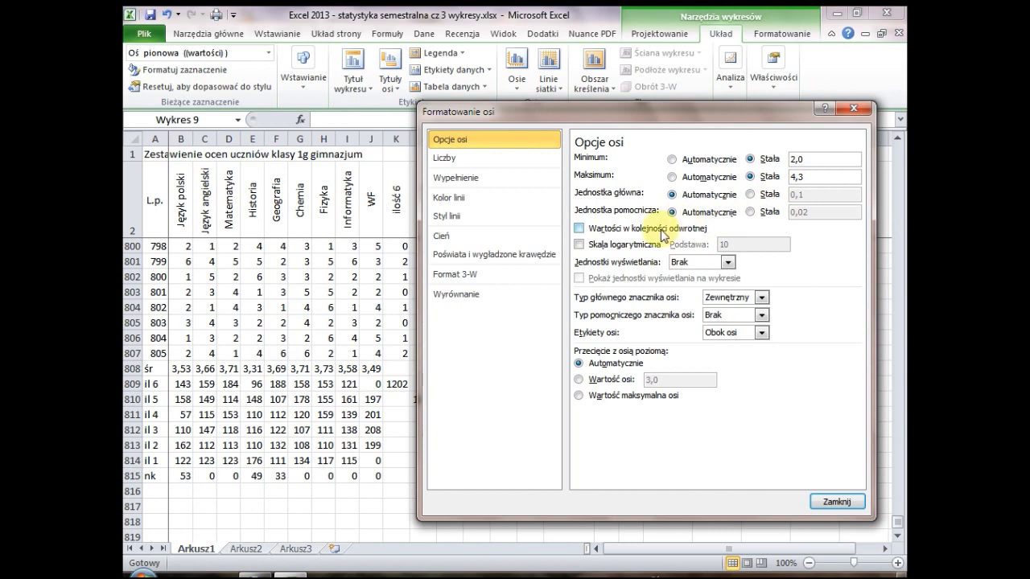
- Set the vertical axis number format to 3 decimal places
{"action": "left_click", "coordinate": [453, 158]}
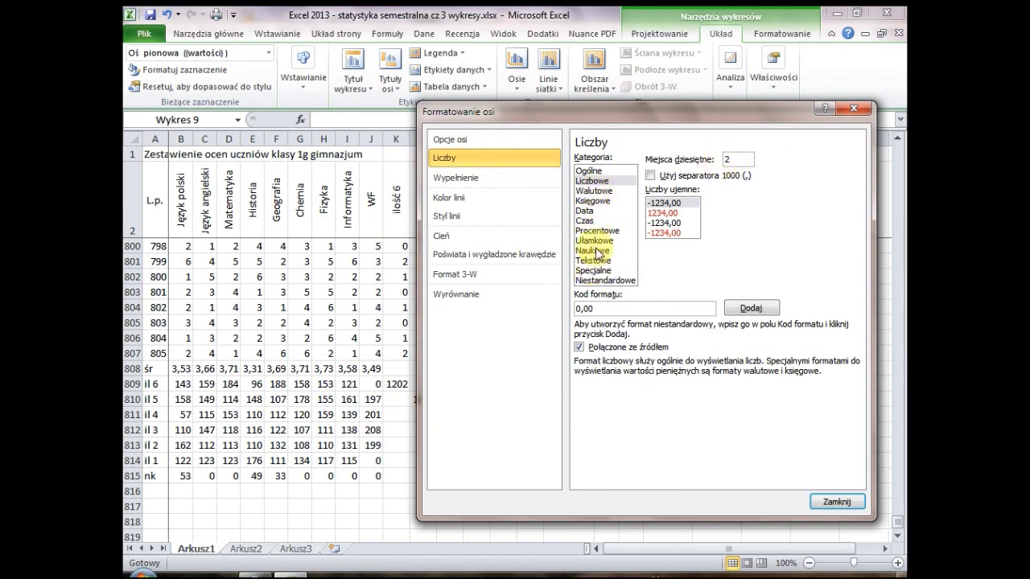
{"action": "left_click_drag", "start_coordinate": [733, 159], "coordinate": [708, 151]}
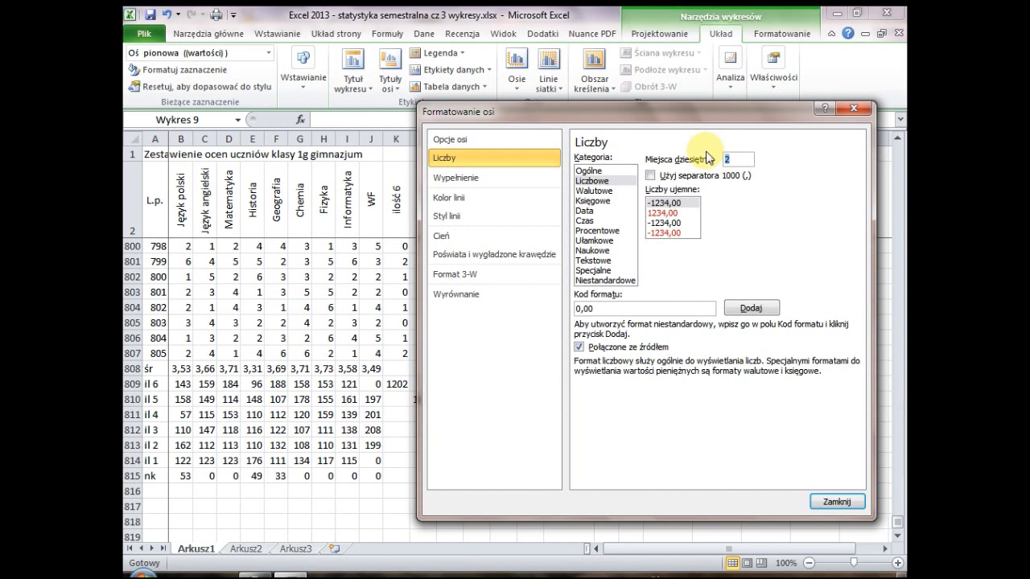
{"action": "type", "text": "3"}
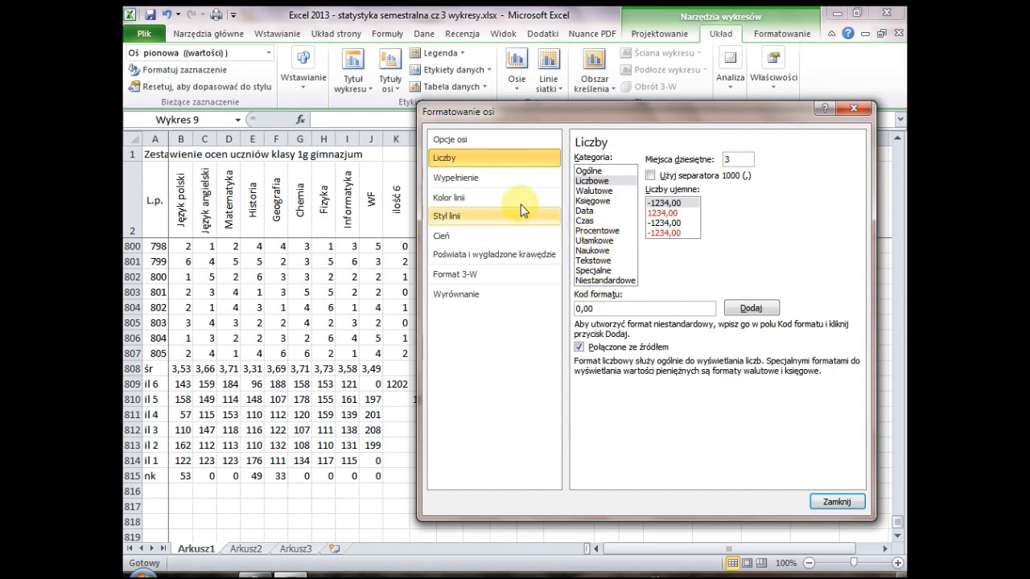
{"action": "left_click", "coordinate": [503, 180]}
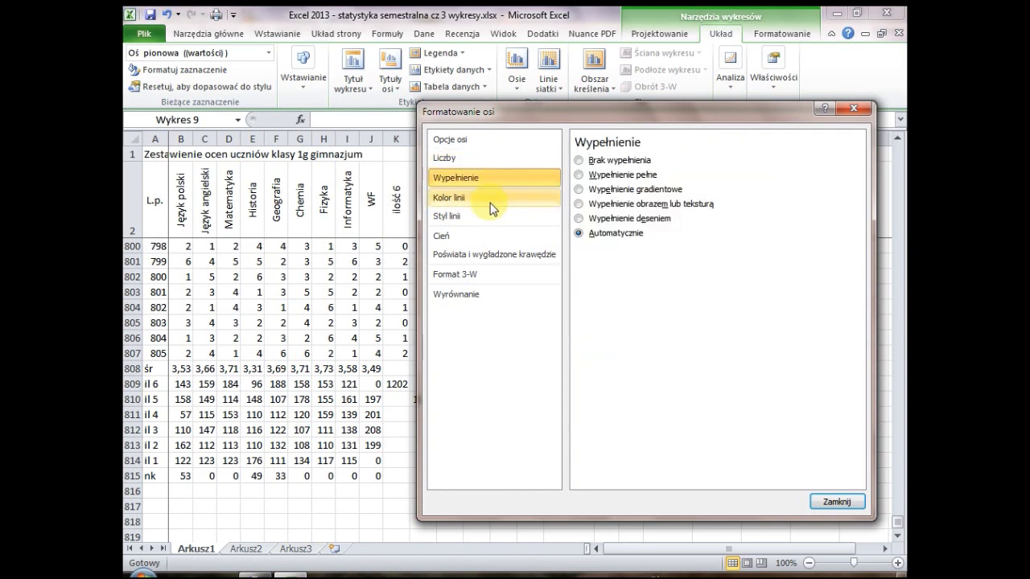
{"action": "left_click", "coordinate": [478, 203]}
{"action": "left_click", "coordinate": [483, 178]}
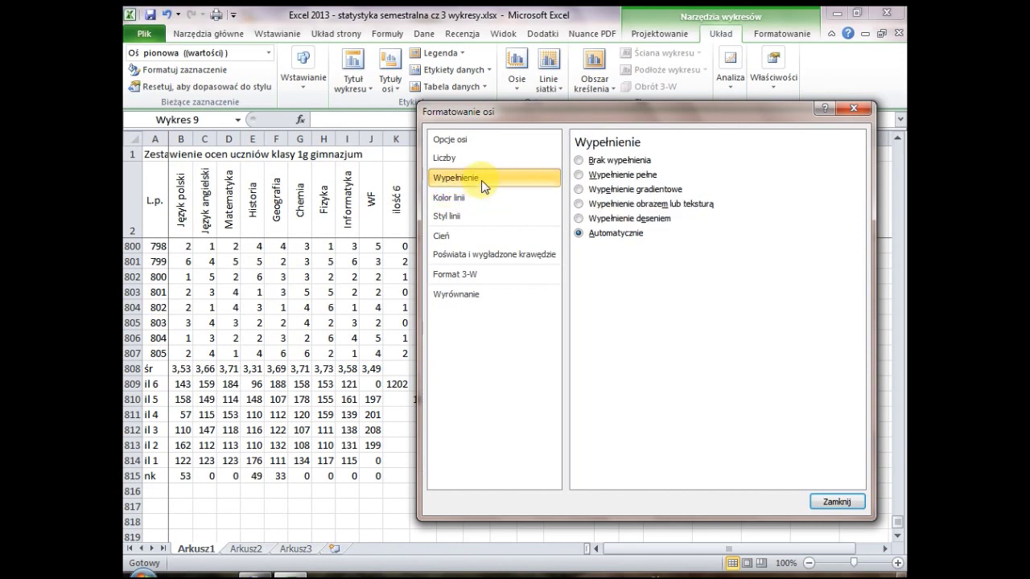
{"action": "left_click", "coordinate": [486, 160]}
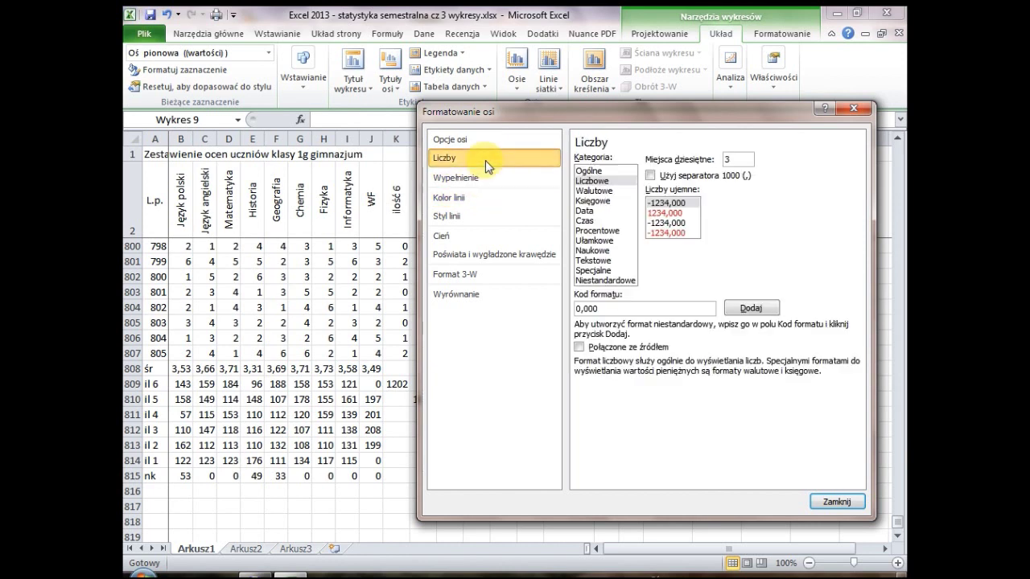
{"action": "left_click", "coordinate": [830, 502]}
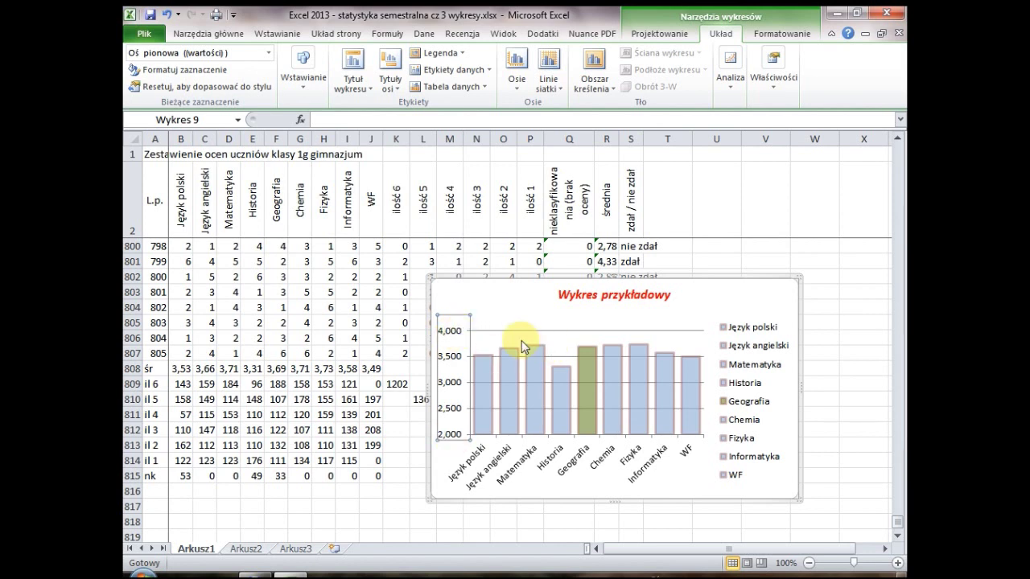
- Drag the chart legend higher inside the chart
{"action": "left_click", "coordinate": [581, 298]}
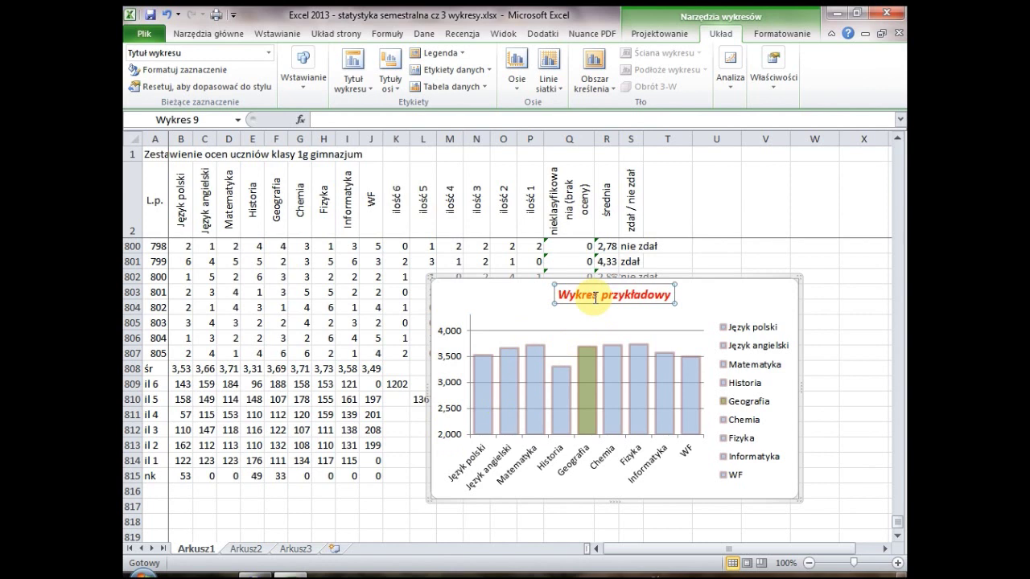
{"action": "left_click", "coordinate": [737, 352]}
{"action": "left_click_drag", "start_coordinate": [742, 323], "coordinate": [741, 295]}
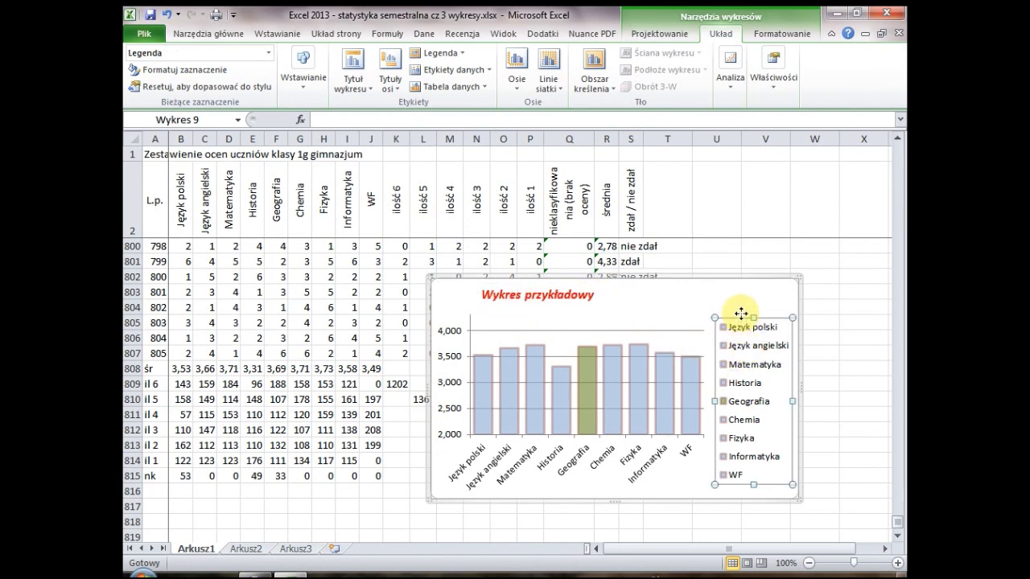
- Open Format Axis for the subject-name axis and browse its option categories
{"action": "left_click", "coordinate": [656, 468]}
{"action": "right_click", "coordinate": [634, 460]}
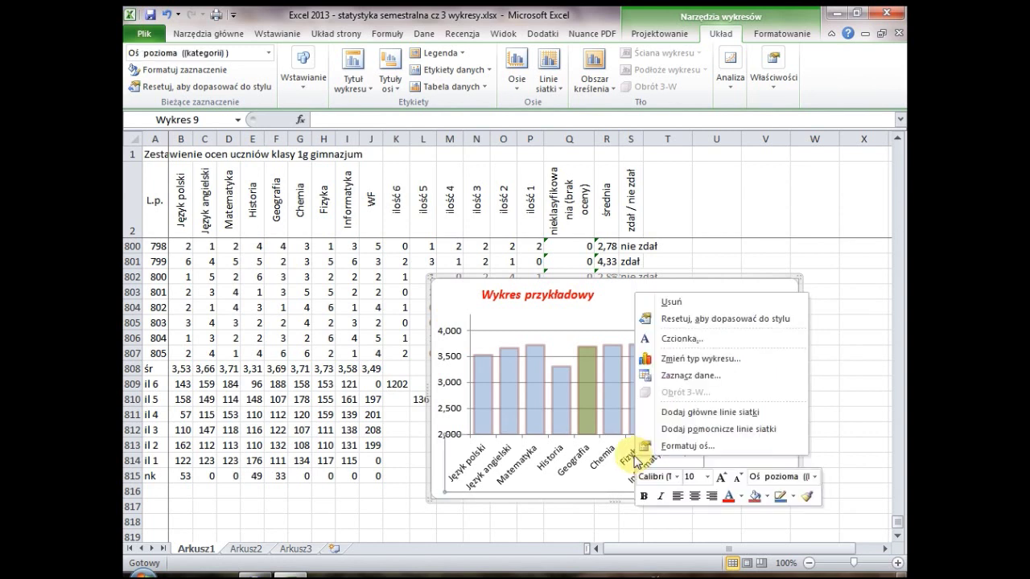
{"action": "left_click", "coordinate": [691, 449]}
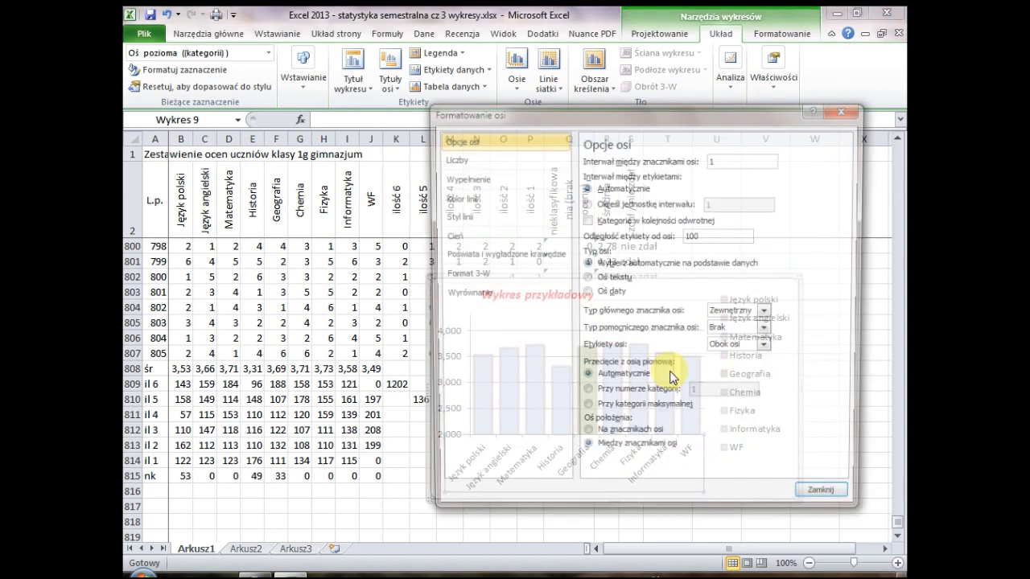
{"action": "left_click", "coordinate": [482, 158]}
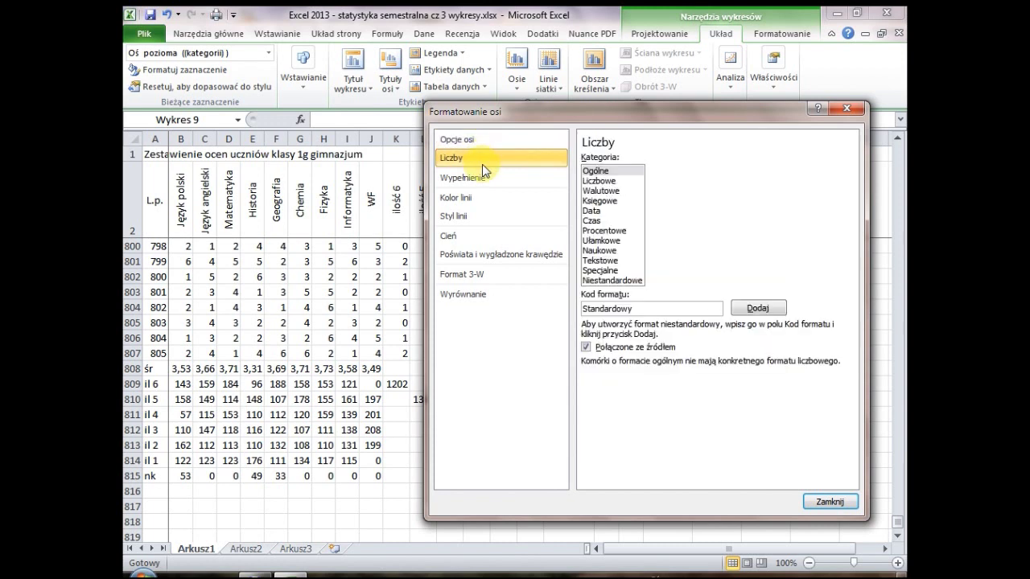
{"action": "left_click", "coordinate": [482, 176]}
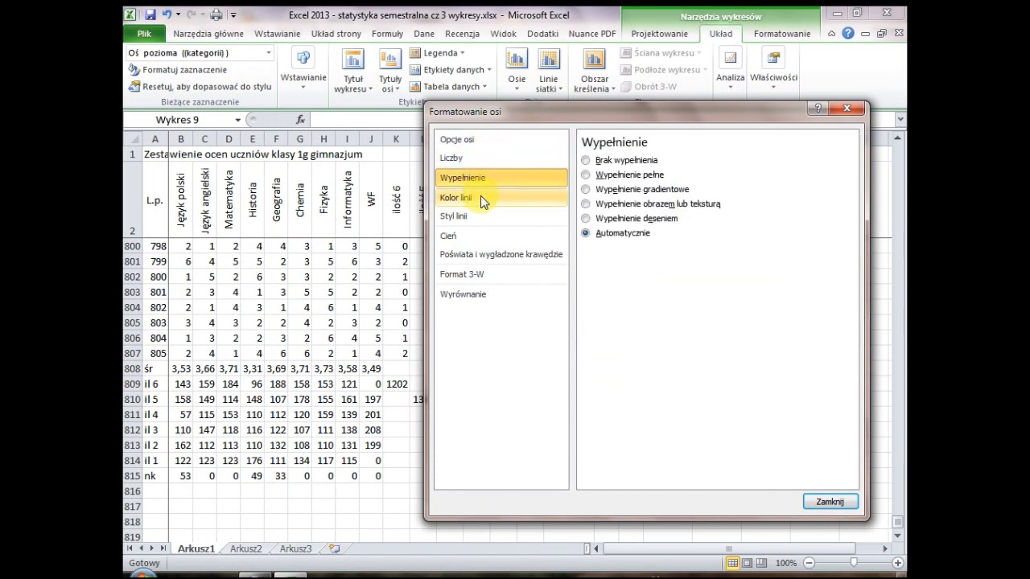
{"action": "left_click", "coordinate": [481, 196]}
{"action": "left_click", "coordinate": [482, 216]}
{"action": "left_click", "coordinate": [480, 236]}
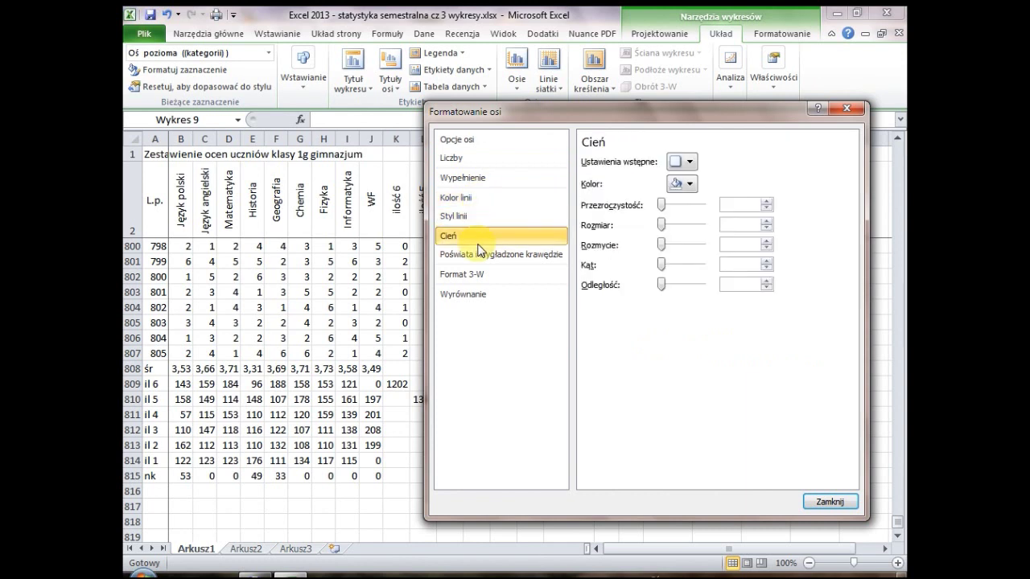
{"action": "left_click", "coordinate": [481, 159]}
{"action": "left_click", "coordinate": [482, 141]}
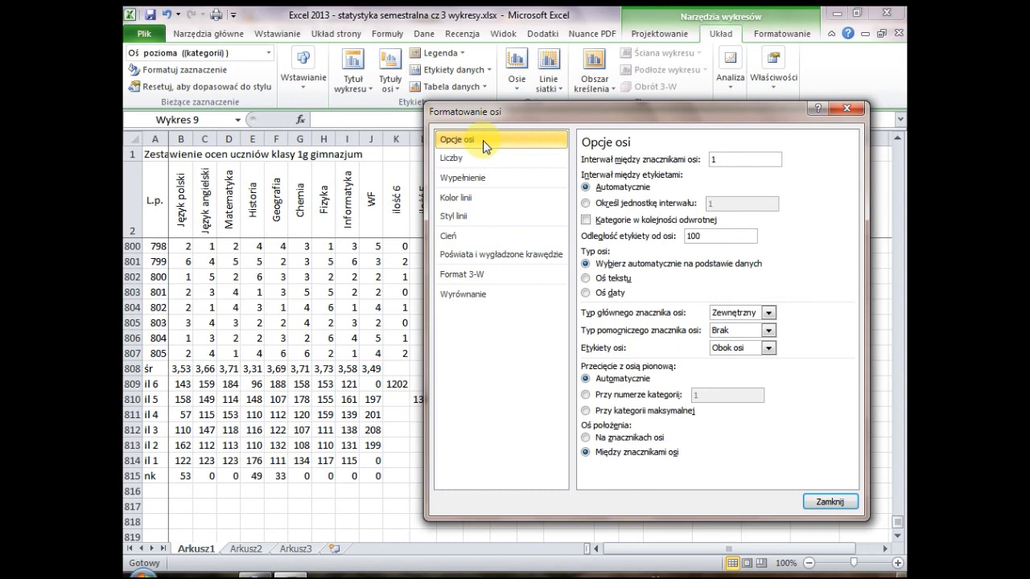
- Move the Format Axis window aside, review every category, then close and reopen it
{"action": "left_click_drag", "start_coordinate": [506, 115], "coordinate": [213, 112]}
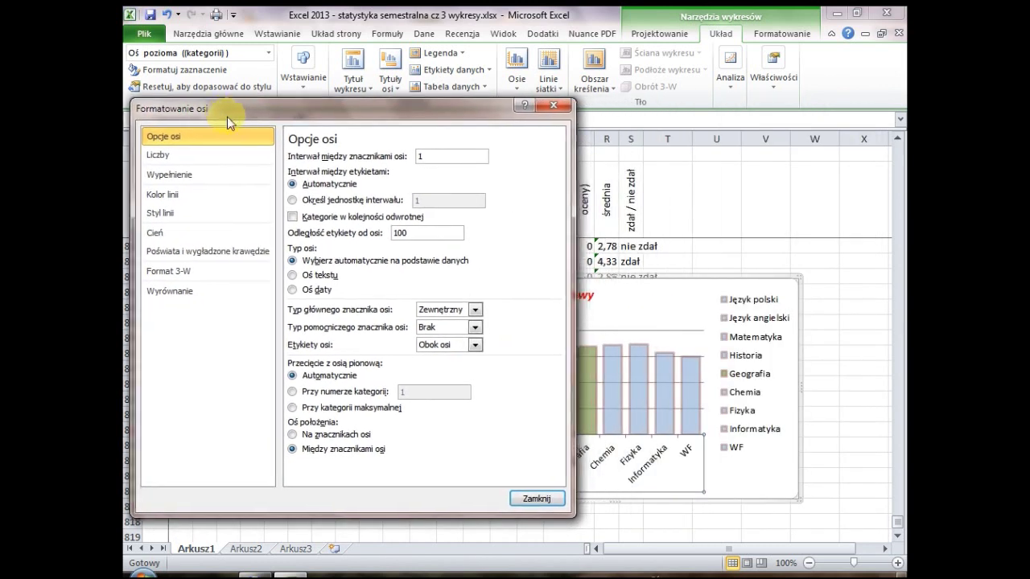
{"action": "left_click", "coordinate": [190, 158]}
{"action": "left_click", "coordinate": [189, 173]}
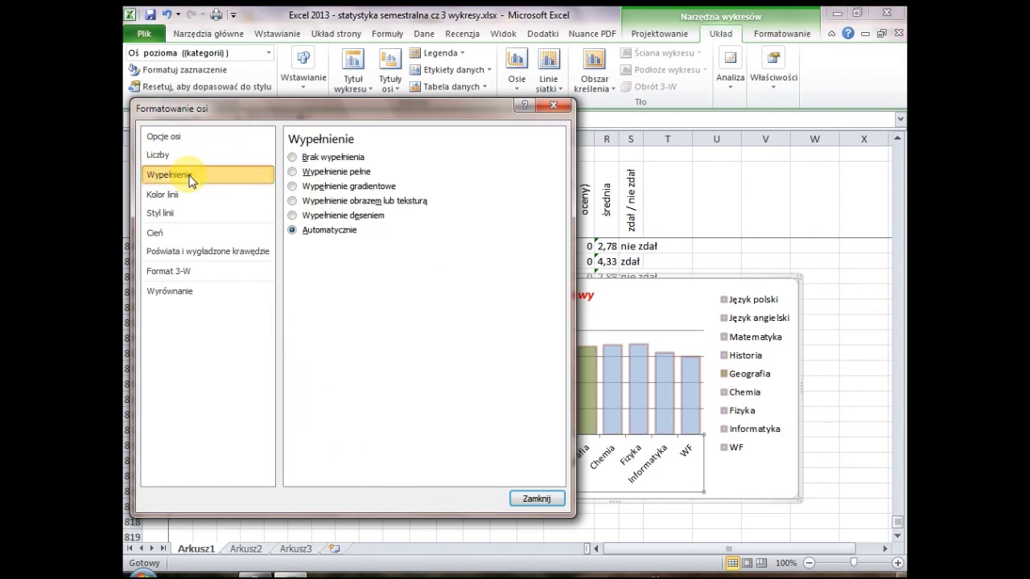
{"action": "left_click", "coordinate": [190, 195]}
{"action": "left_click", "coordinate": [185, 214]}
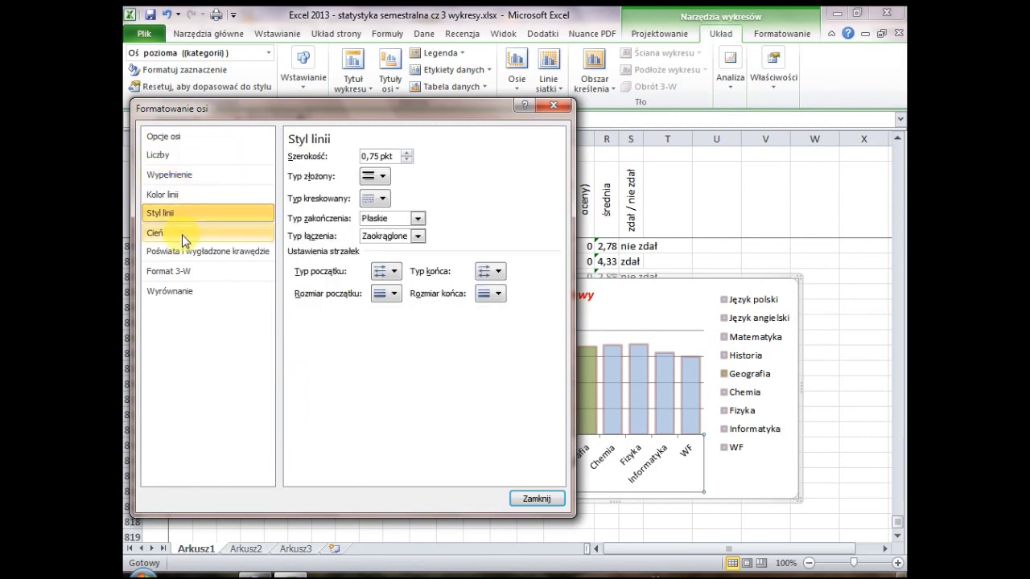
{"action": "left_click", "coordinate": [182, 233]}
{"action": "left_click", "coordinate": [182, 252]}
{"action": "left_click", "coordinate": [182, 272]}
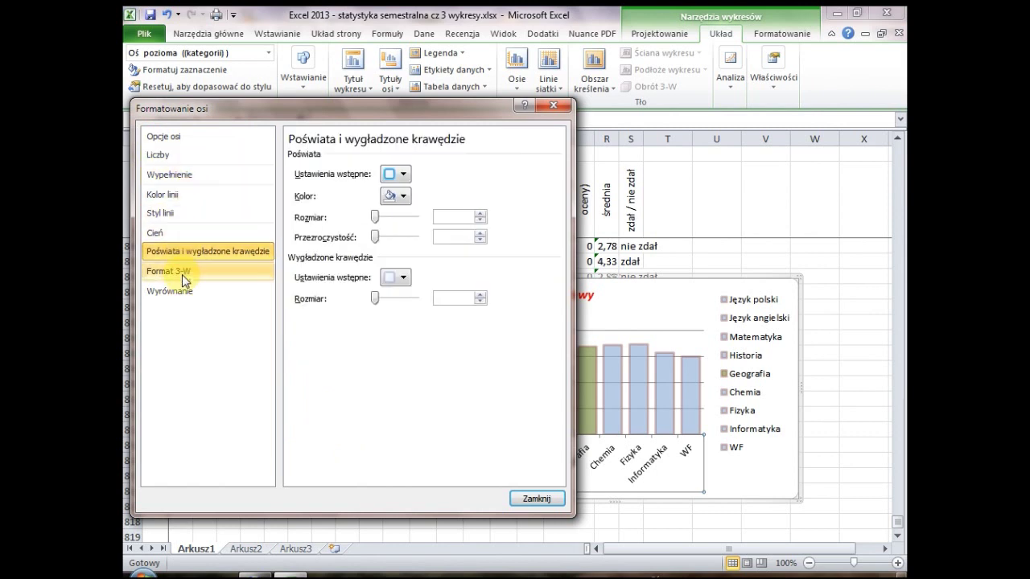
{"action": "left_click", "coordinate": [536, 498]}
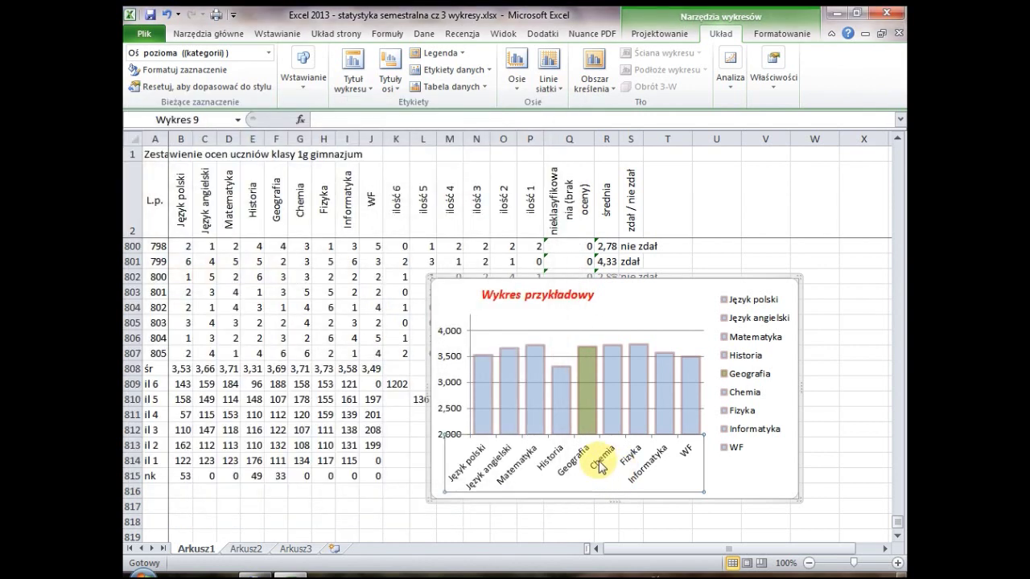
{"action": "double_click", "coordinate": [600, 466]}
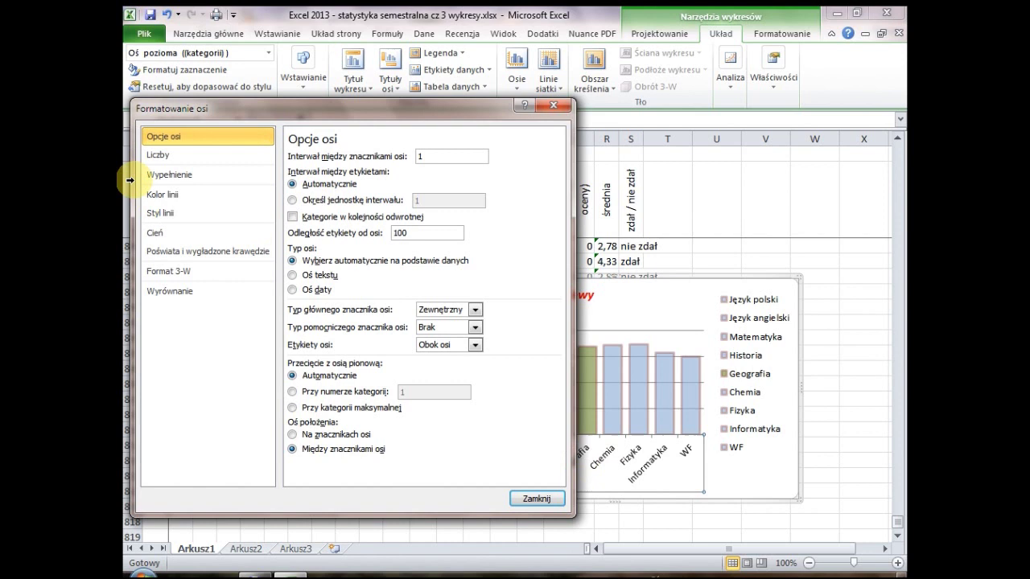
- Shrink the subject-name axis labels to font size 6
{"action": "left_click", "coordinate": [536, 498]}
{"action": "right_click", "coordinate": [570, 470]}
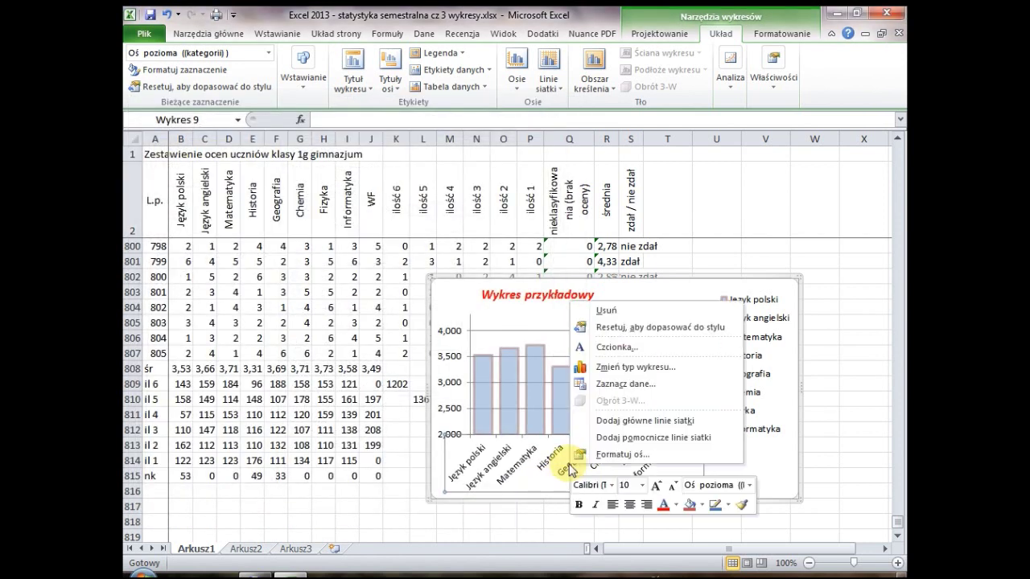
{"action": "left_click", "coordinate": [630, 349]}
{"action": "left_click_drag", "start_coordinate": [631, 238], "coordinate": [618, 235]}
{"action": "type", "text": "6"}
{"action": "left_click", "coordinate": [634, 404]}
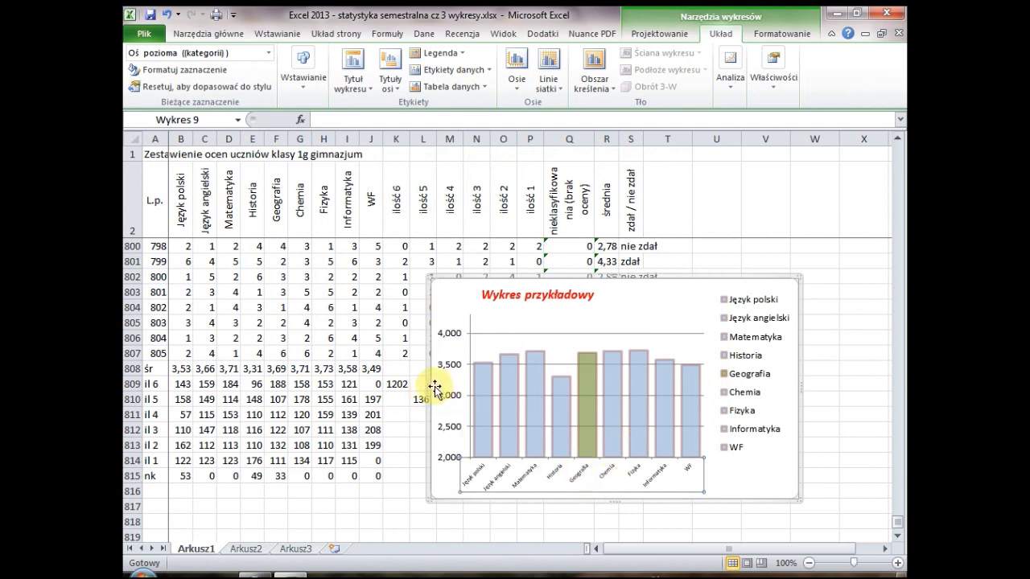
- Widen the chart leftward over the table and make the legend box smaller
{"action": "left_click_drag", "start_coordinate": [427, 389], "coordinate": [265, 388]}
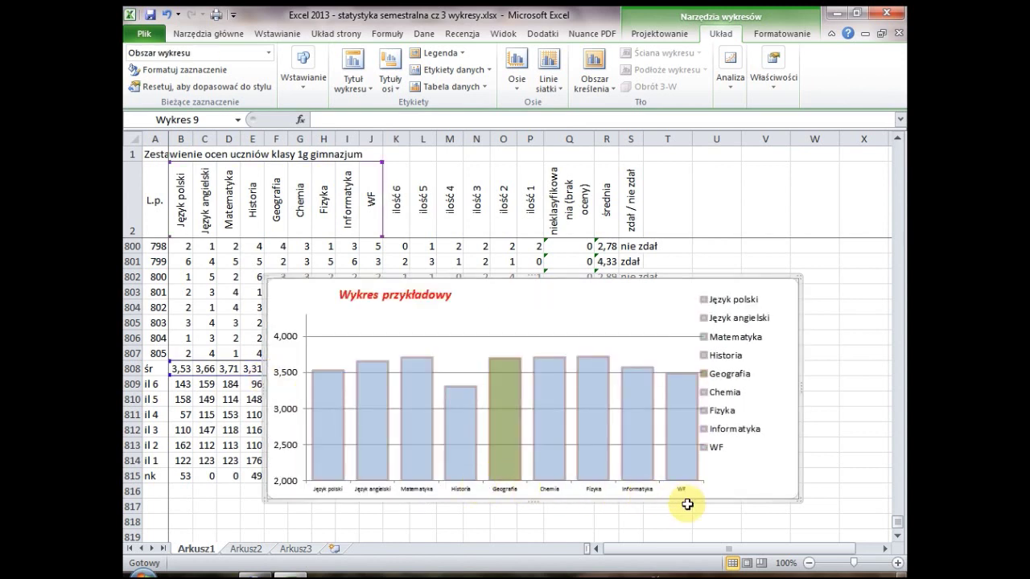
{"action": "left_click", "coordinate": [718, 359]}
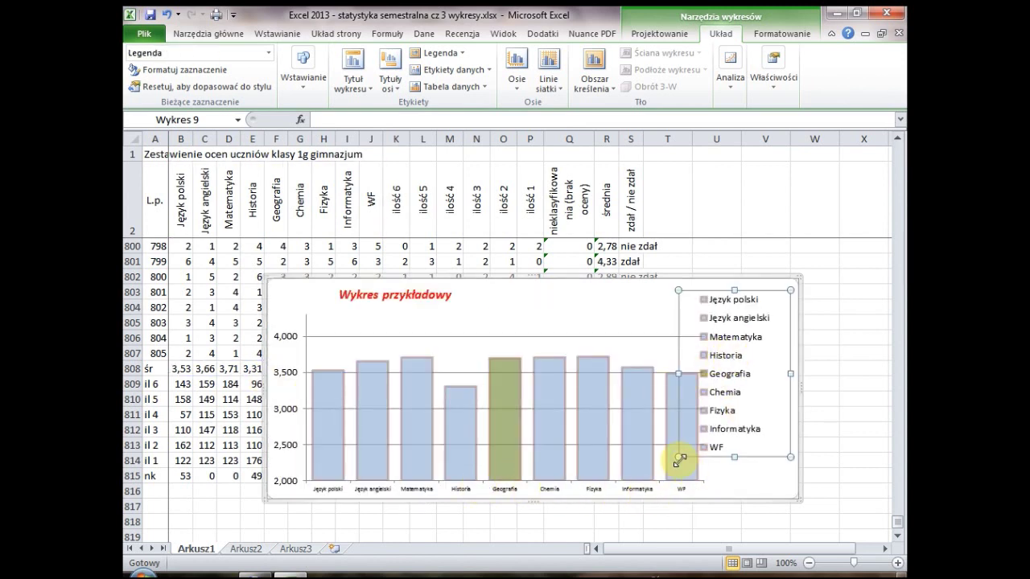
{"action": "left_click_drag", "start_coordinate": [677, 456], "coordinate": [714, 438]}
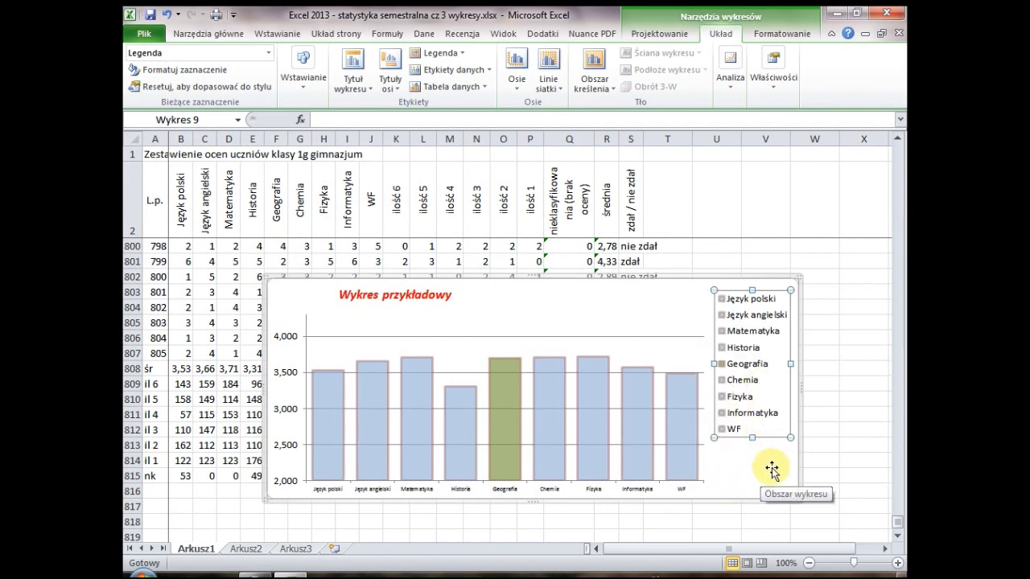
{"action": "mouse_move", "coordinate": [507, 392]}
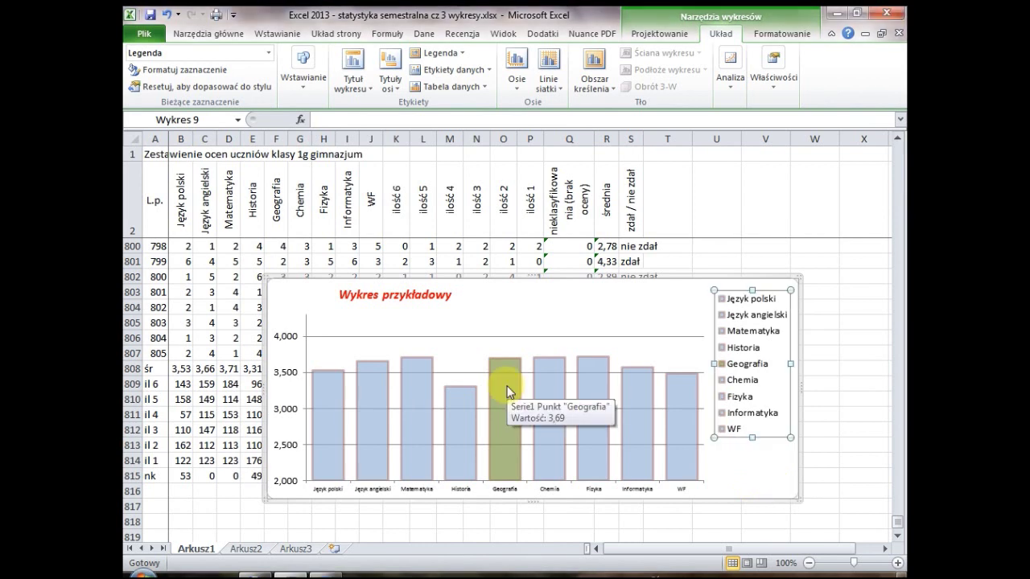
- Add value labels above every subject-average bar
{"action": "right_click", "coordinate": [508, 392]}
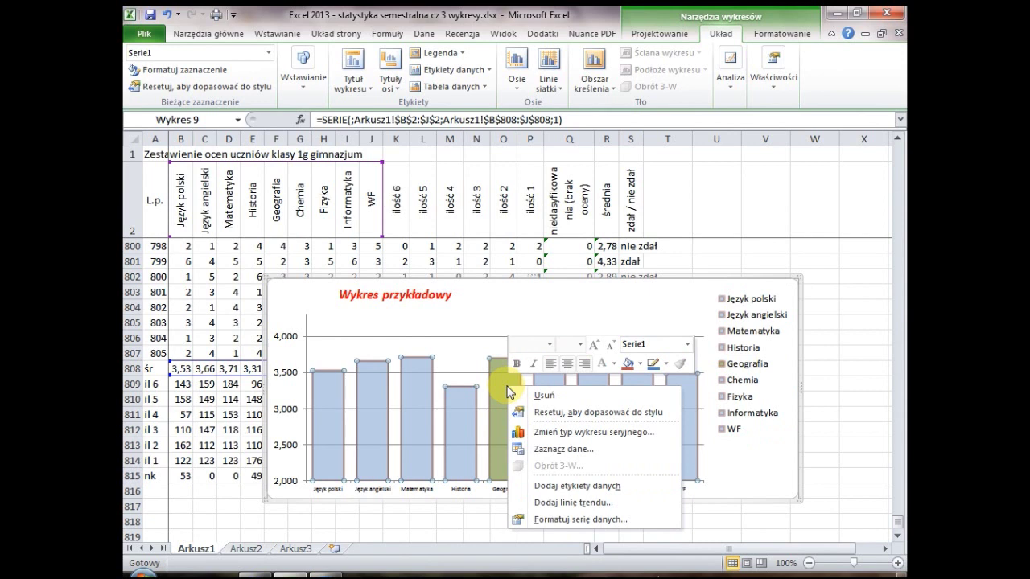
{"action": "left_click", "coordinate": [554, 487]}
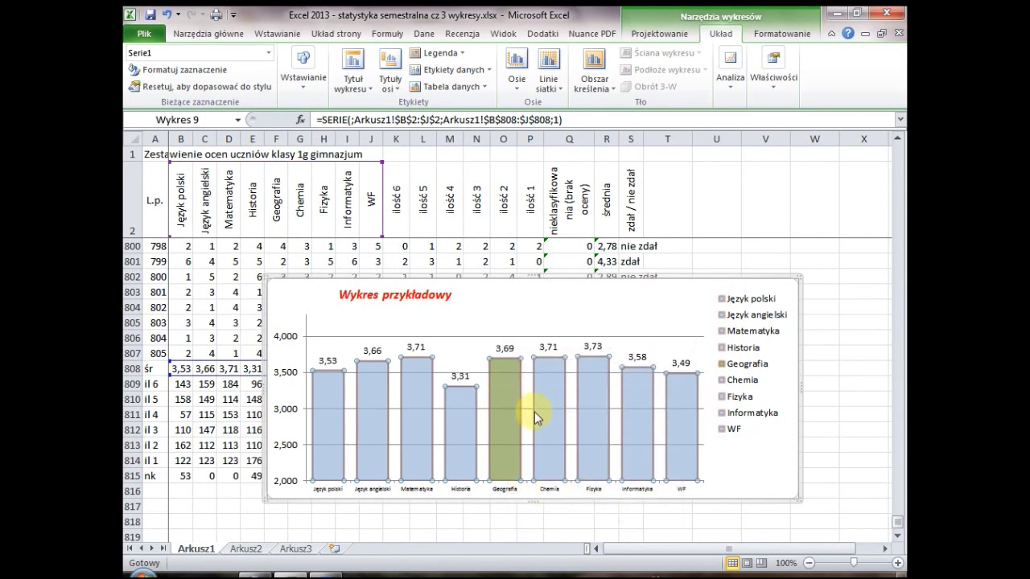
{"action": "left_click", "coordinate": [509, 354]}
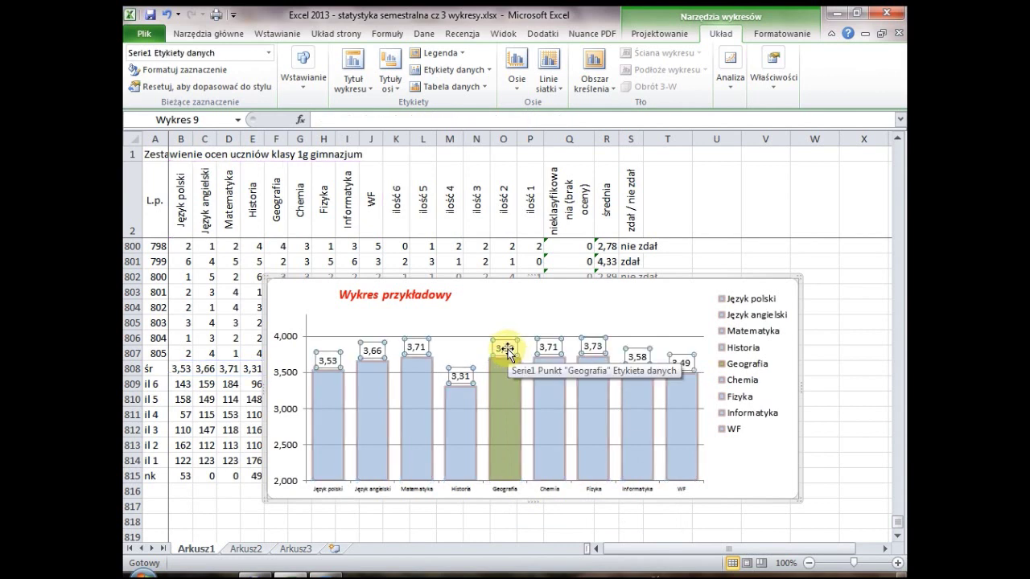
- Format the value labels as bold, size 12, red font
{"action": "right_click", "coordinate": [511, 354]}
{"action": "left_click", "coordinate": [556, 400]}
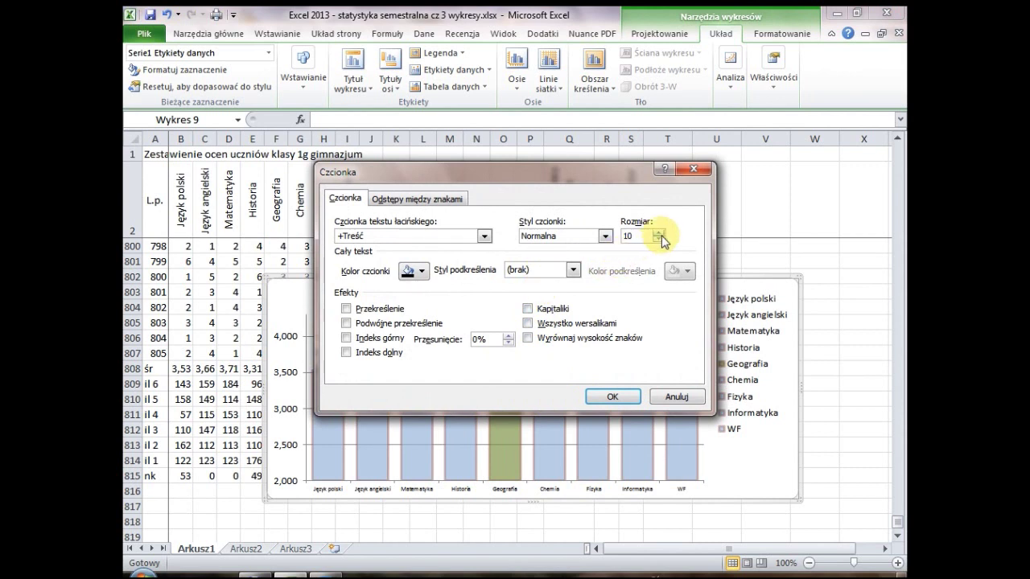
{"action": "left_click", "coordinate": [643, 242]}
{"action": "left_click_drag", "start_coordinate": [644, 239], "coordinate": [617, 236]}
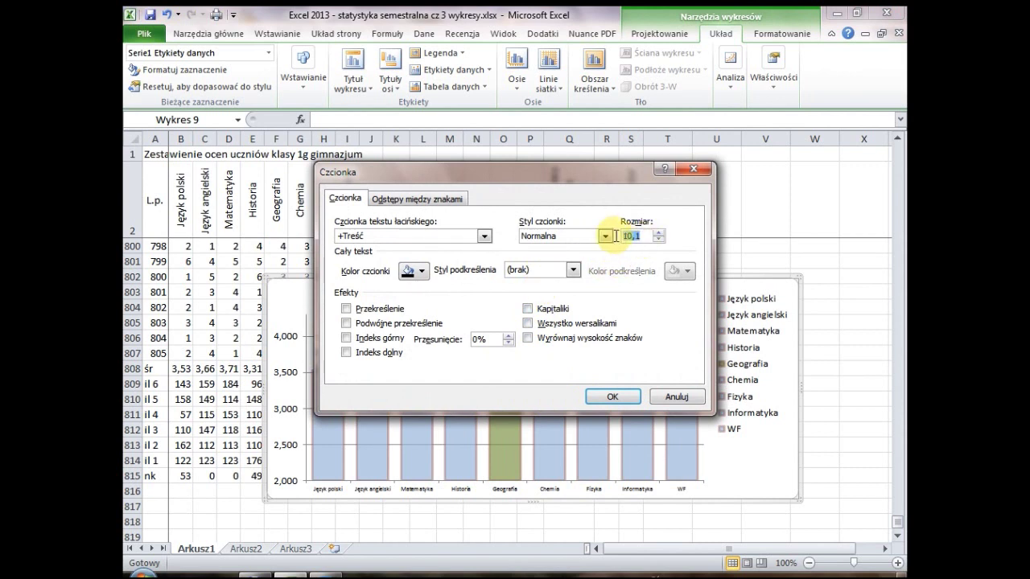
{"action": "type", "text": "12"}
{"action": "left_click", "coordinate": [605, 237]}
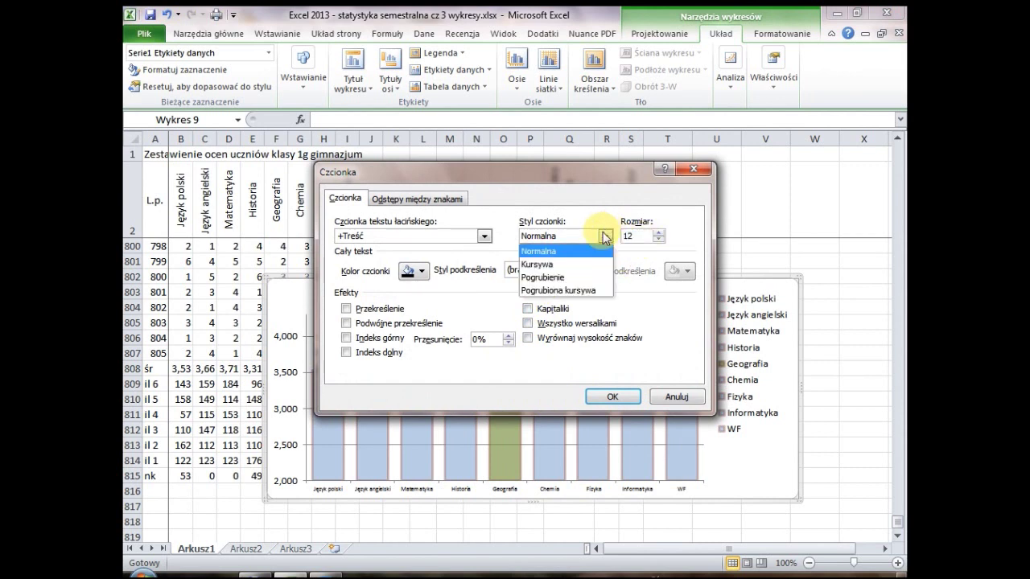
{"action": "left_click", "coordinate": [571, 277]}
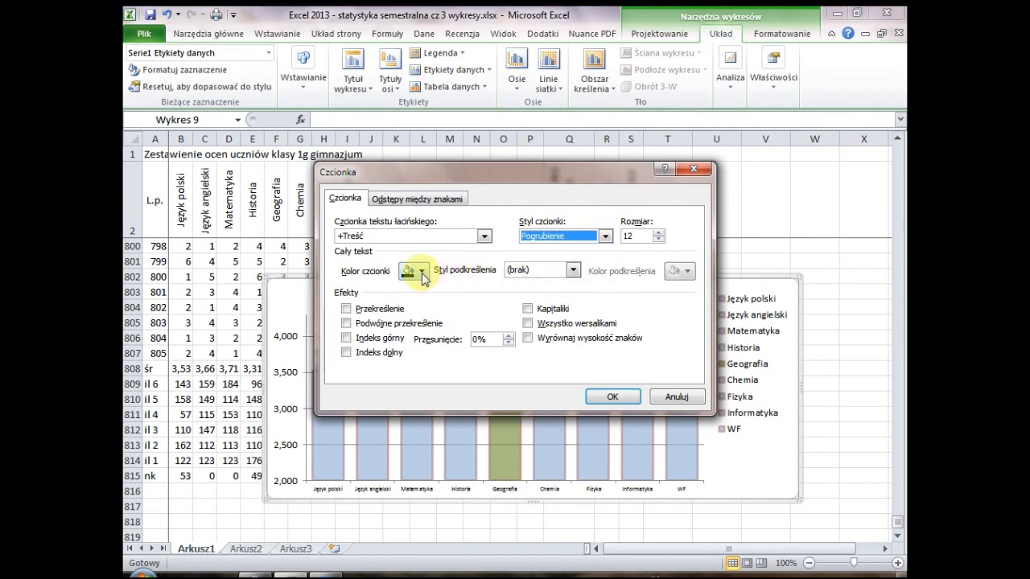
{"action": "left_click", "coordinate": [420, 271]}
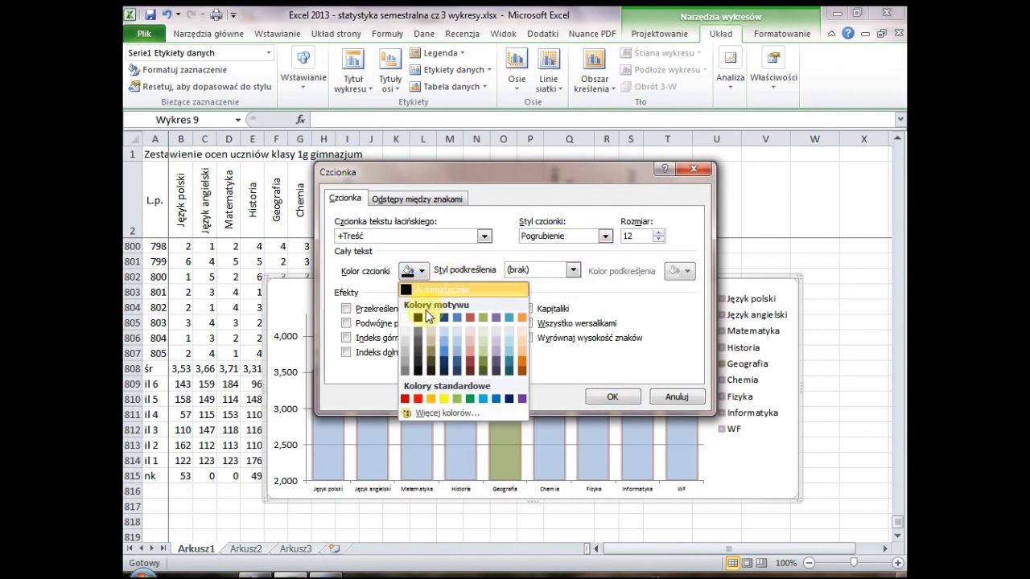
{"action": "left_click", "coordinate": [422, 399]}
{"action": "left_click", "coordinate": [616, 400]}
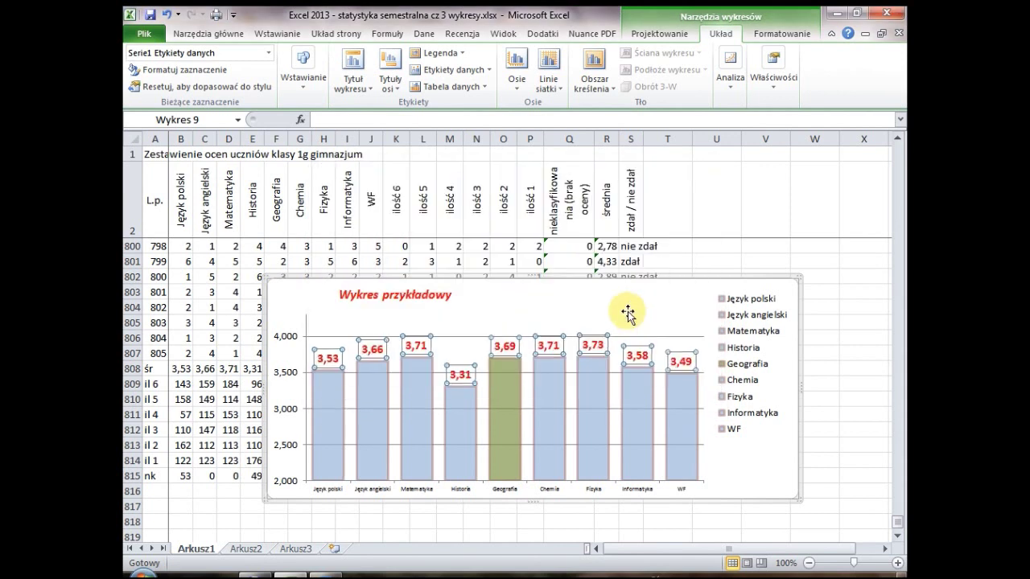
{"action": "left_click", "coordinate": [625, 321]}
{"action": "left_click", "coordinate": [506, 346]}
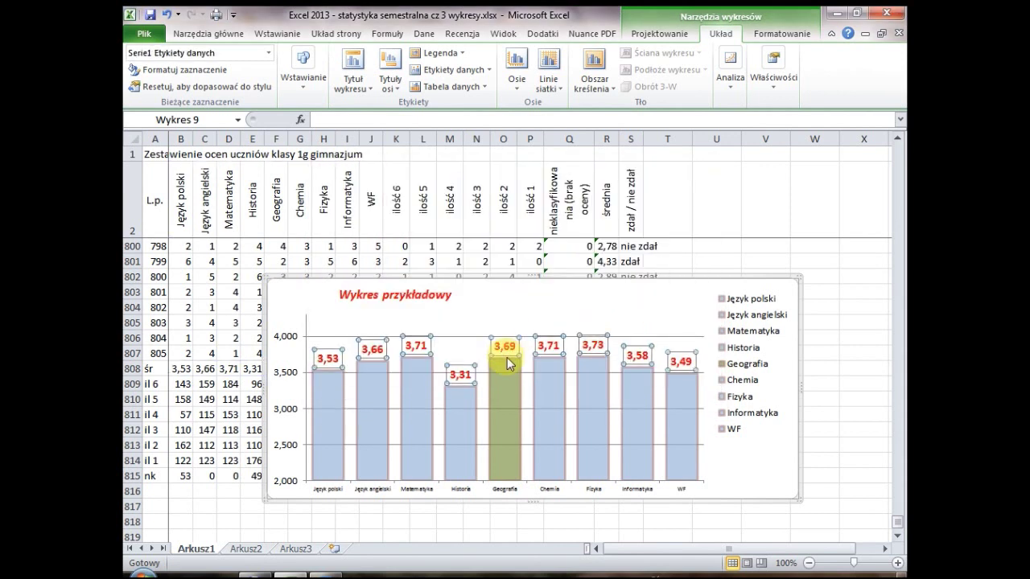
- Give only the Geografia label 3,69 an olive-gold colour and font size 14
{"action": "left_click", "coordinate": [507, 350]}
{"action": "right_click", "coordinate": [507, 351]}
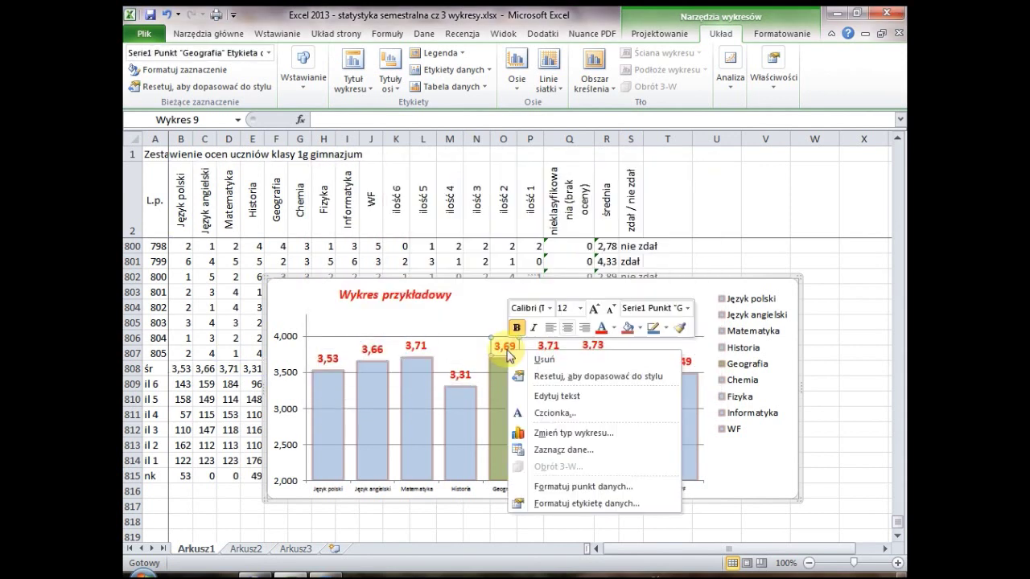
{"action": "left_click", "coordinate": [549, 408]}
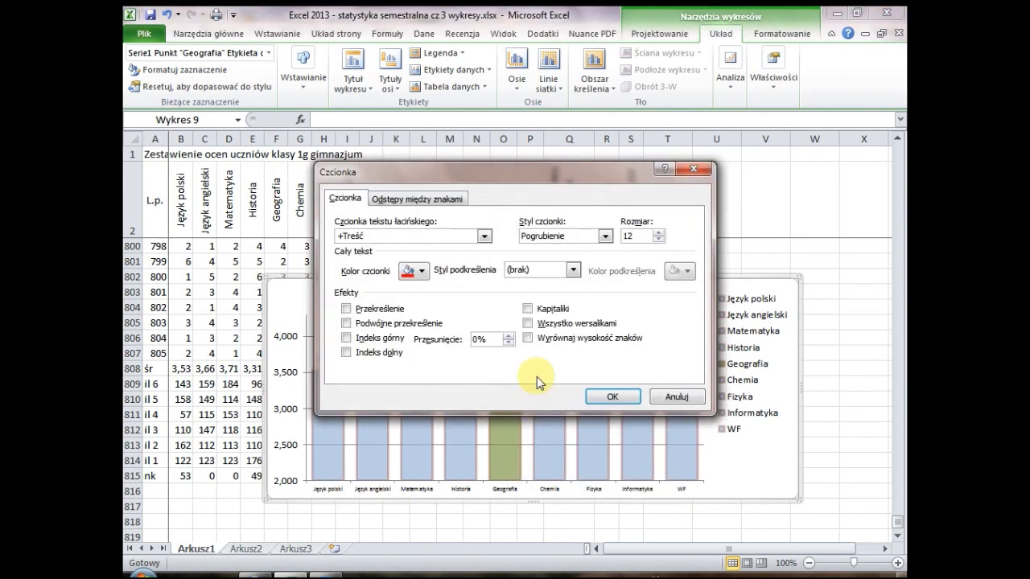
{"action": "left_click", "coordinate": [421, 271]}
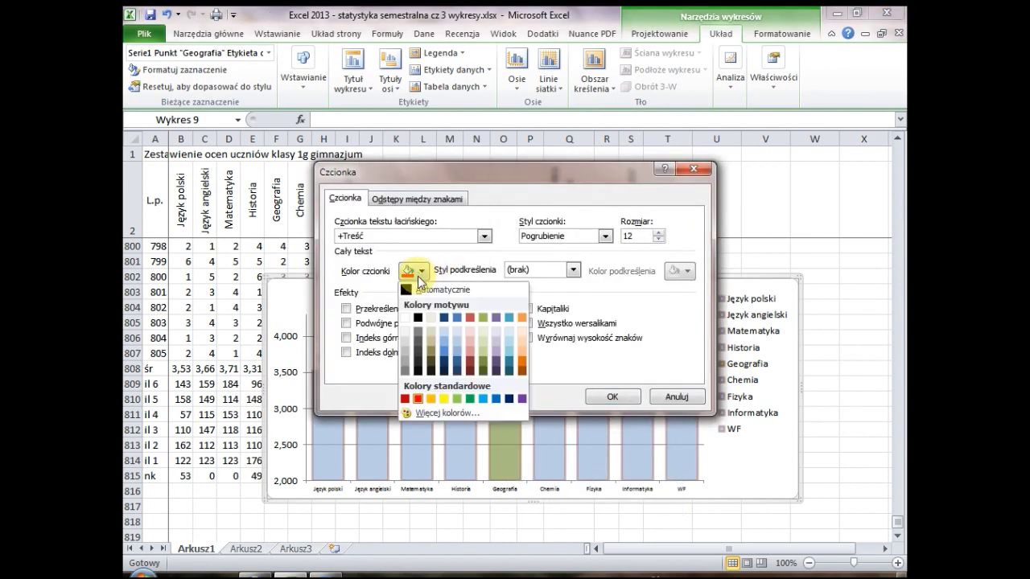
{"action": "left_click", "coordinate": [482, 363]}
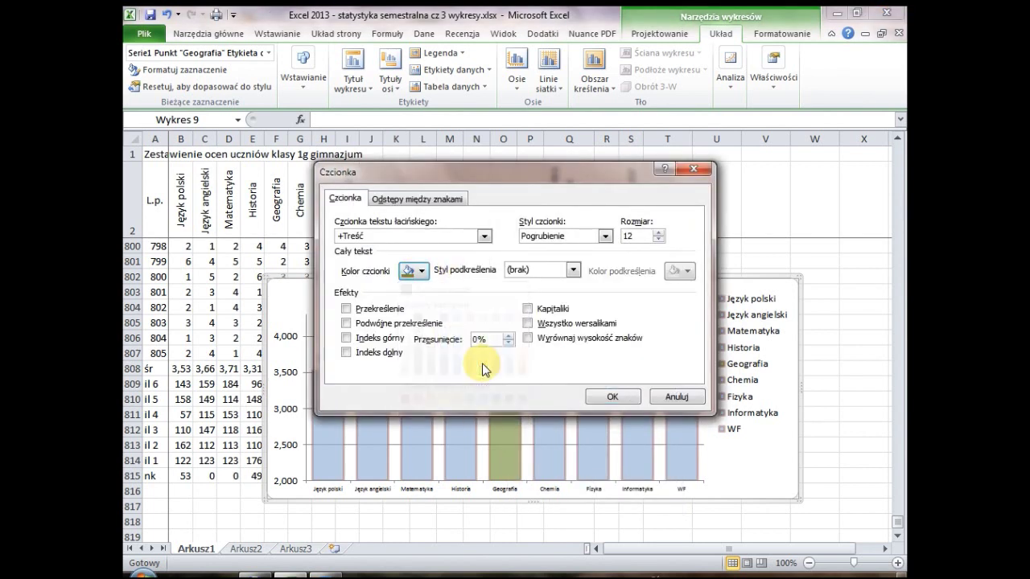
{"action": "left_click", "coordinate": [653, 235]}
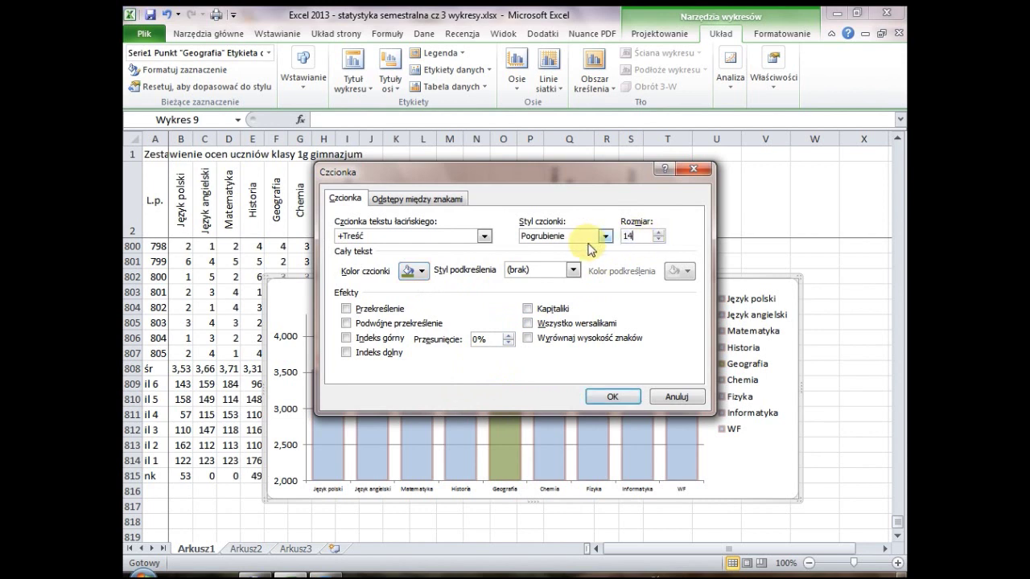
{"action": "left_click", "coordinate": [612, 397]}
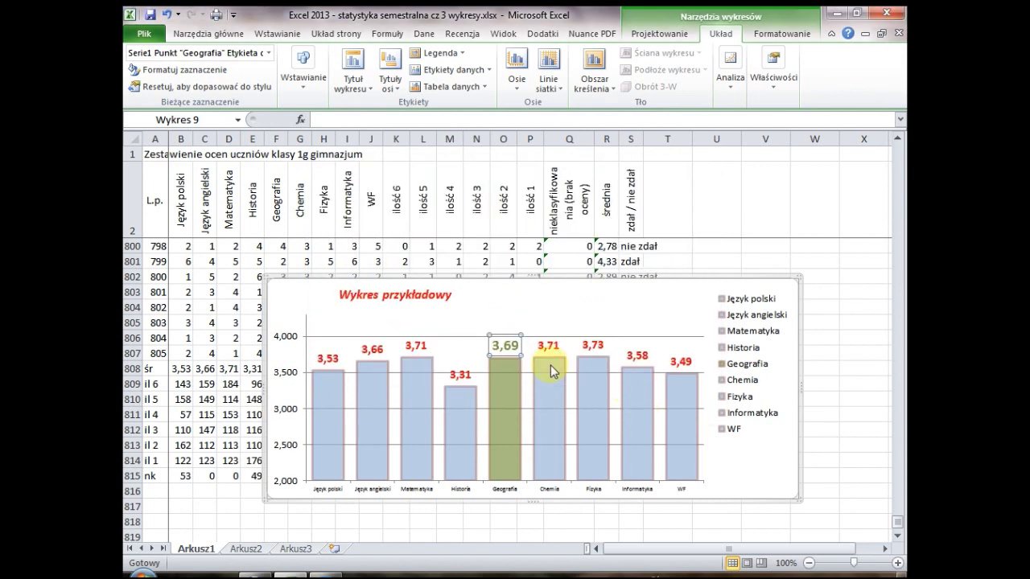
{"action": "left_click", "coordinate": [548, 313]}
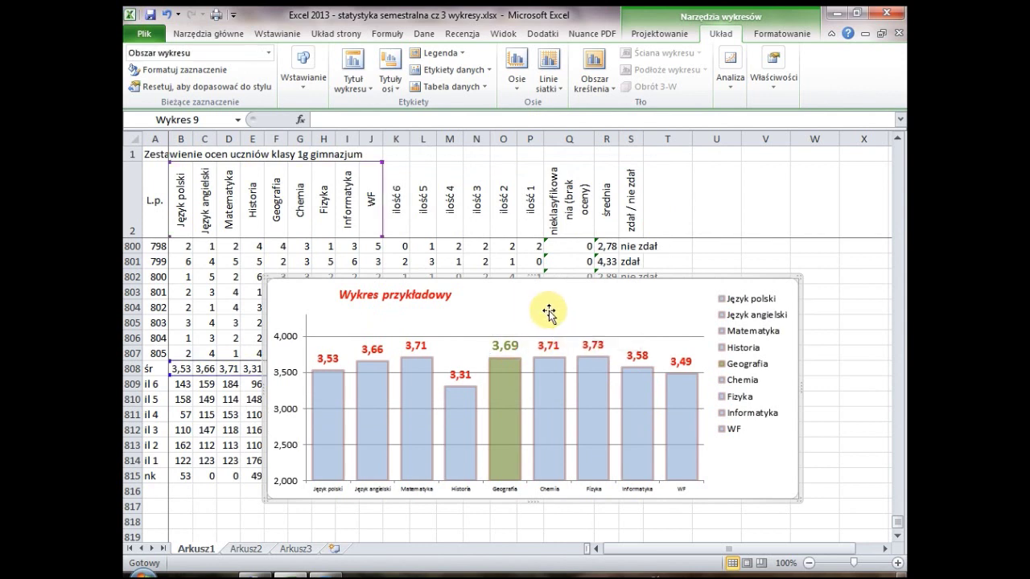
- Set the legend position to Na dole in Formatuj legendę
{"action": "right_click", "coordinate": [744, 331]}
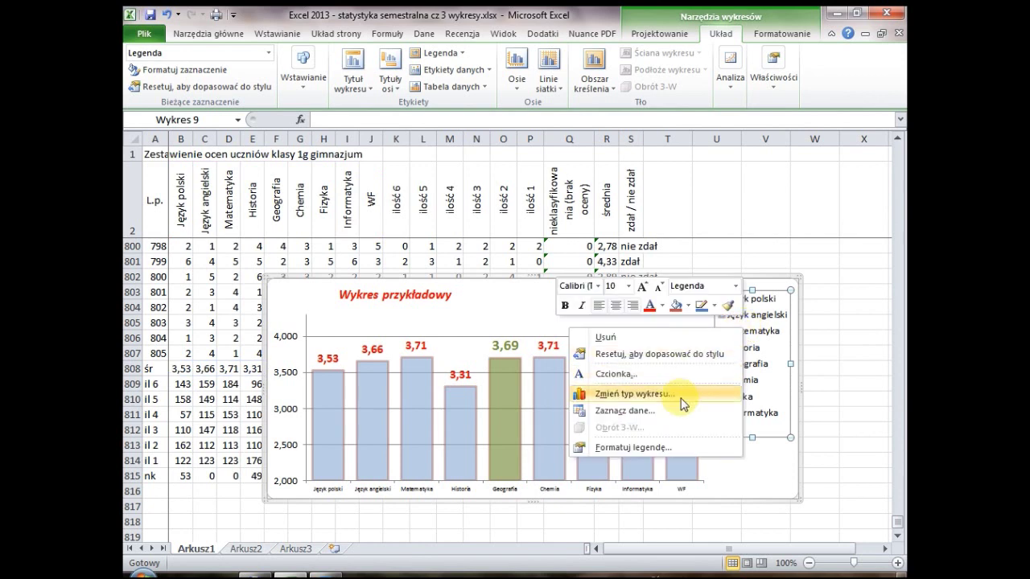
{"action": "left_click", "coordinate": [668, 449]}
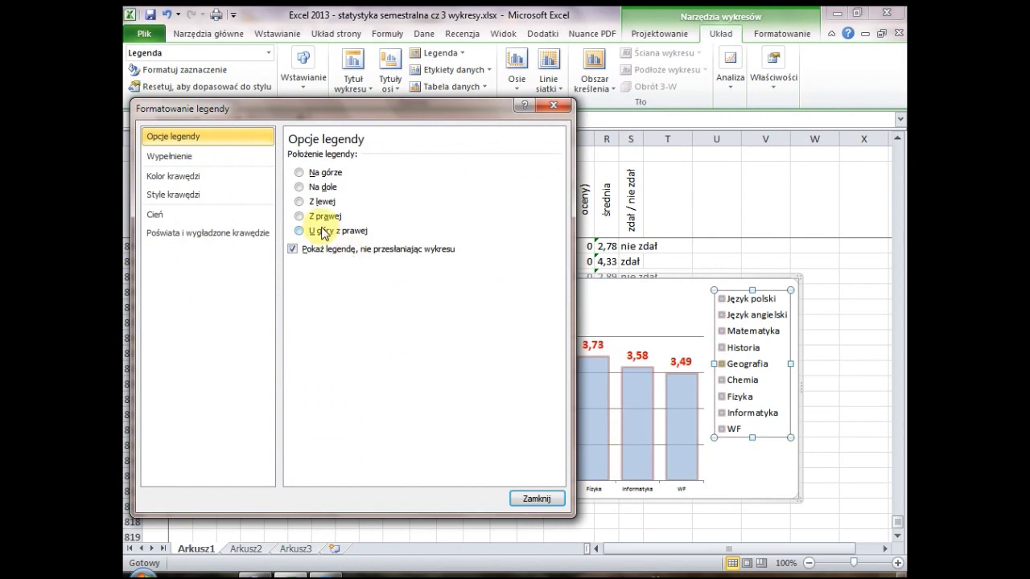
{"action": "left_click", "coordinate": [322, 187]}
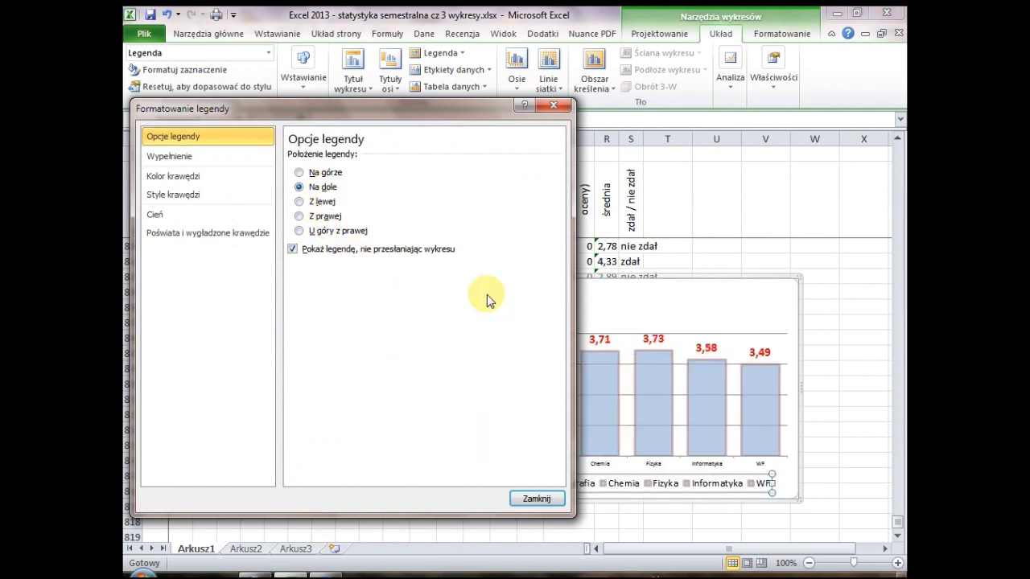
{"action": "left_click_drag", "start_coordinate": [433, 104], "coordinate": [426, 31]}
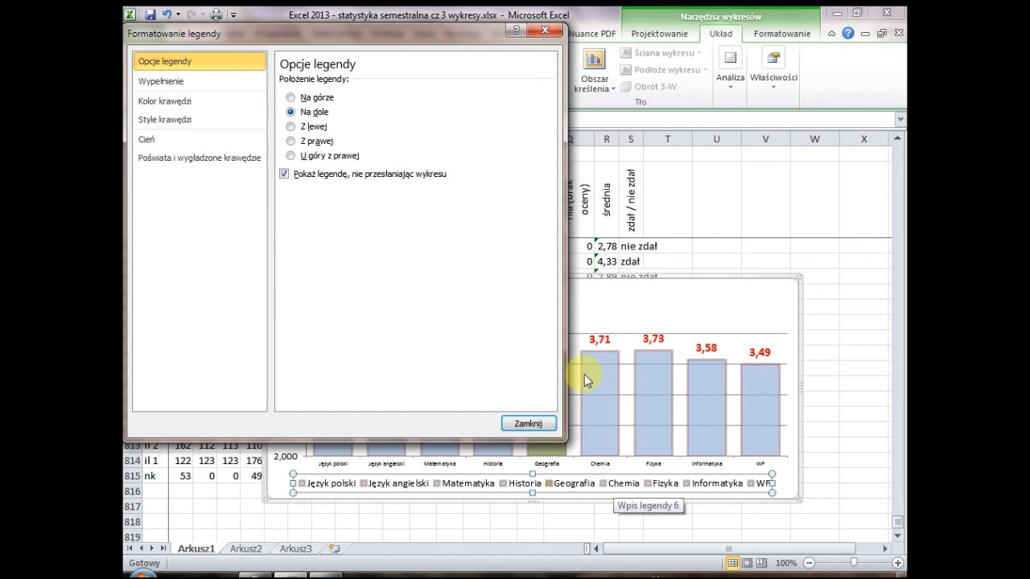
{"action": "left_click", "coordinate": [529, 424]}
- Change the subject-average series to the basic Liniowy line chart type
{"action": "left_click", "coordinate": [494, 414]}
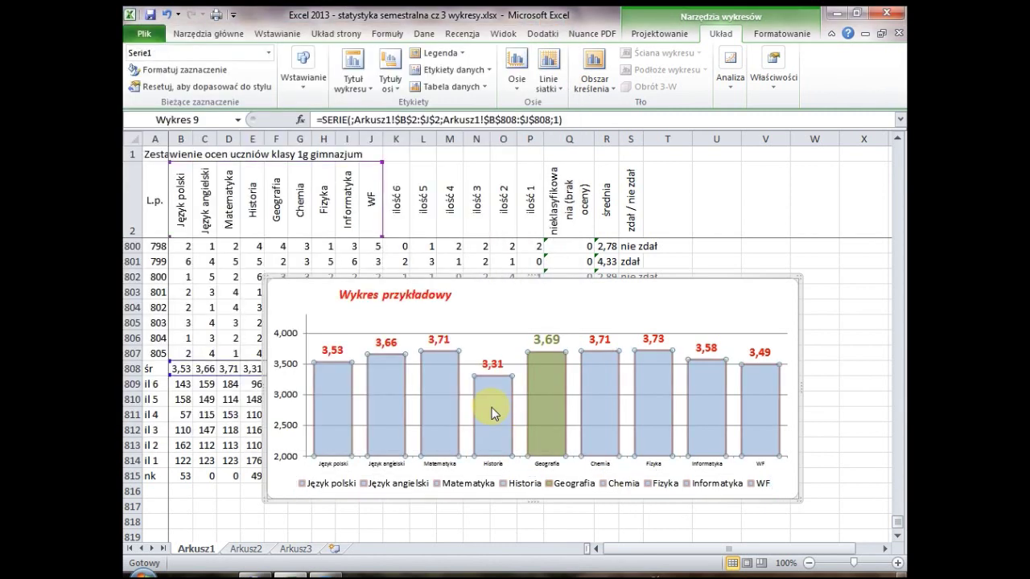
{"action": "right_click", "coordinate": [494, 413]}
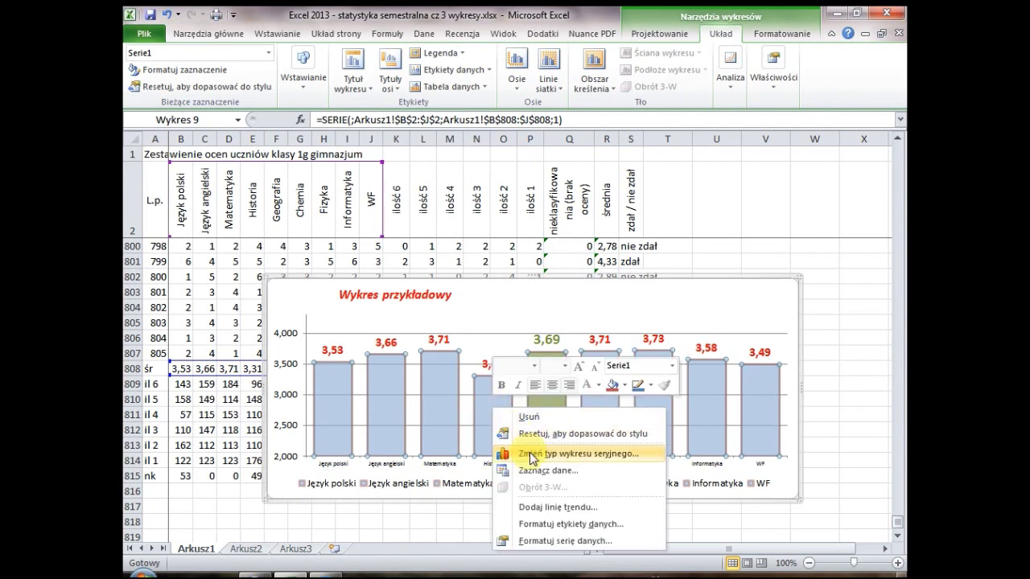
{"action": "left_click", "coordinate": [531, 455]}
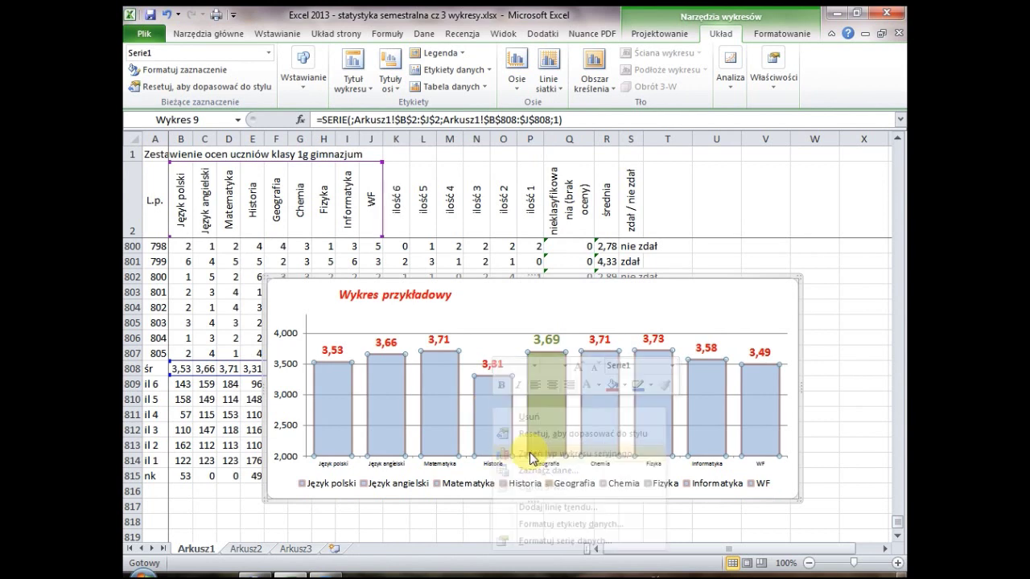
{"action": "left_click", "coordinate": [442, 349]}
{"action": "left_click", "coordinate": [633, 417]}
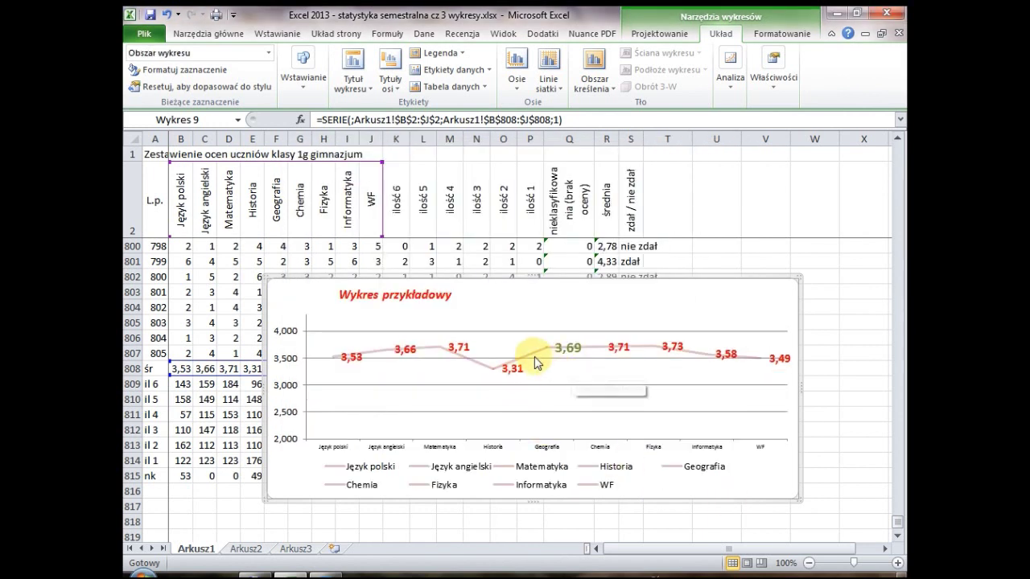
{"action": "left_click", "coordinate": [533, 353]}
{"action": "right_click", "coordinate": [533, 353]}
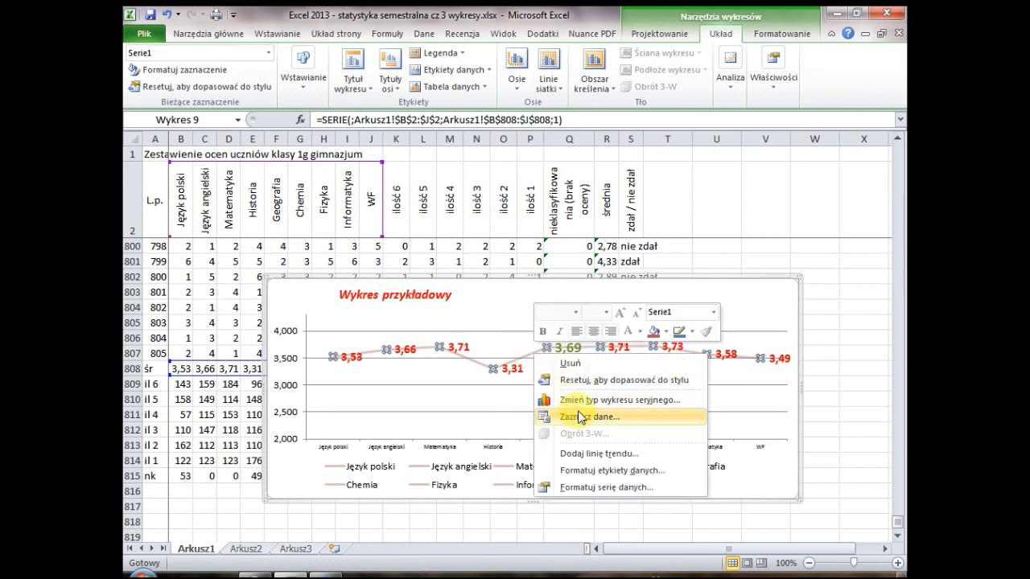
- Remove category names from the line's data labels and review the label format pages
{"action": "left_click", "coordinate": [595, 475]}
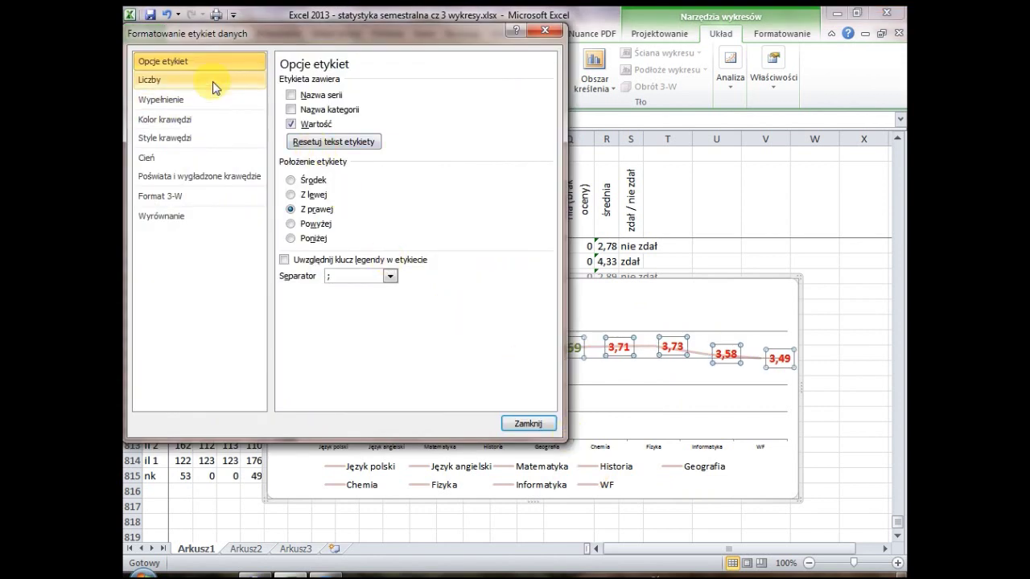
{"action": "left_click", "coordinate": [310, 117]}
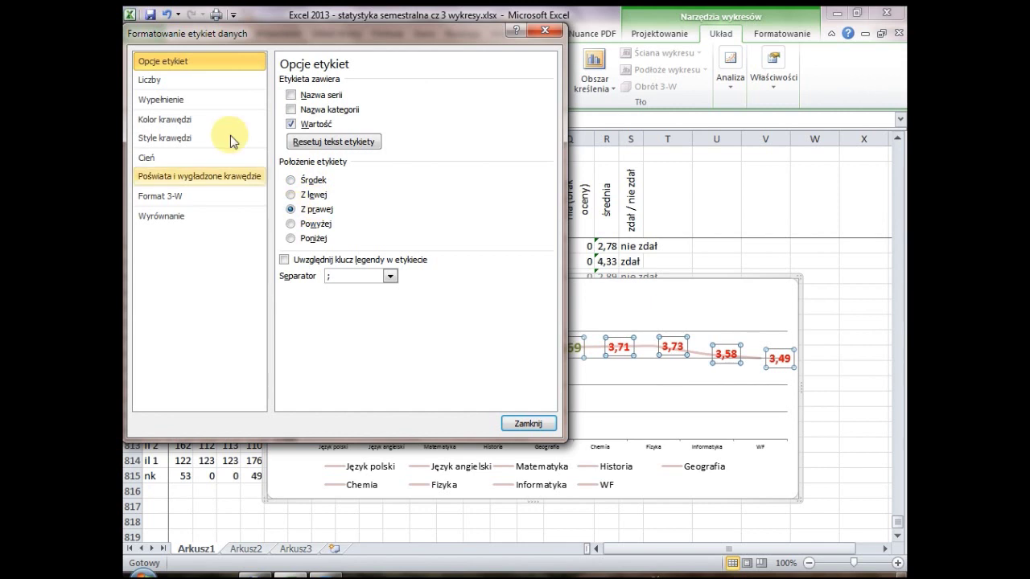
{"action": "left_click", "coordinate": [151, 80]}
{"action": "left_click", "coordinate": [173, 102]}
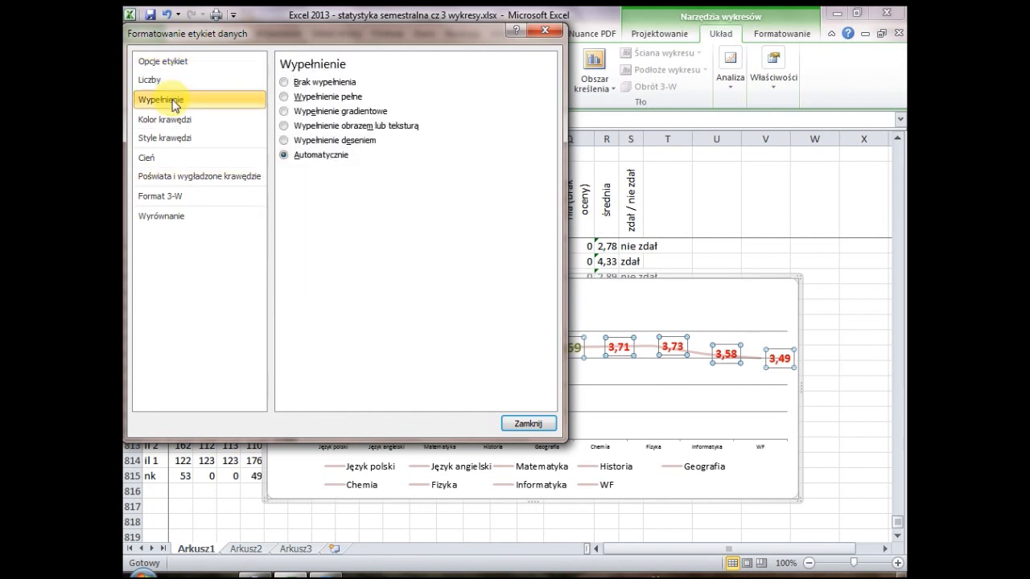
{"action": "left_click", "coordinate": [173, 121]}
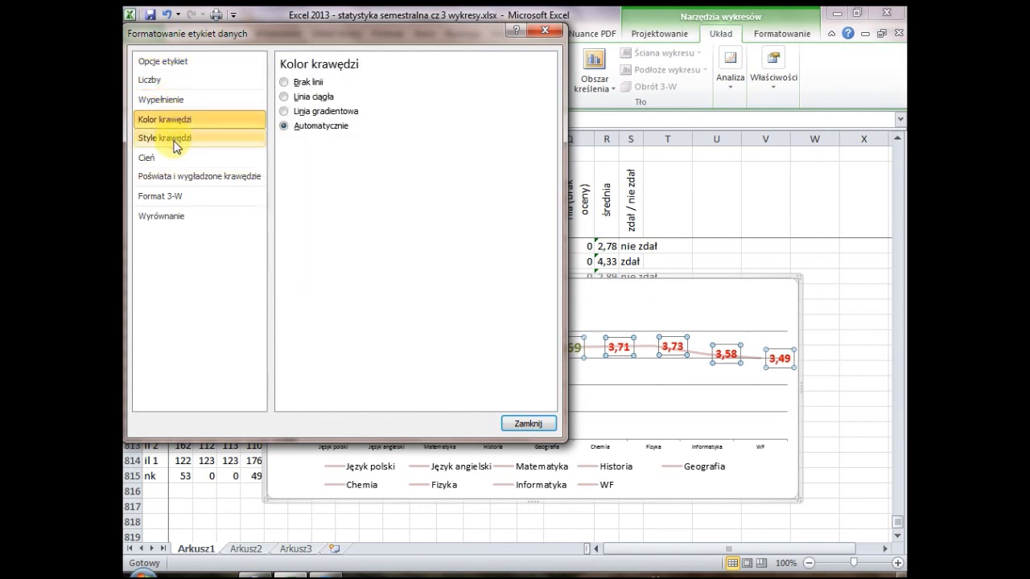
{"action": "left_click", "coordinate": [174, 140]}
{"action": "left_click", "coordinate": [172, 158]}
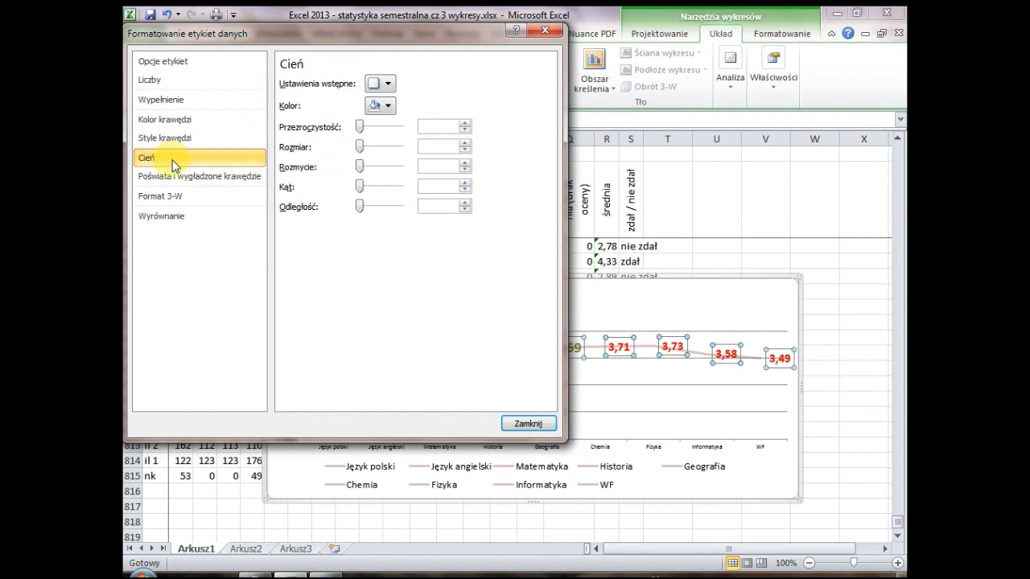
{"action": "left_click", "coordinate": [527, 424]}
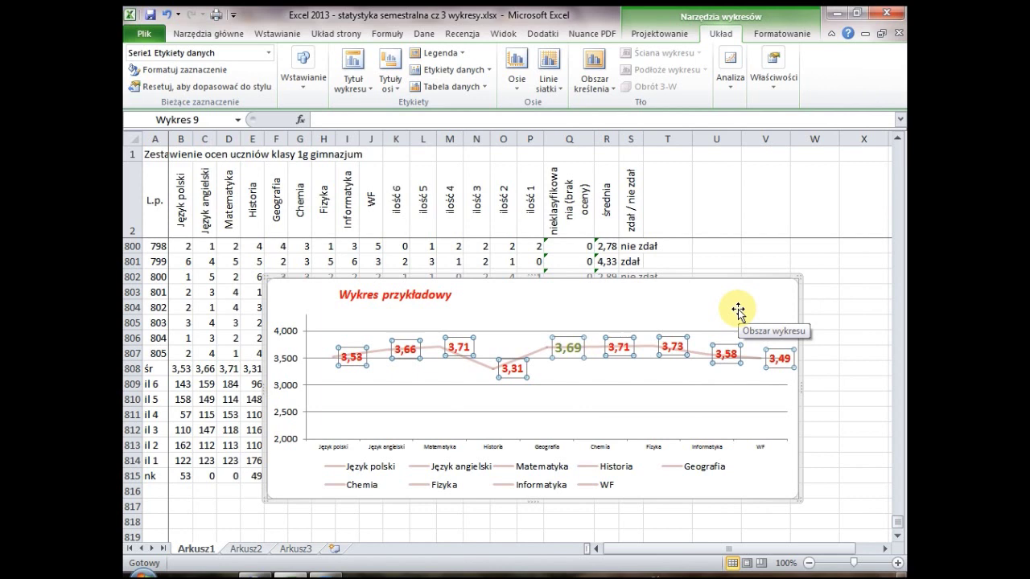
{"action": "left_click", "coordinate": [649, 472]}
{"action": "right_click", "coordinate": [649, 472]}
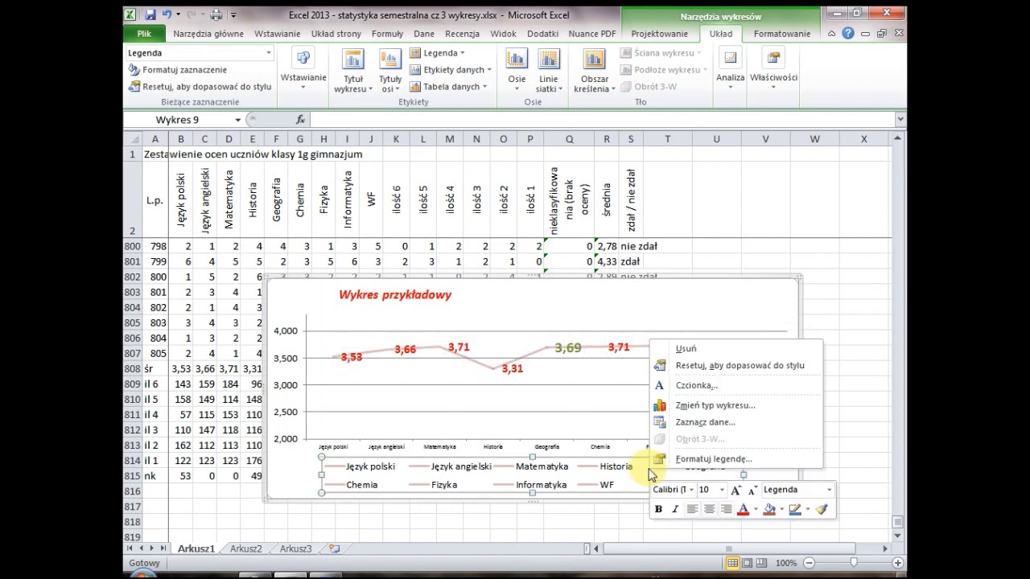
{"action": "left_click", "coordinate": [703, 460]}
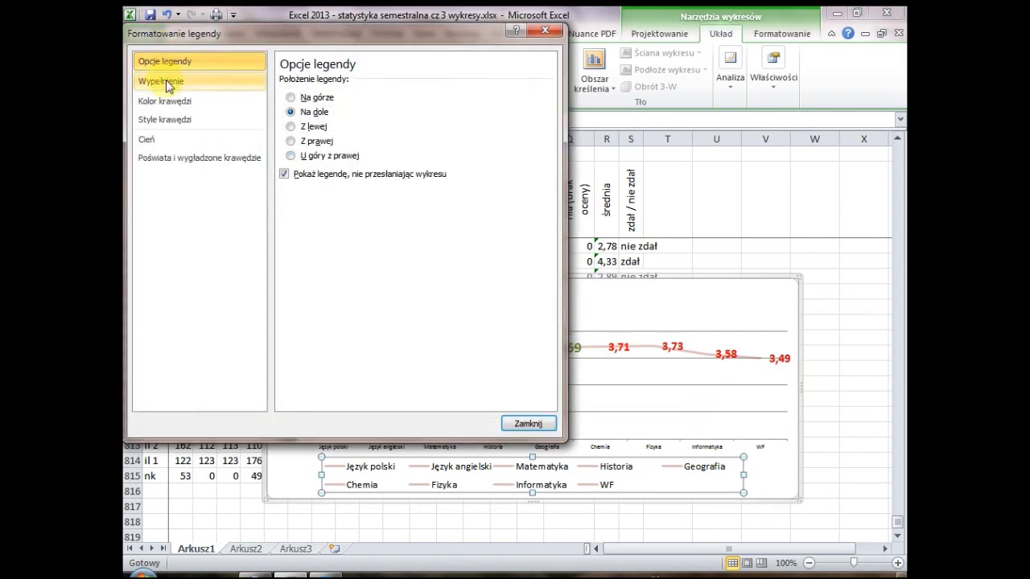
{"action": "left_click", "coordinate": [169, 84]}
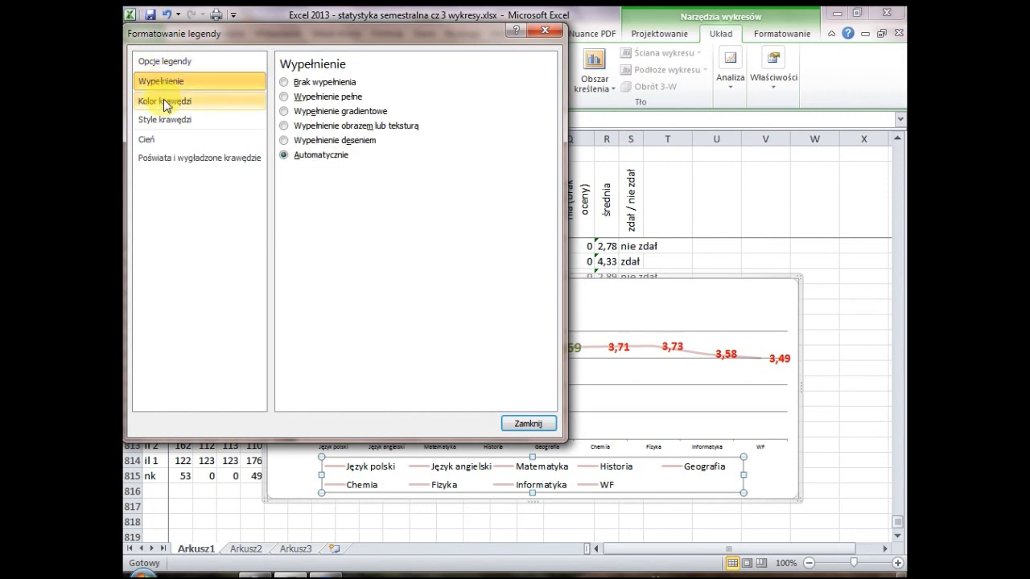
{"action": "left_click", "coordinate": [525, 429]}
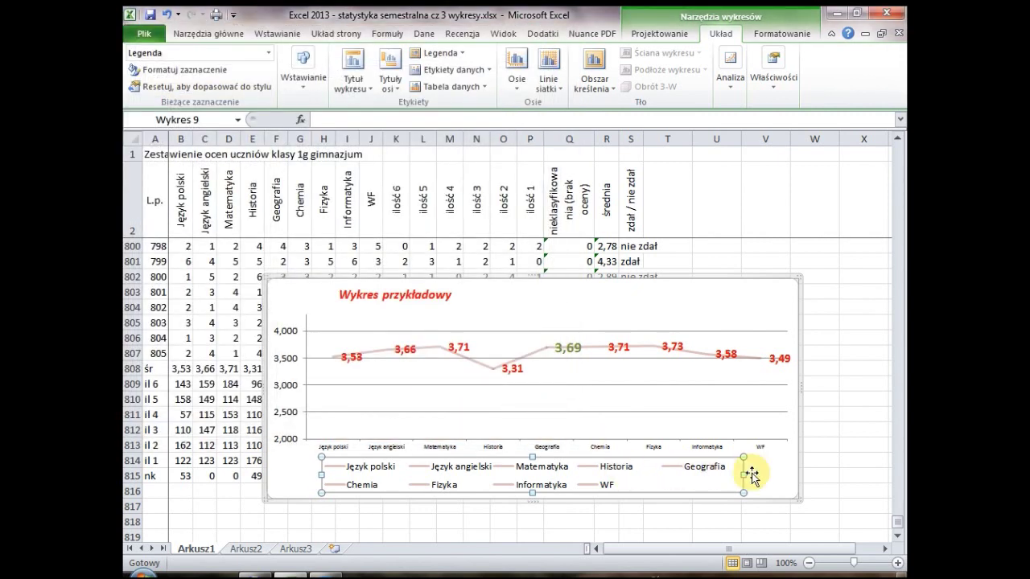
{"action": "left_click", "coordinate": [772, 470]}
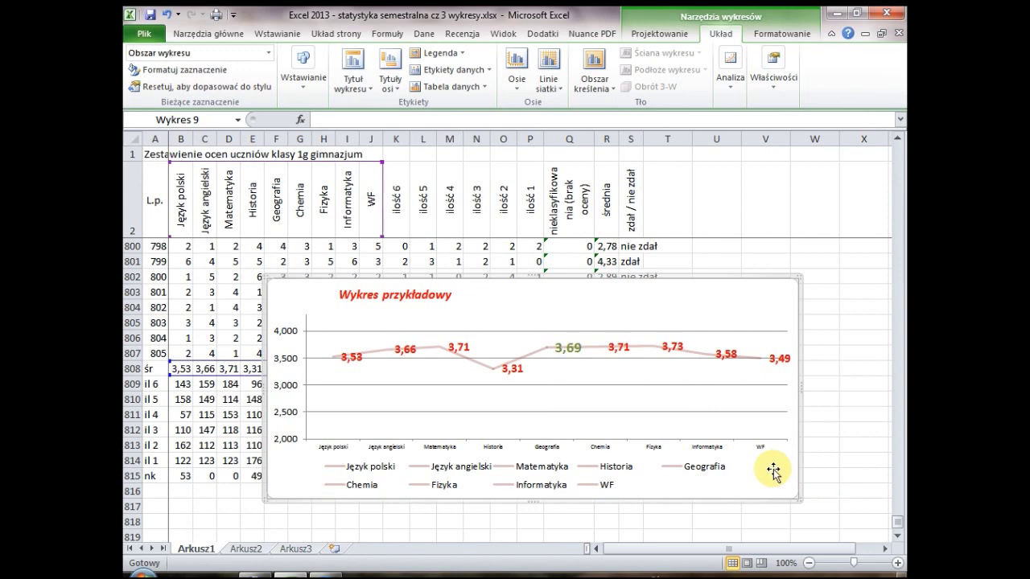
{"action": "right_click", "coordinate": [770, 474]}
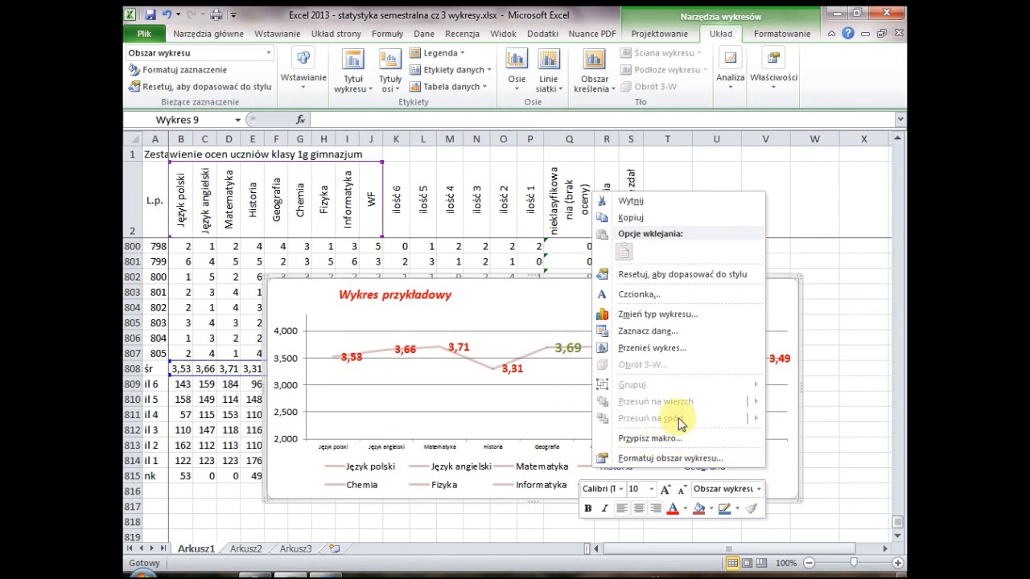
{"action": "left_click", "coordinate": [844, 334]}
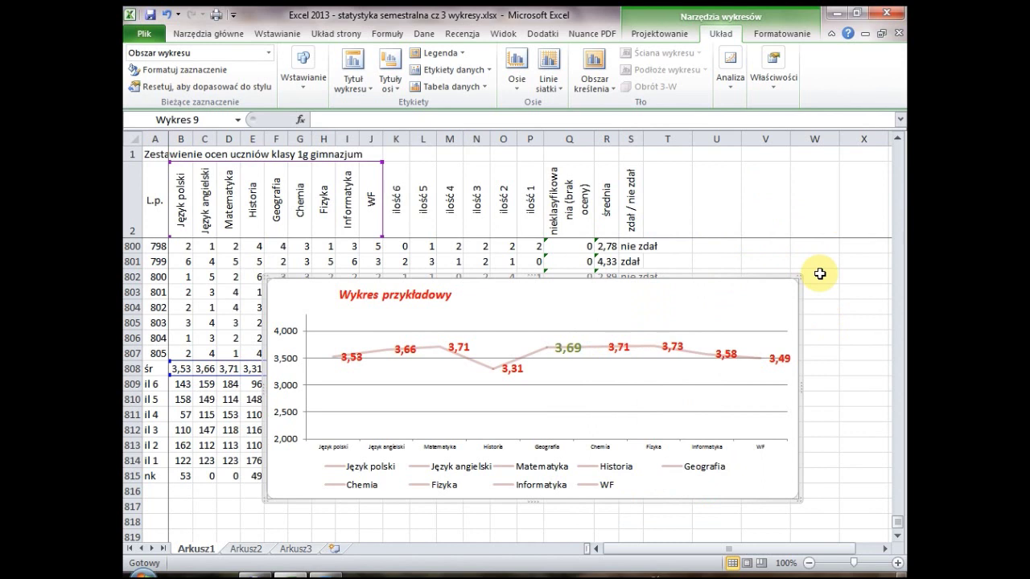
{"action": "left_click", "coordinate": [819, 274]}
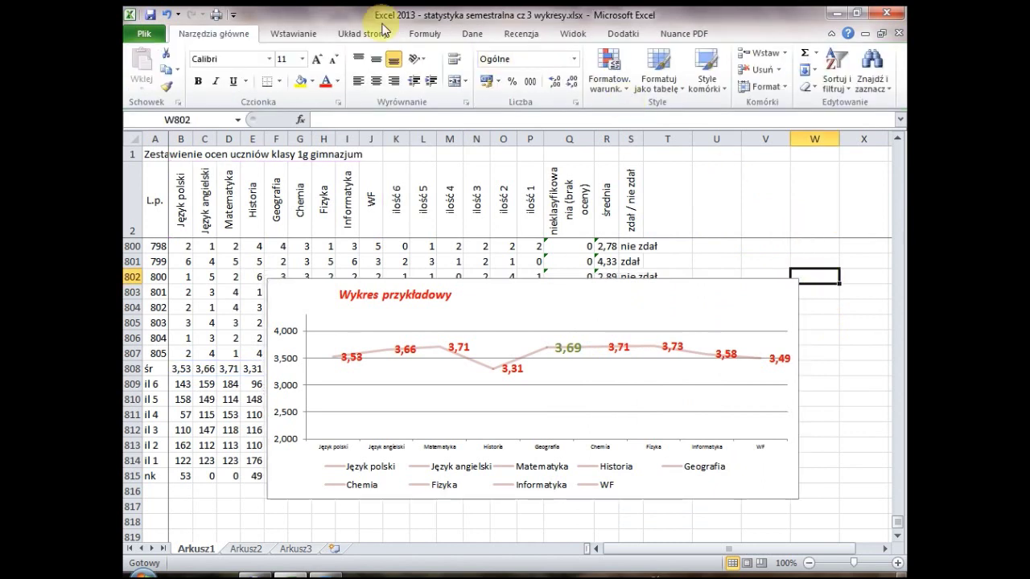
- Draw a text box in the plot area and type 'Dowolny tekst'
{"action": "left_click", "coordinate": [284, 33]}
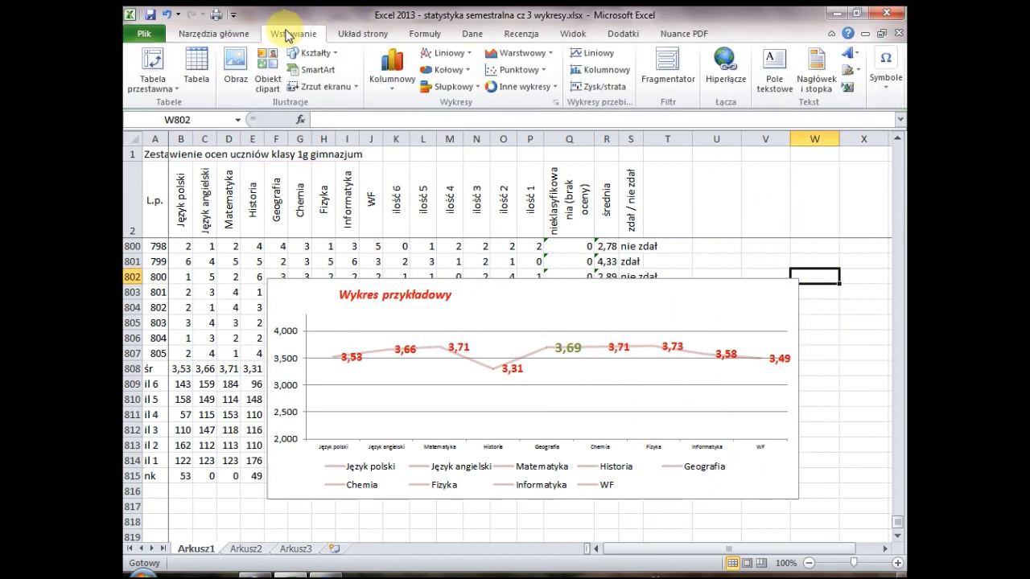
{"action": "left_click", "coordinate": [784, 94]}
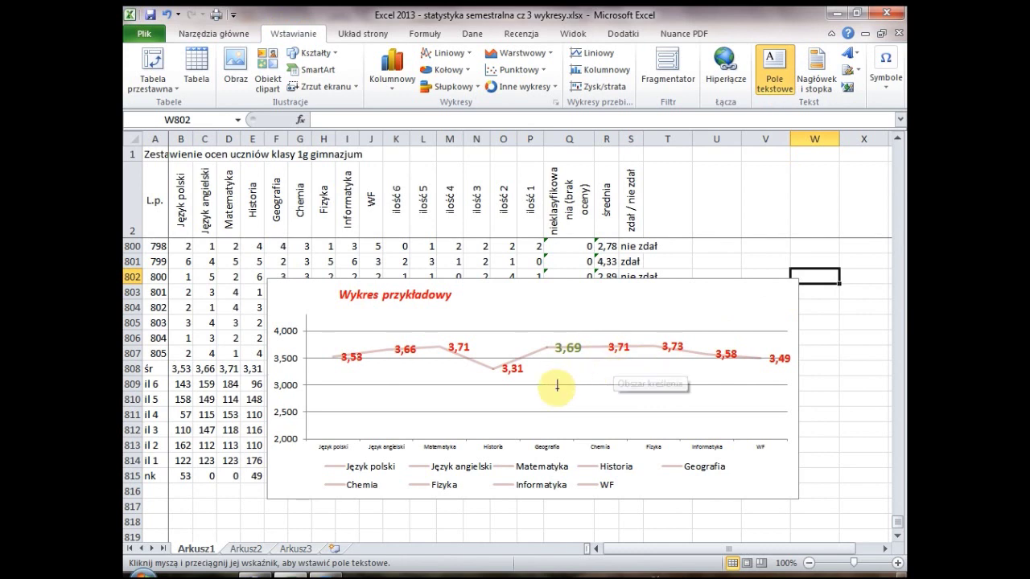
{"action": "left_click_drag", "start_coordinate": [550, 385], "coordinate": [712, 413]}
{"action": "type", "text": "Dowolny teks"}
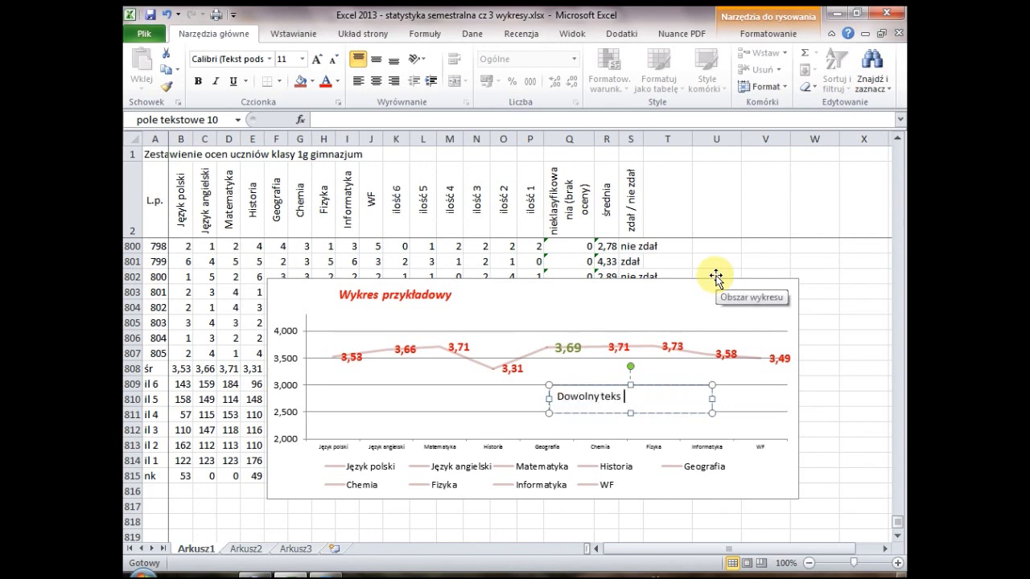
{"action": "type", "text": "t"}
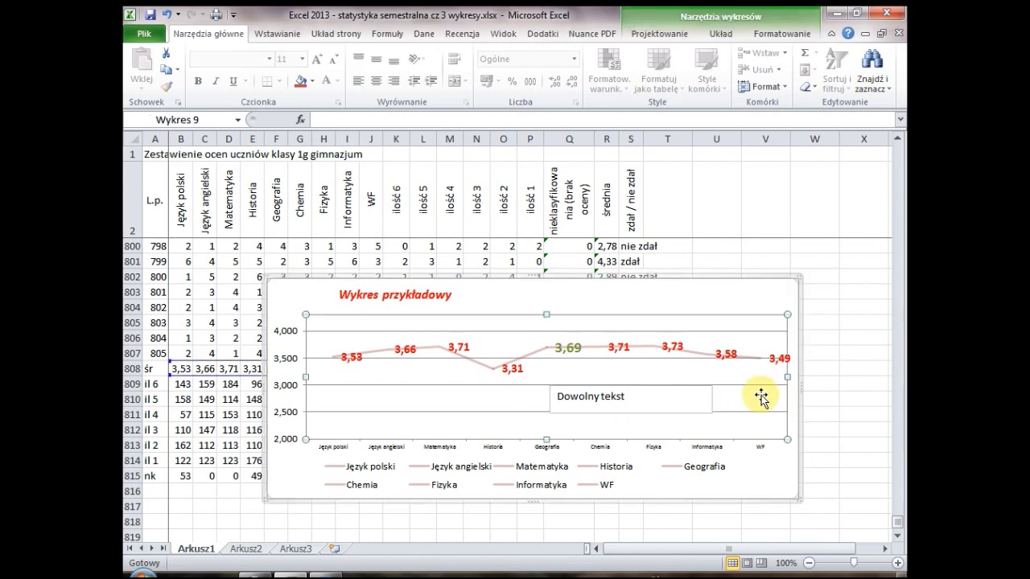
- Thicken the text box outline to 4,25 pt
{"action": "right_click", "coordinate": [680, 386]}
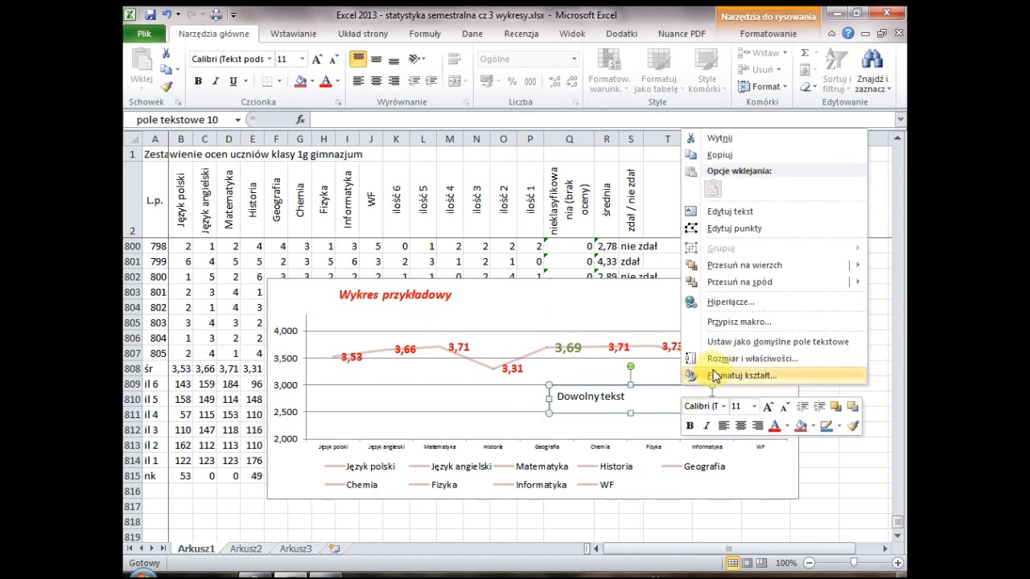
{"action": "left_click", "coordinate": [716, 376]}
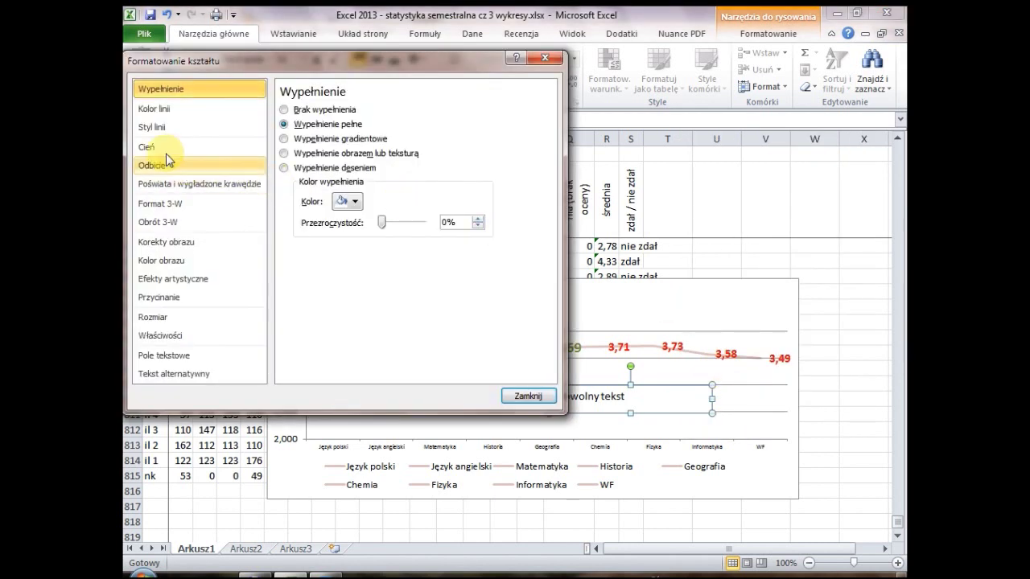
{"action": "left_click", "coordinate": [161, 115]}
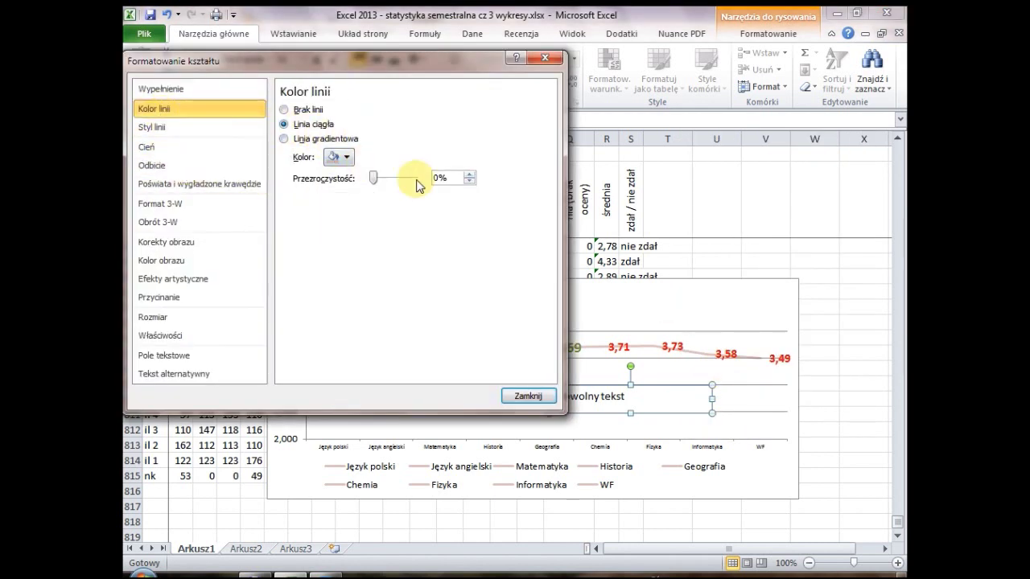
{"action": "left_click", "coordinate": [179, 129]}
{"action": "left_click", "coordinate": [397, 105]}
{"action": "left_click", "coordinate": [397, 105]}
{"action": "left_click", "coordinate": [398, 105]}
{"action": "left_click", "coordinate": [398, 105]}
{"action": "left_click", "coordinate": [397, 106]}
{"action": "left_click", "coordinate": [397, 105]}
{"action": "double_click", "coordinate": [397, 105]}
{"action": "double_click", "coordinate": [398, 105]}
{"action": "left_click", "coordinate": [398, 105]}
{"action": "double_click", "coordinate": [397, 106]}
{"action": "left_click", "coordinate": [398, 106]}
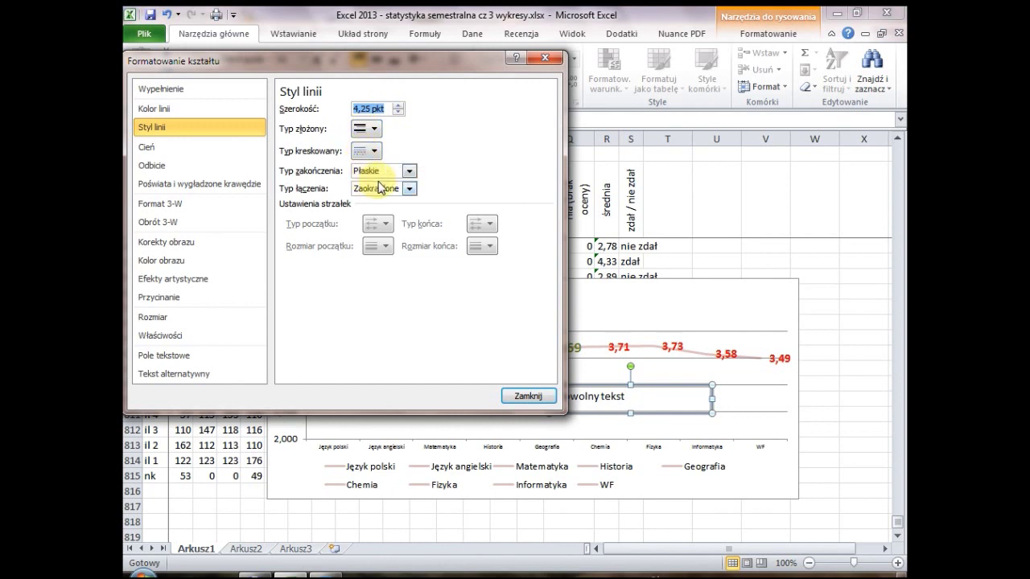
- Make the text box border dark red and move it left under Matematyka and Historia
{"action": "left_click", "coordinate": [177, 109]}
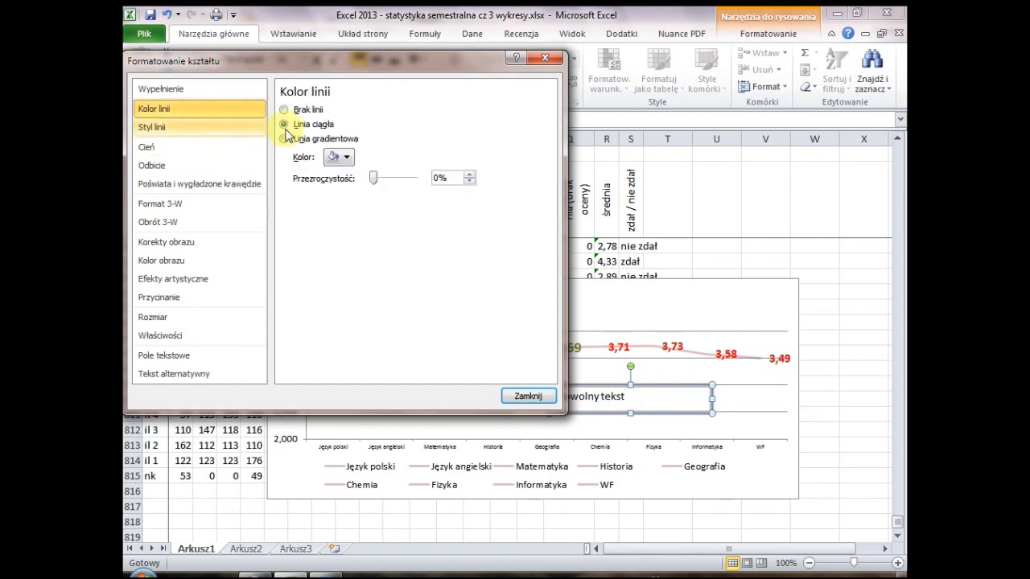
{"action": "left_click", "coordinate": [343, 156]}
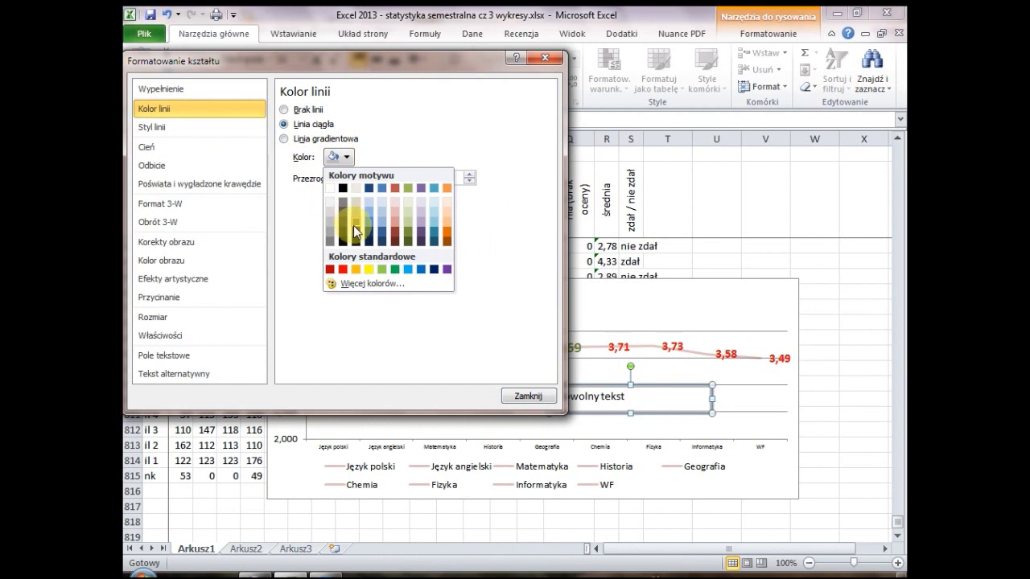
{"action": "left_click", "coordinate": [398, 239]}
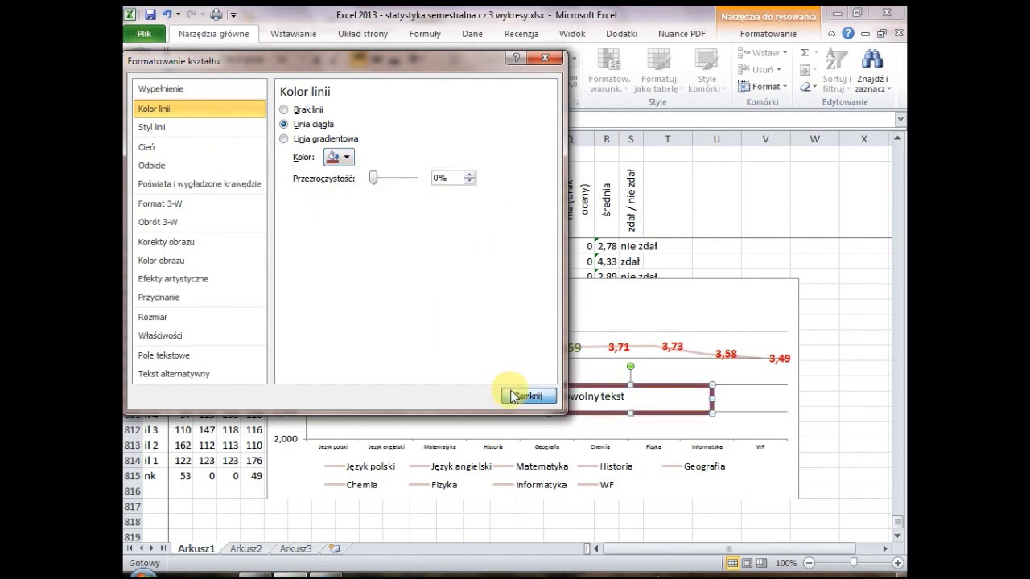
{"action": "left_click", "coordinate": [515, 396]}
{"action": "left_click_drag", "start_coordinate": [623, 385], "coordinate": [463, 385]}
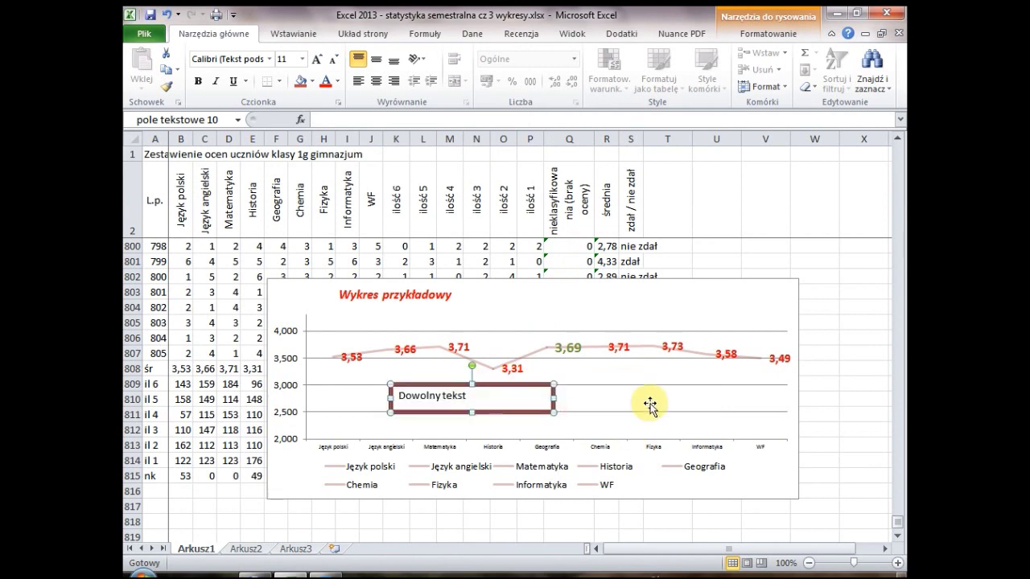
{"action": "left_click", "coordinate": [650, 403]}
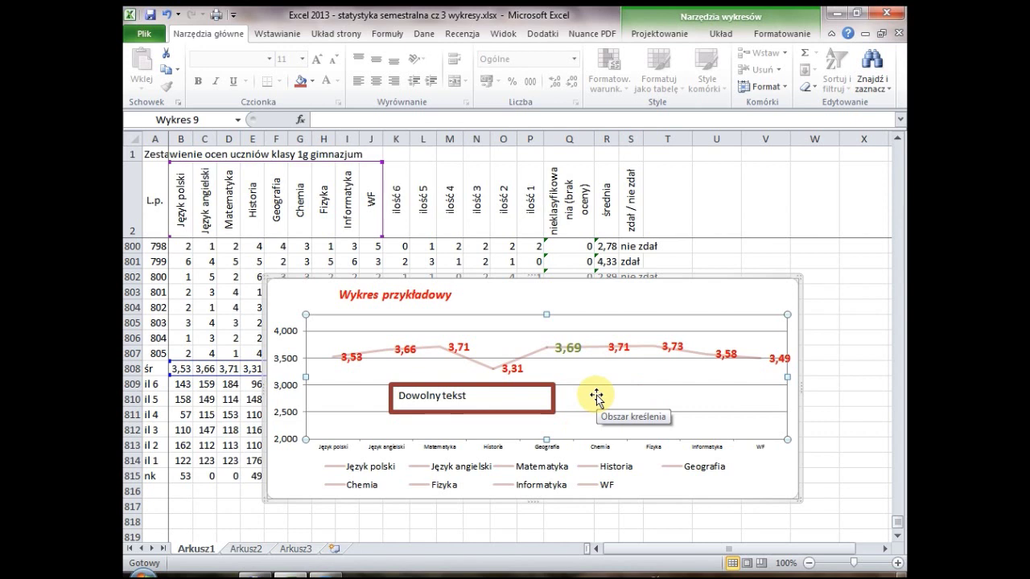
- Change the chart's average data series to the clustered column chart type
{"action": "left_click", "coordinate": [277, 36]}
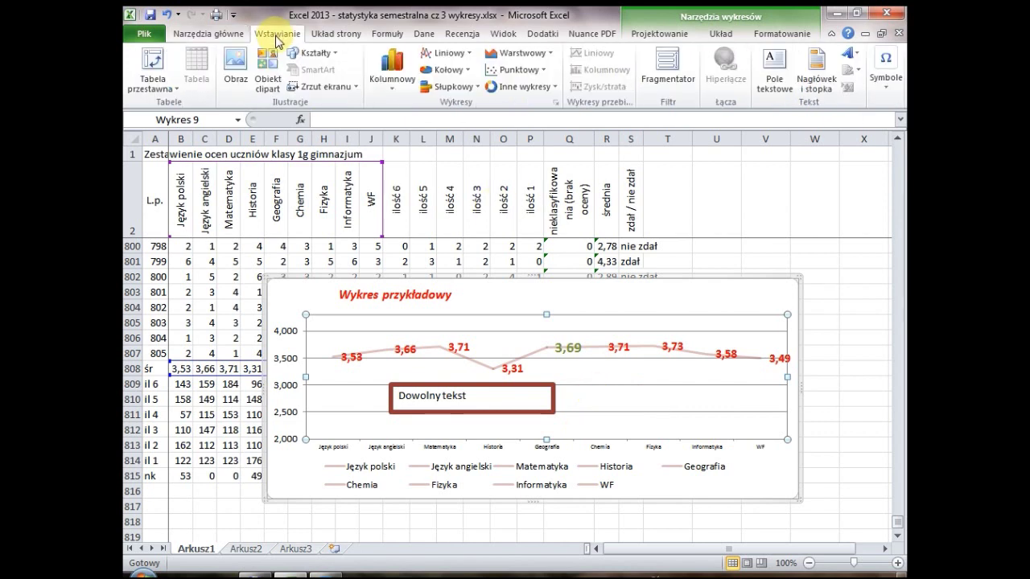
{"action": "left_click", "coordinate": [480, 366]}
{"action": "right_click", "coordinate": [479, 366]}
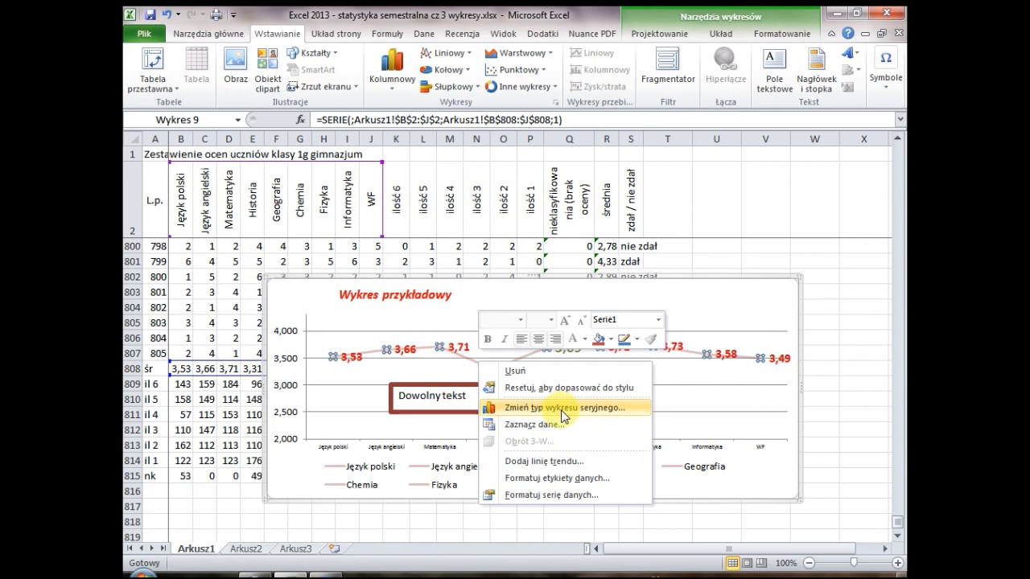
{"action": "left_click", "coordinate": [563, 410]}
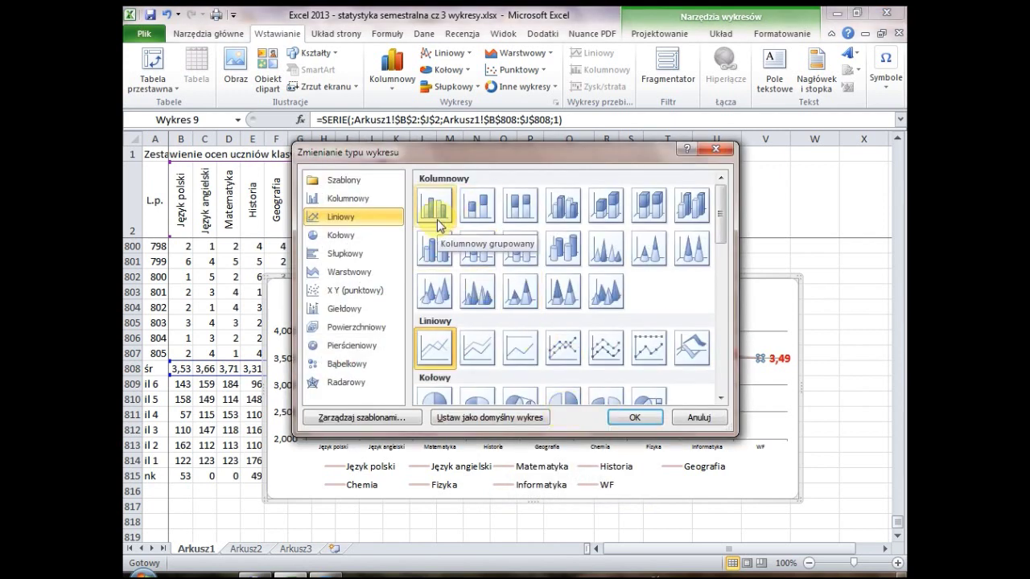
{"action": "left_click", "coordinate": [435, 208]}
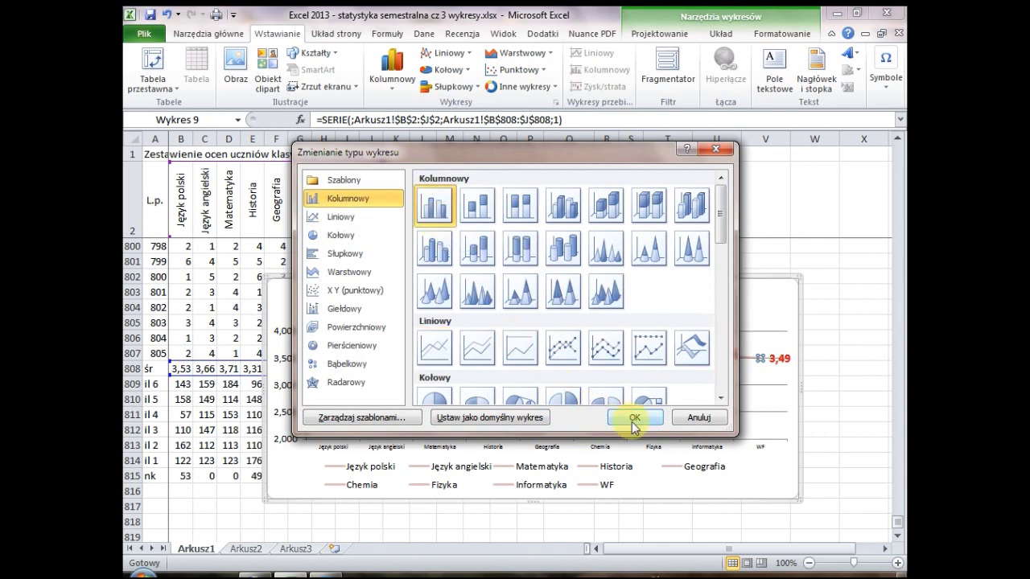
{"action": "left_click", "coordinate": [632, 418]}
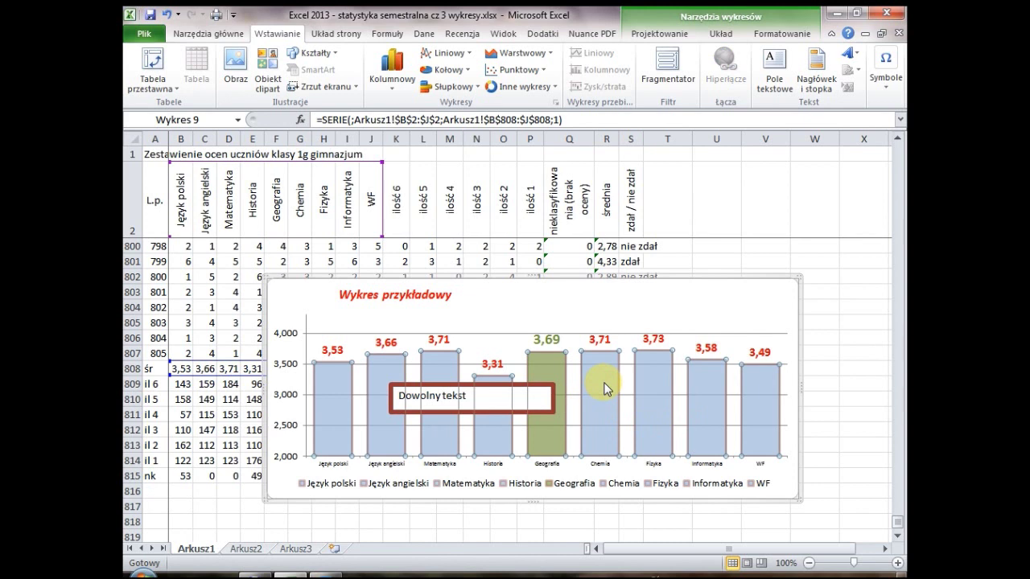
- Select only the Chemia column as a single data point
{"action": "right_click", "coordinate": [605, 390]}
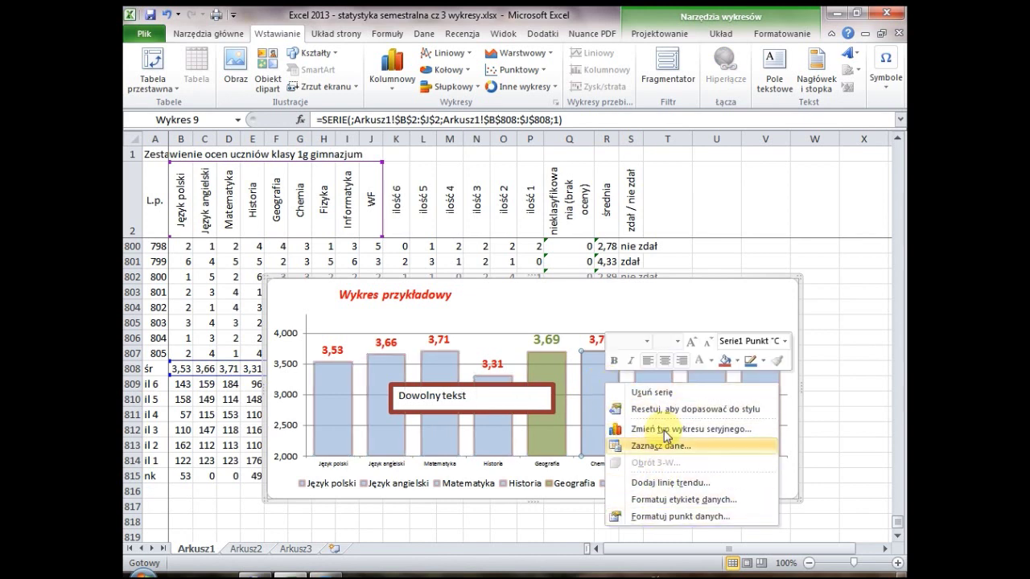
{"action": "left_click", "coordinate": [632, 319]}
{"action": "left_click", "coordinate": [824, 336]}
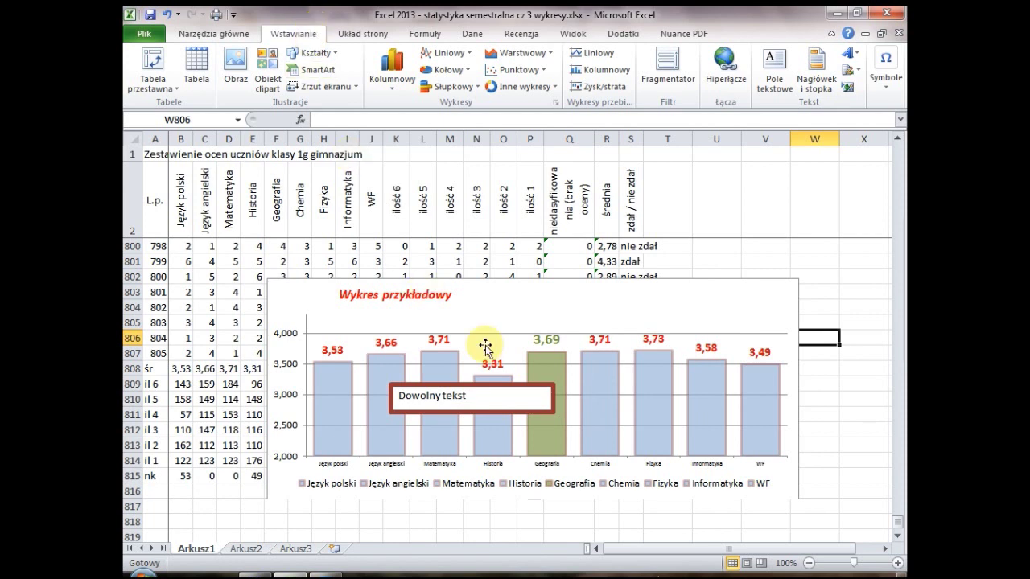
{"action": "left_click", "coordinate": [602, 376]}
{"action": "left_click", "coordinate": [602, 376]}
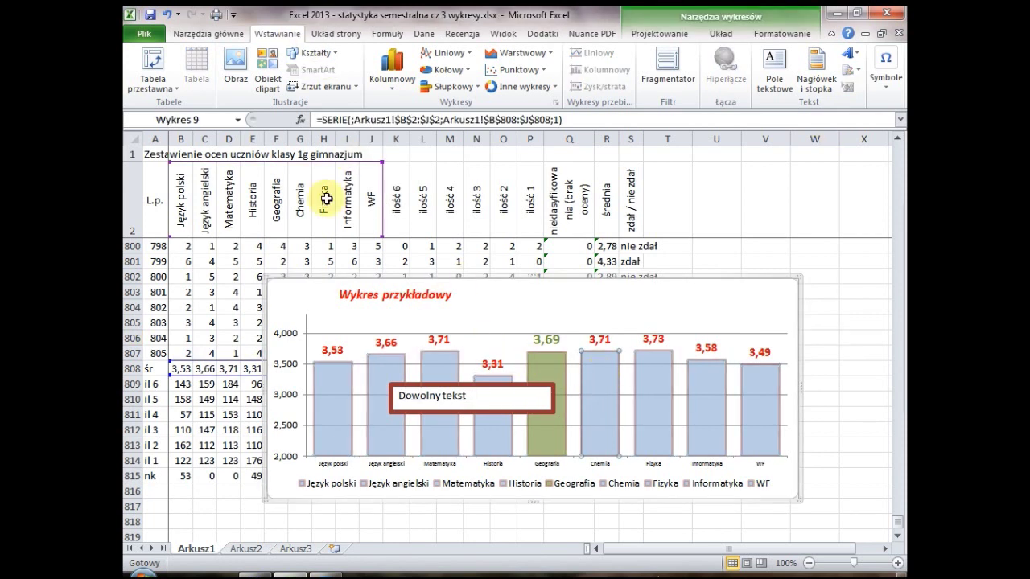
- Insert the Pustynia.jpg photo, copy it, and undo the insertion
{"action": "left_click", "coordinate": [235, 71]}
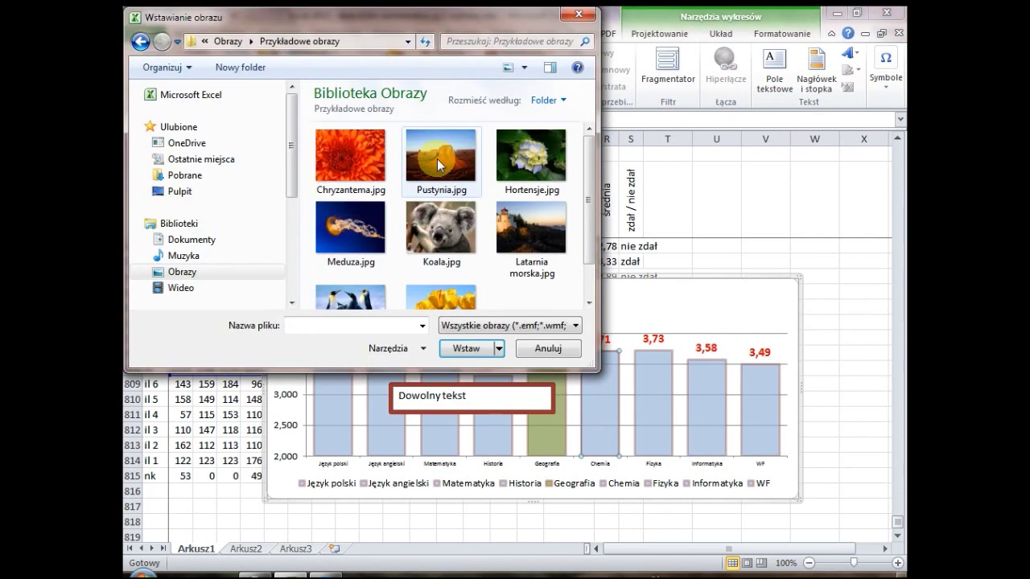
{"action": "double_click", "coordinate": [437, 158]}
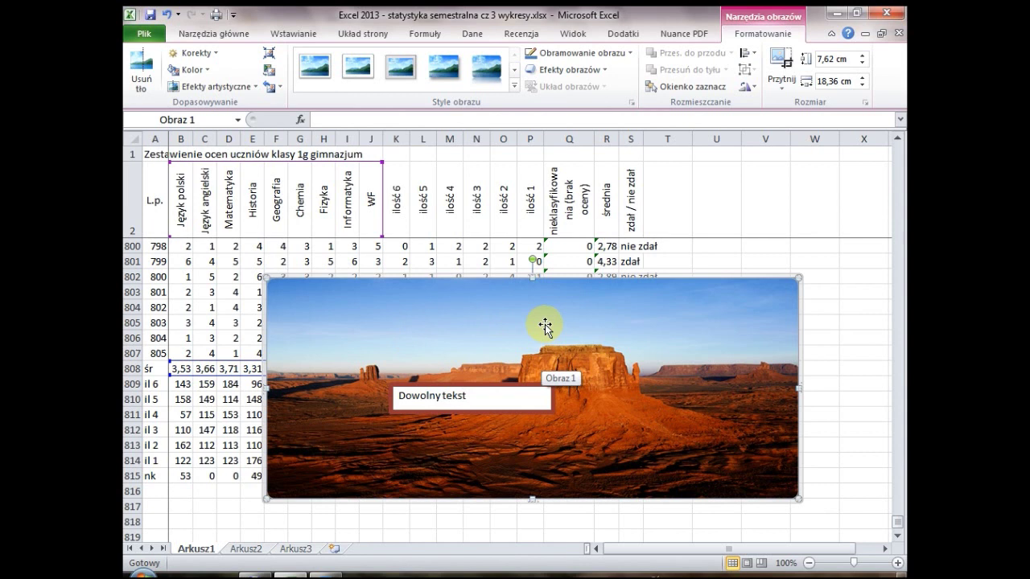
{"action": "right_click", "coordinate": [545, 313]}
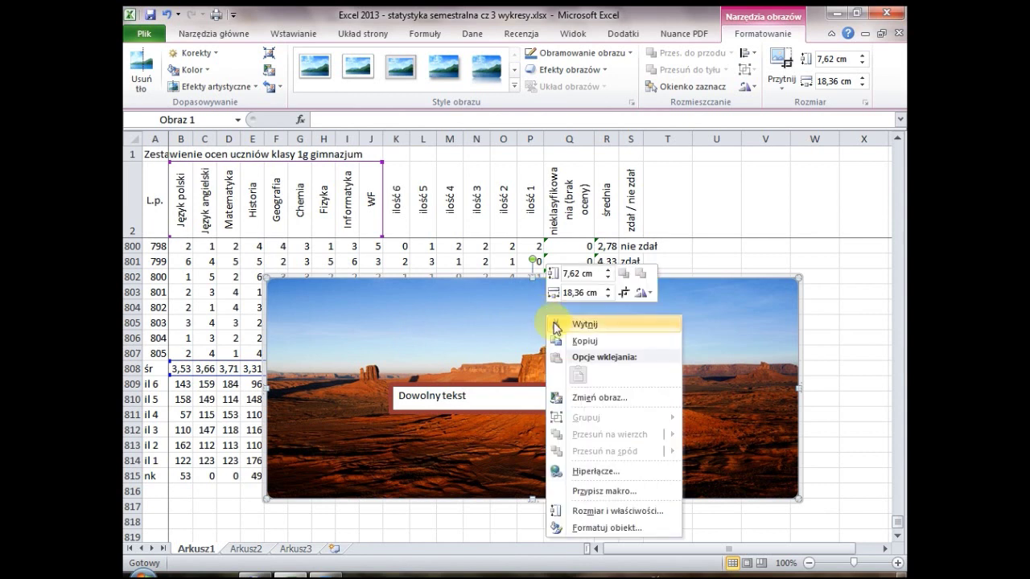
{"action": "left_click", "coordinate": [577, 341]}
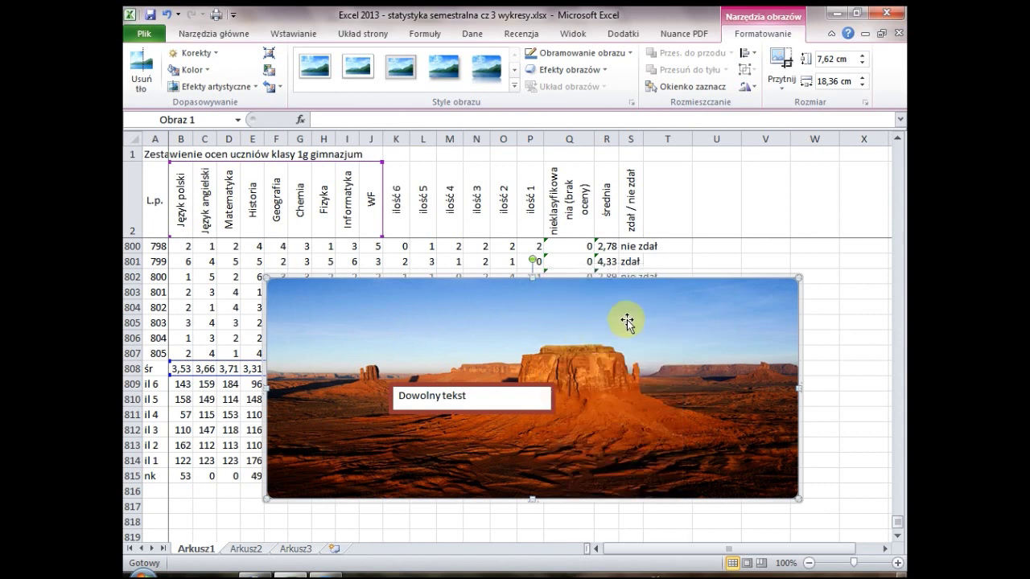
{"action": "key", "text": "ctrl+z"}
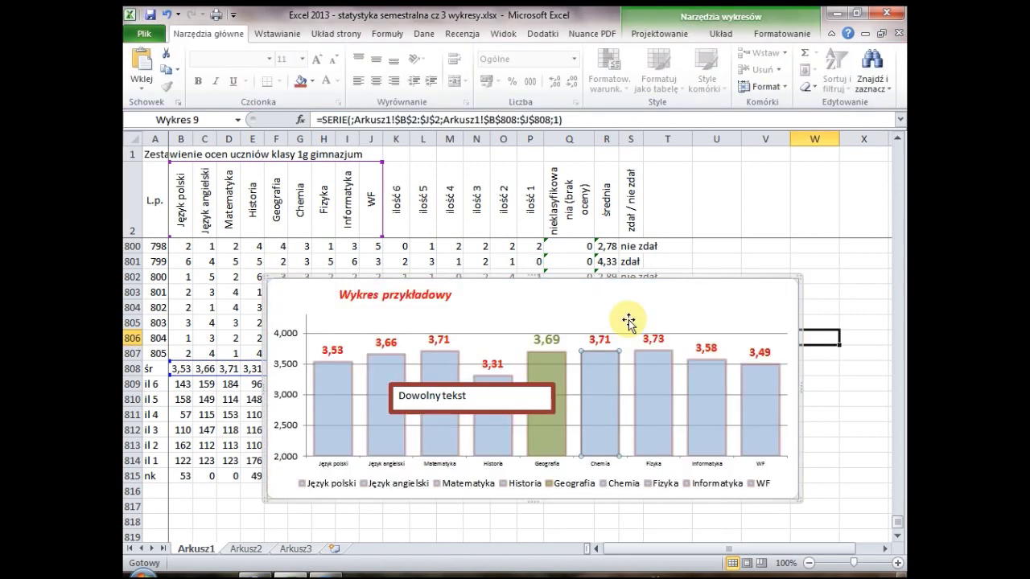
- Paste the copied desert photo into the Chemia column as its fill
{"action": "right_click", "coordinate": [607, 390]}
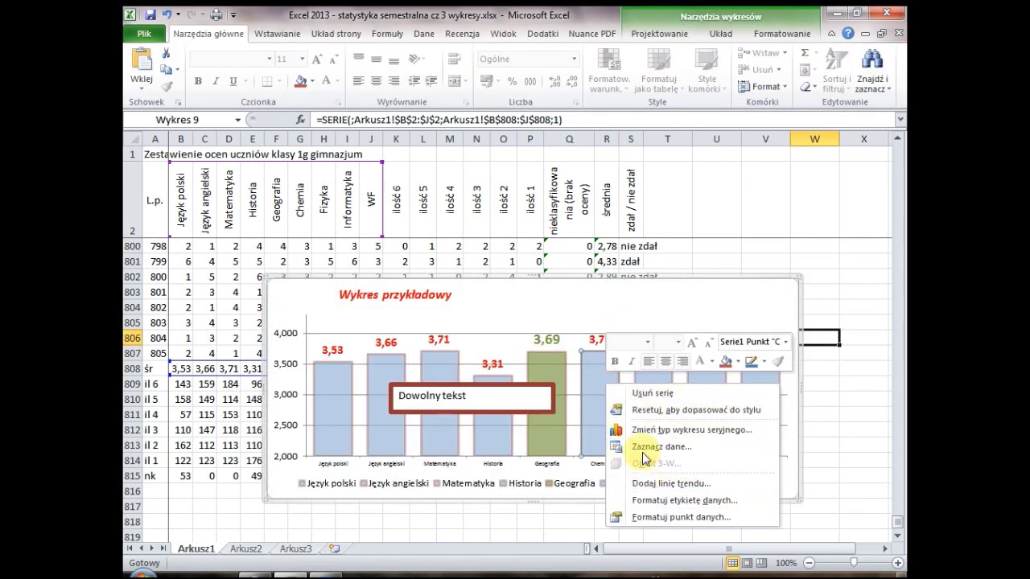
{"action": "left_click", "coordinate": [143, 90]}
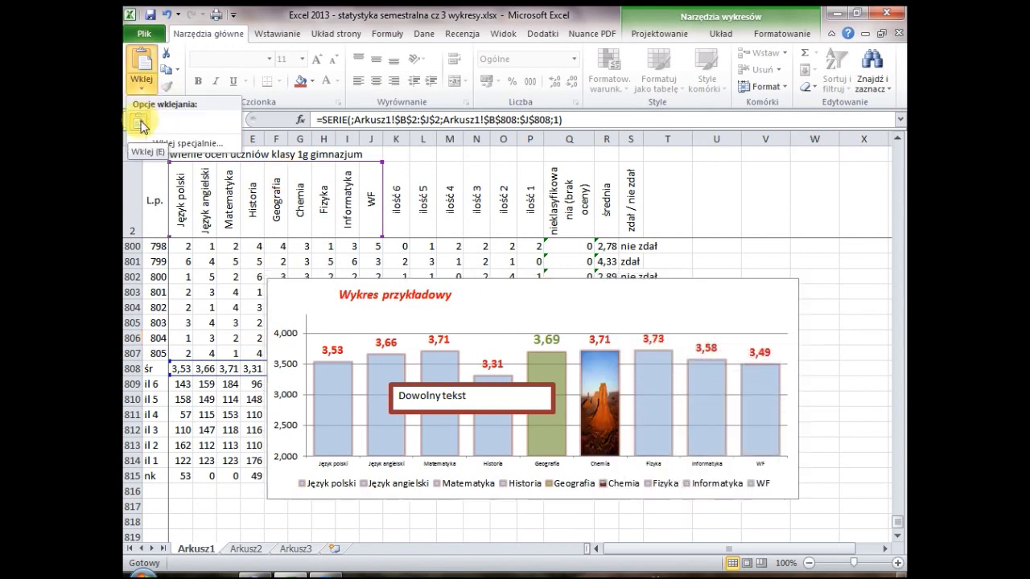
{"action": "left_click", "coordinate": [140, 123]}
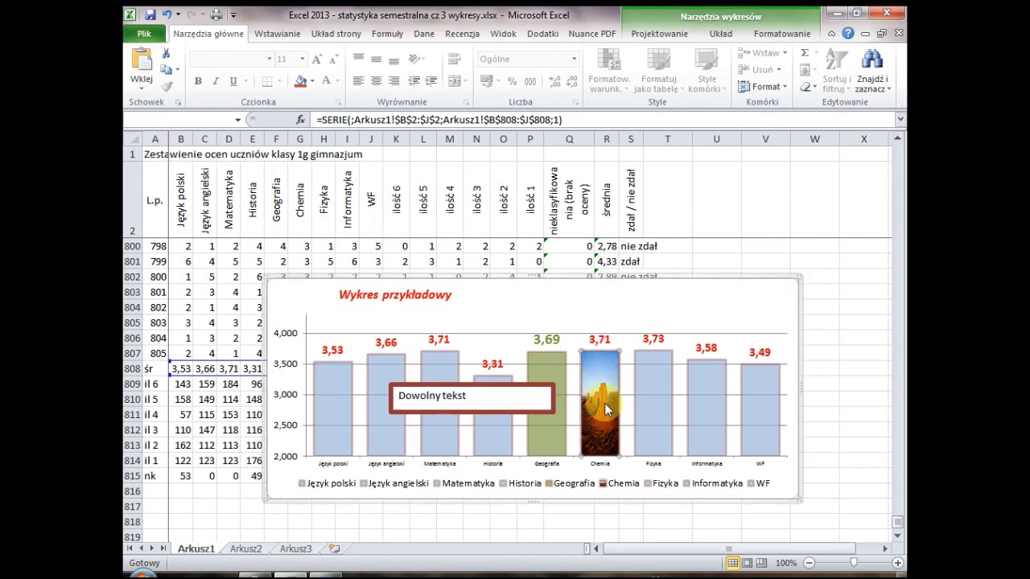
{"action": "left_click", "coordinate": [834, 344]}
{"action": "key", "text": "alt+n"}
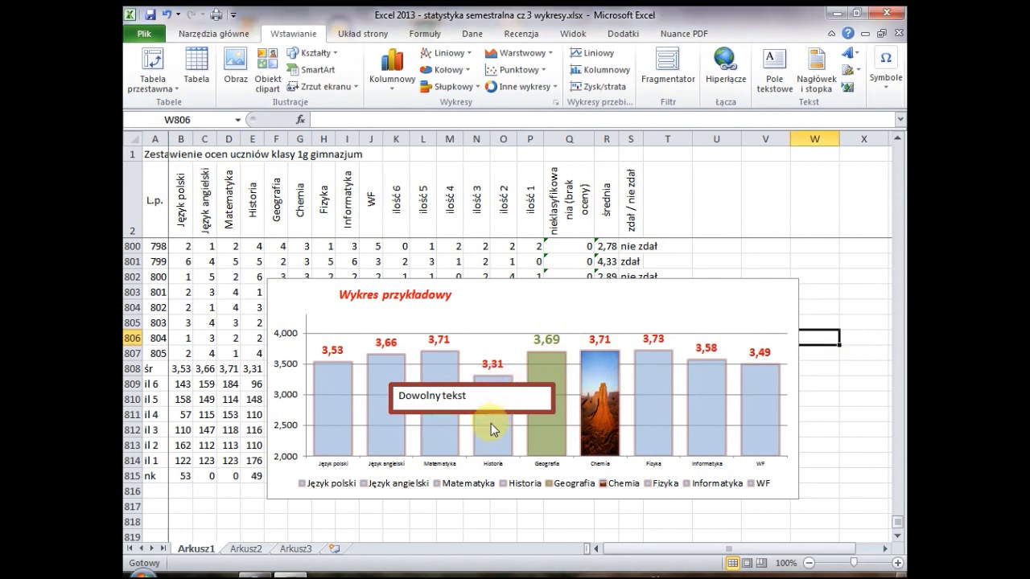
- Move the Dowolny tekst box down to the chart's lower left
{"action": "left_click", "coordinate": [494, 392]}
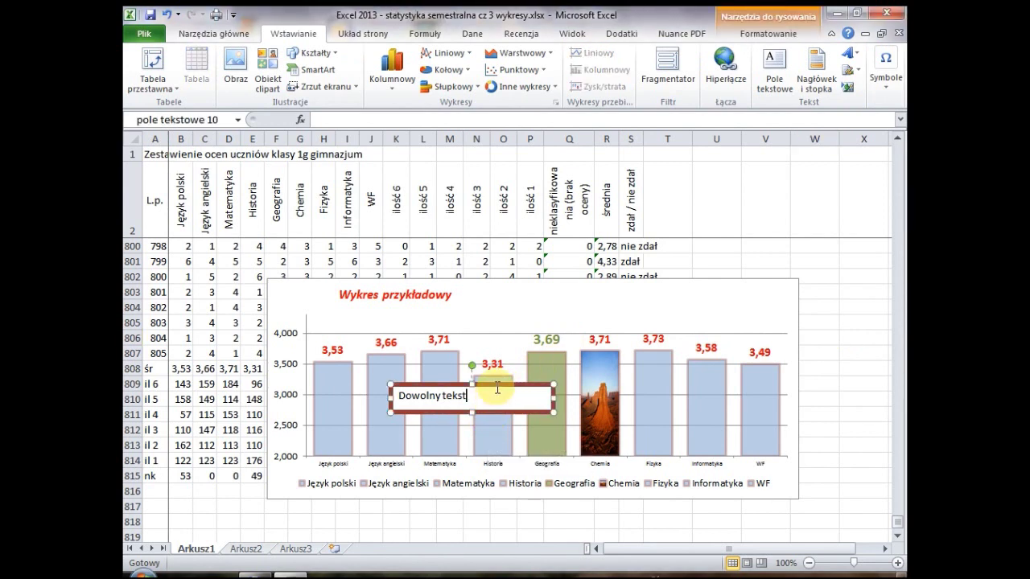
{"action": "left_click_drag", "start_coordinate": [496, 385], "coordinate": [453, 441]}
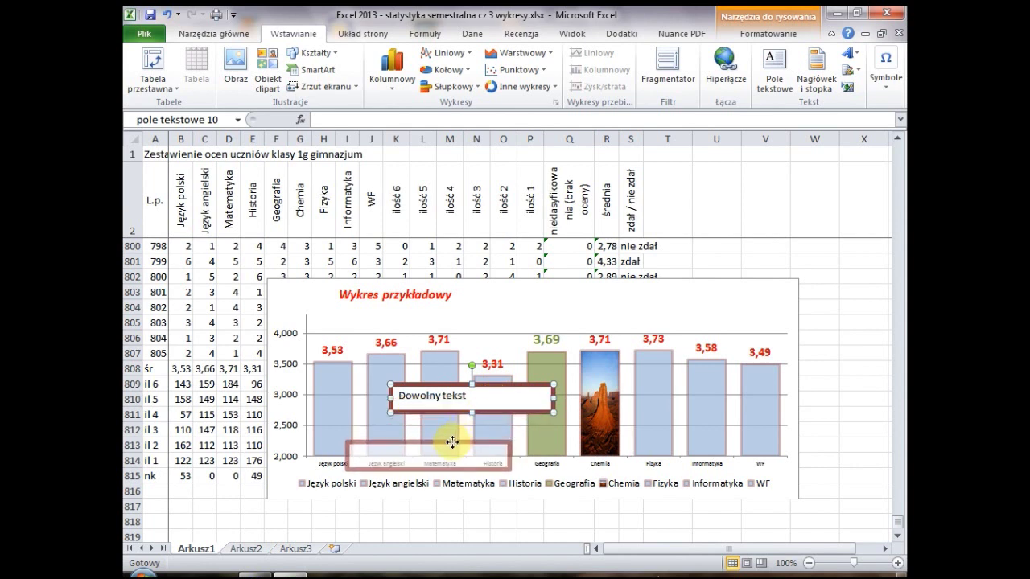
{"action": "left_click_drag", "start_coordinate": [452, 441], "coordinate": [452, 442]}
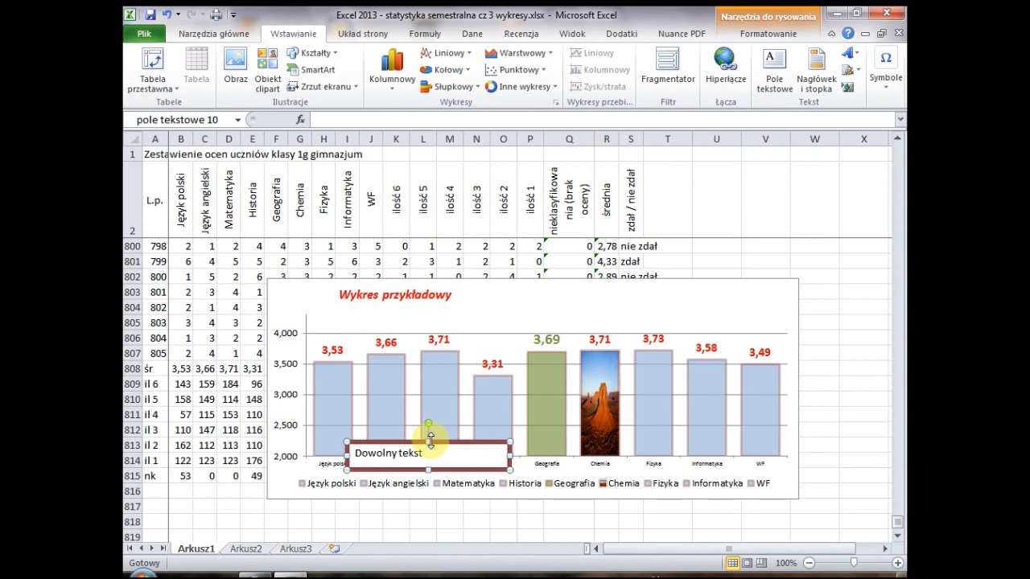
- Draw a straight arrow from the Matematyka column to the Chemia column
{"action": "left_click", "coordinate": [337, 57]}
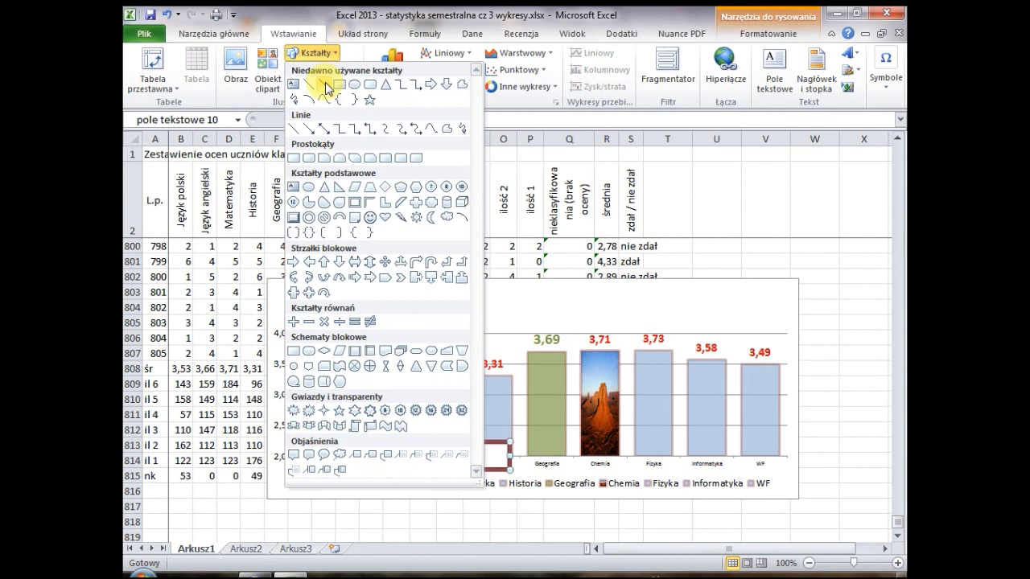
{"action": "left_click", "coordinate": [330, 87]}
{"action": "mouse_move", "coordinate": [425, 377]}
{"action": "left_mouse_down"}
{"action": "mouse_move", "coordinate": [609, 414]}
{"action": "mouse_move", "coordinate": [593, 414]}
{"action": "left_mouse_up"}
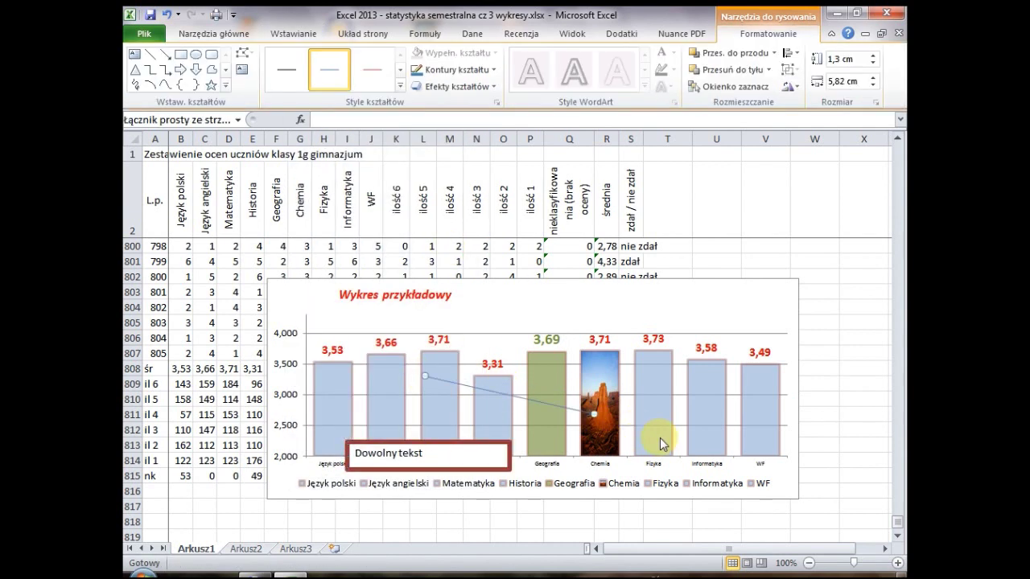
- Set the arrow's line width to 3 pt and move its start onto the Dowolny tekst box
{"action": "right_click", "coordinate": [533, 401]}
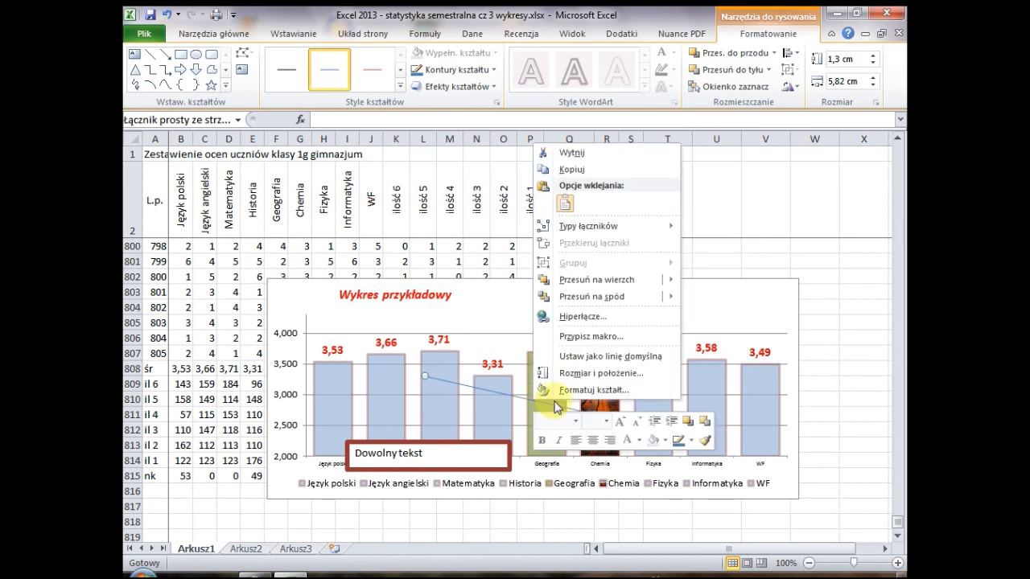
{"action": "left_click", "coordinate": [588, 390]}
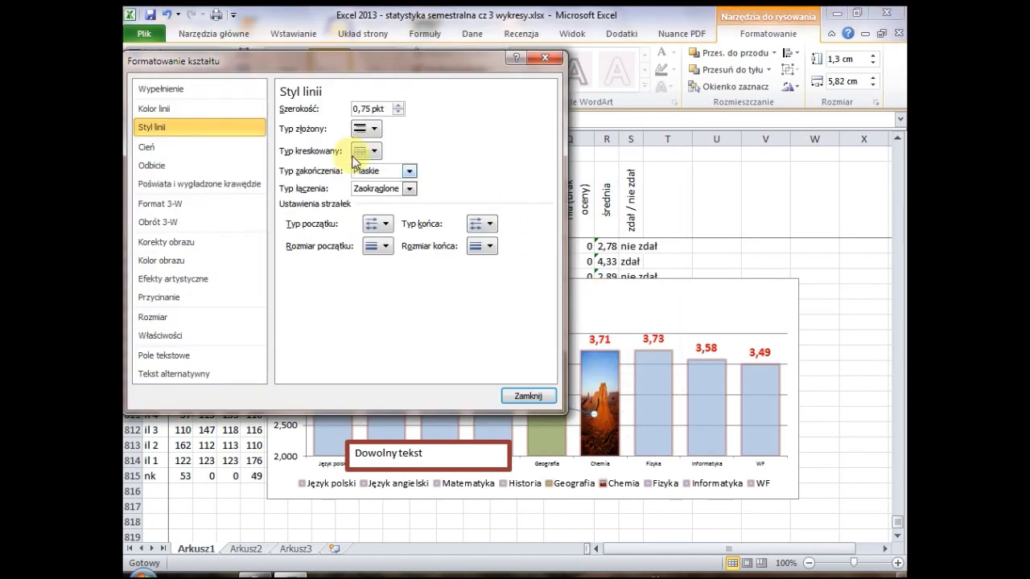
{"action": "left_click", "coordinate": [398, 106]}
{"action": "left_click", "coordinate": [397, 106]}
{"action": "left_click", "coordinate": [398, 106]}
{"action": "left_click", "coordinate": [397, 105]}
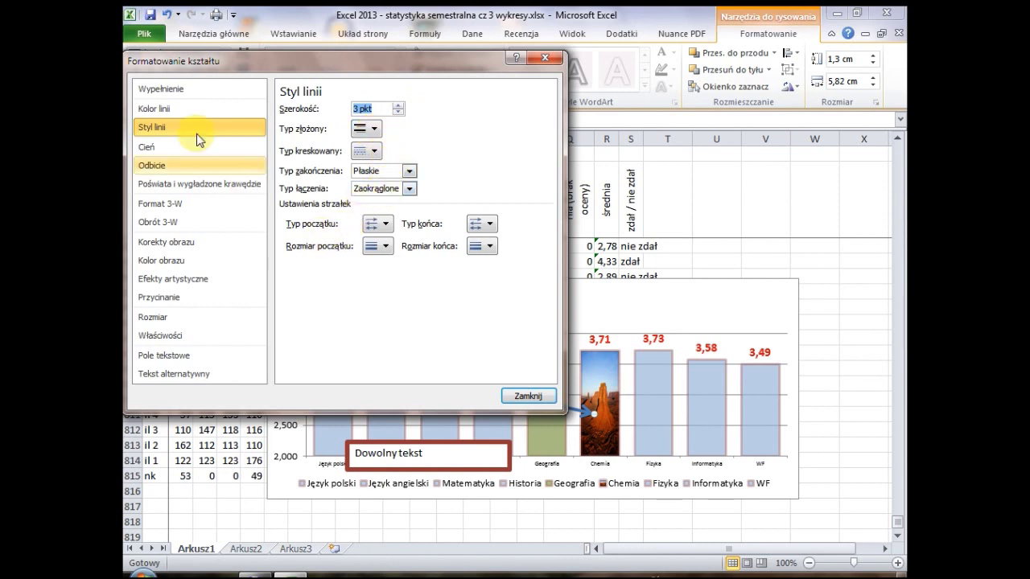
{"action": "left_click", "coordinate": [169, 108]}
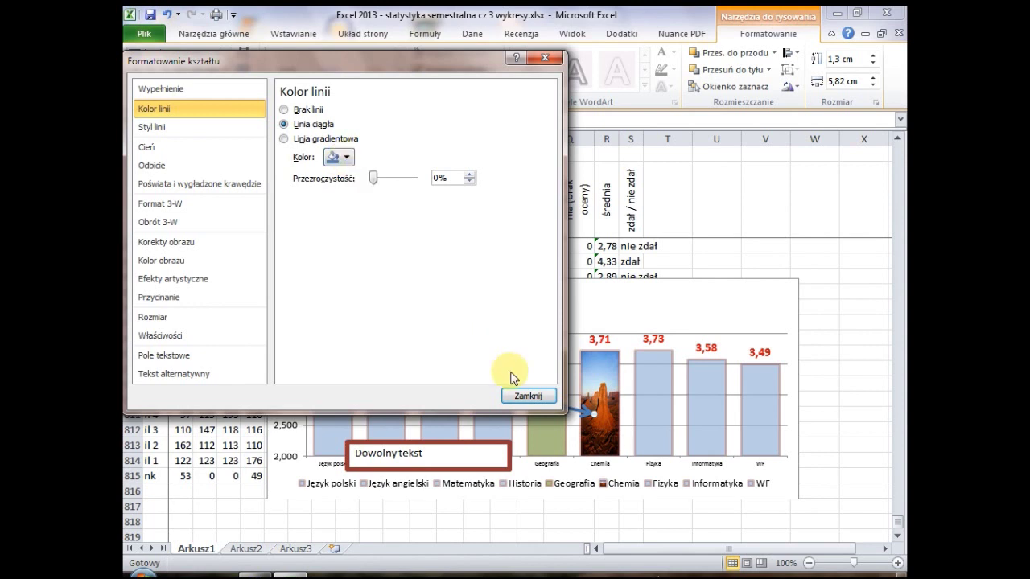
{"action": "left_click", "coordinate": [528, 396]}
{"action": "left_click_drag", "start_coordinate": [425, 381], "coordinate": [445, 442]}
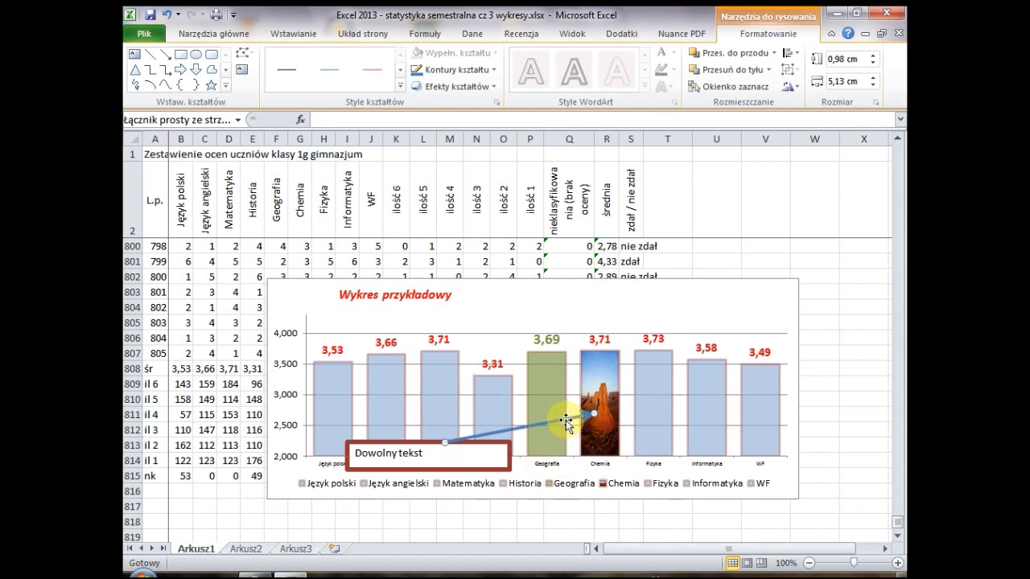
{"action": "left_click", "coordinate": [549, 481]}
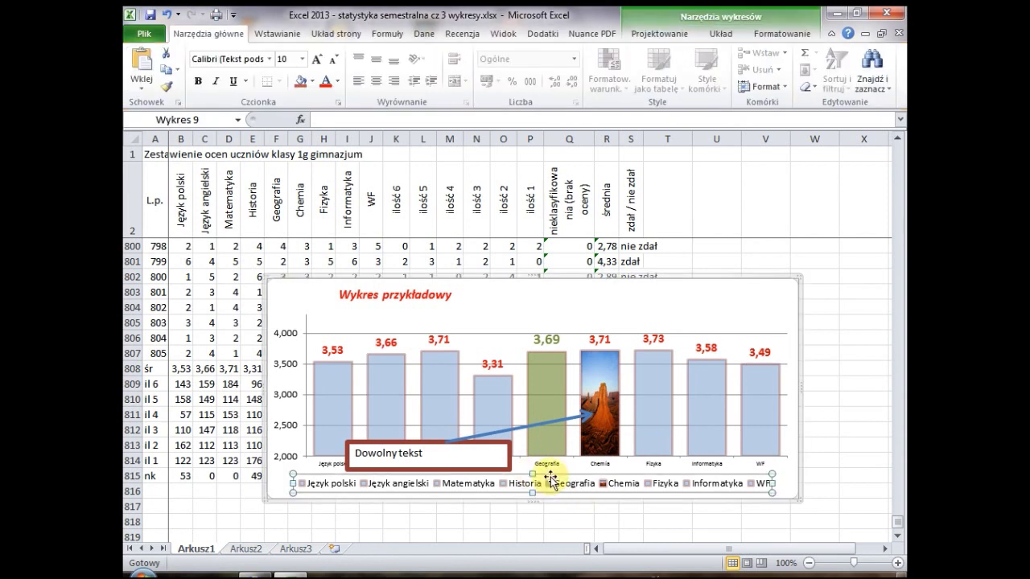
- Move the legend to the chart top, just under the title
{"action": "left_click_drag", "start_coordinate": [549, 480], "coordinate": [581, 310]}
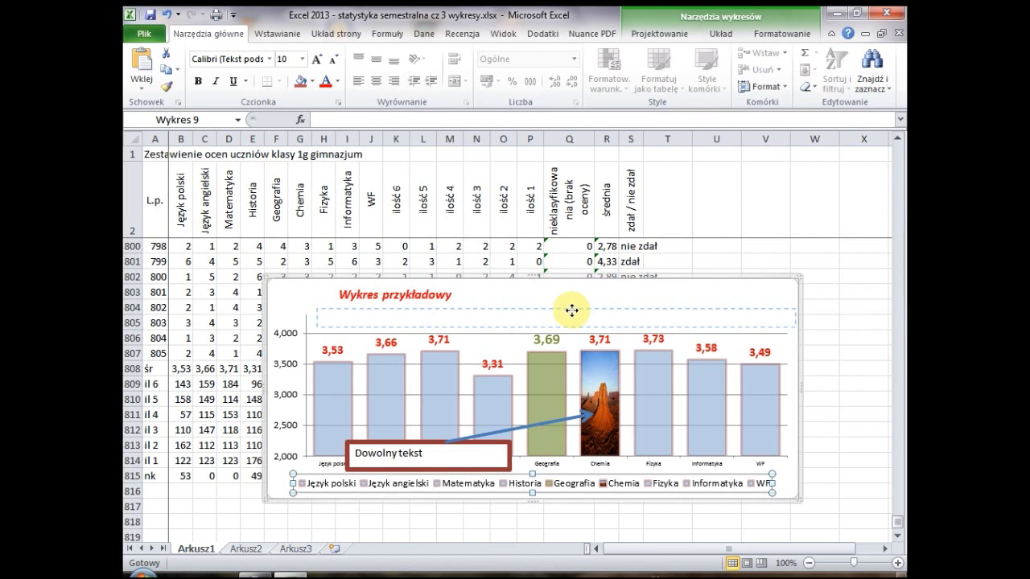
{"action": "left_click_drag", "start_coordinate": [582, 310], "coordinate": [569, 310]}
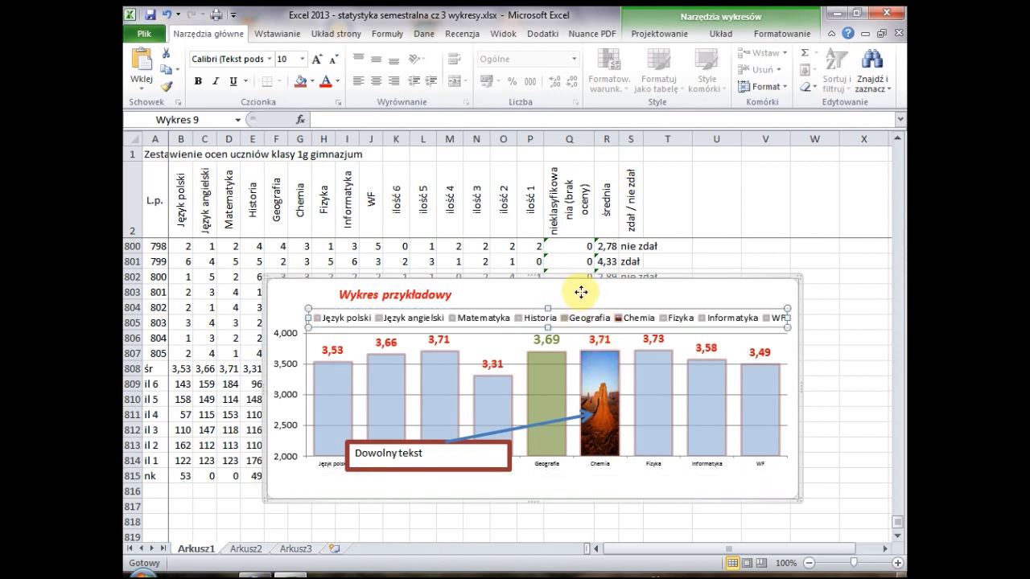
{"action": "left_click", "coordinate": [582, 292]}
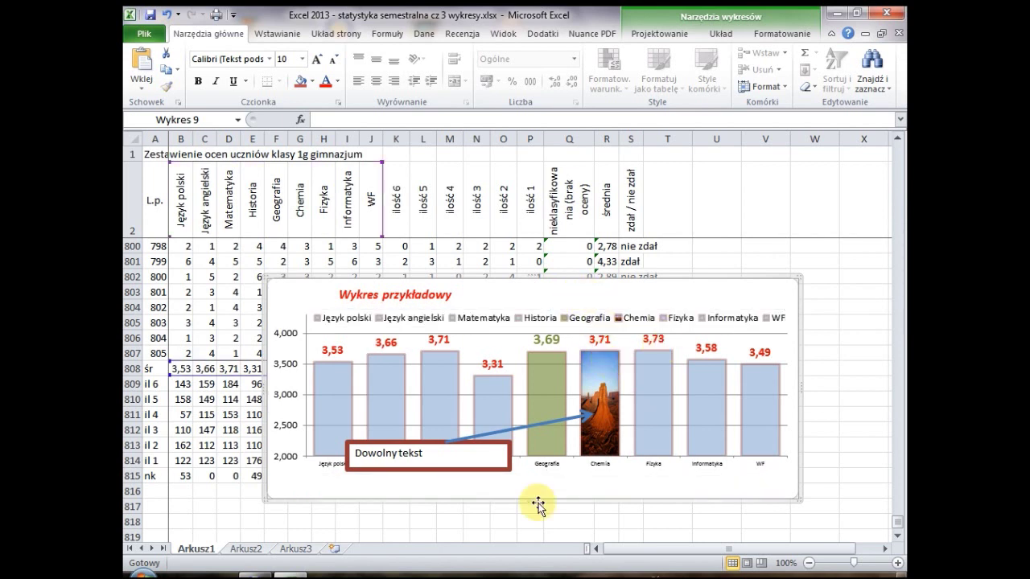
- Move the Dowolny tekst box below the category labels and make it shorter
{"action": "left_click", "coordinate": [434, 445]}
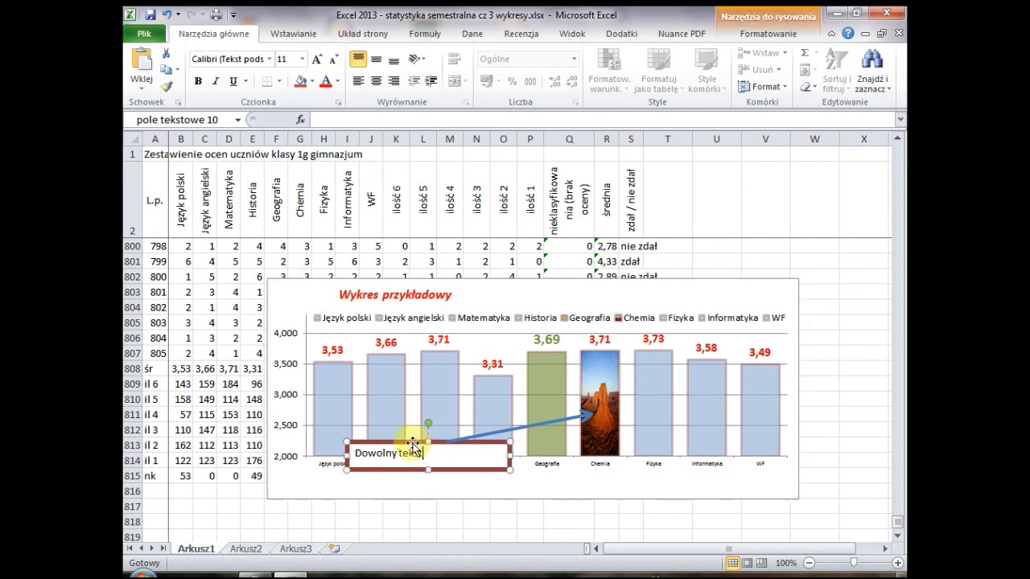
{"action": "left_click_drag", "start_coordinate": [412, 441], "coordinate": [412, 470]}
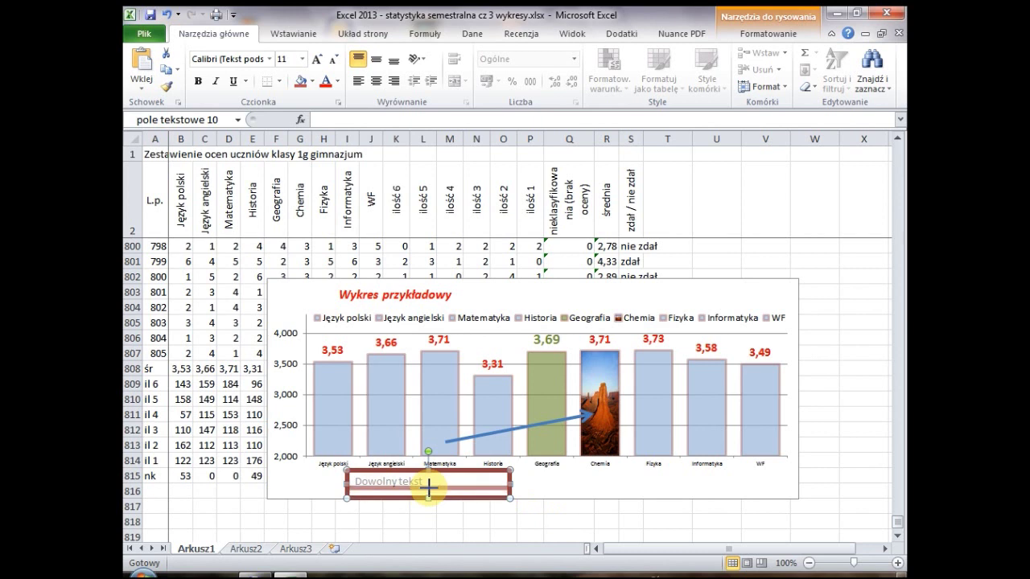
{"action": "left_click_drag", "start_coordinate": [430, 497], "coordinate": [434, 489]}
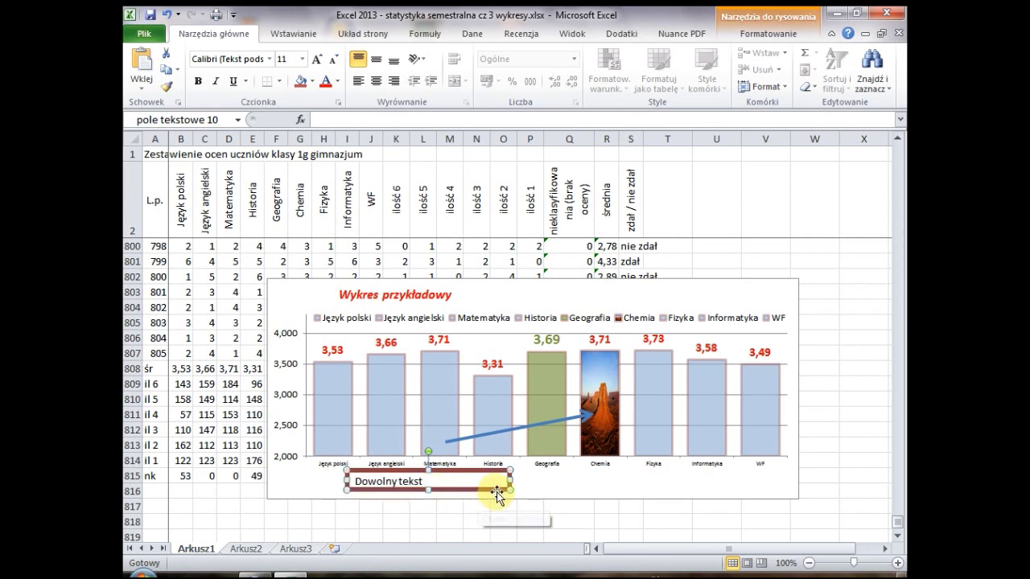
{"action": "left_click", "coordinate": [574, 492]}
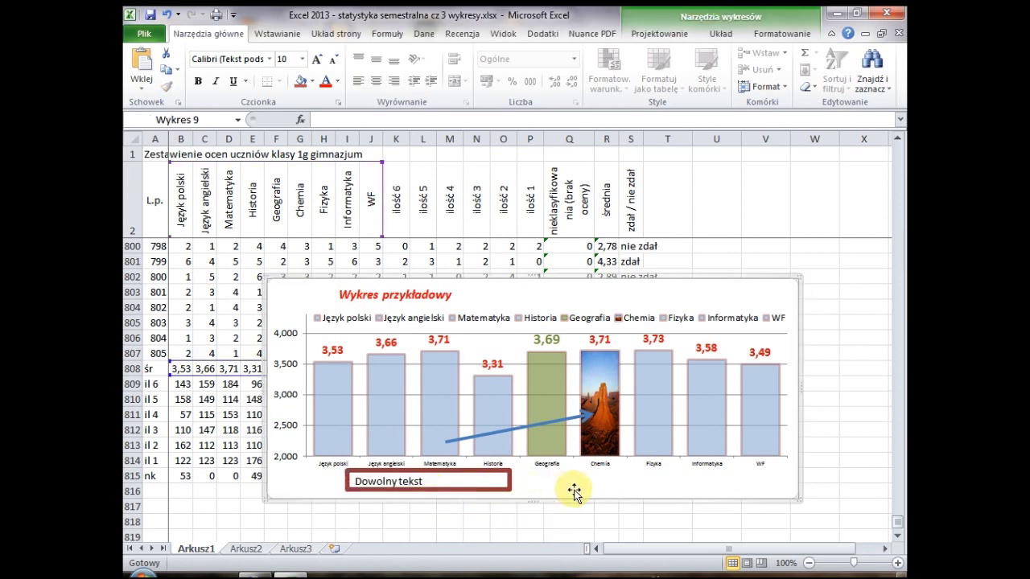
- Reattach the arrow's start to the relocated Dowolny tekst box
{"action": "left_click", "coordinate": [447, 440]}
{"action": "left_click_drag", "start_coordinate": [446, 440], "coordinate": [458, 480]}
{"action": "left_click", "coordinate": [541, 481]}
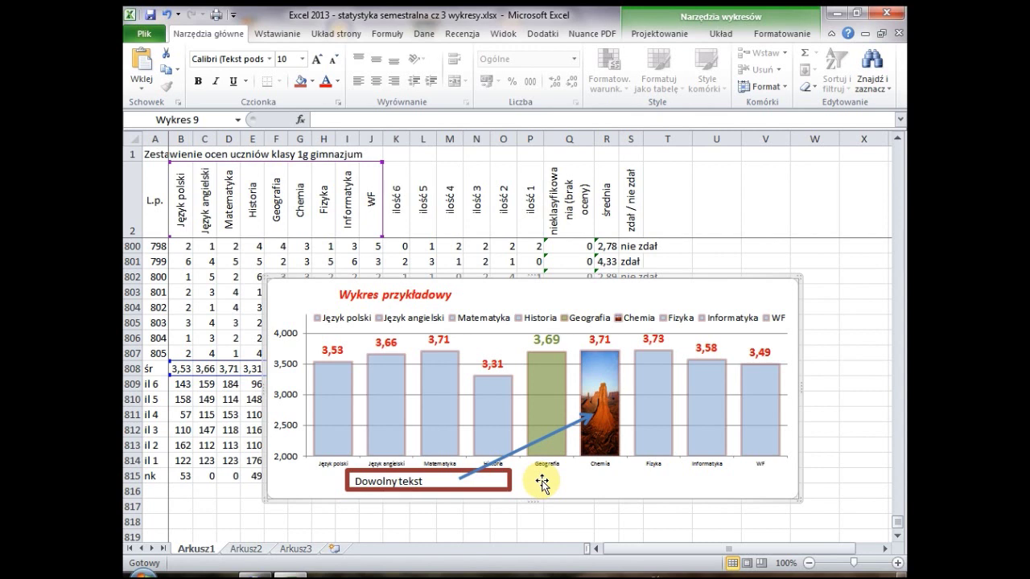
{"action": "right_click", "coordinate": [543, 484]}
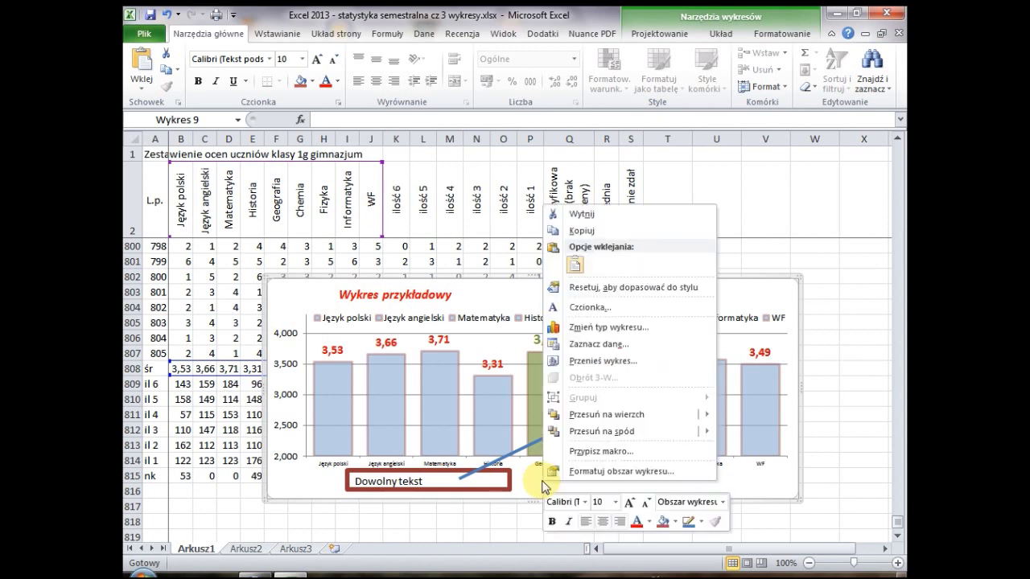
{"action": "left_click", "coordinate": [606, 473]}
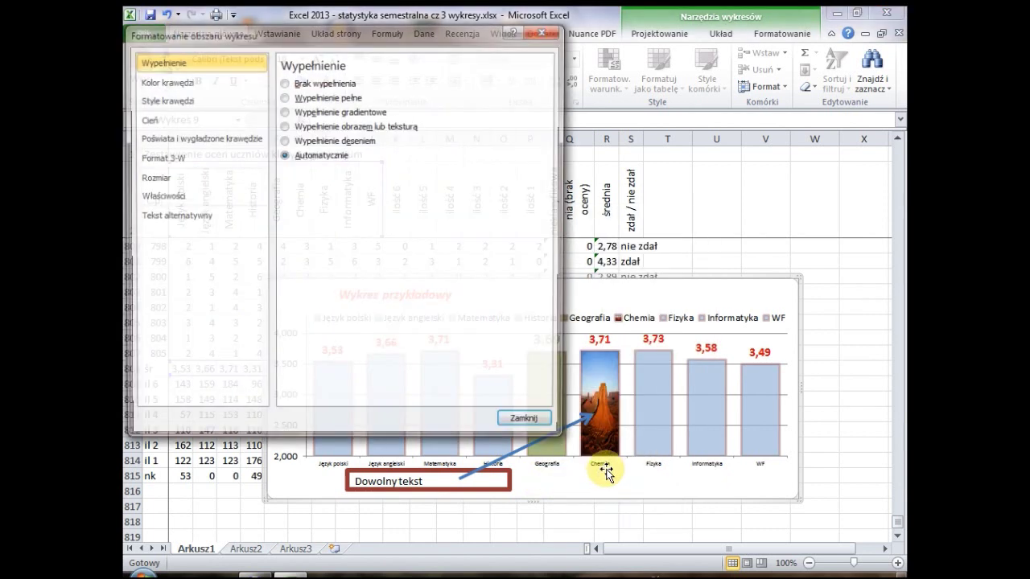
{"action": "left_click", "coordinate": [184, 219]}
{"action": "left_click", "coordinate": [181, 196]}
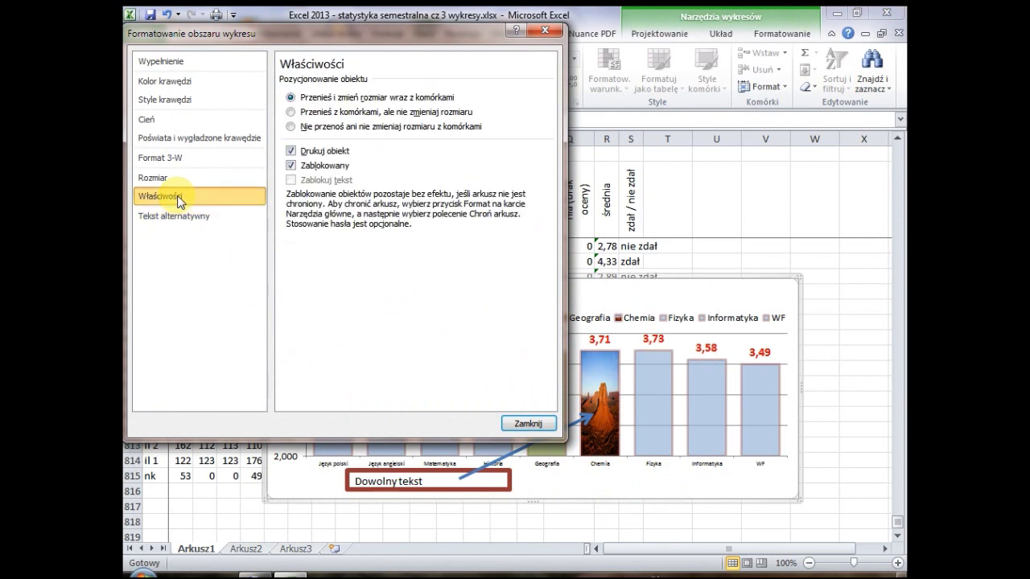
{"action": "left_click", "coordinate": [178, 177]}
{"action": "left_click", "coordinate": [174, 160]}
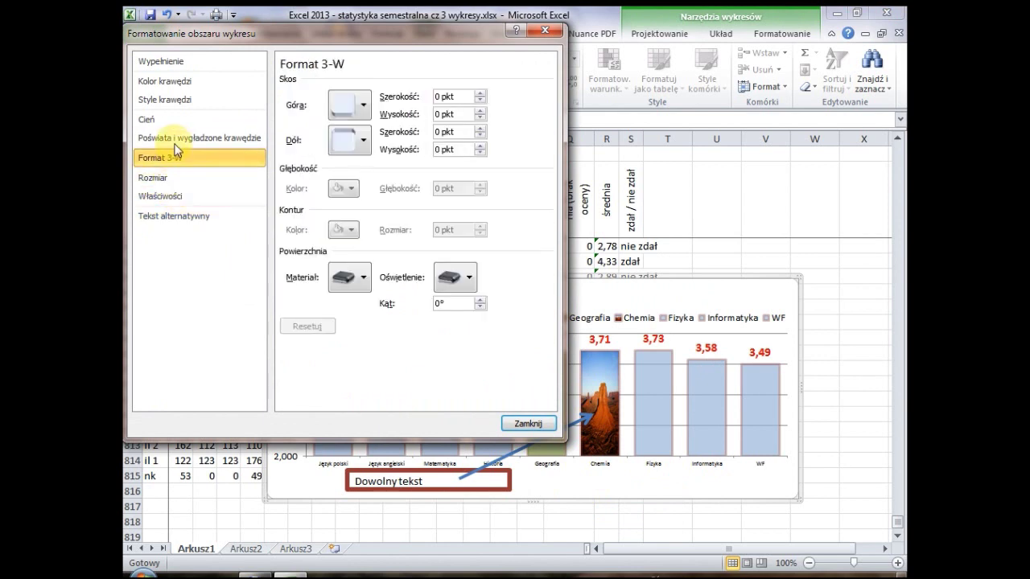
{"action": "left_click", "coordinate": [174, 134]}
{"action": "left_click", "coordinate": [171, 100]}
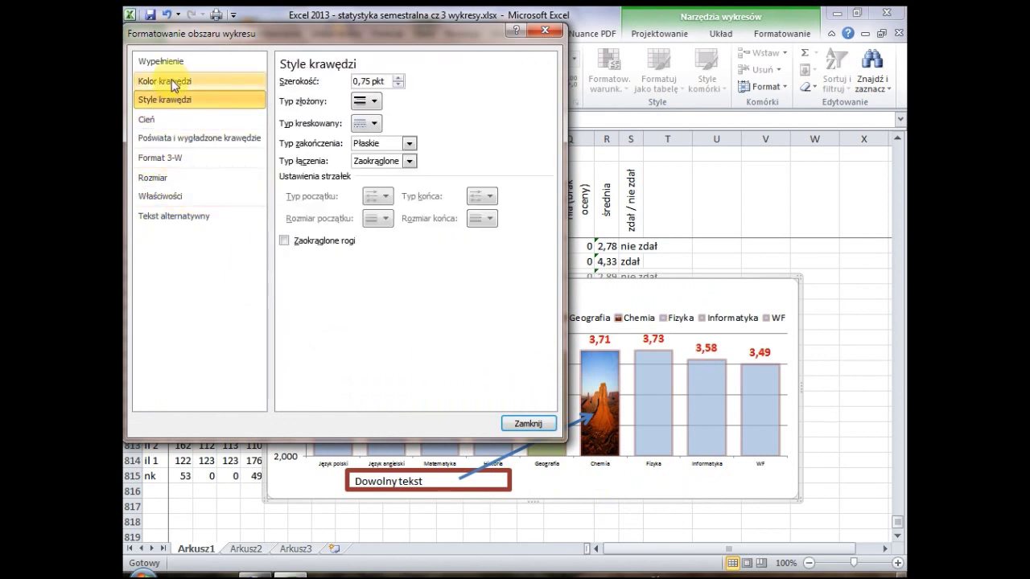
{"action": "left_click", "coordinate": [171, 81]}
{"action": "left_click", "coordinate": [169, 61]}
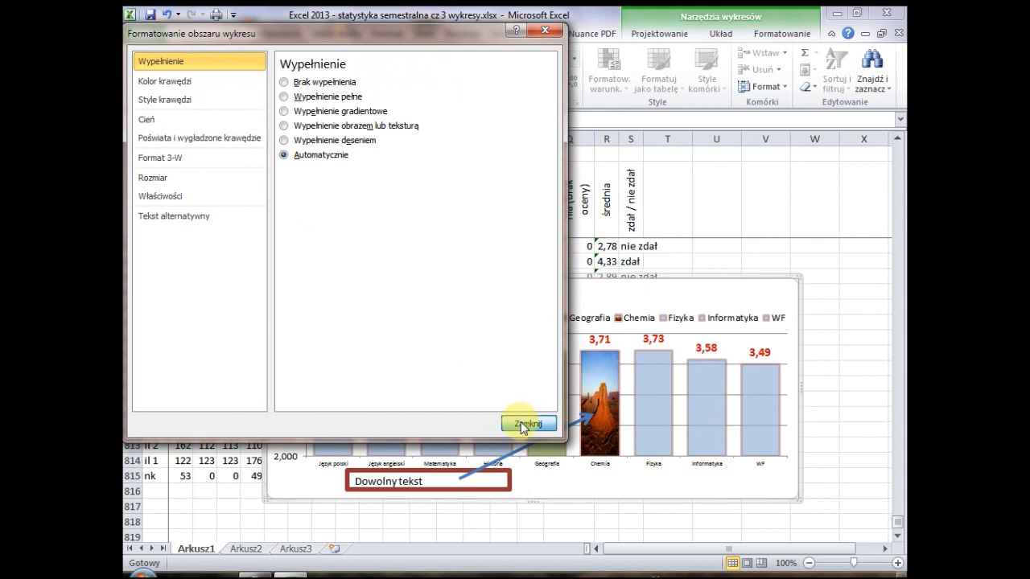
{"action": "left_click", "coordinate": [524, 424]}
{"action": "left_click", "coordinate": [445, 474]}
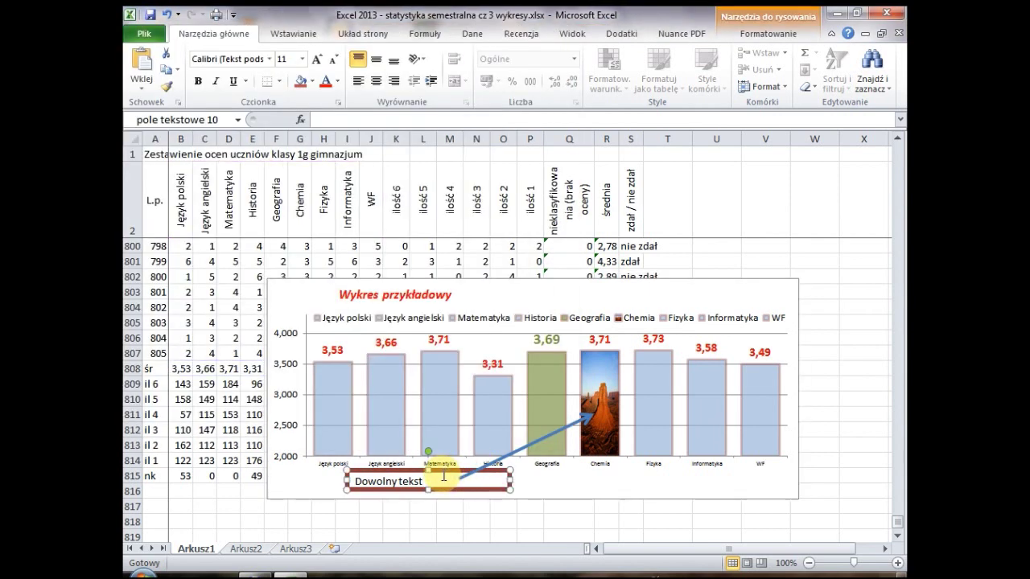
{"action": "right_click", "coordinate": [443, 474]}
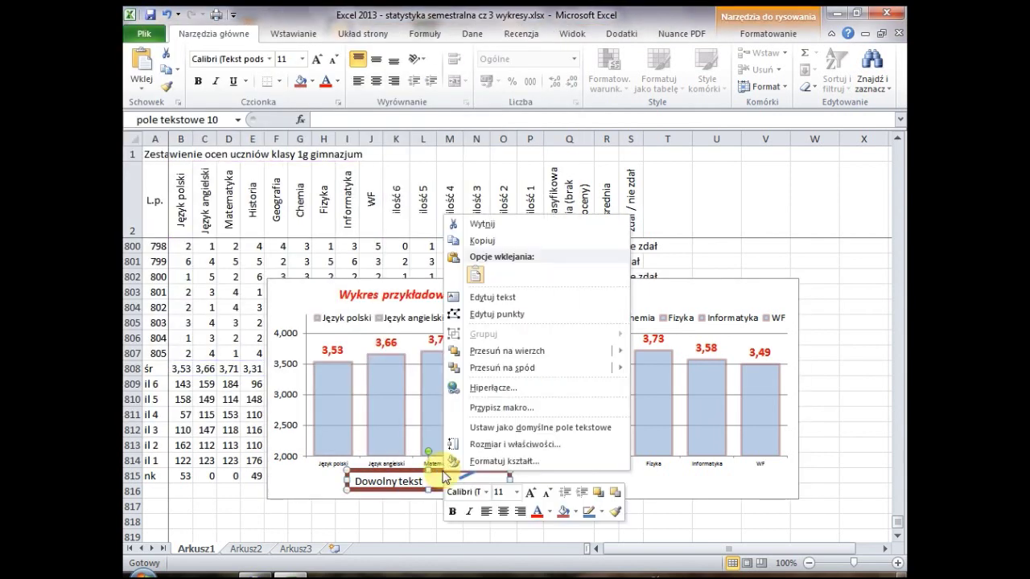
{"action": "left_click", "coordinate": [496, 465]}
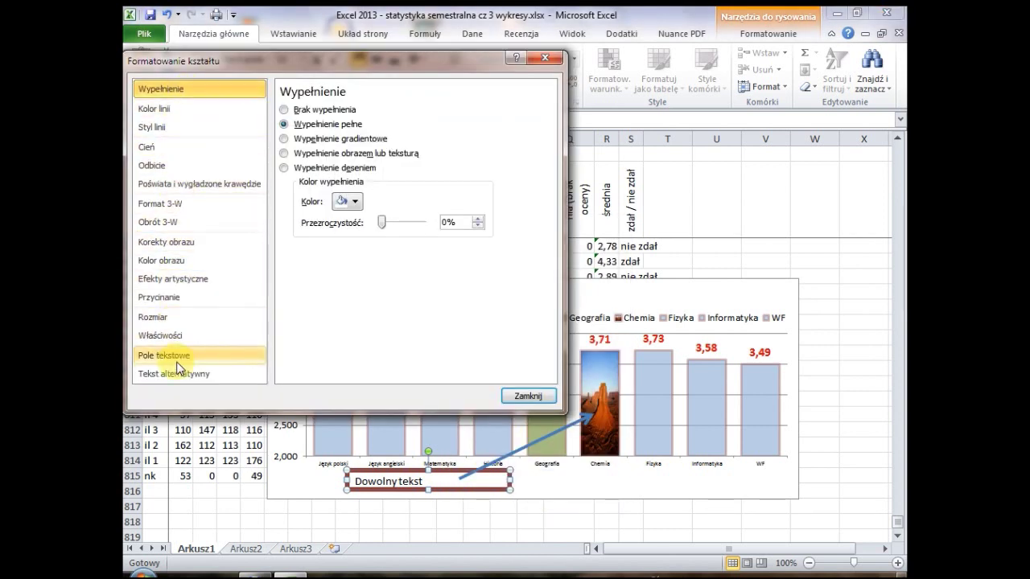
{"action": "left_click", "coordinate": [524, 395]}
{"action": "left_click", "coordinate": [422, 295]}
{"action": "right_click", "coordinate": [427, 296]}
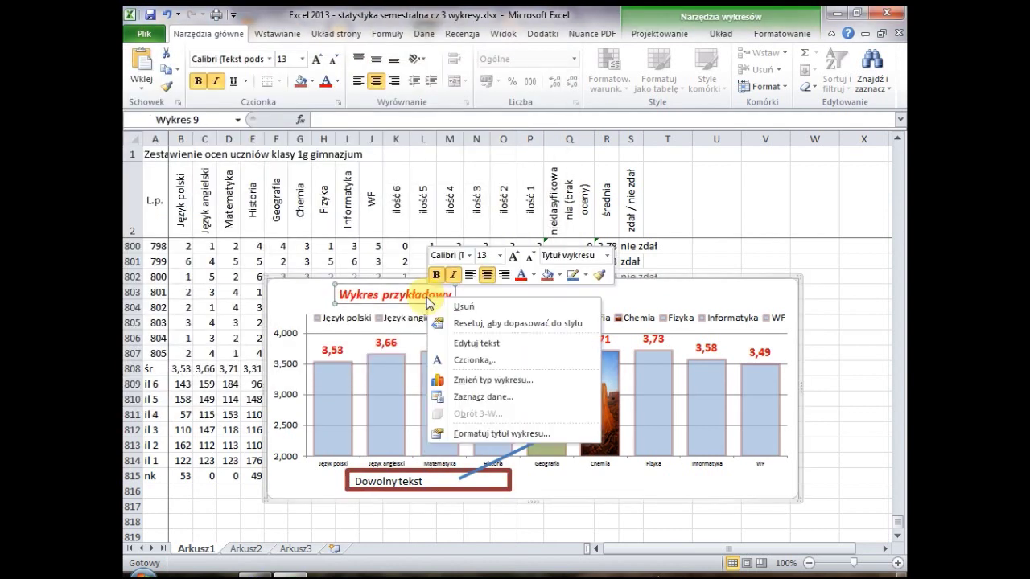
{"action": "left_click", "coordinate": [499, 435]}
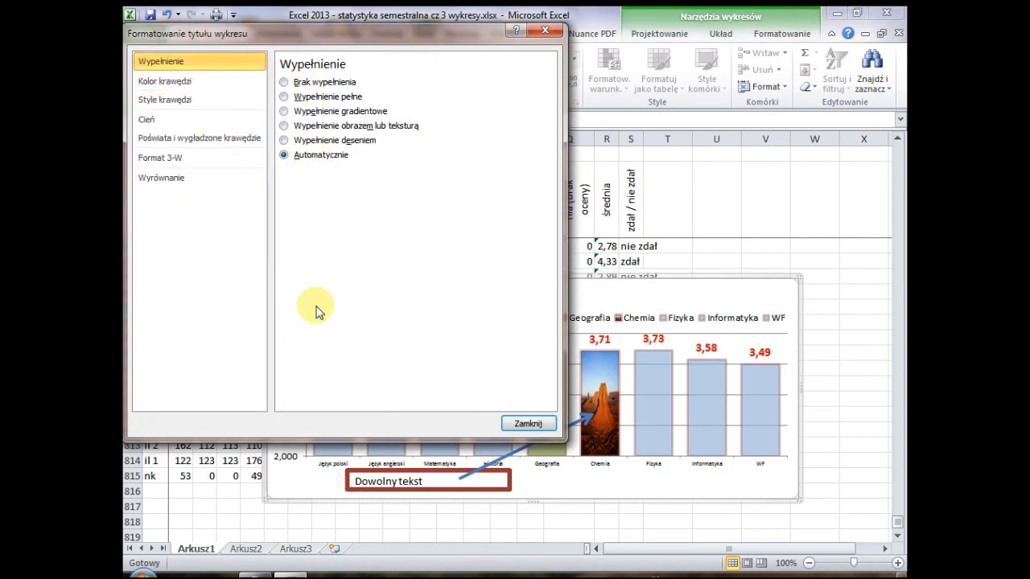
{"action": "left_click", "coordinate": [526, 424]}
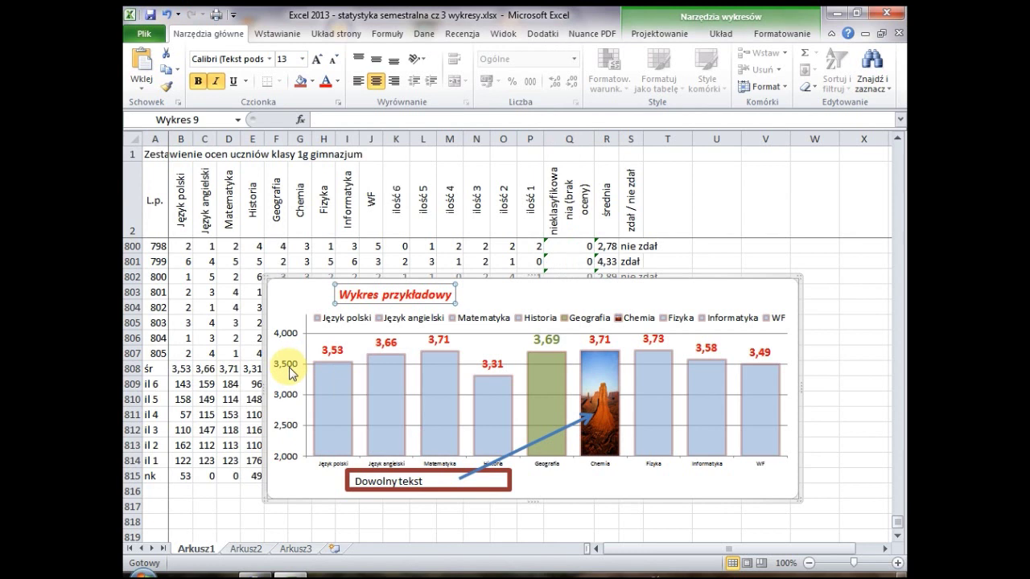
- Preview the Układ 9 chart layout from Projektowanie, then undo it to keep the original
{"action": "left_click", "coordinate": [291, 369]}
{"action": "right_click", "coordinate": [291, 367]}
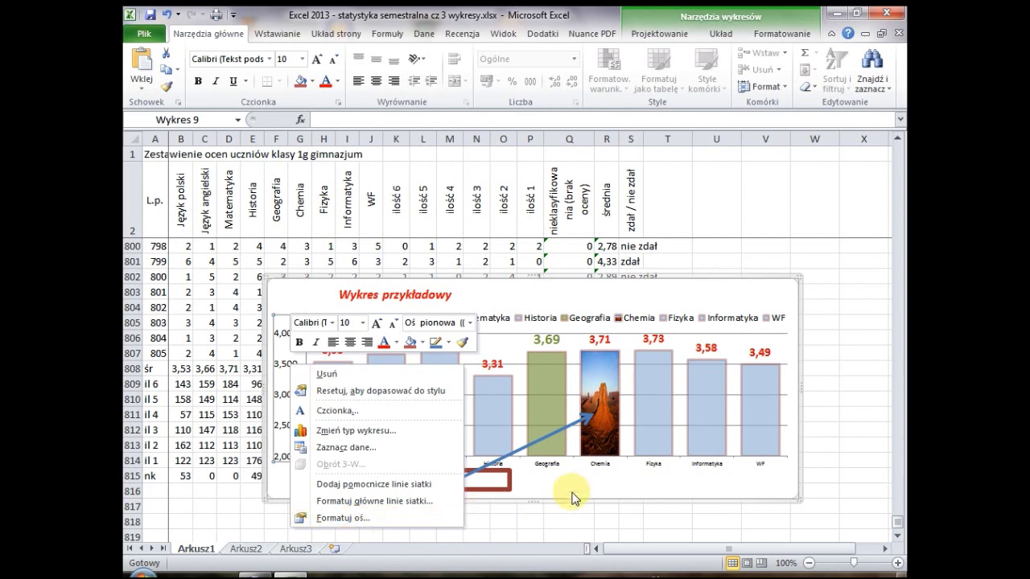
{"action": "left_click", "coordinate": [594, 482]}
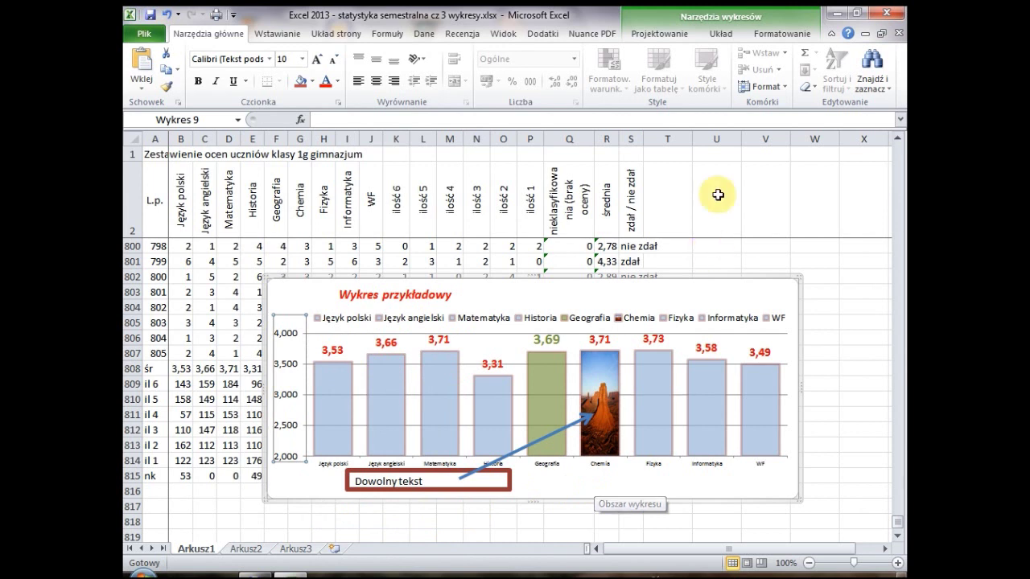
{"action": "left_click", "coordinate": [665, 38]}
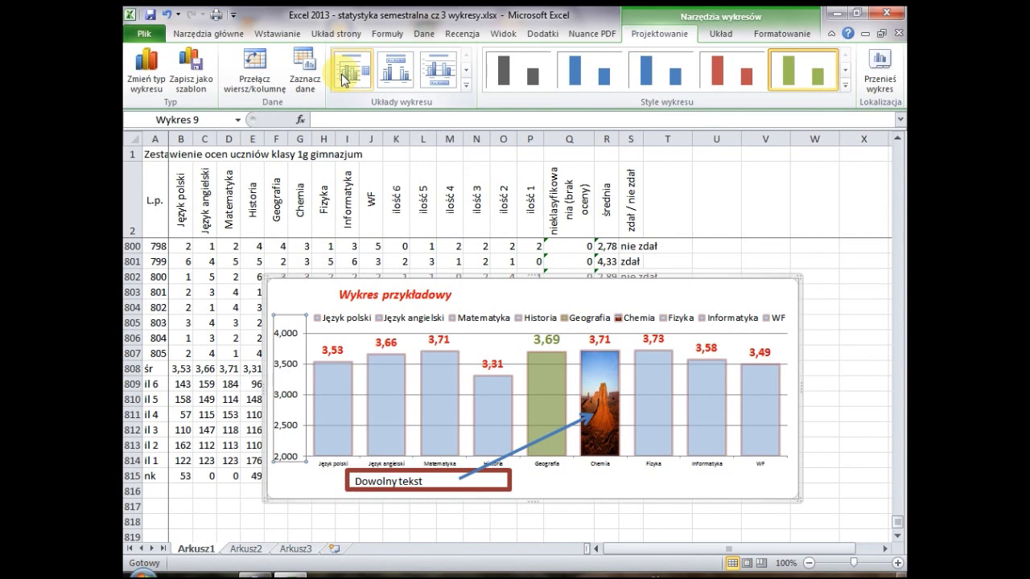
{"action": "left_click", "coordinate": [467, 85]}
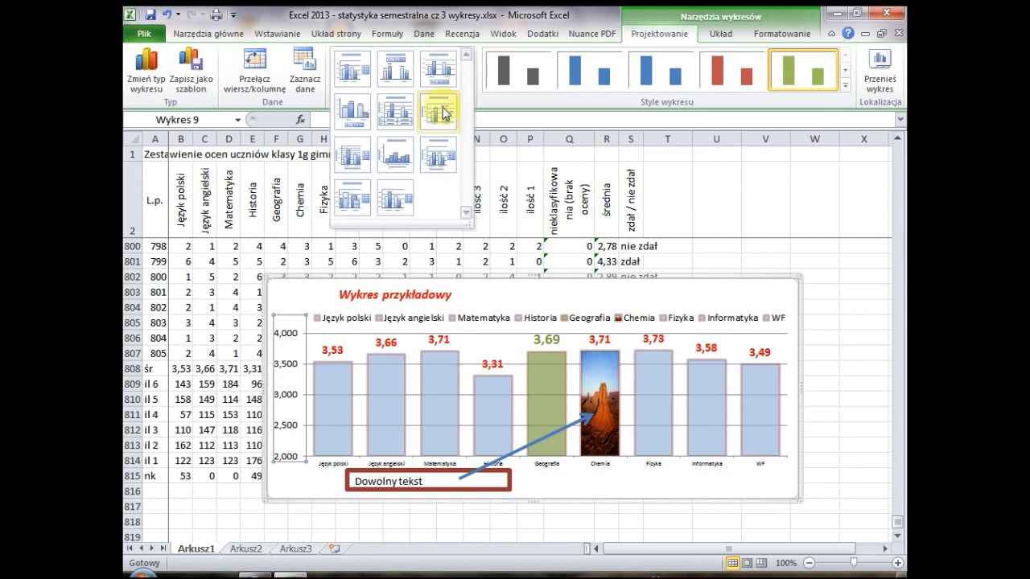
{"action": "left_click", "coordinate": [434, 159]}
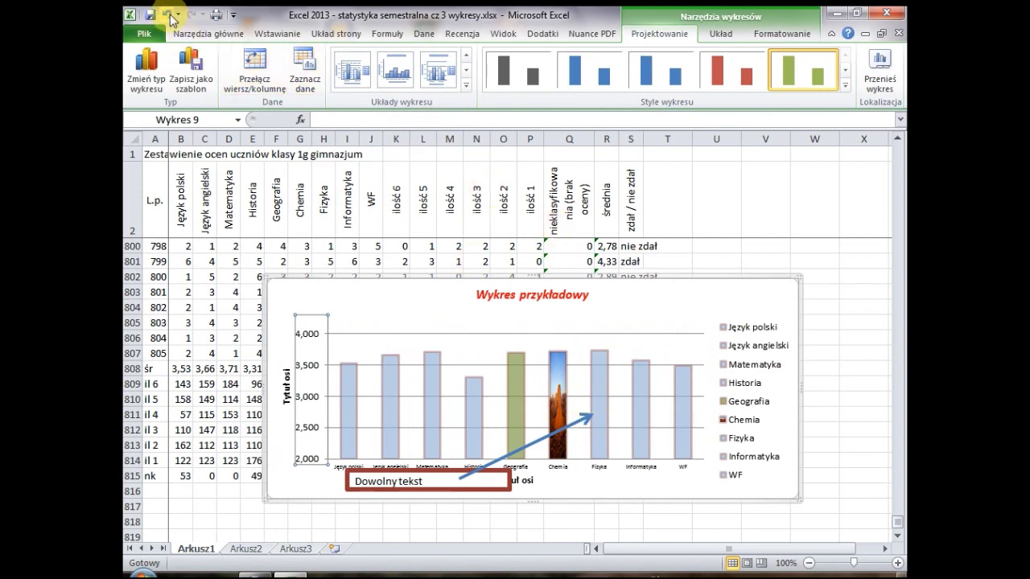
{"action": "left_click", "coordinate": [167, 15]}
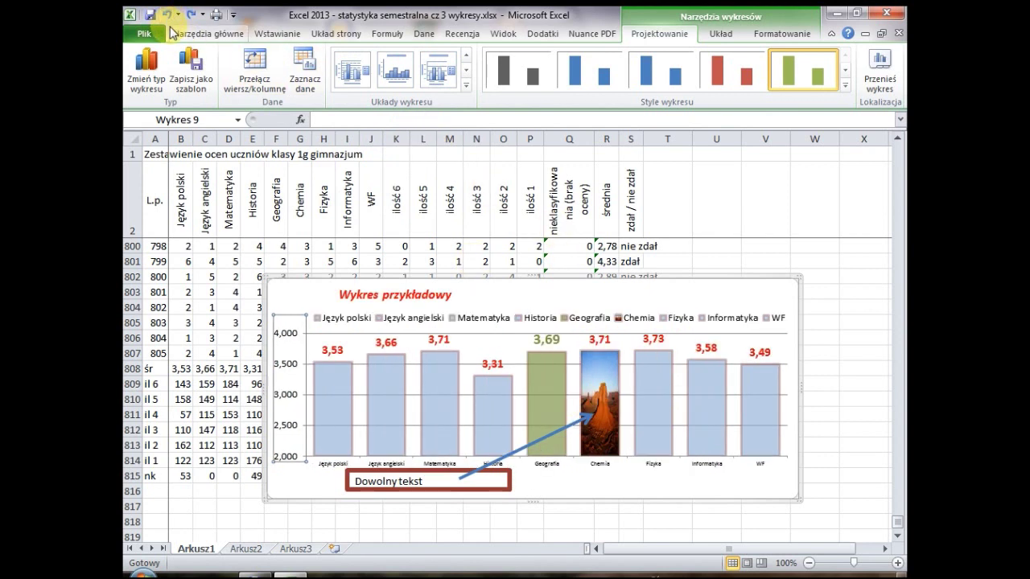
- Open and close the chart area formatting settings
{"action": "left_click", "coordinate": [298, 380]}
{"action": "right_click", "coordinate": [298, 379]}
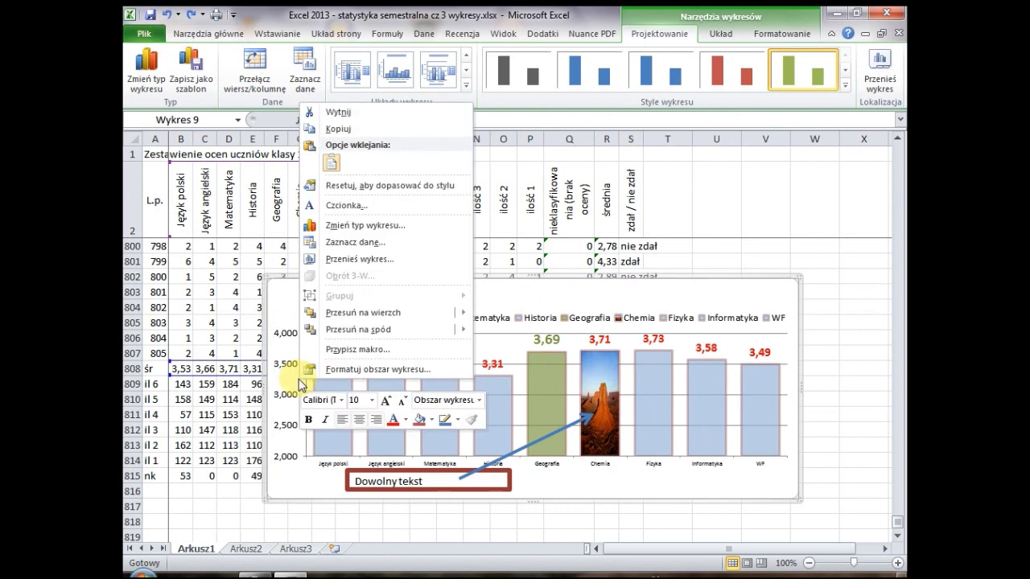
{"action": "left_click", "coordinate": [361, 369]}
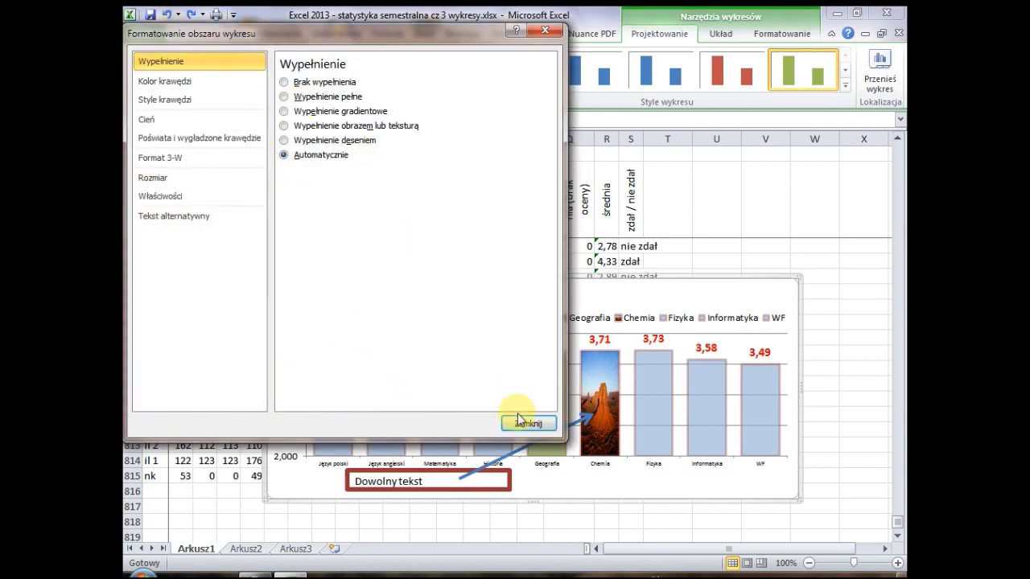
{"action": "left_click", "coordinate": [520, 421]}
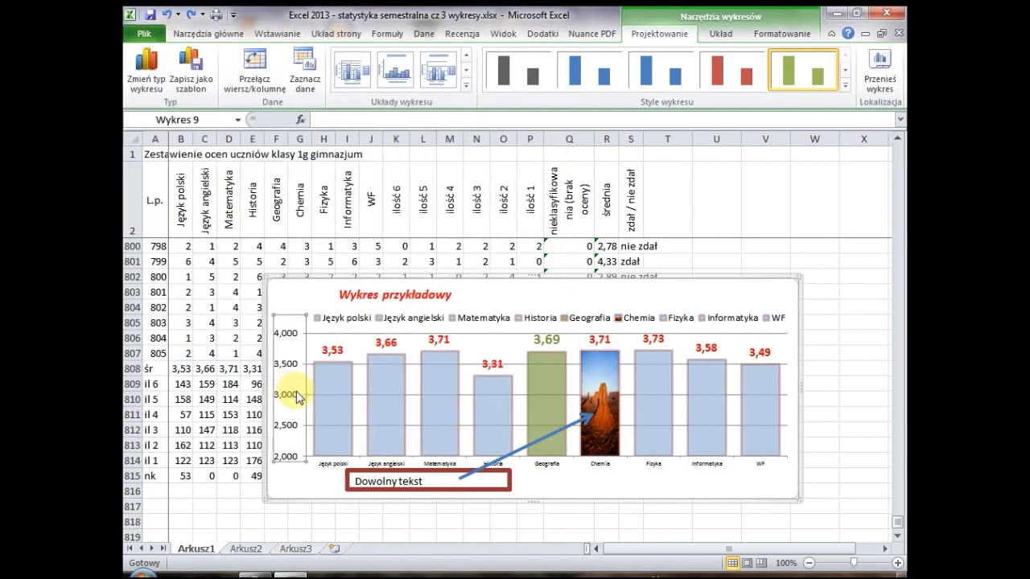
- Set the major gridlines' line width to 2,25 pt
{"action": "right_click", "coordinate": [299, 394]}
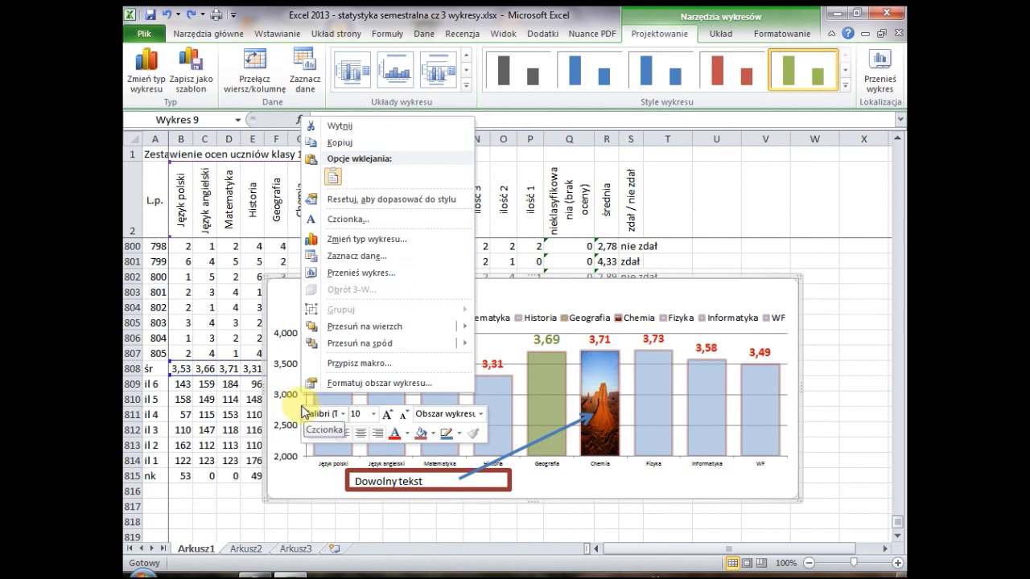
{"action": "right_click", "coordinate": [290, 400]}
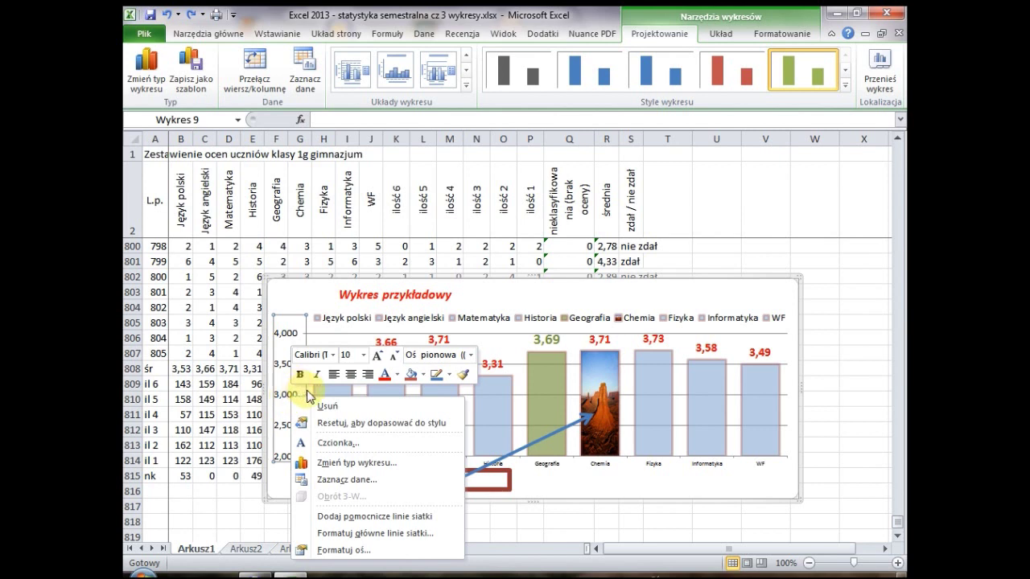
{"action": "right_click", "coordinate": [308, 391]}
{"action": "right_click", "coordinate": [295, 391]}
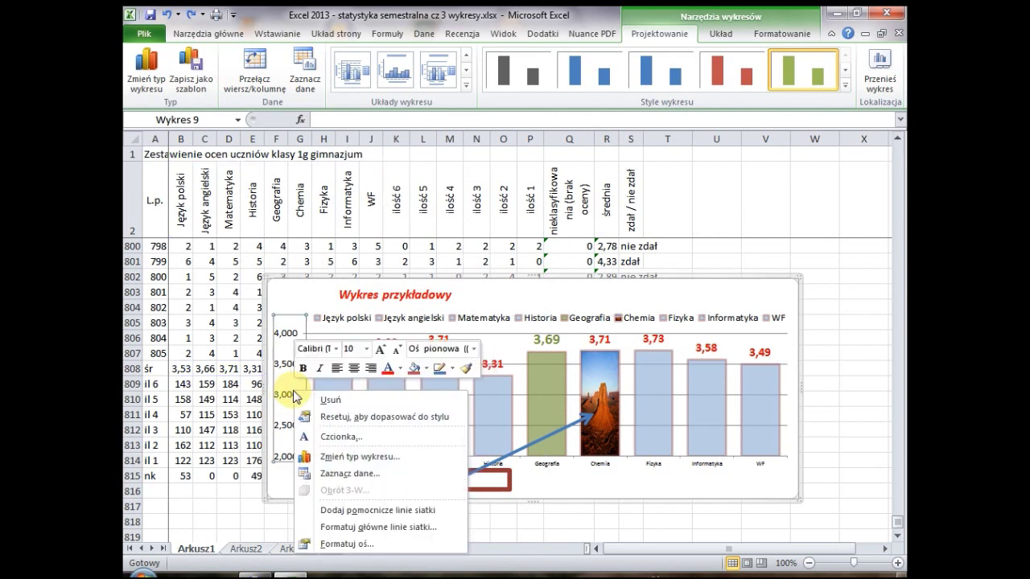
{"action": "left_click", "coordinate": [362, 528]}
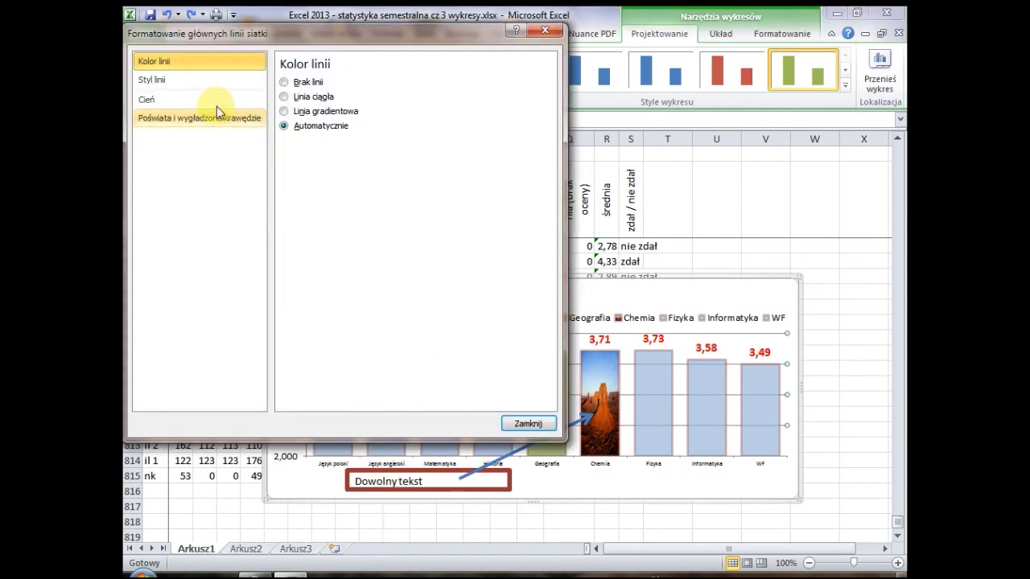
{"action": "left_click", "coordinate": [152, 79]}
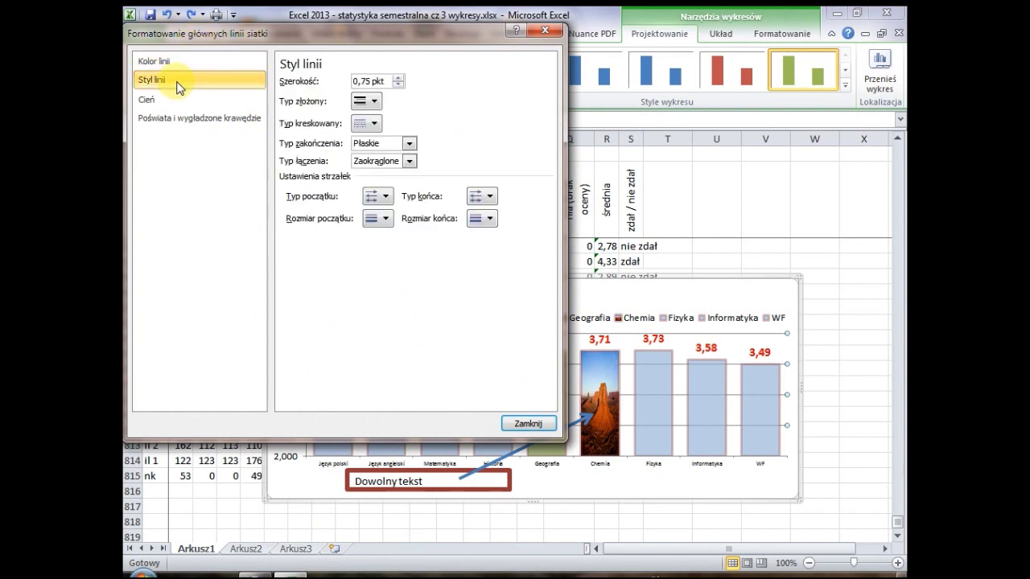
{"action": "left_click", "coordinate": [398, 78]}
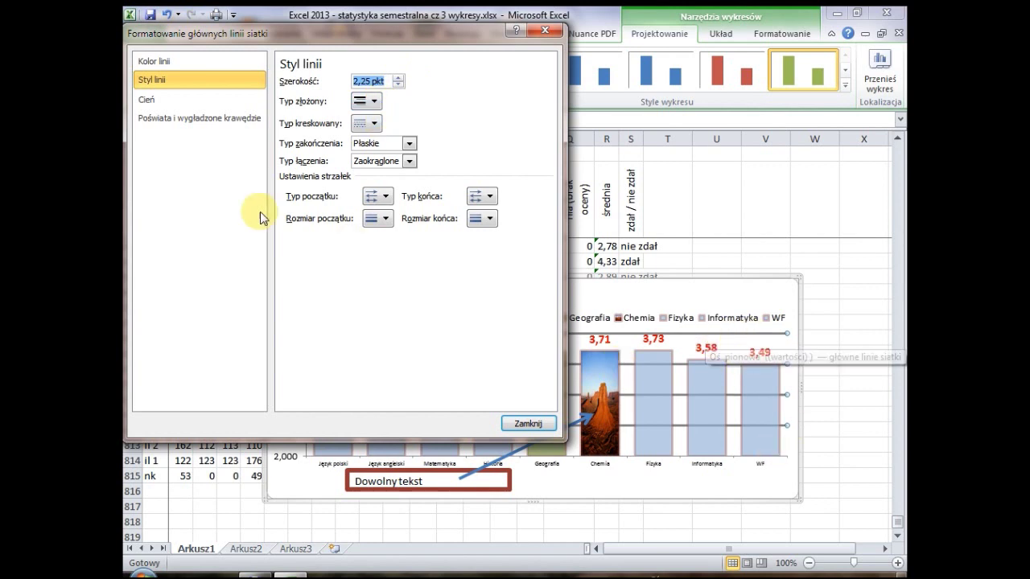
{"action": "left_click", "coordinate": [527, 424]}
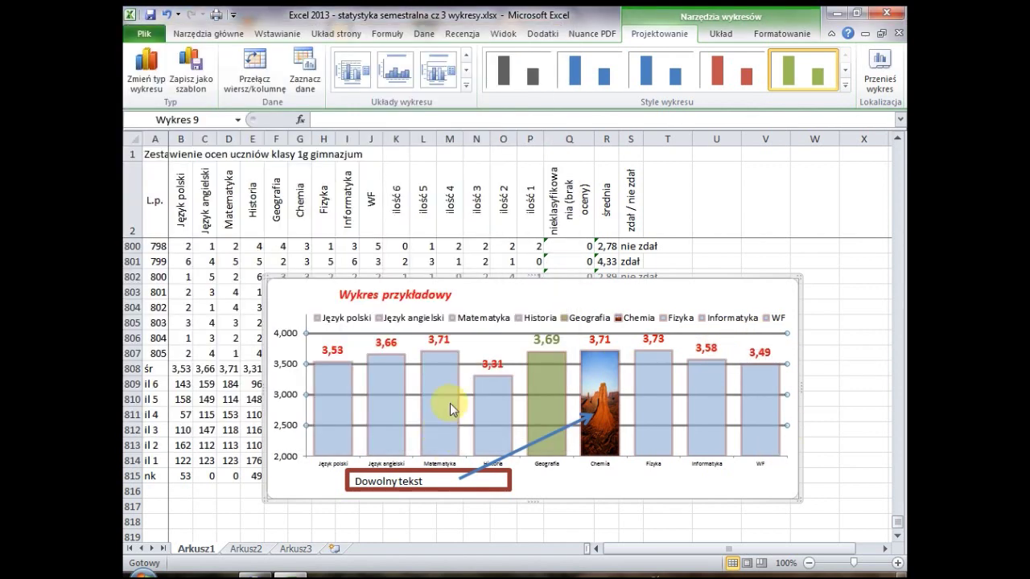
{"action": "right_click", "coordinate": [409, 347]}
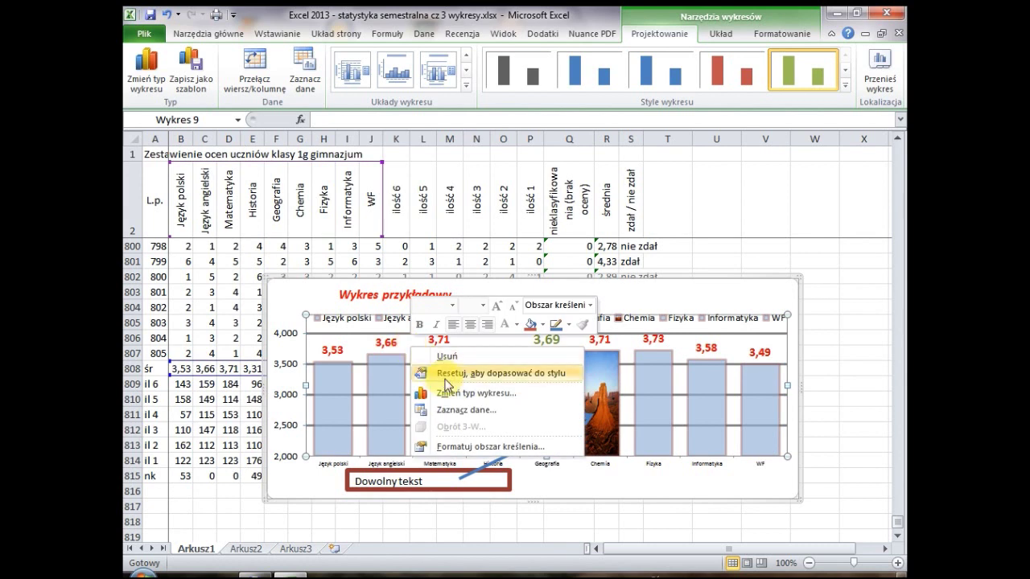
{"action": "left_click", "coordinate": [480, 448]}
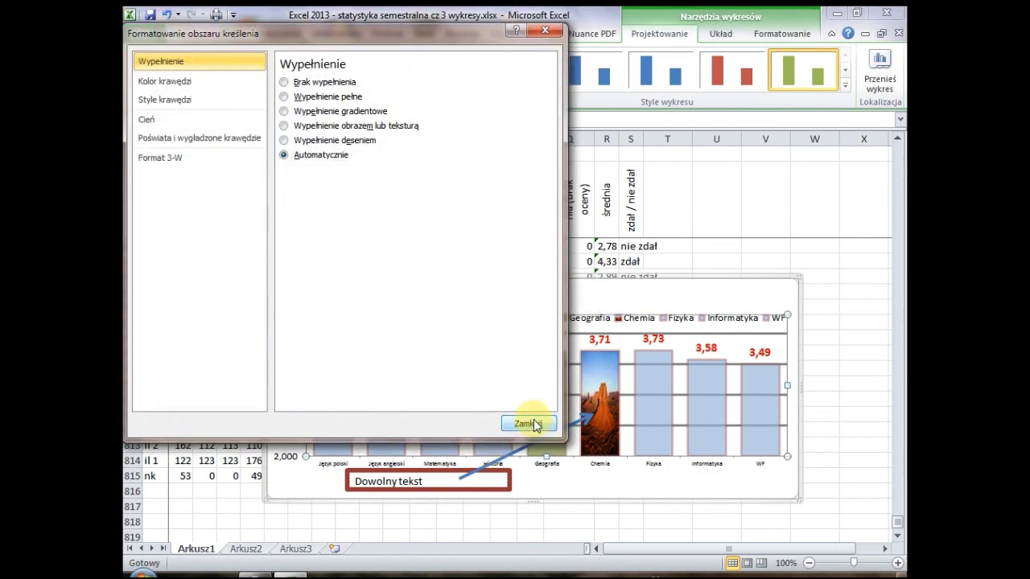
{"action": "left_click", "coordinate": [528, 423]}
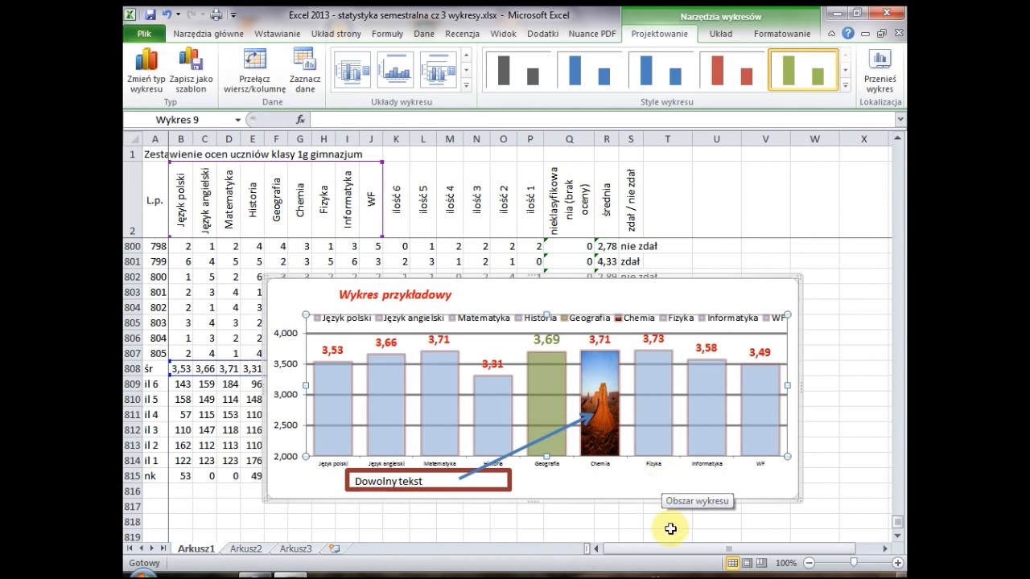
- Delete the sample chart from the worksheet
{"action": "left_click", "coordinate": [643, 306]}
{"action": "left_click", "coordinate": [707, 287]}
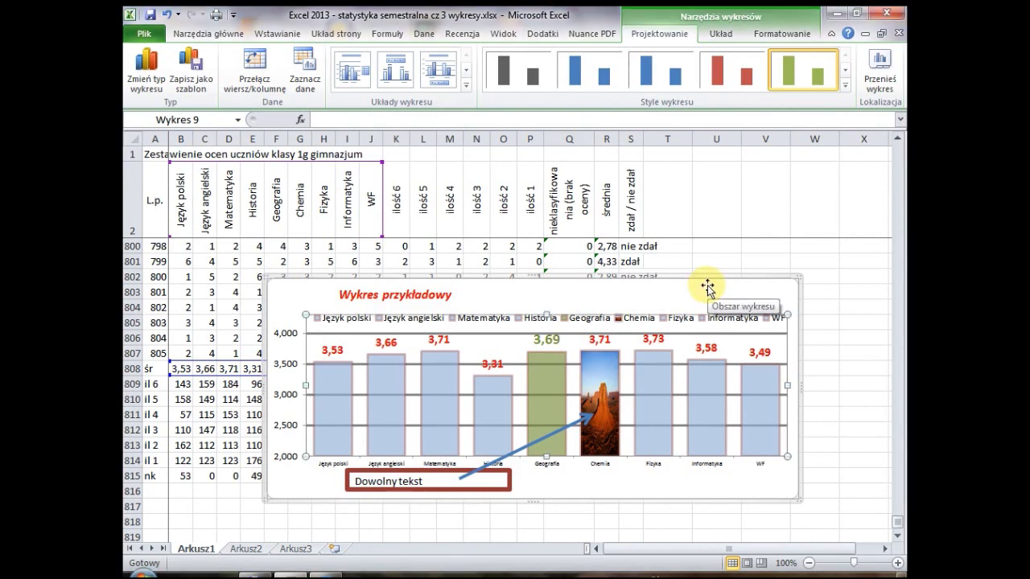
{"action": "left_click", "coordinate": [708, 275]}
{"action": "key", "text": "Delete"}
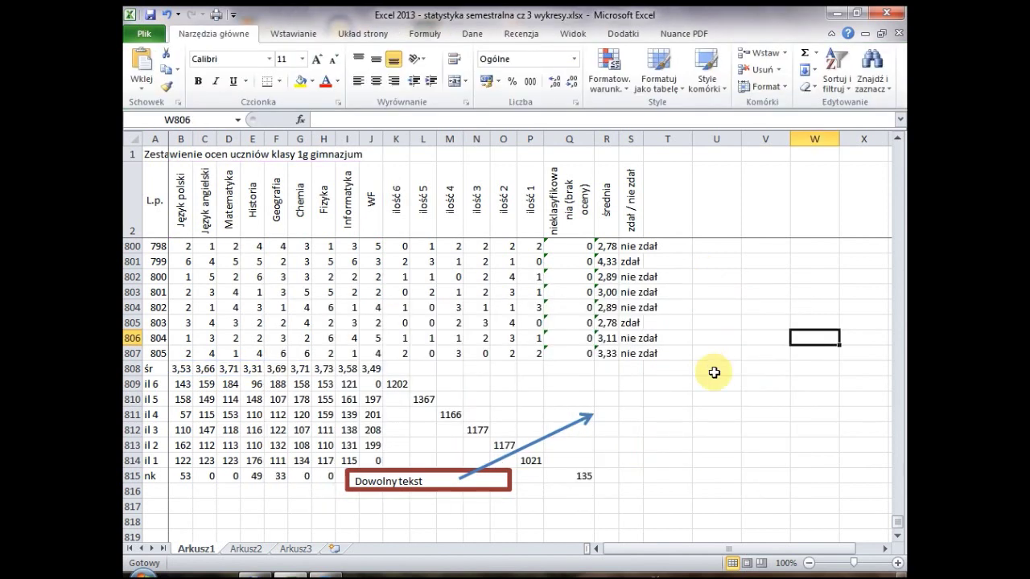
{"action": "left_click", "coordinate": [714, 368]}
- Delete the Dowolny tekst box and the blue arrow
{"action": "left_click", "coordinate": [453, 472]}
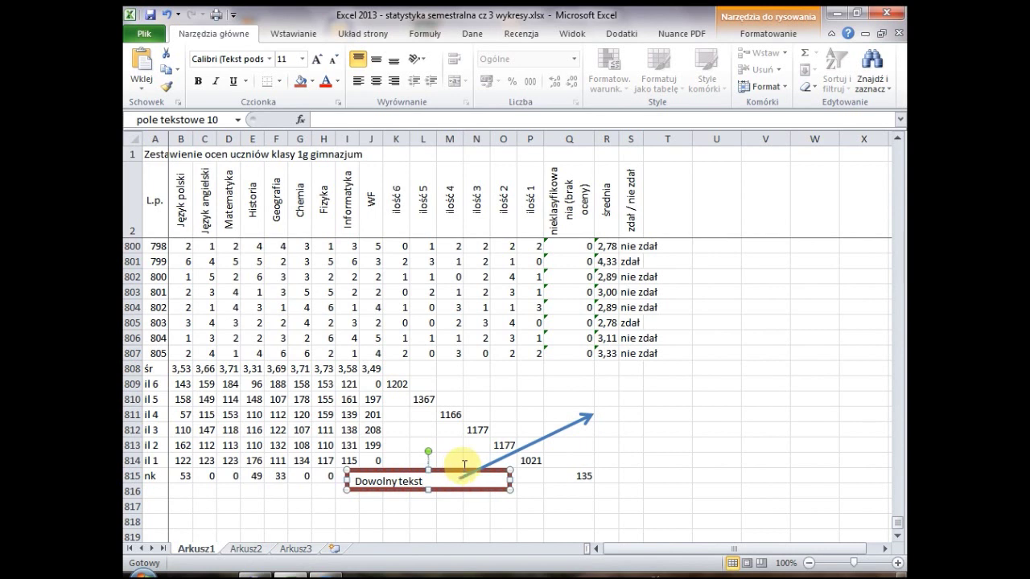
{"action": "key", "text": "Delete"}
{"action": "left_click", "coordinate": [540, 441]}
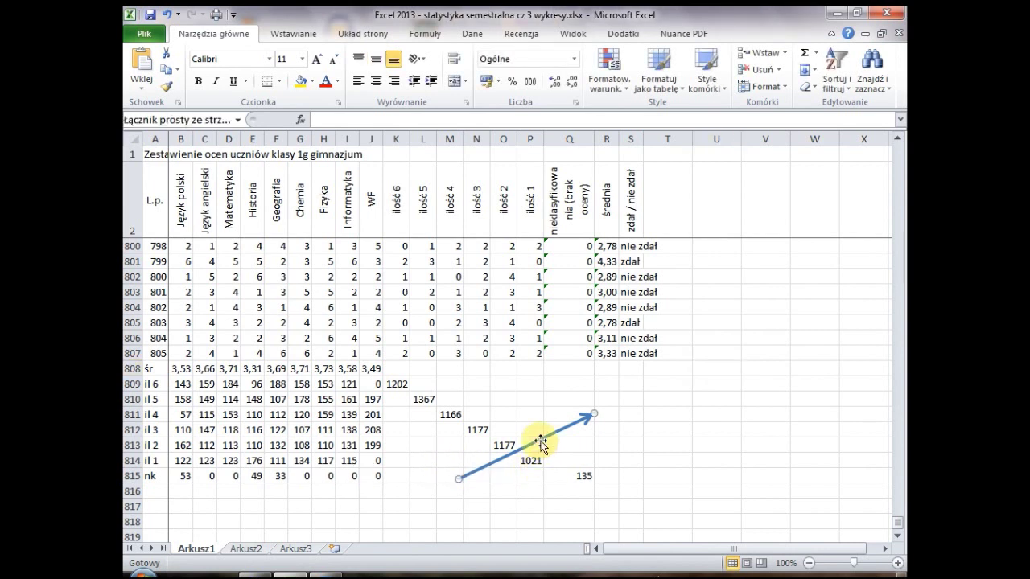
{"action": "key", "text": "Delete"}
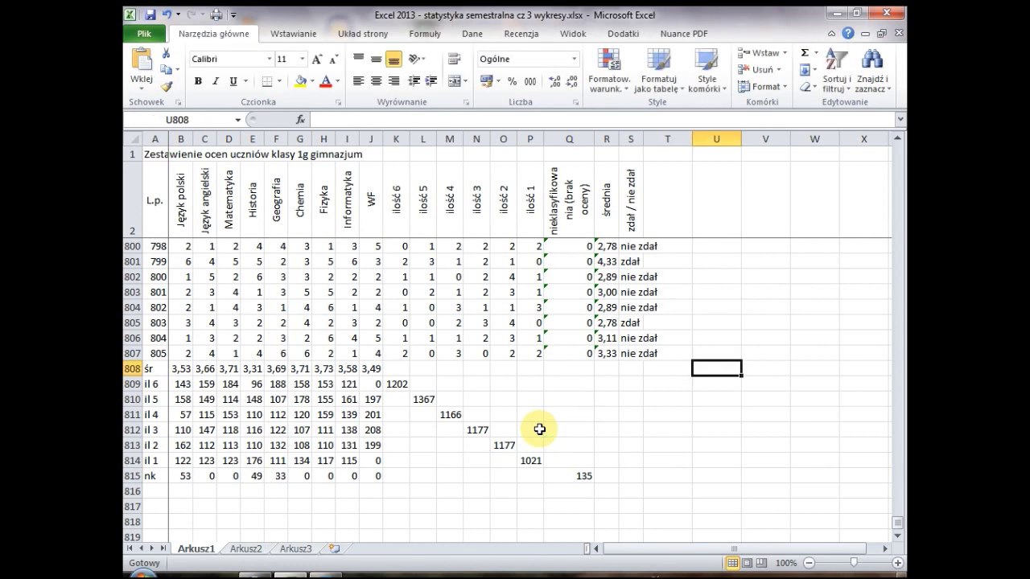
{"action": "left_click", "coordinate": [637, 430]}
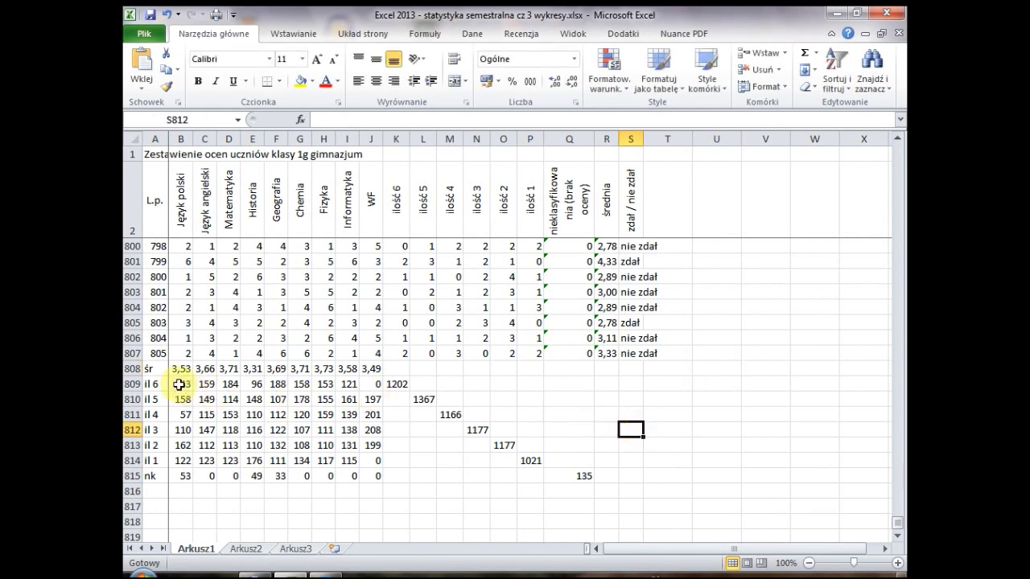
{"action": "left_click_drag", "start_coordinate": [182, 384], "coordinate": [370, 397]}
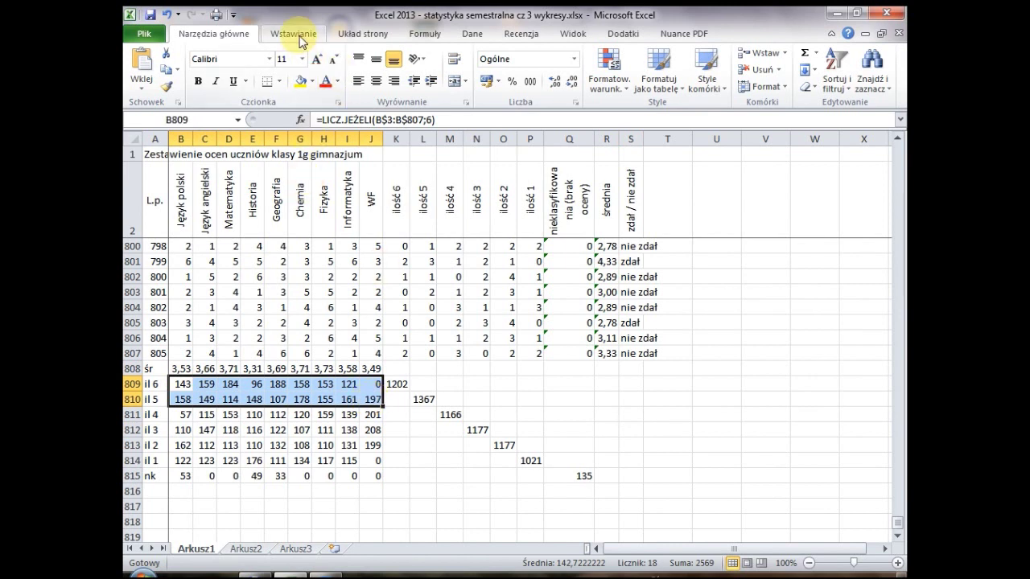
{"action": "left_click", "coordinate": [298, 36]}
{"action": "left_click", "coordinate": [387, 68]}
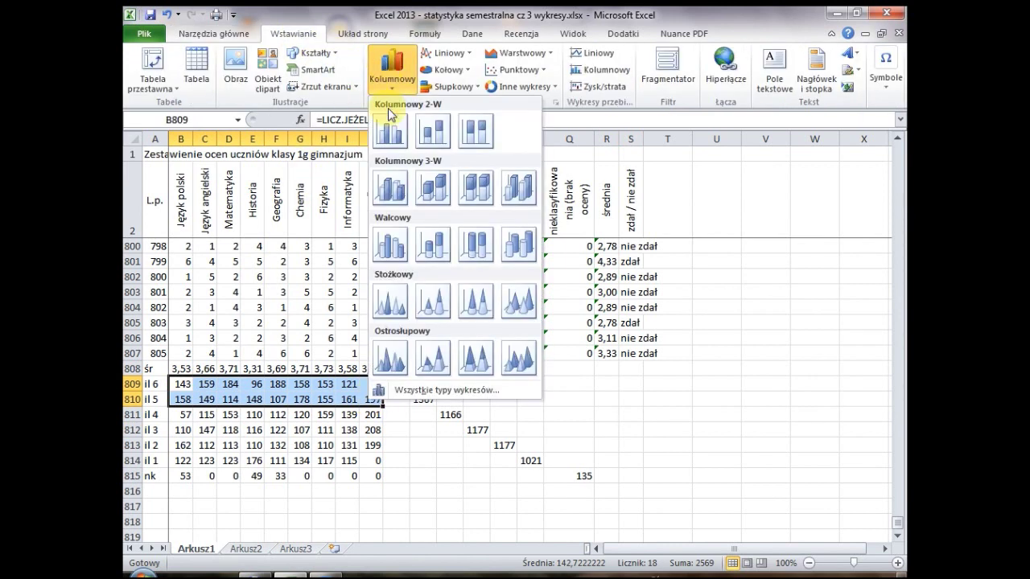
{"action": "left_click", "coordinate": [391, 129]}
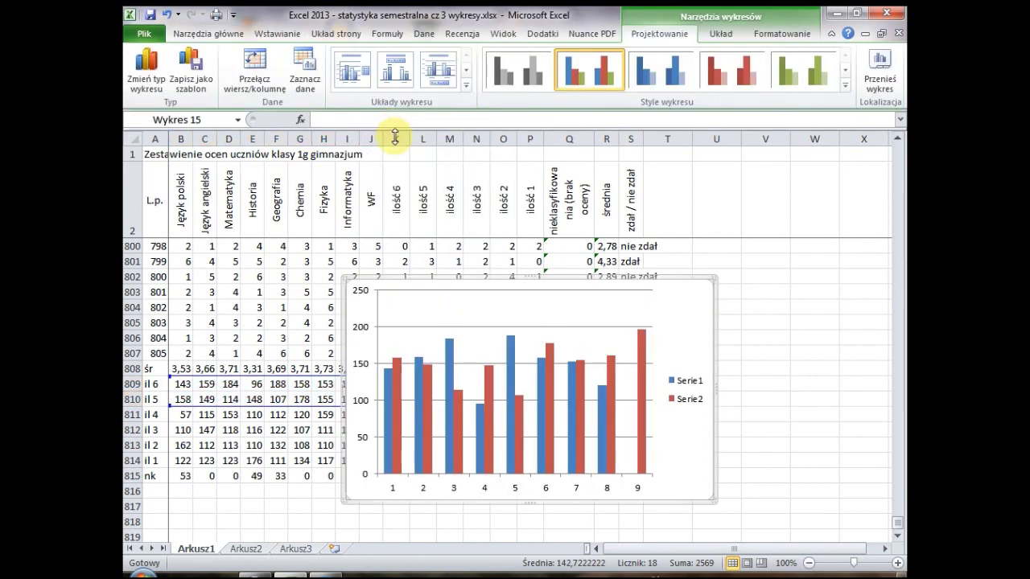
{"action": "left_click", "coordinate": [450, 350]}
{"action": "right_click", "coordinate": [450, 350]}
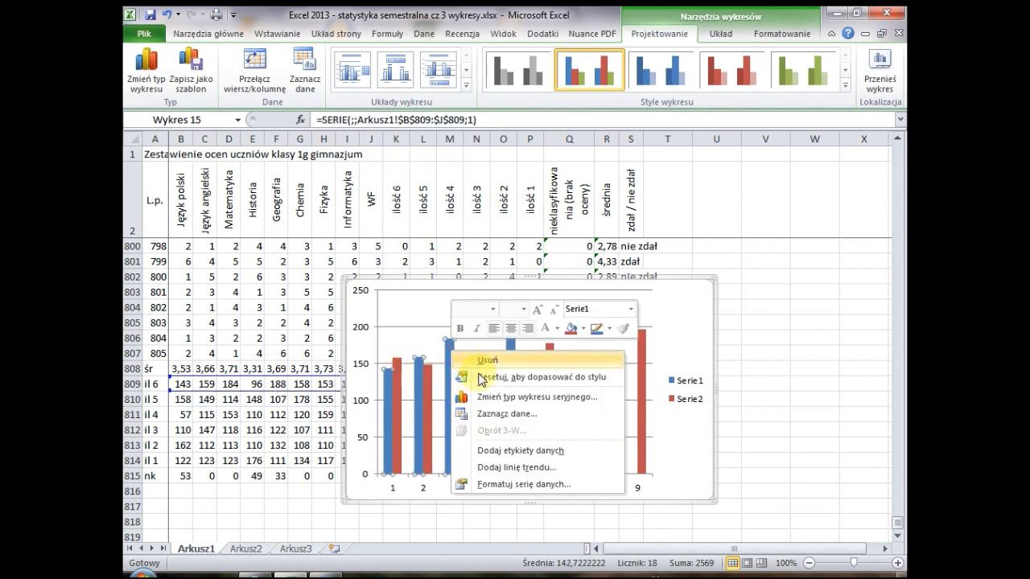
{"action": "left_click", "coordinate": [486, 397]}
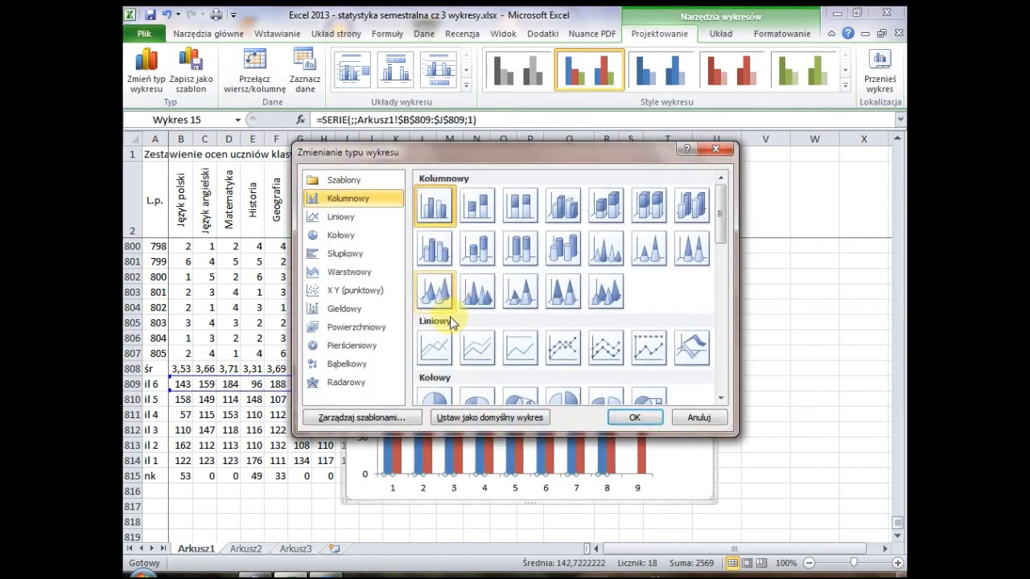
{"action": "left_click", "coordinate": [435, 348]}
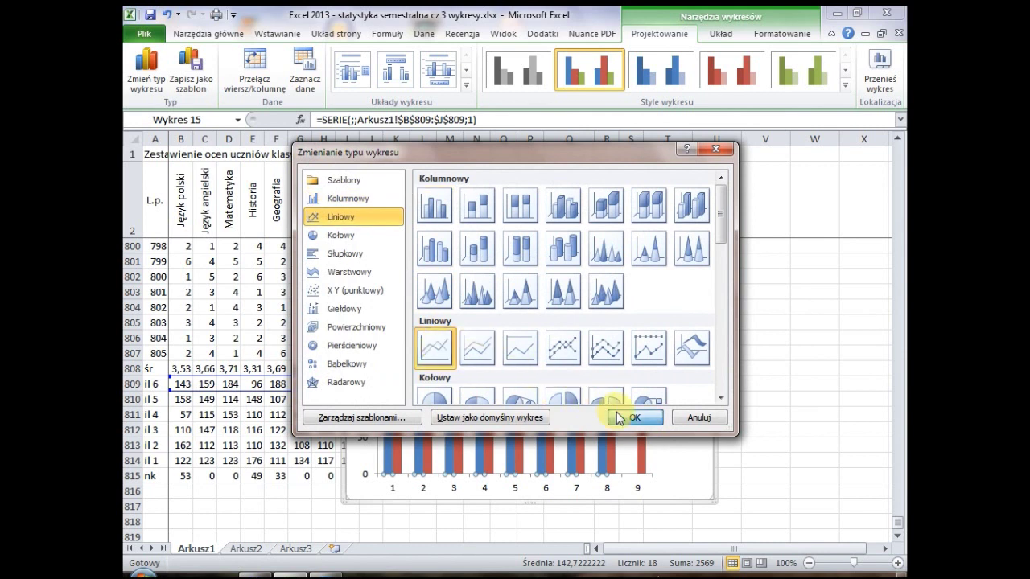
{"action": "left_click", "coordinate": [619, 418]}
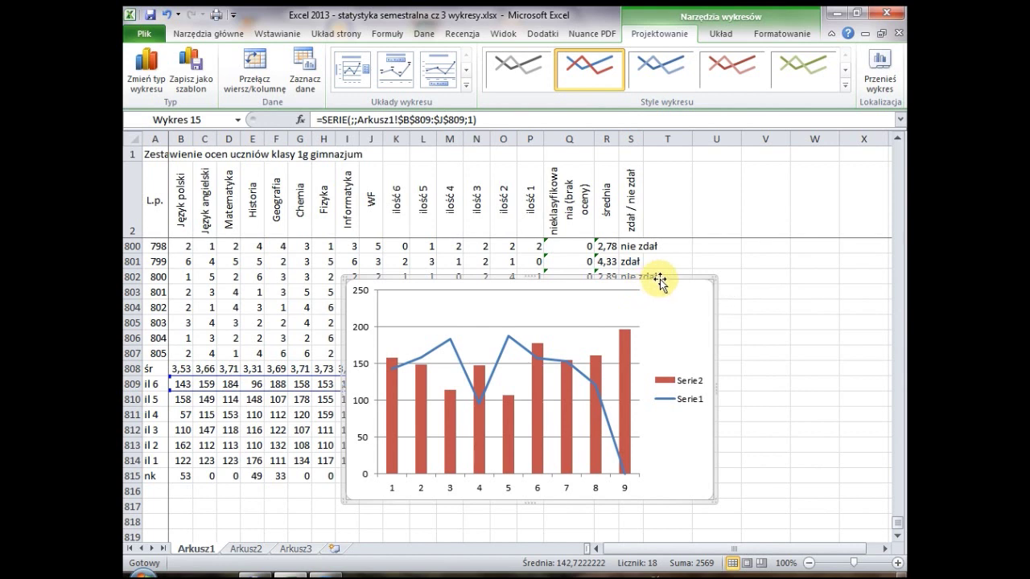
- Delete the trial chart and select the averages B808:J808 plus the total in Q815
{"action": "key", "text": "Delete"}
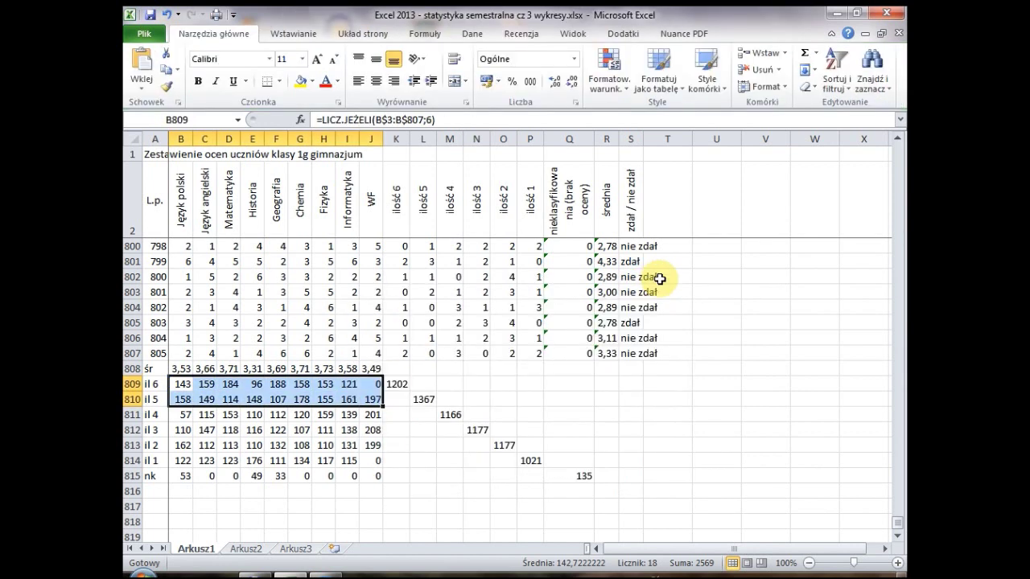
{"action": "left_click", "coordinate": [622, 383]}
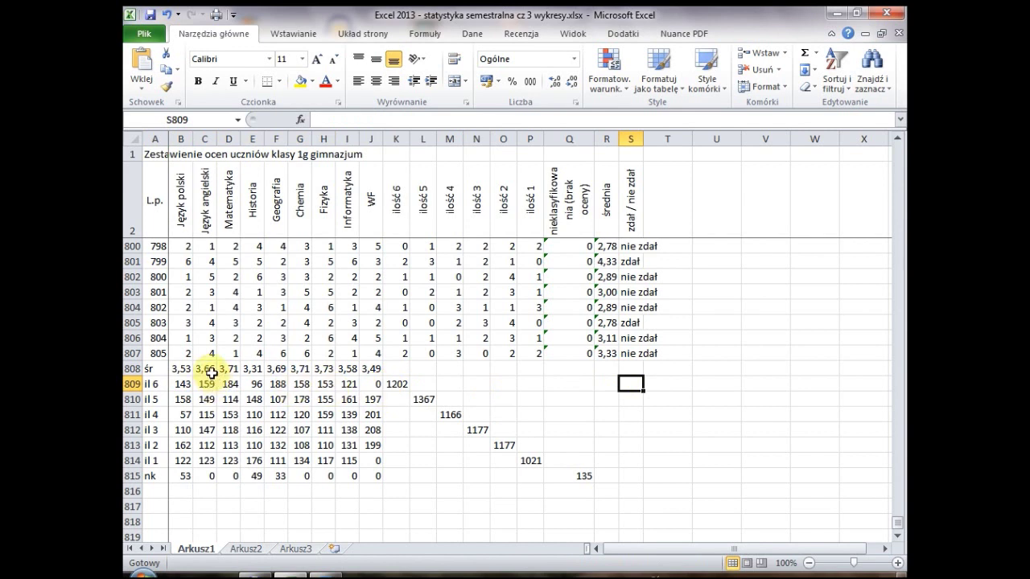
{"action": "left_click_drag", "start_coordinate": [173, 368], "coordinate": [372, 369]}
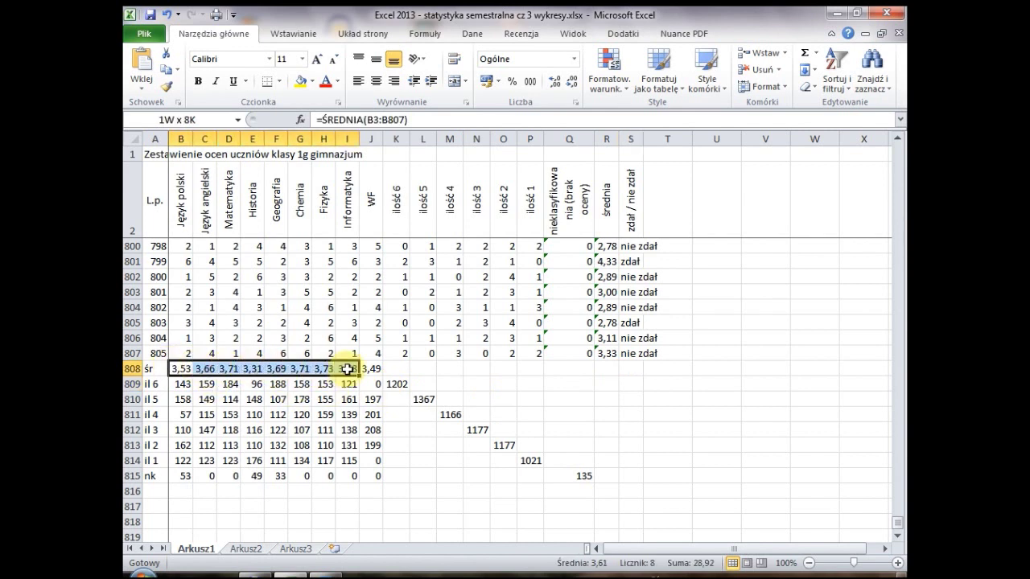
{"action": "left_click", "coordinate": [581, 478]}
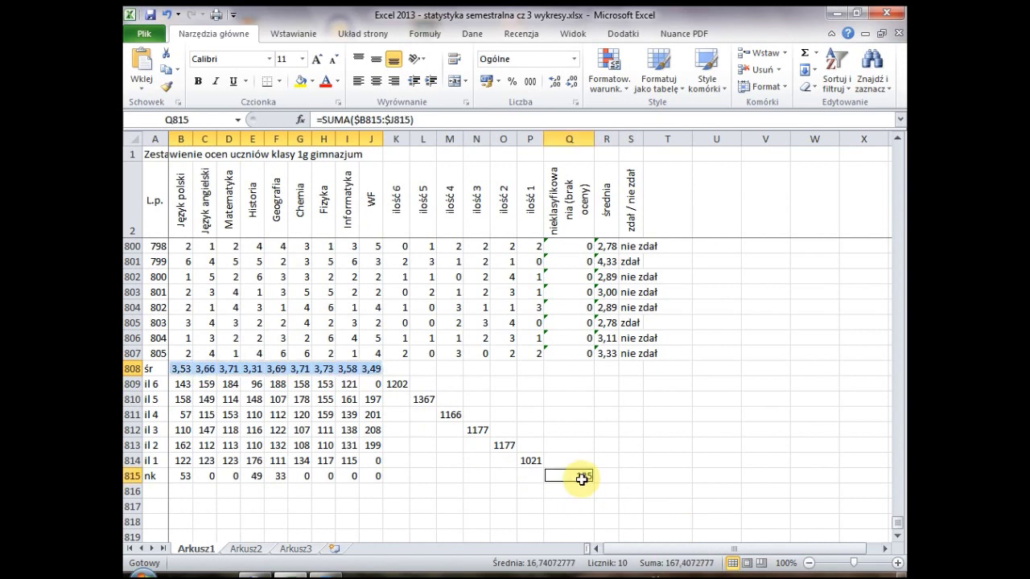
- Insert a 2-D clustered column chart of the selection and move it upward
{"action": "left_click", "coordinate": [301, 37]}
{"action": "left_click", "coordinate": [389, 72]}
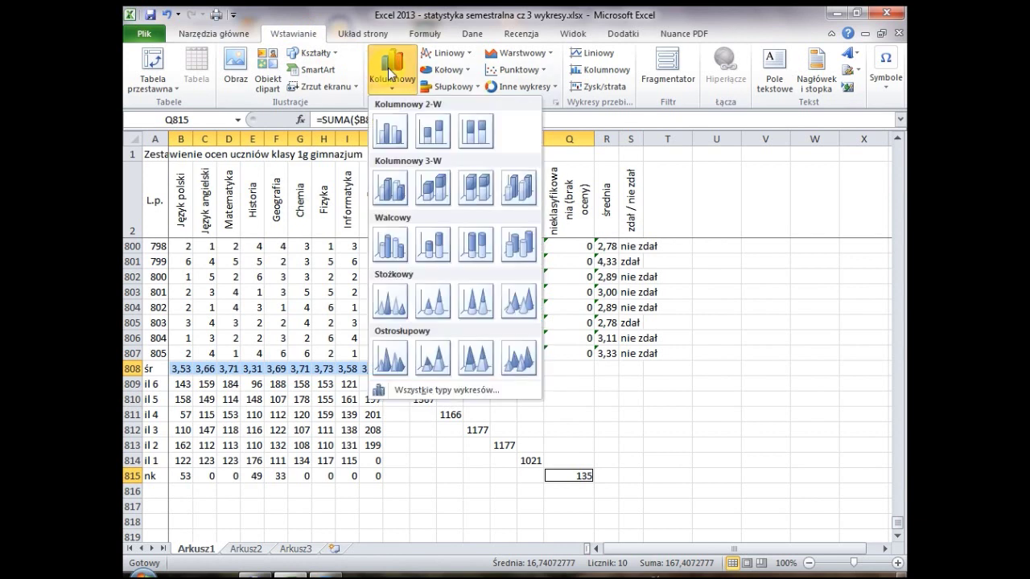
{"action": "left_click", "coordinate": [391, 132]}
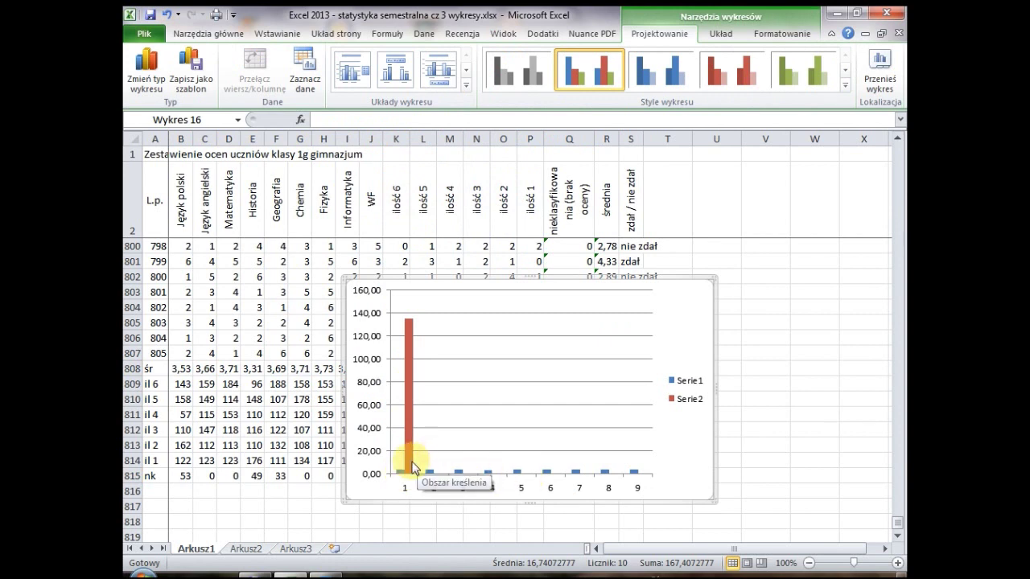
{"action": "mouse_move", "coordinate": [408, 451]}
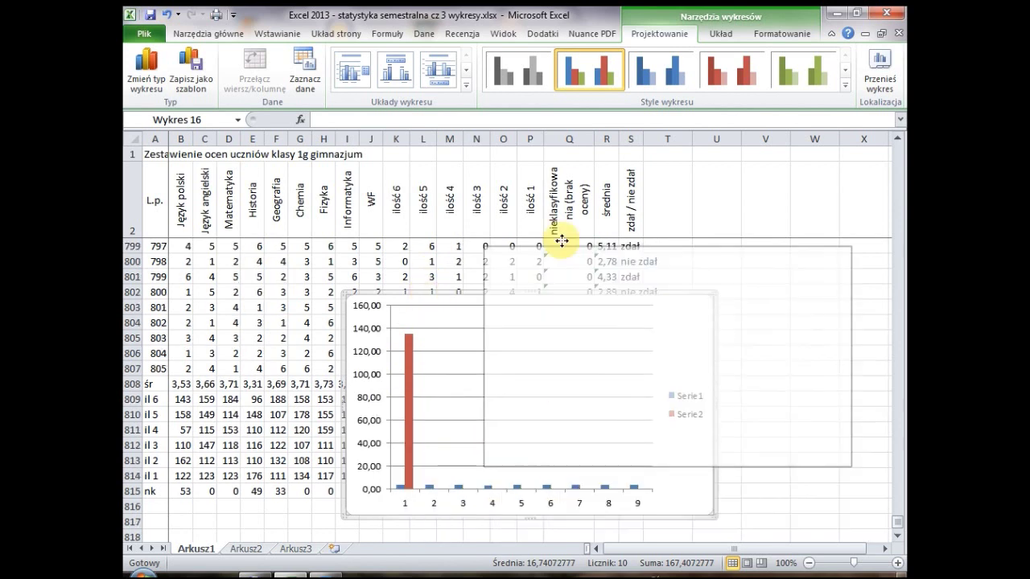
{"action": "left_click_drag", "start_coordinate": [426, 279], "coordinate": [563, 235]}
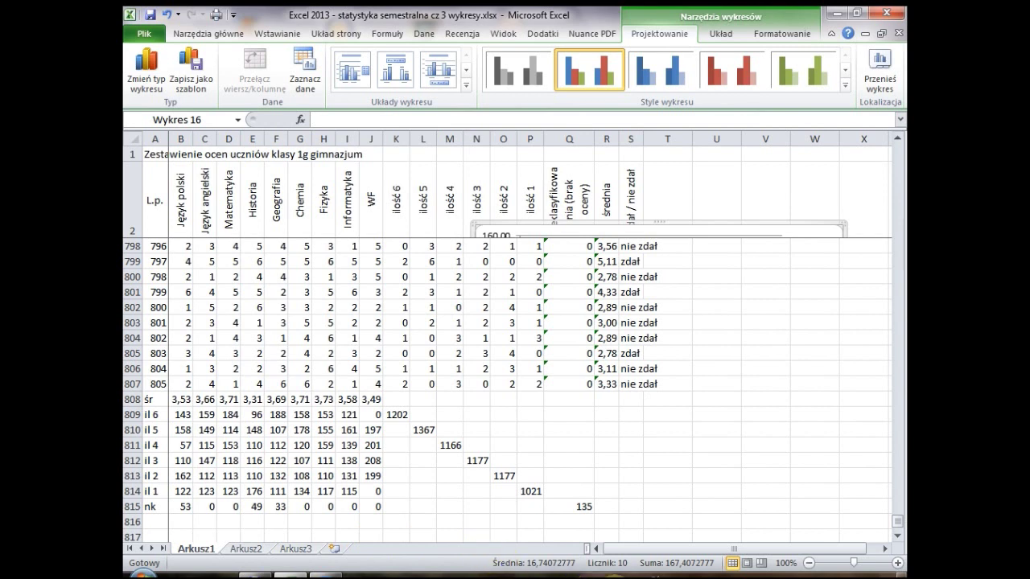
- Start an ŚREDNIA formula in R808, then abandon it after picking the wrong column R range
{"action": "left_click", "coordinate": [602, 401]}
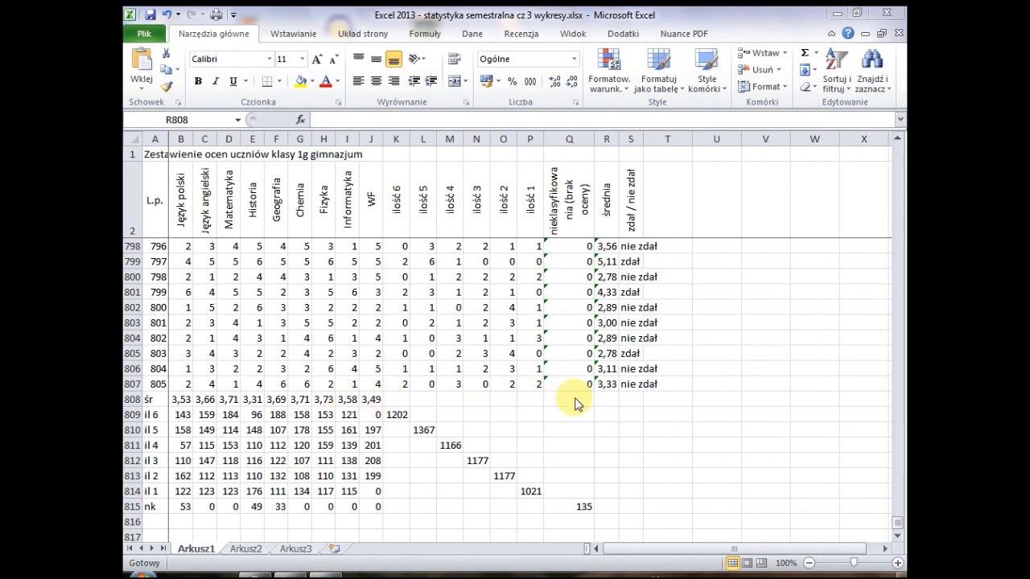
{"action": "left_click", "coordinate": [605, 400]}
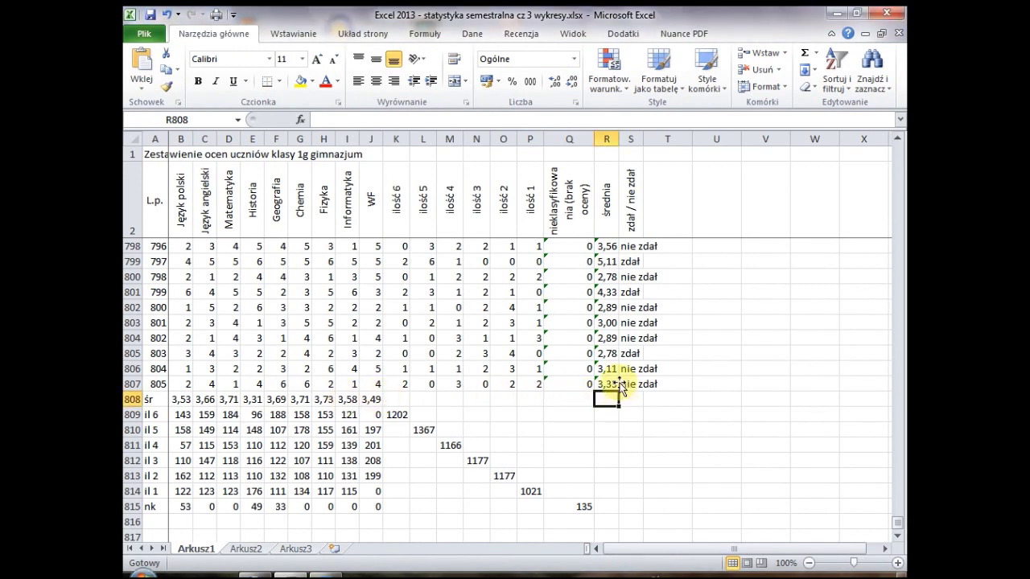
{"action": "left_click", "coordinate": [300, 121]}
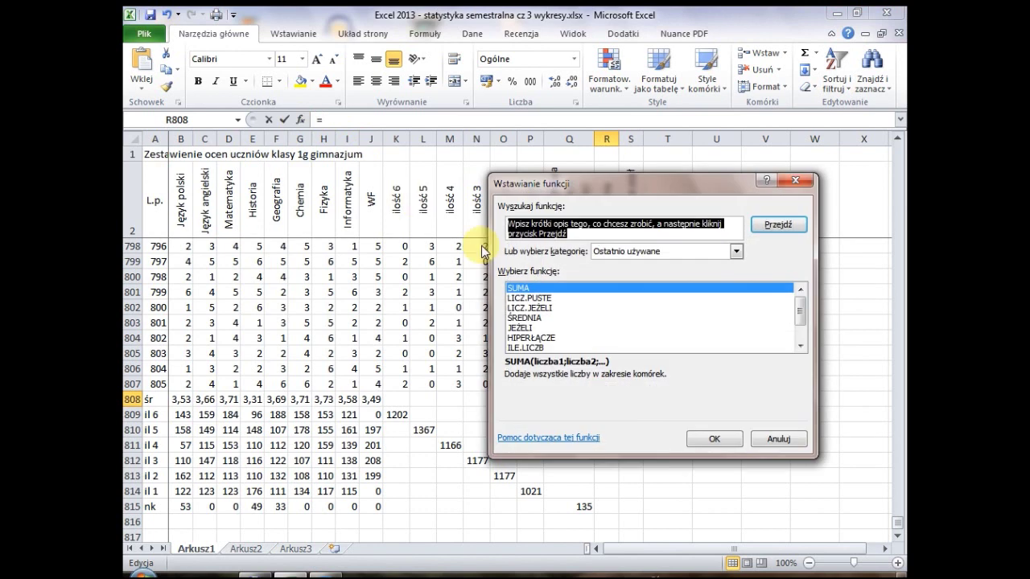
{"action": "left_click", "coordinate": [542, 319]}
{"action": "left_click_drag", "start_coordinate": [602, 186], "coordinate": [605, 54]}
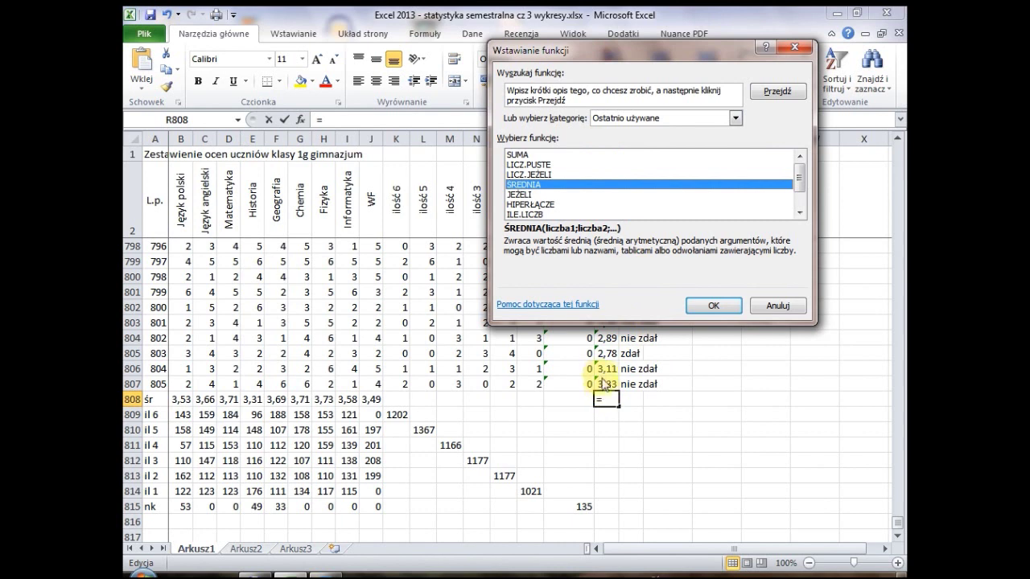
{"action": "left_click", "coordinate": [724, 305]}
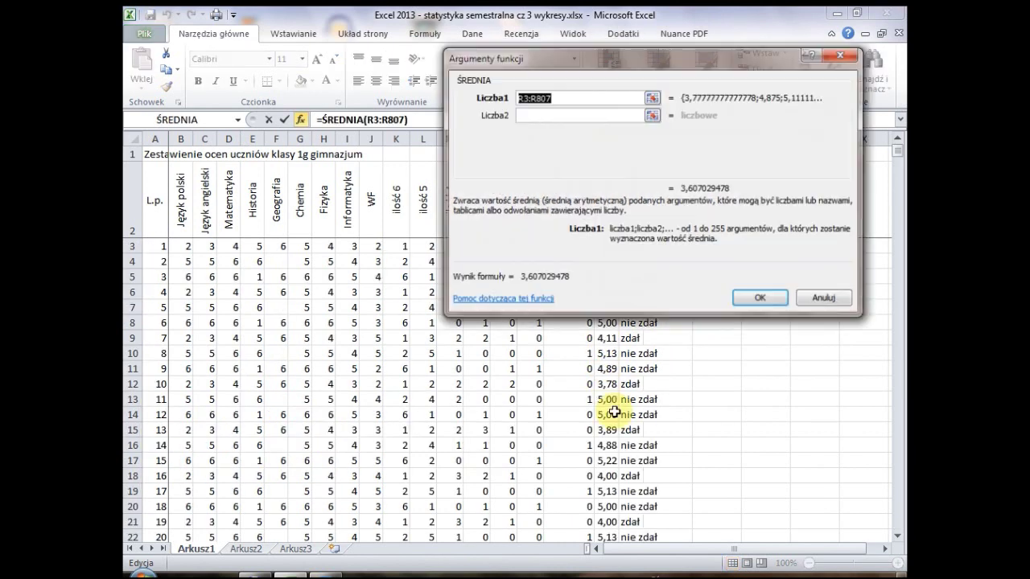
{"action": "left_click_drag", "start_coordinate": [602, 372], "coordinate": [614, 560]}
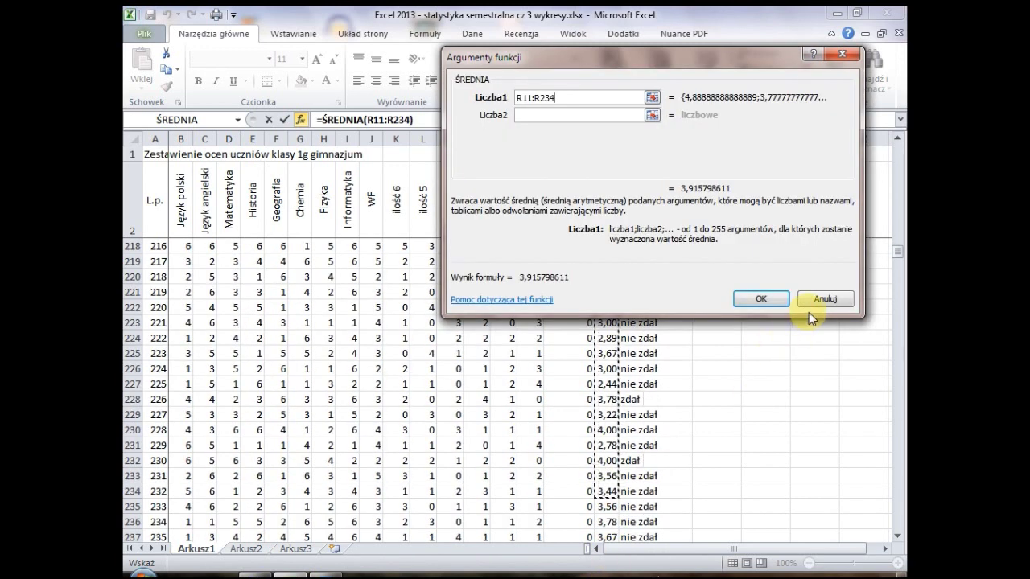
{"action": "left_click", "coordinate": [809, 306]}
- Enter =ŚREDNIA(B808:J808) in R808, giving an overall average of 3,60
{"action": "scroll", "coordinate": [639, 485], "scroll_direction": "down", "scroll_amount": 1}
{"action": "scroll", "coordinate": [641, 486], "scroll_direction": "down", "scroll_amount": 1}
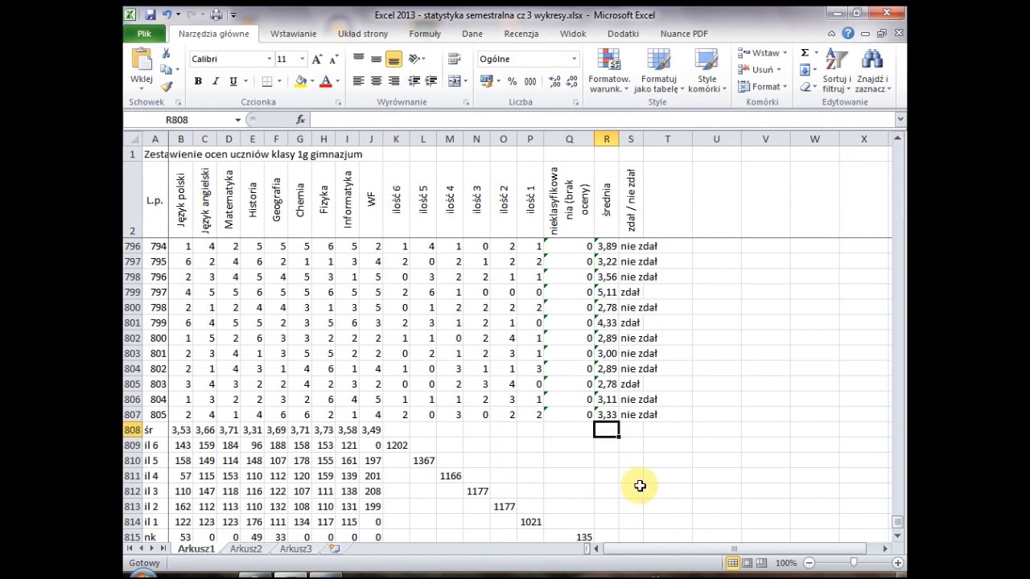
{"action": "left_click", "coordinate": [301, 119]}
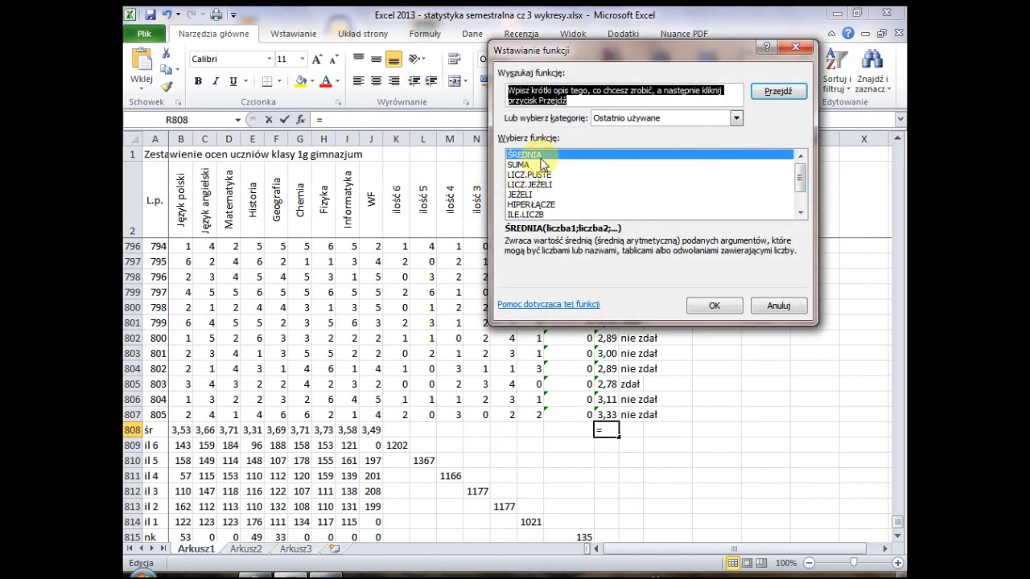
{"action": "left_click", "coordinate": [708, 305]}
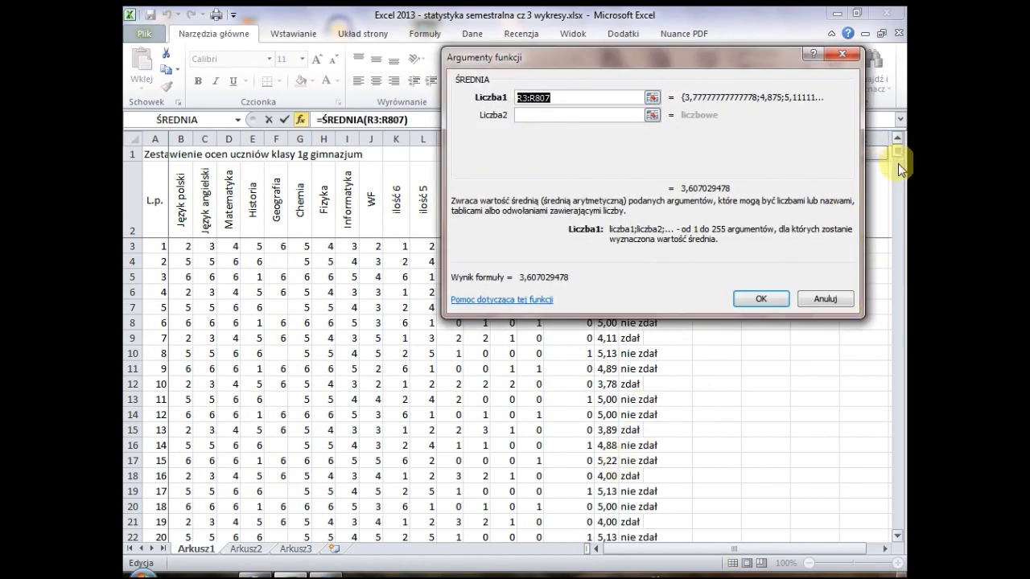
{"action": "left_click_drag", "start_coordinate": [898, 163], "coordinate": [896, 513]}
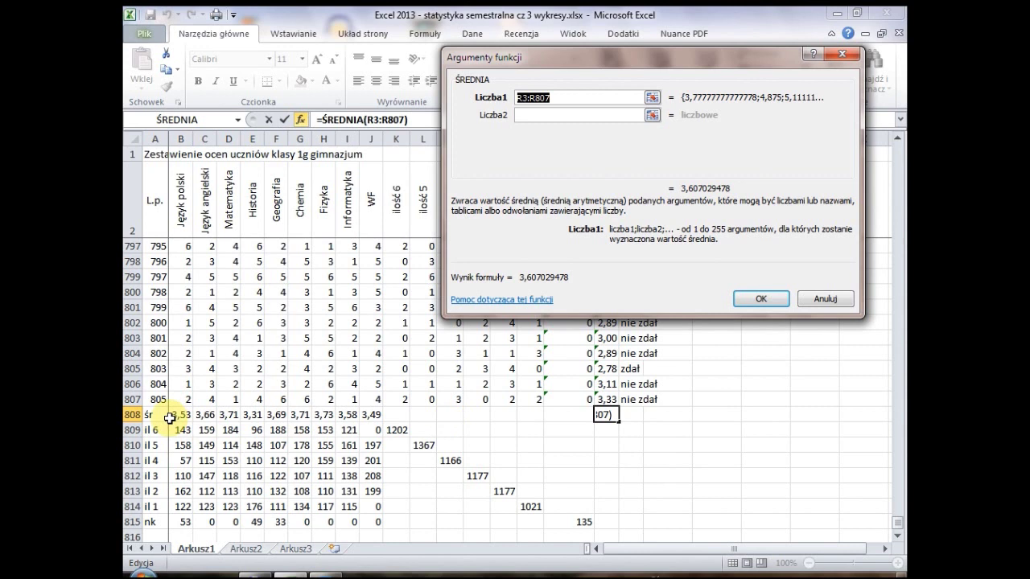
{"action": "left_click_drag", "start_coordinate": [172, 416], "coordinate": [371, 415]}
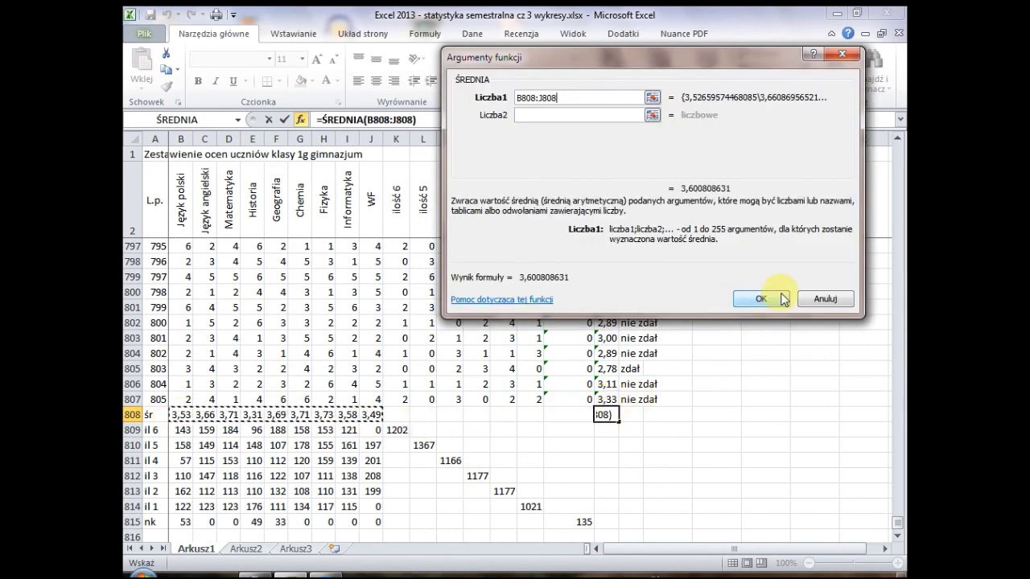
{"action": "left_click", "coordinate": [761, 299]}
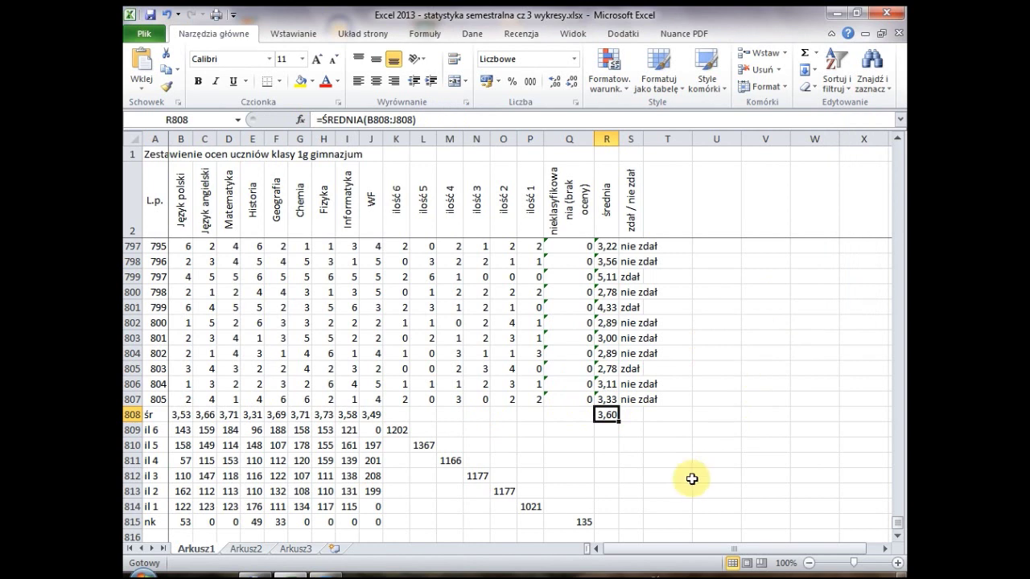
- Insert a clustered column chart of the B808:J808 subject averages plus the R808 overall average
{"action": "left_click_drag", "start_coordinate": [172, 415], "coordinate": [370, 413]}
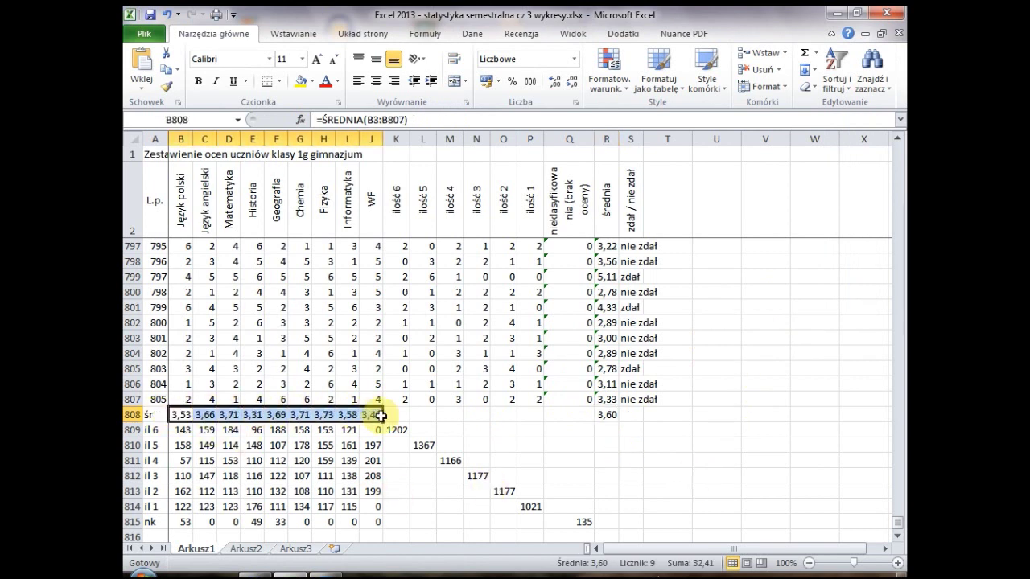
{"action": "left_click", "coordinate": [612, 415], "text": "ctrl"}
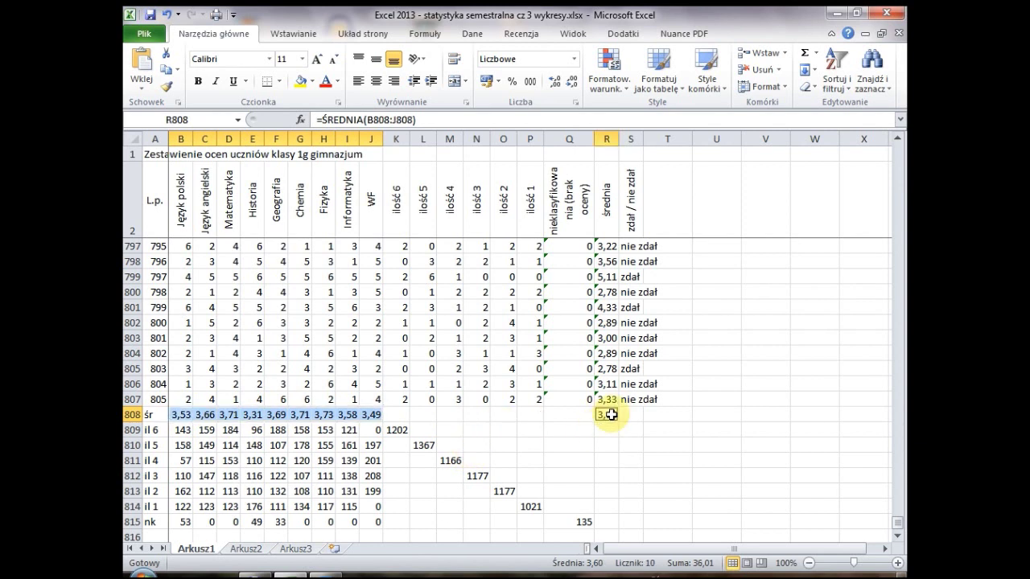
{"action": "left_click", "coordinate": [303, 36]}
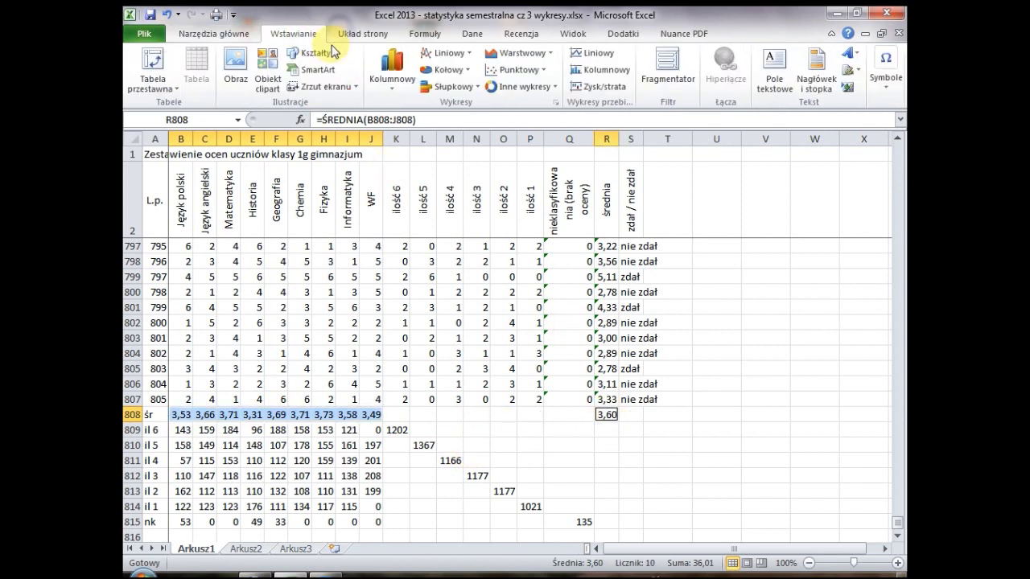
{"action": "left_click", "coordinate": [389, 71]}
{"action": "left_click", "coordinate": [390, 130]}
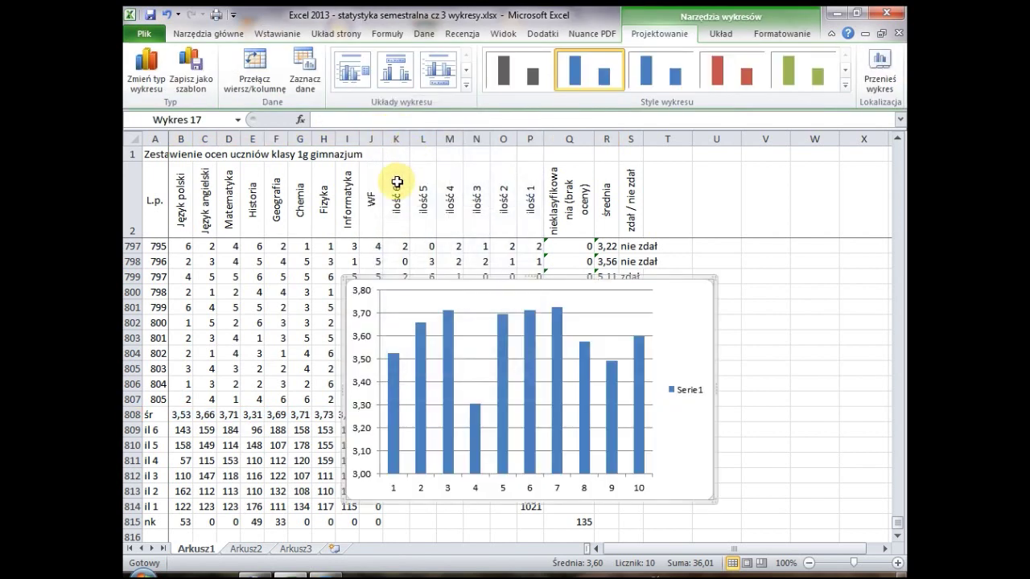
- Delete the averages chart and insert a clustered column chart of the B809:J809 grade-6 counts, moved aside
{"action": "key", "text": "Delete"}
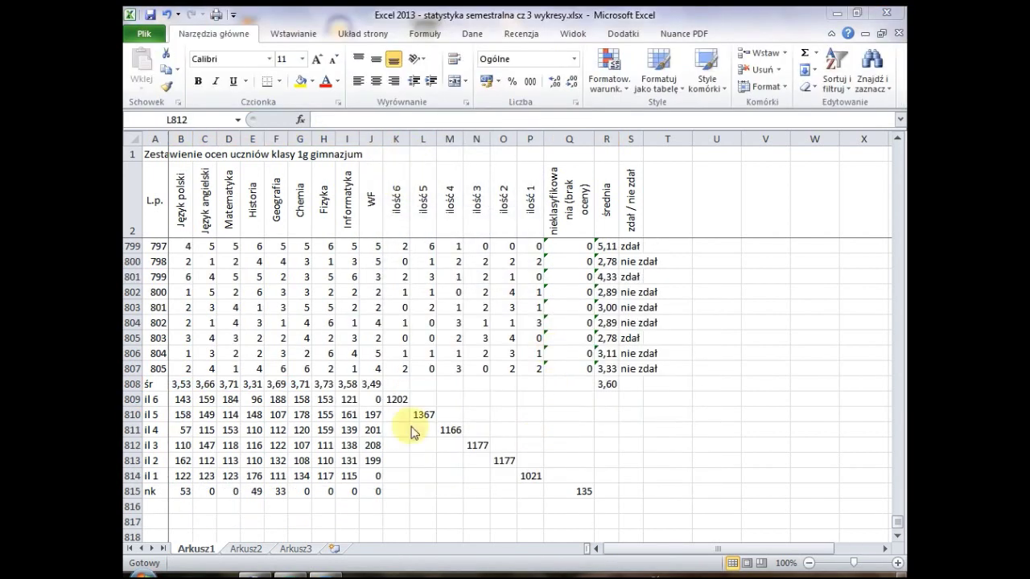
{"action": "left_click_drag", "start_coordinate": [178, 399], "coordinate": [373, 403]}
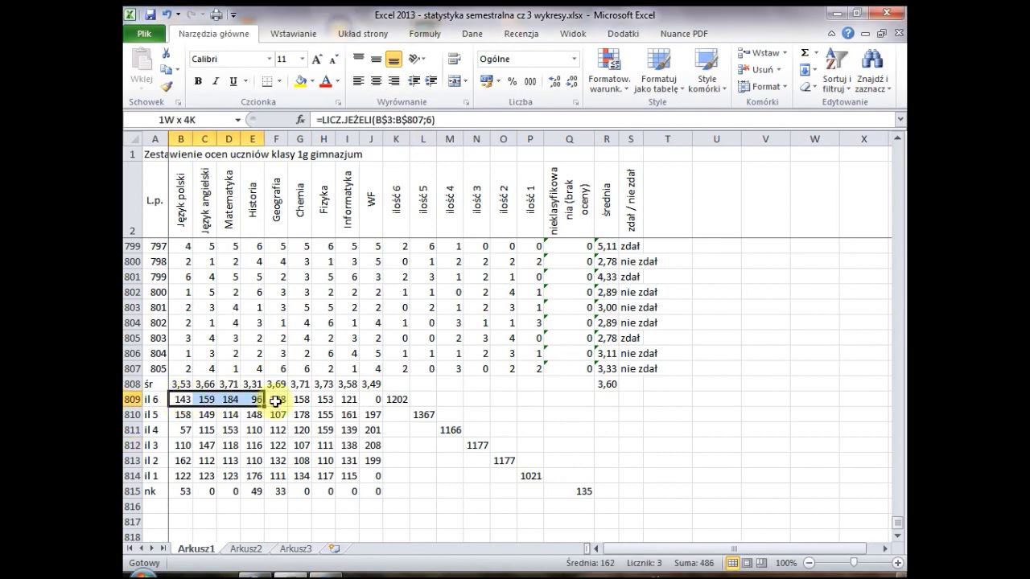
{"action": "left_click", "coordinate": [306, 38]}
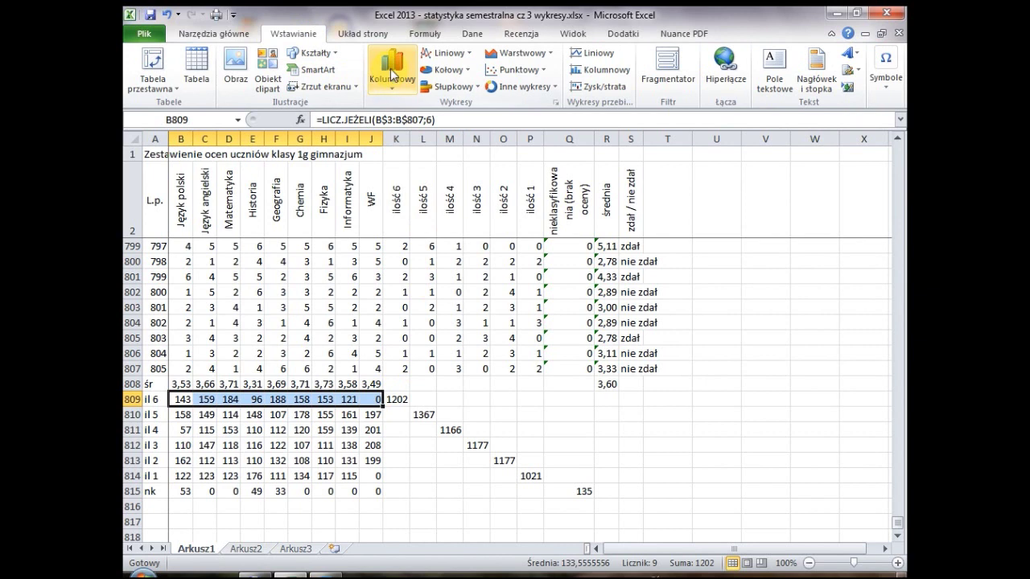
{"action": "left_click", "coordinate": [394, 74]}
{"action": "left_click", "coordinate": [391, 130]}
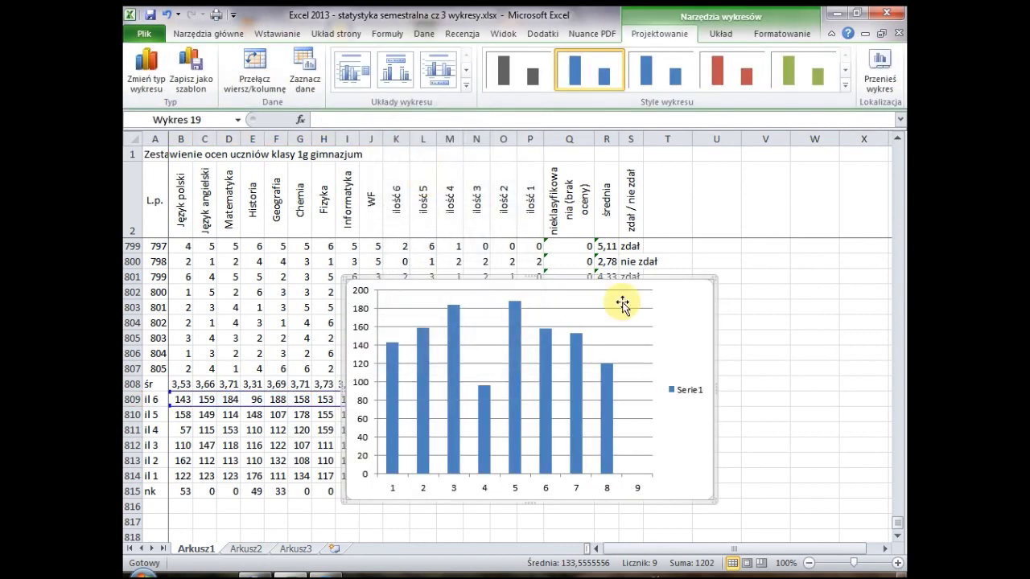
{"action": "left_click_drag", "start_coordinate": [575, 278], "coordinate": [718, 302]}
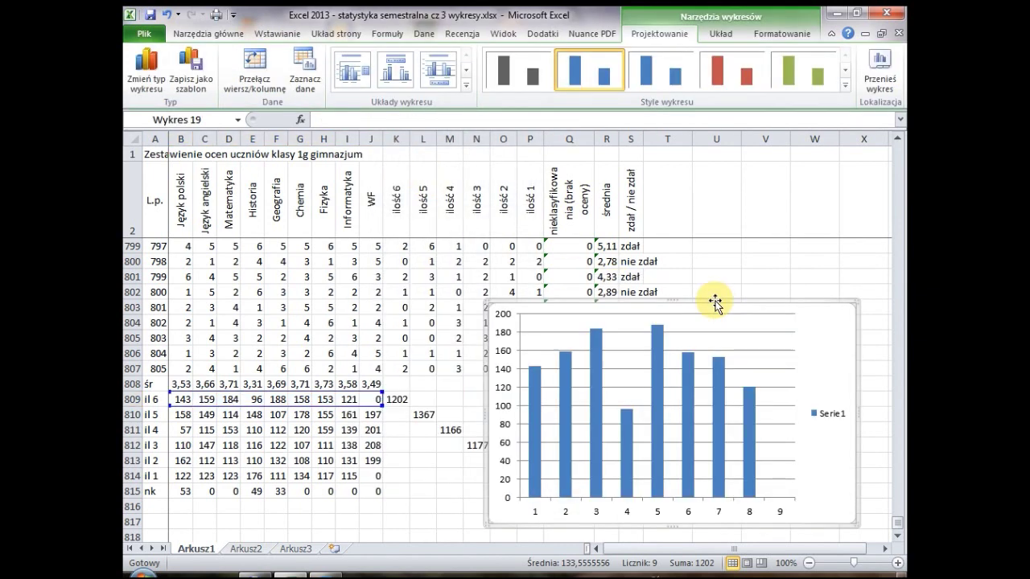
{"action": "left_click", "coordinate": [305, 79]}
- Add an Ilość 5 series with values from B810:J810, fixing the leftover {1}+ in its formula
{"action": "left_click", "coordinate": [515, 207]}
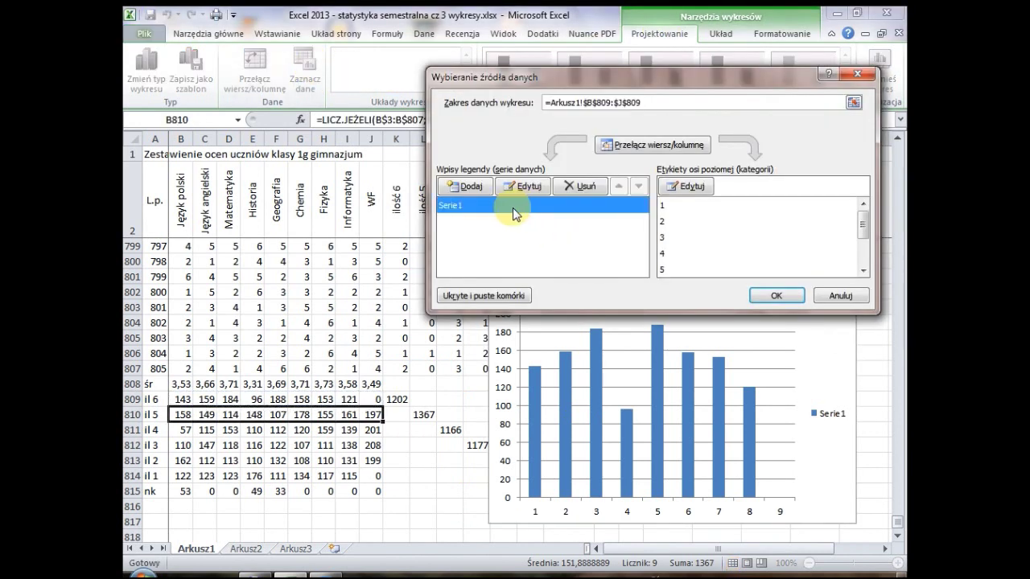
{"action": "left_click", "coordinate": [463, 188]}
{"action": "type", "text": "Ilość 5"}
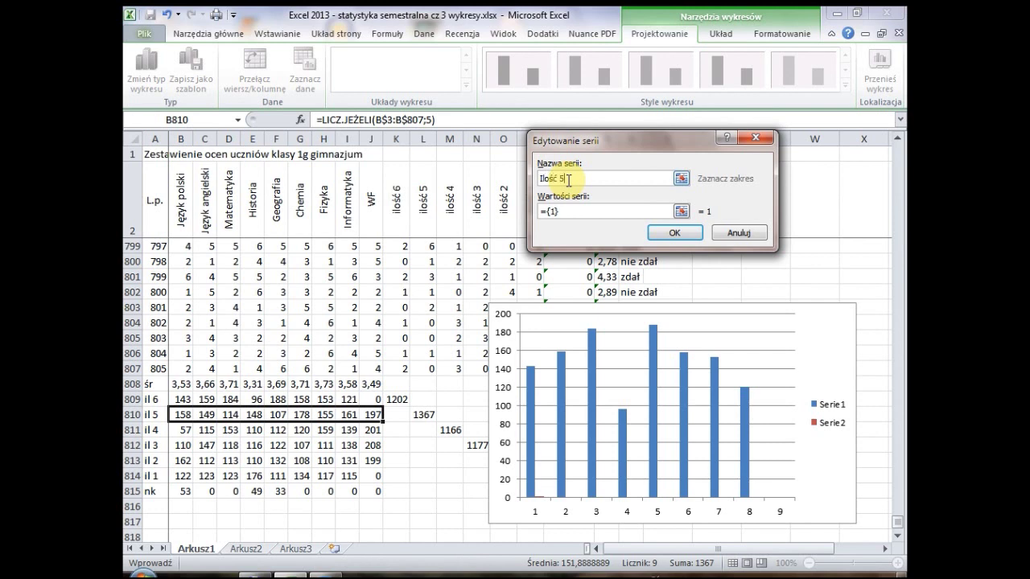
{"action": "left_click_drag", "start_coordinate": [643, 209], "coordinate": [542, 216]}
{"action": "left_click_drag", "start_coordinate": [182, 415], "coordinate": [376, 420]}
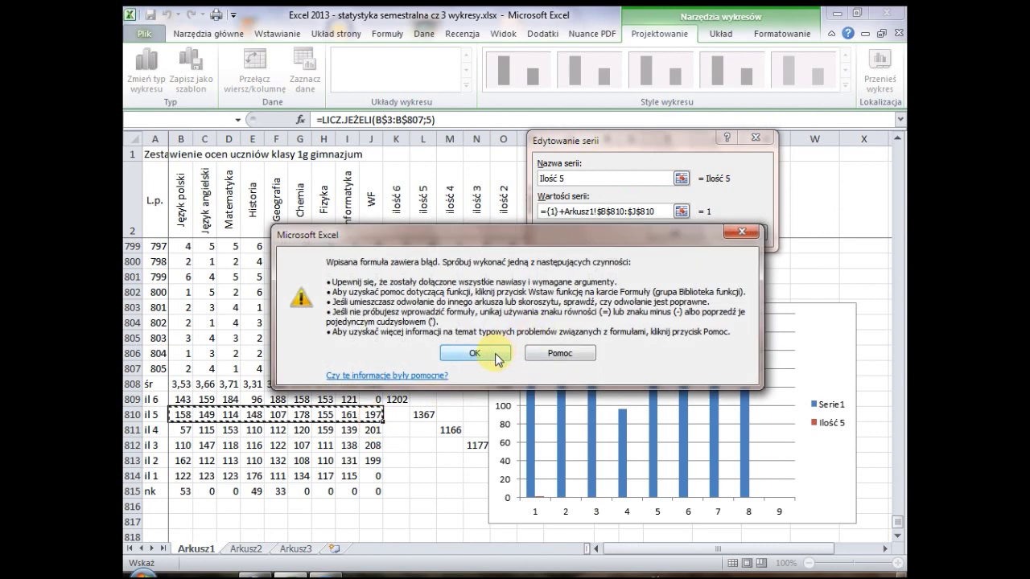
{"action": "left_click", "coordinate": [495, 353]}
{"action": "left_click", "coordinate": [557, 212]}
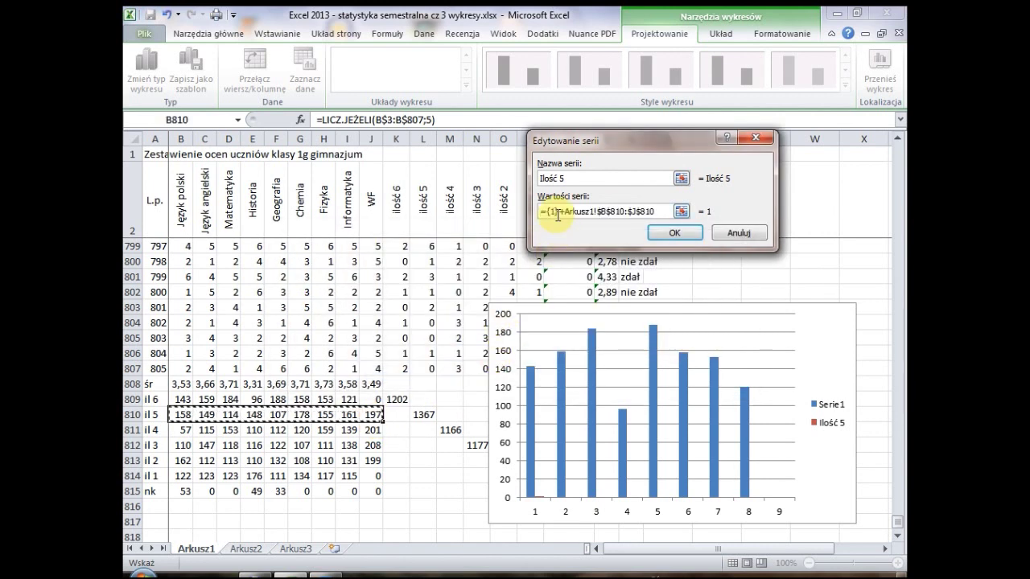
{"action": "left_click", "coordinate": [545, 212]}
{"action": "key", "text": "Delete"}
{"action": "key", "text": "Delete"}
{"action": "key", "text": "Delete"}
{"action": "key", "text": "Delete"}
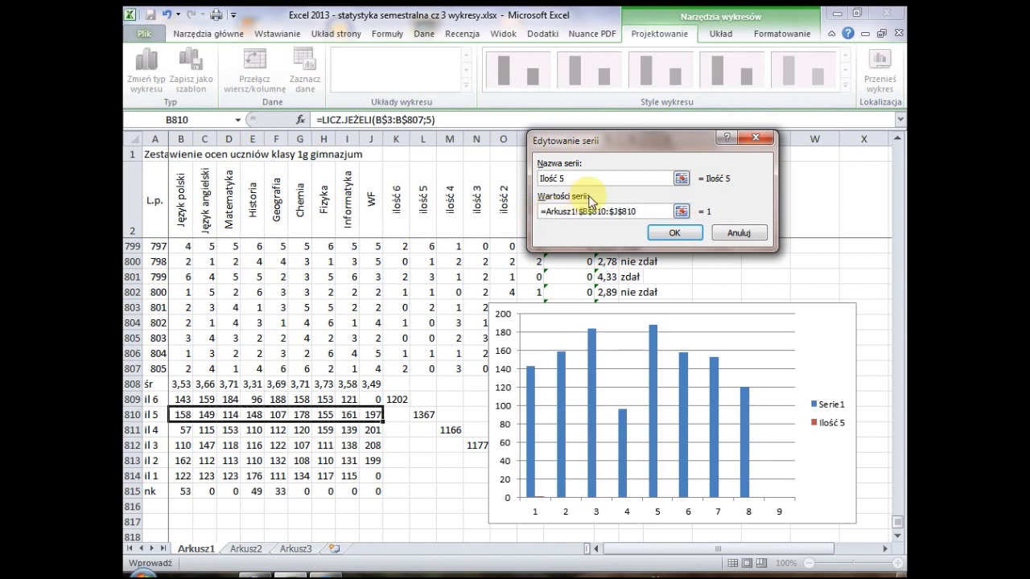
{"action": "left_click", "coordinate": [684, 236]}
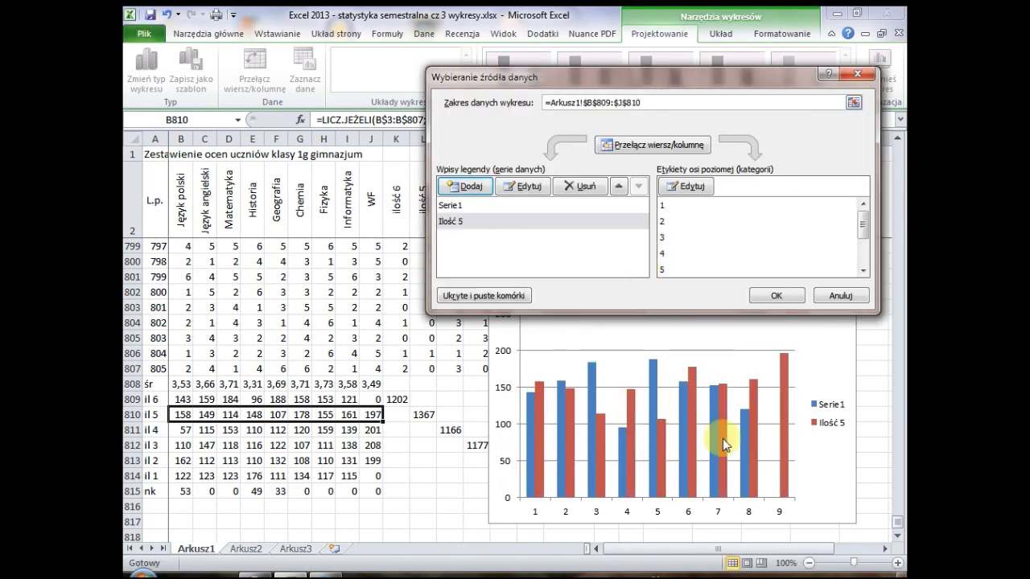
- Rename Serie1 to Ilość 6, then cancel the data source changes with Esc
{"action": "left_click", "coordinate": [461, 208]}
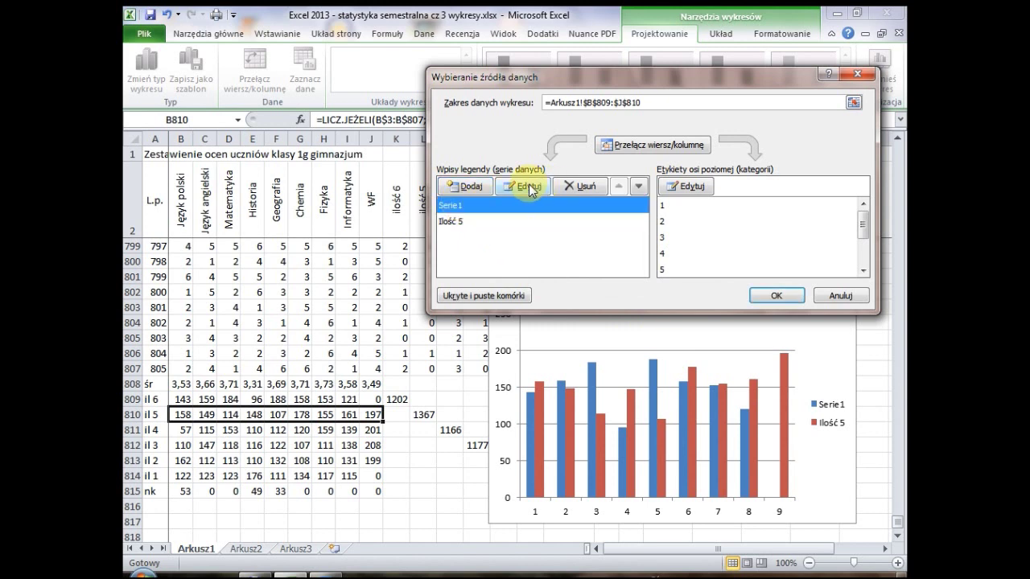
{"action": "left_click", "coordinate": [527, 186]}
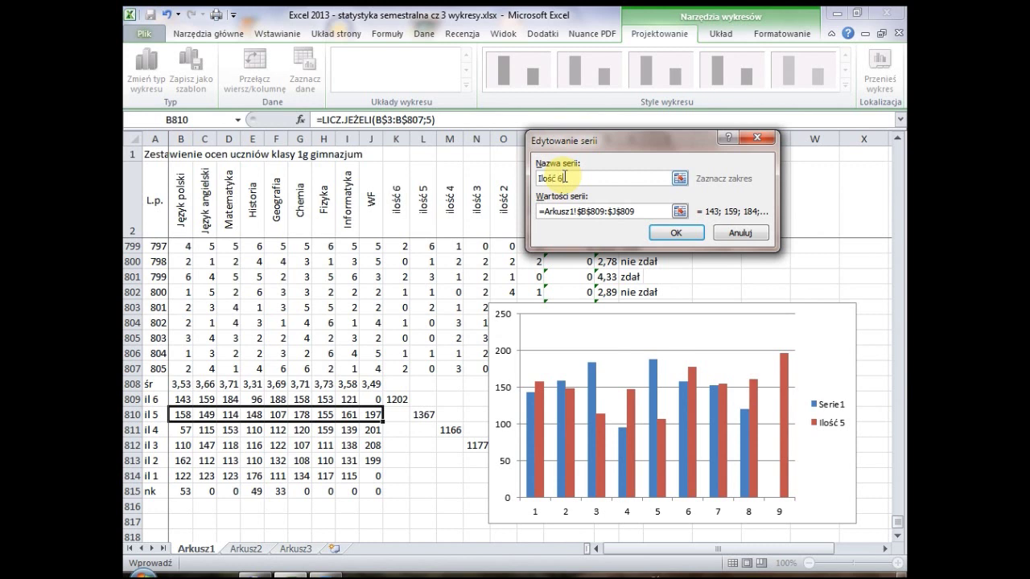
{"action": "type", "text": "Ilość 6"}
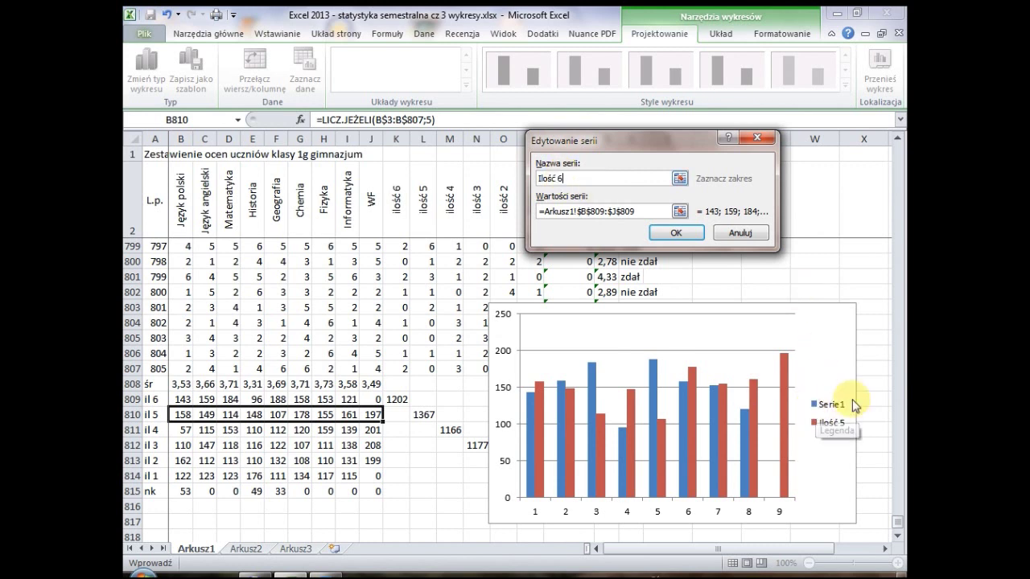
{"action": "left_click", "coordinate": [676, 233]}
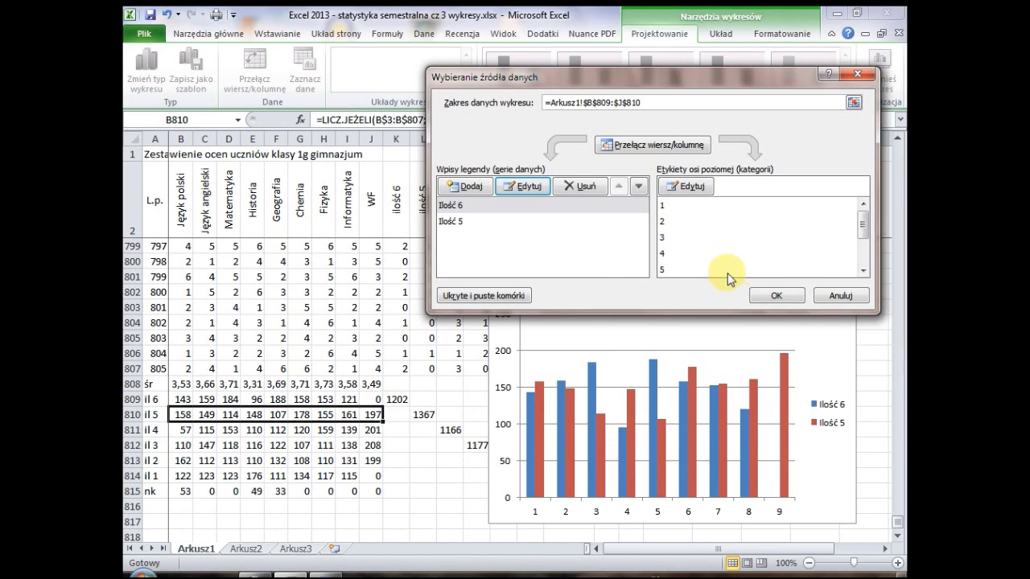
{"action": "left_click", "coordinate": [507, 207]}
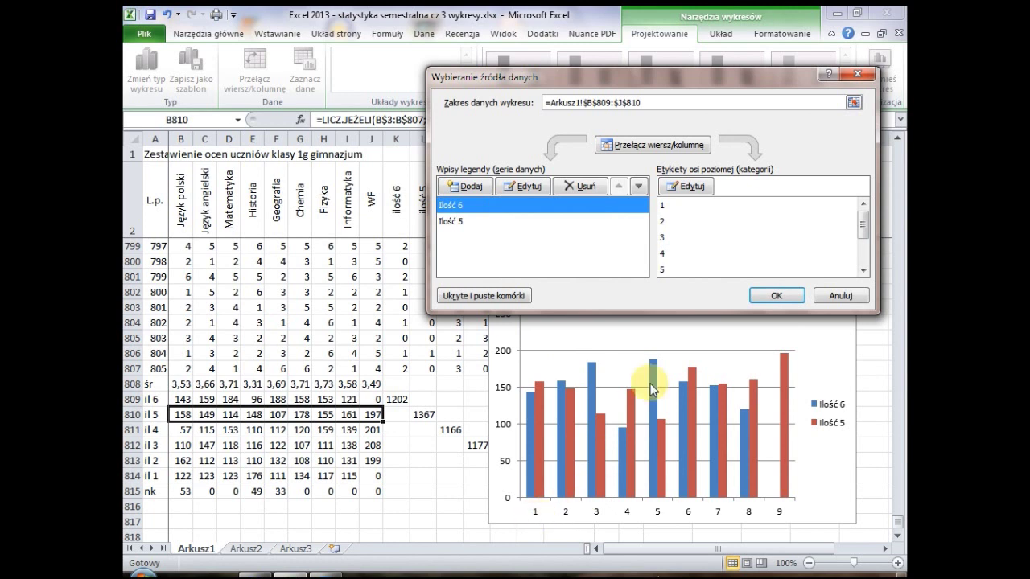
{"action": "key", "text": "Escape"}
- Add a series named from cell A810 (il 5) using the B810:J810 grade-5 counts as values
{"action": "left_click", "coordinate": [309, 66]}
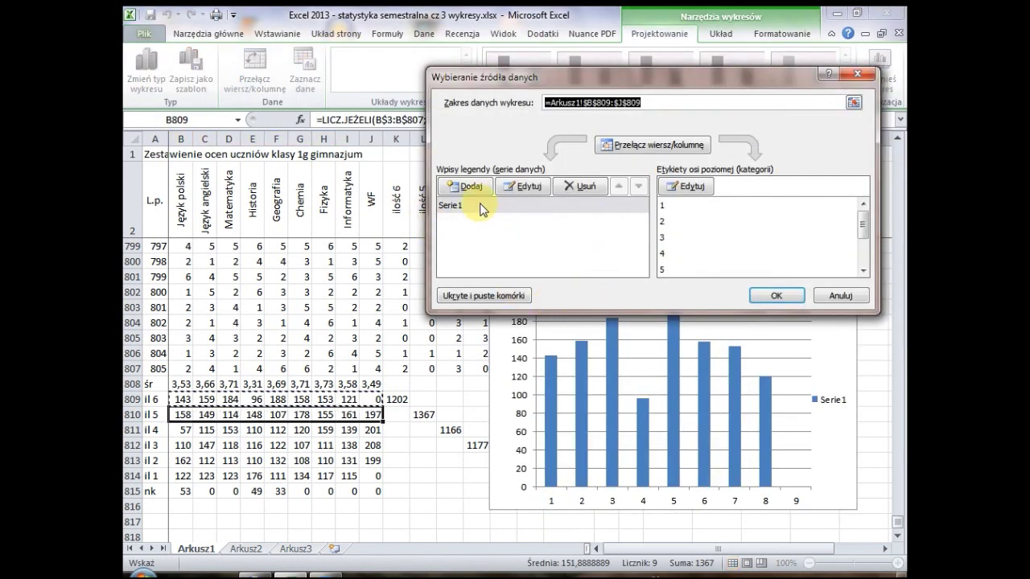
{"action": "left_click", "coordinate": [473, 187]}
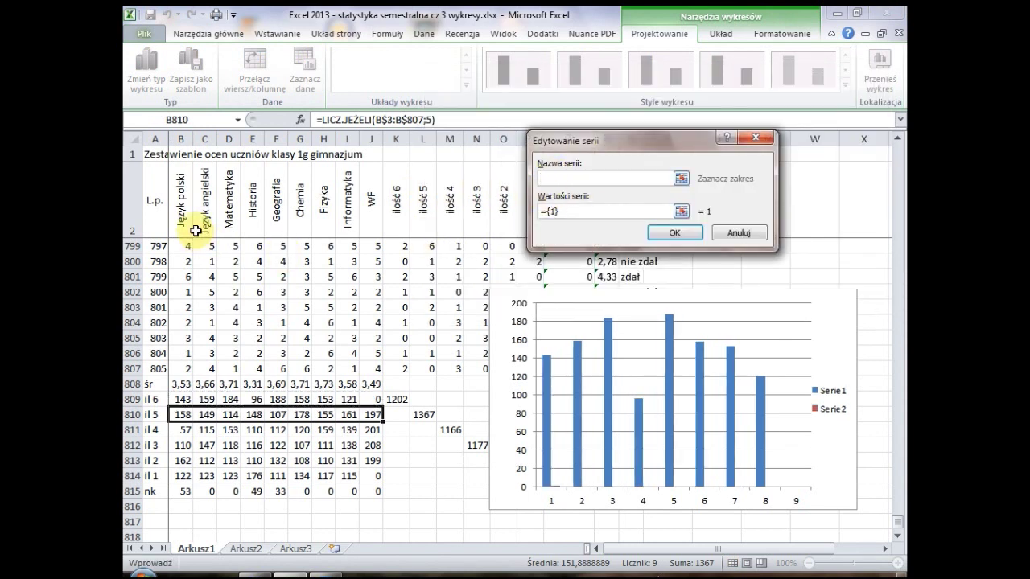
{"action": "left_click", "coordinate": [156, 414]}
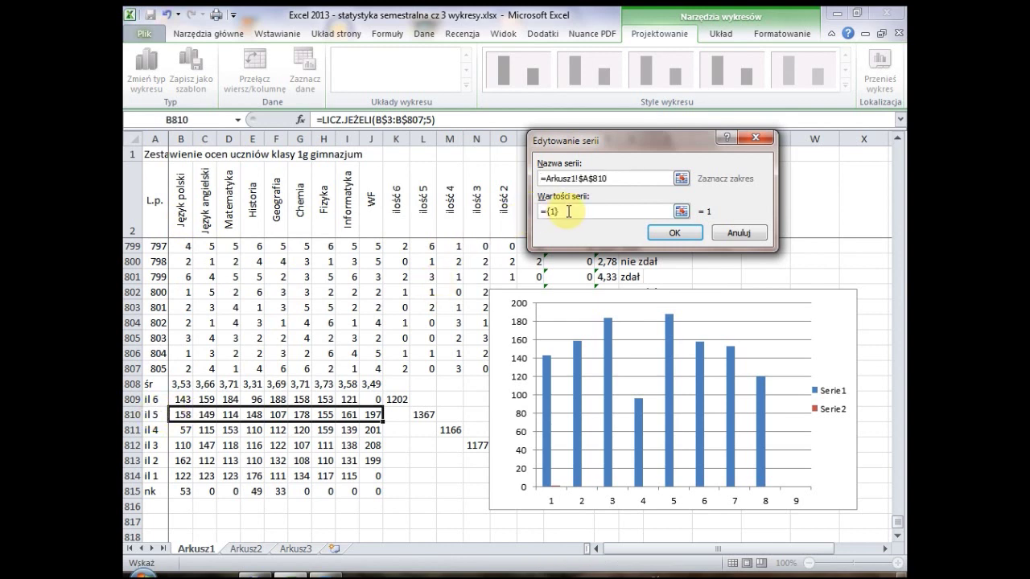
{"action": "left_click_drag", "start_coordinate": [570, 212], "coordinate": [537, 212]}
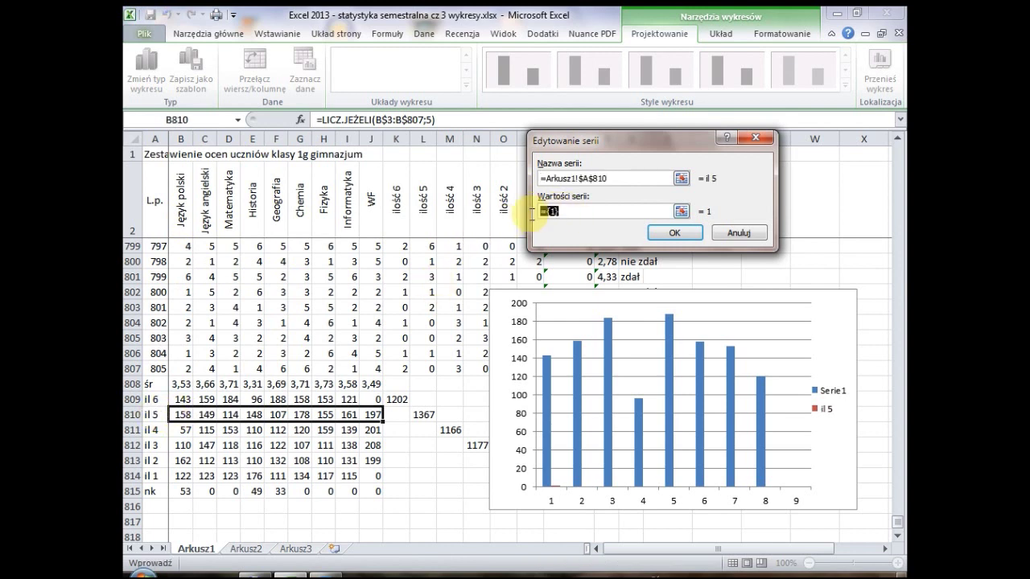
{"action": "left_click_drag", "start_coordinate": [184, 416], "coordinate": [369, 419]}
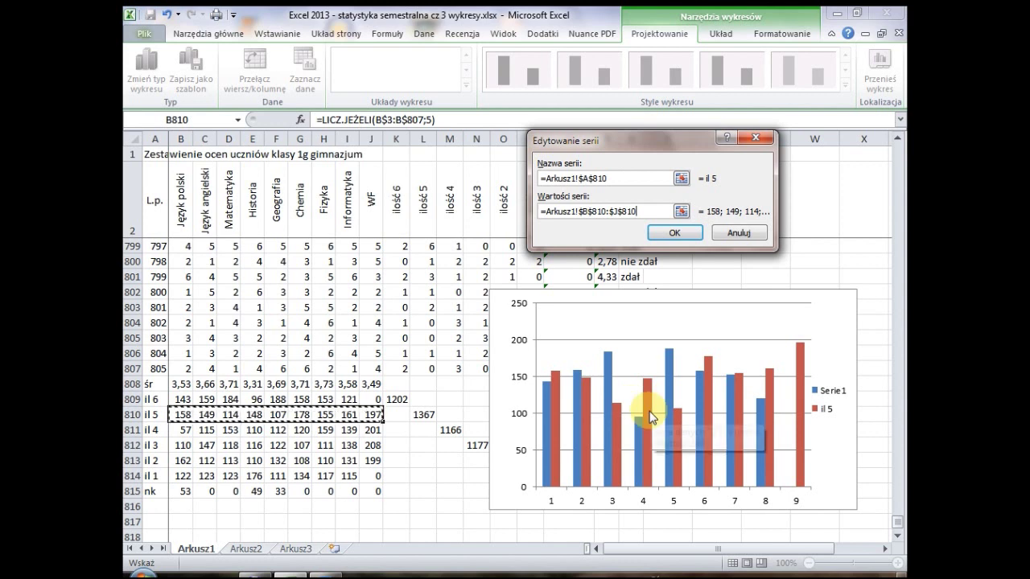
{"action": "mouse_move", "coordinate": [650, 418]}
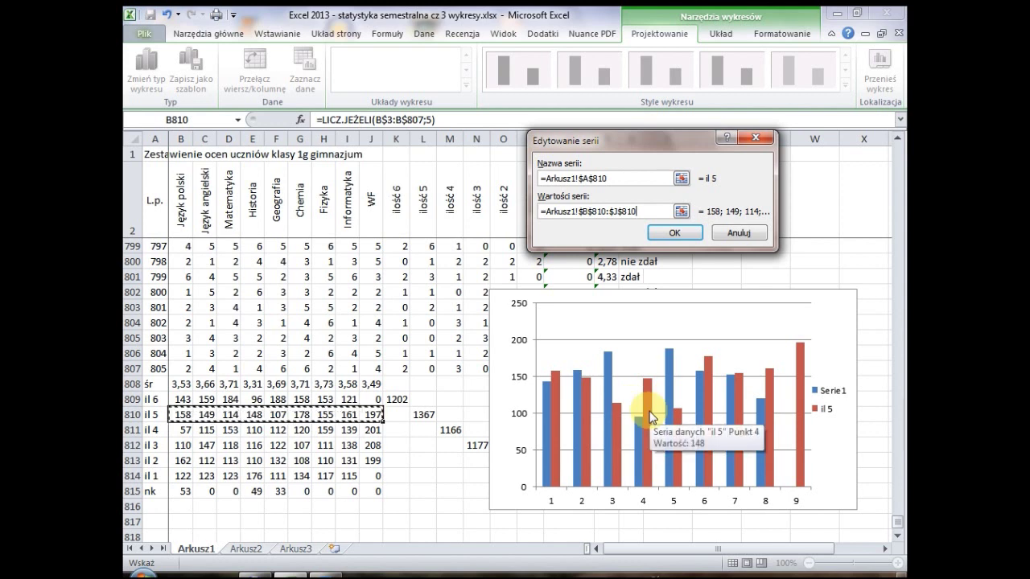
{"action": "left_click", "coordinate": [674, 233]}
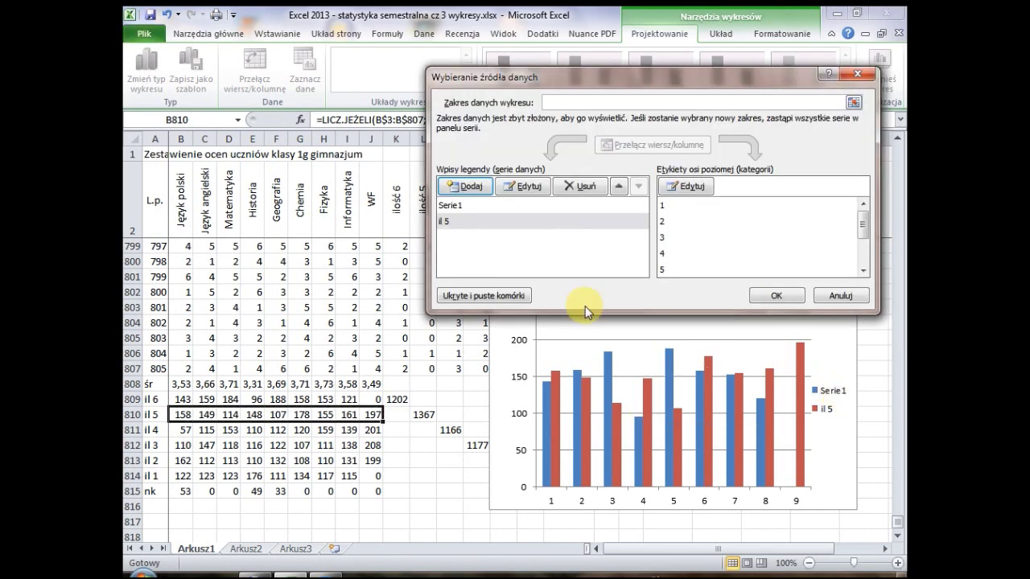
- Rename the Serie1 series to Ilość 6
{"action": "left_click", "coordinate": [477, 206]}
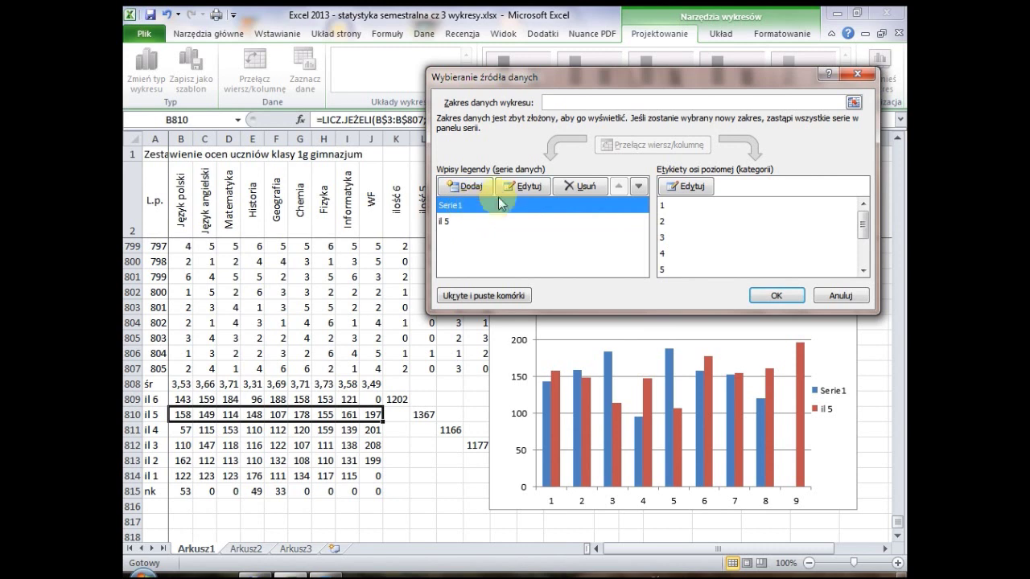
{"action": "left_click", "coordinate": [515, 187]}
{"action": "type", "text": "Ilość 6"}
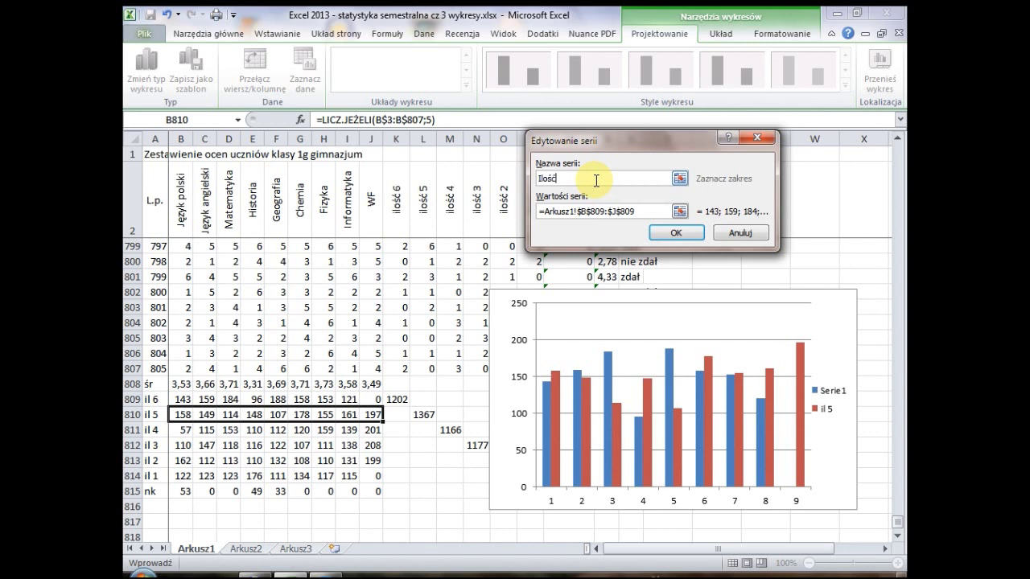
{"action": "left_click", "coordinate": [675, 232]}
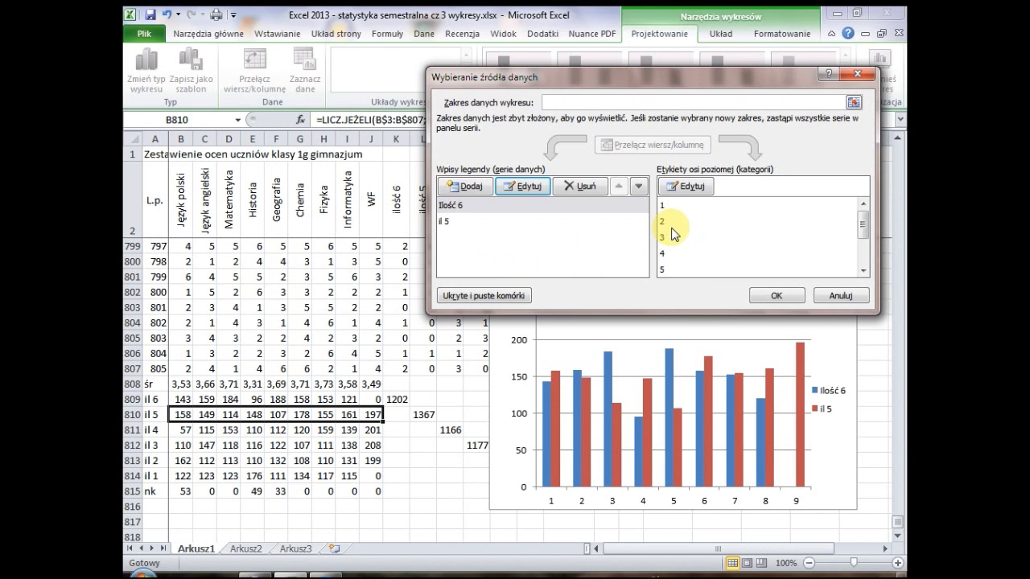
- Use the subject names in B2:J2 as the horizontal axis labels
{"action": "left_click", "coordinate": [666, 207]}
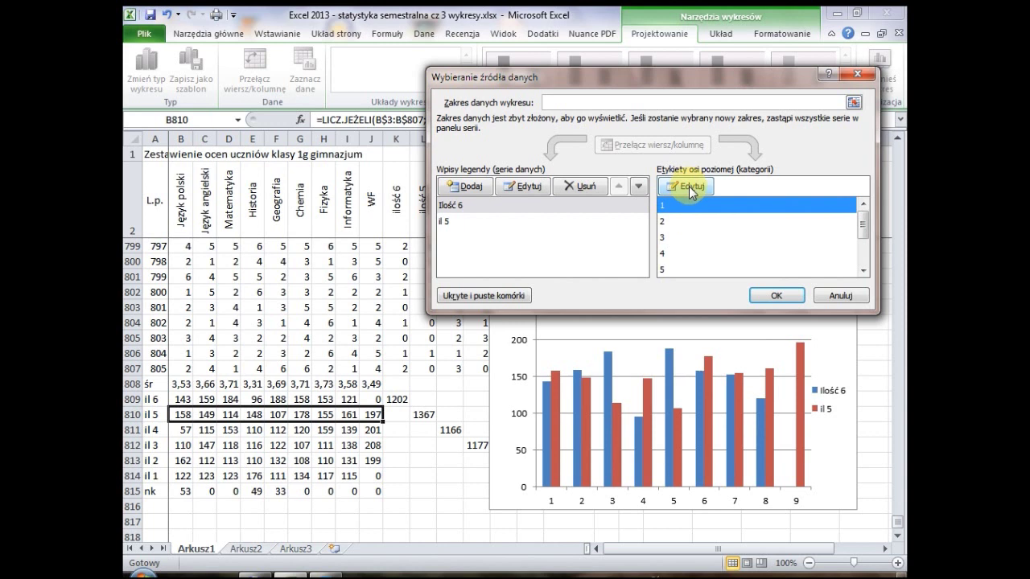
{"action": "left_click", "coordinate": [689, 186]}
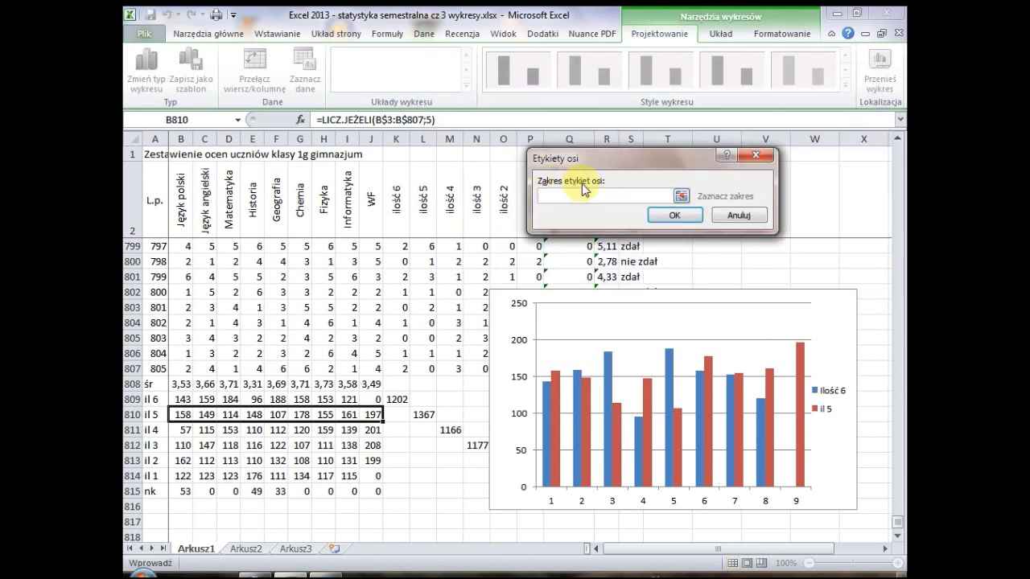
{"action": "left_click_drag", "start_coordinate": [179, 204], "coordinate": [373, 205]}
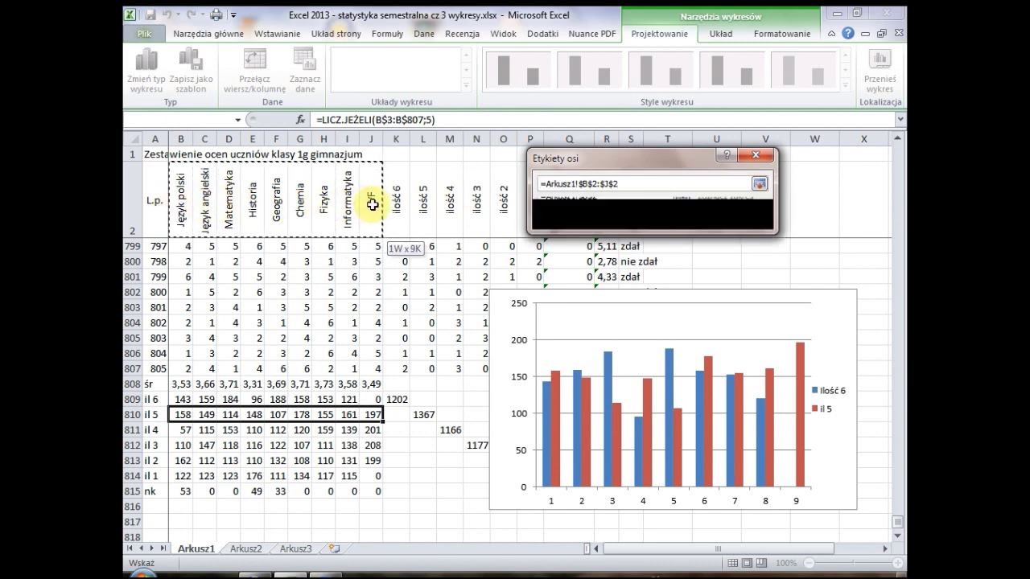
{"action": "left_click", "coordinate": [674, 215]}
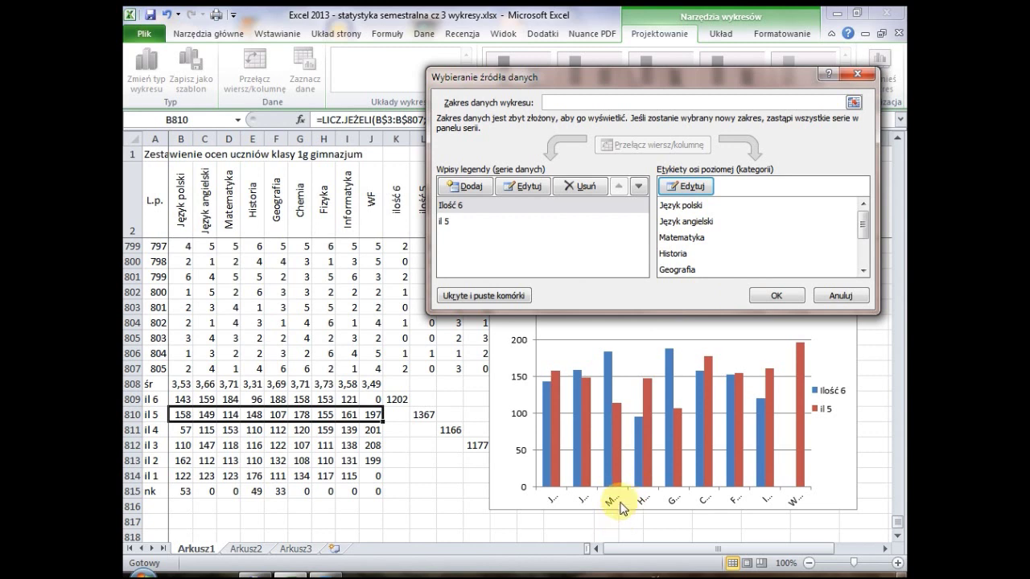
- Widen the chart leftward and make it taller
{"action": "left_click", "coordinate": [775, 295]}
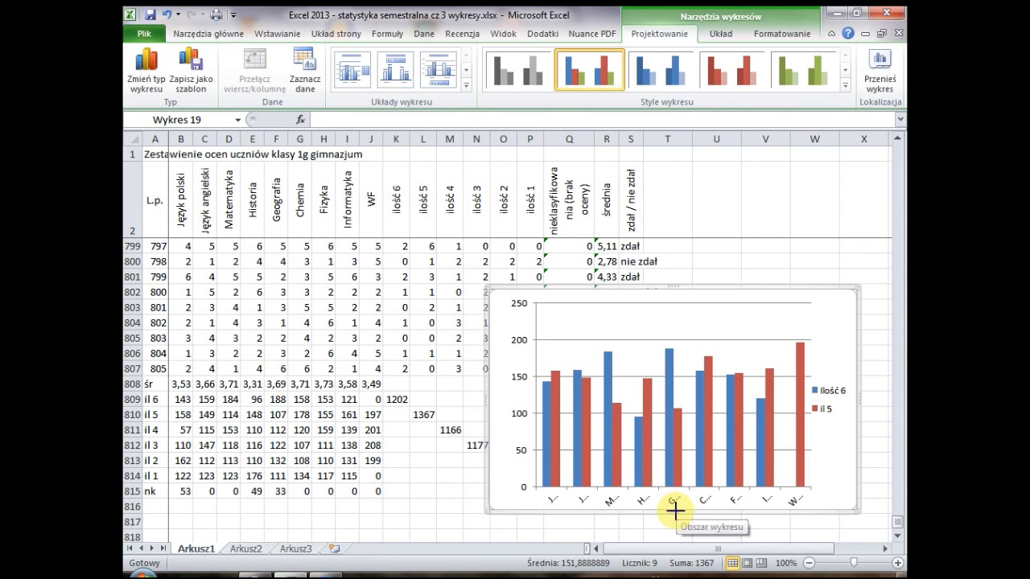
{"action": "left_click_drag", "start_coordinate": [675, 512], "coordinate": [682, 536]}
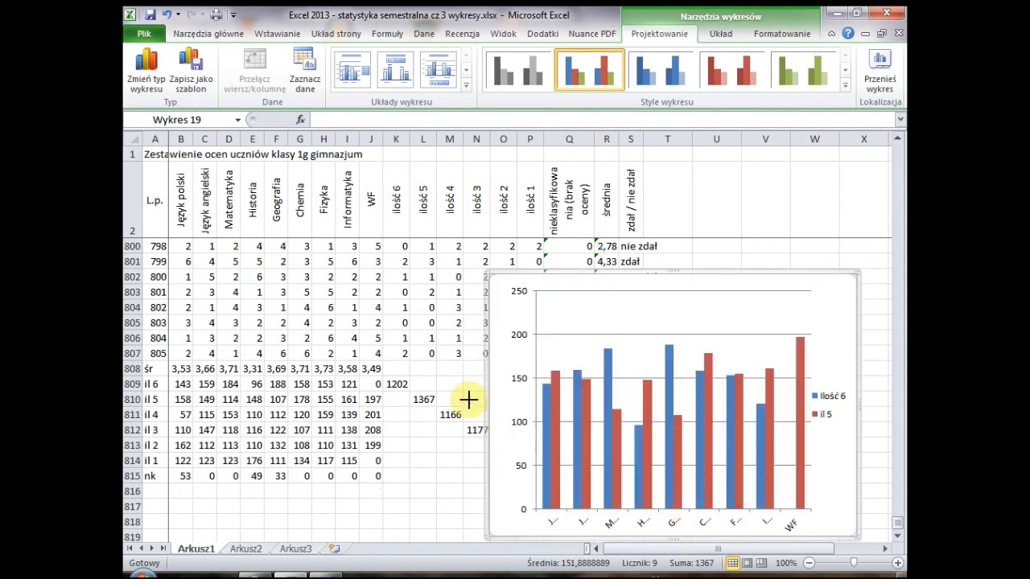
{"action": "left_click_drag", "start_coordinate": [488, 404], "coordinate": [326, 403]}
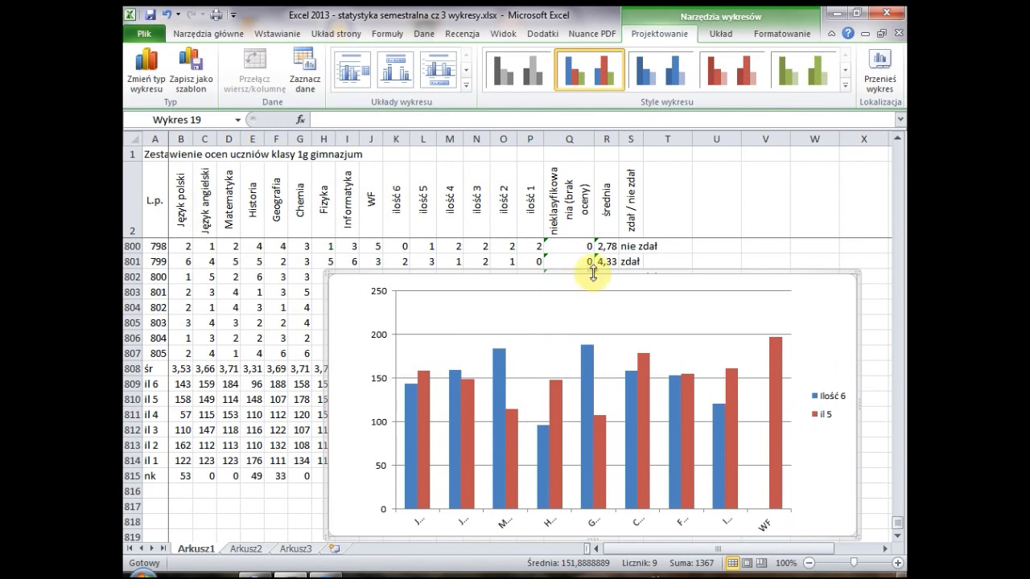
{"action": "left_click_drag", "start_coordinate": [593, 273], "coordinate": [595, 249]}
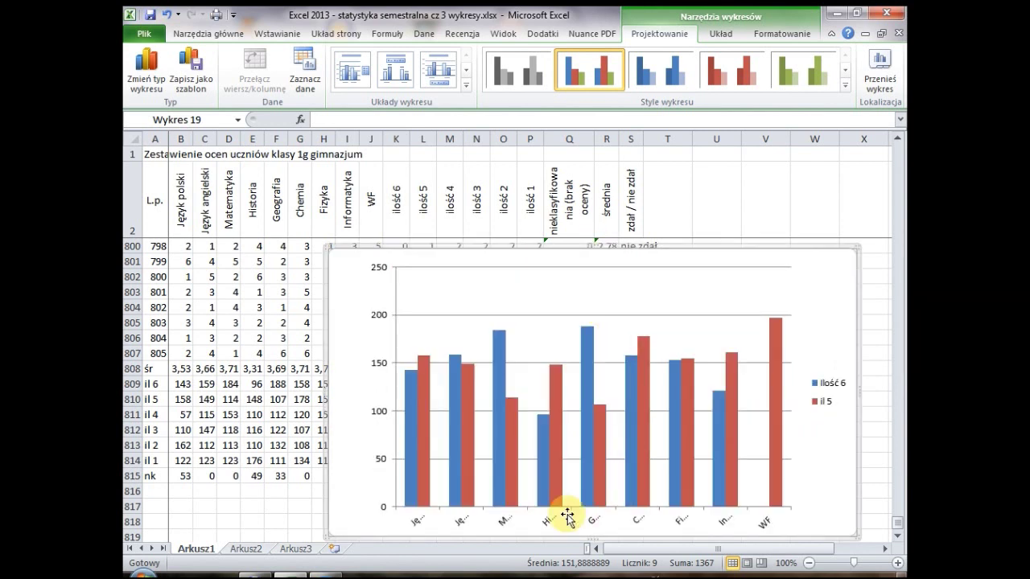
- Set the chart text font size to 6 so the subject names fit
{"action": "left_click", "coordinate": [554, 524]}
{"action": "right_click", "coordinate": [554, 524]}
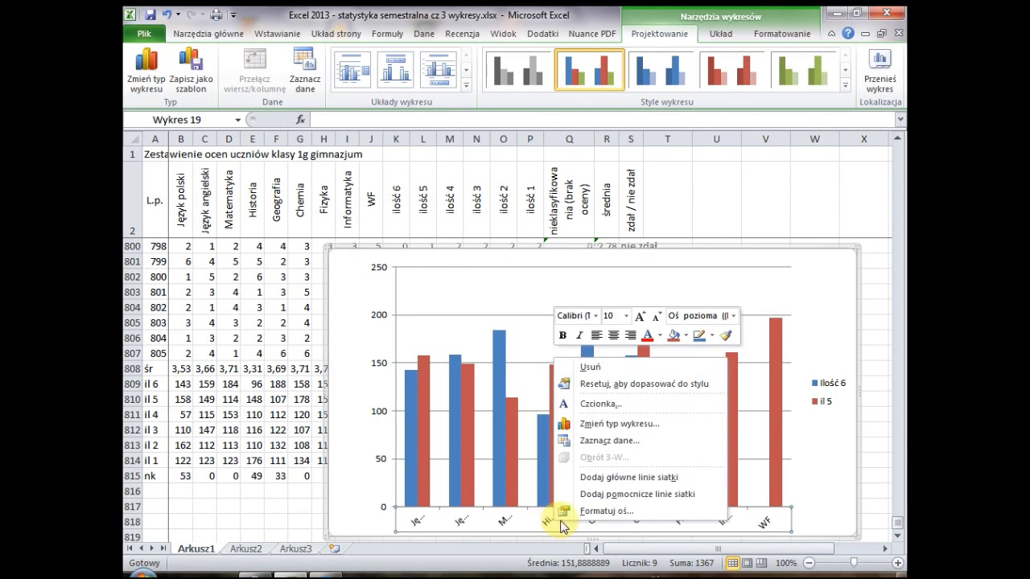
{"action": "left_click", "coordinate": [599, 512]}
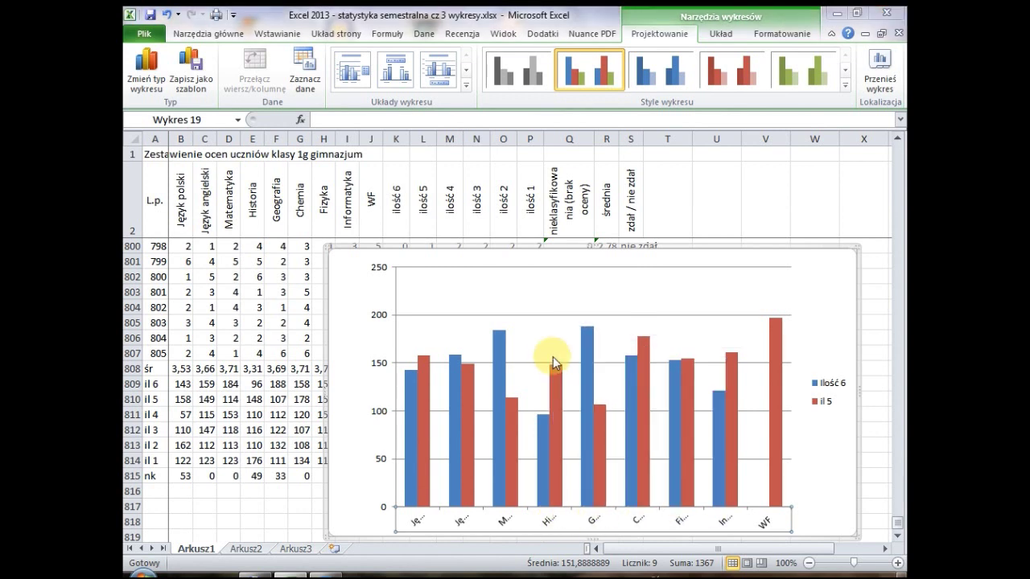
{"action": "left_click", "coordinate": [526, 428]}
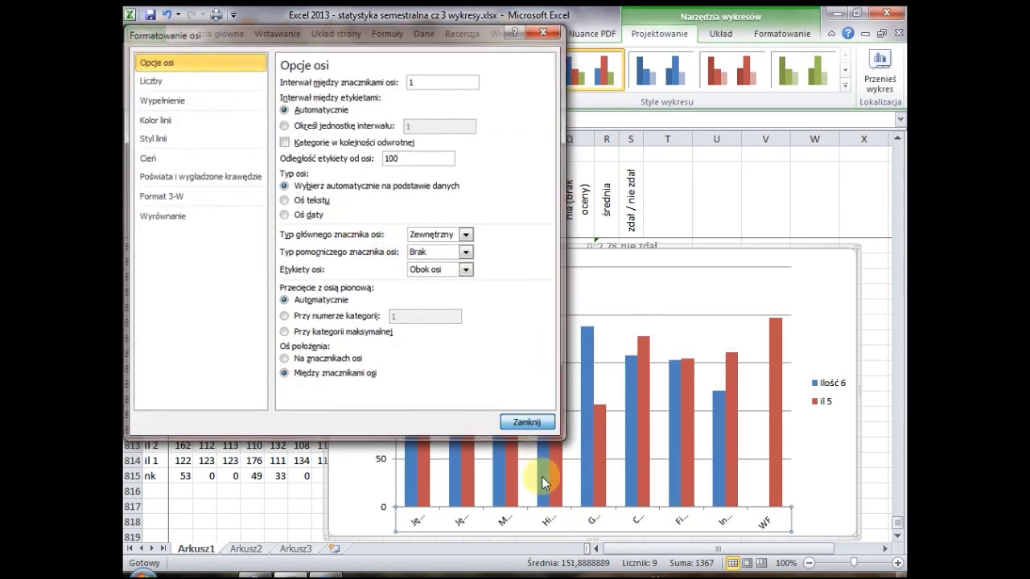
{"action": "right_click", "coordinate": [537, 518]}
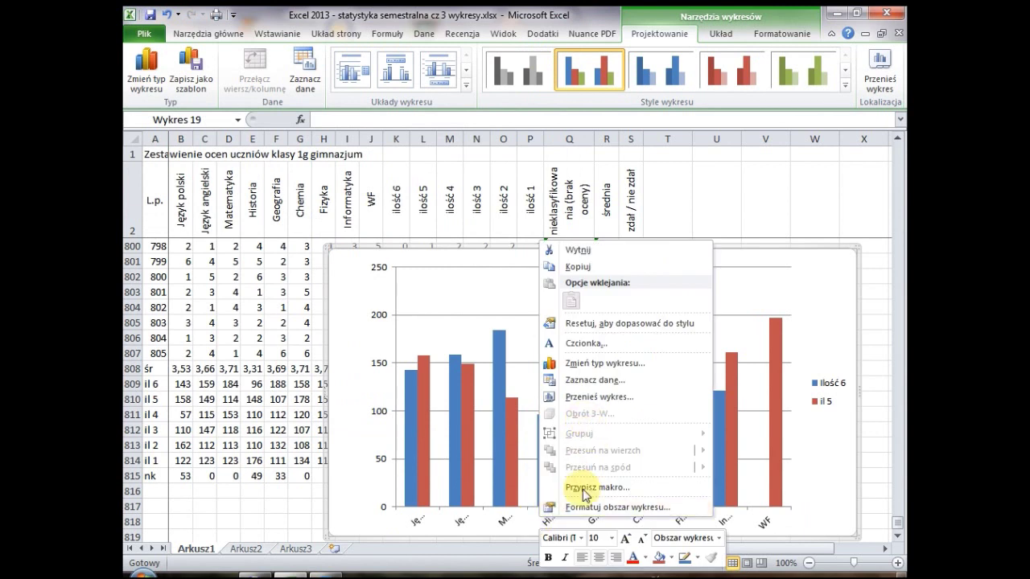
{"action": "left_click", "coordinate": [512, 521]}
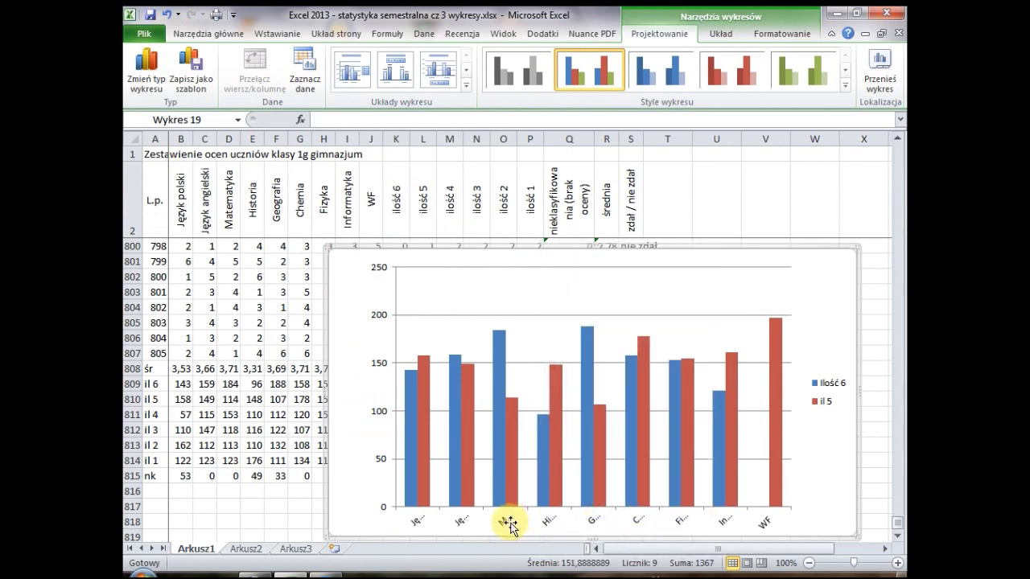
{"action": "right_click", "coordinate": [511, 523]}
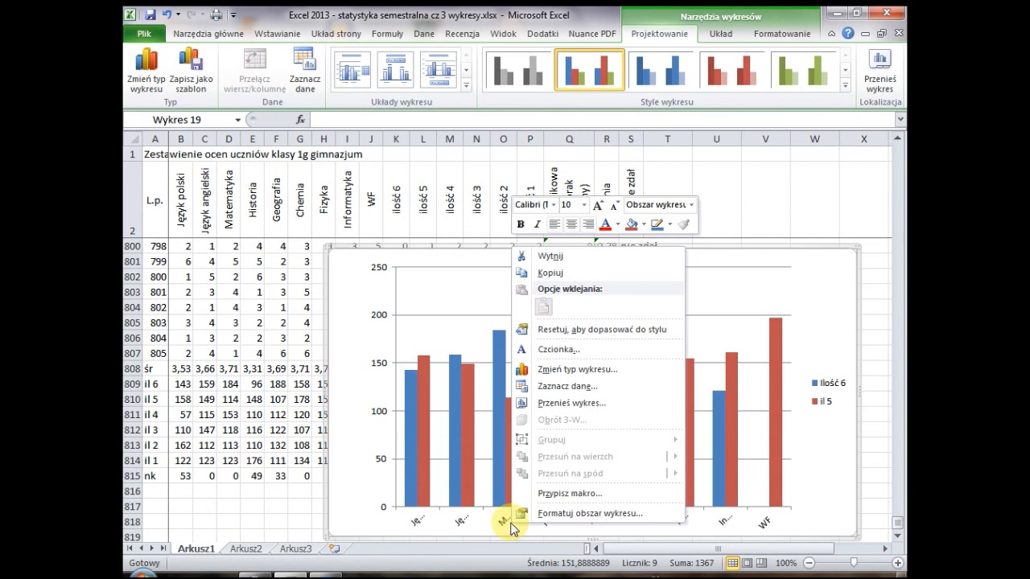
{"action": "left_click", "coordinate": [570, 351]}
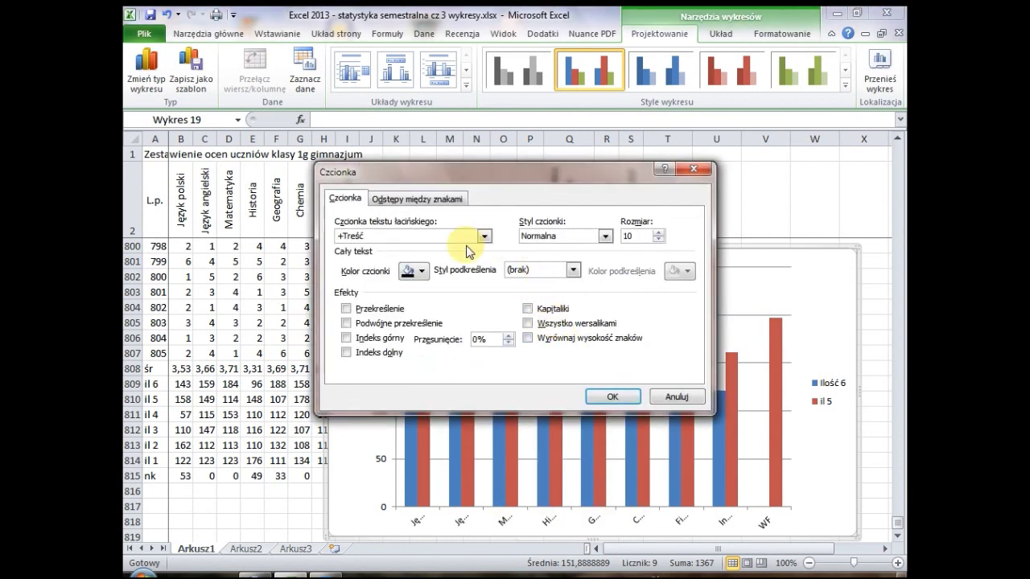
{"action": "left_click_drag", "start_coordinate": [630, 235], "coordinate": [609, 236]}
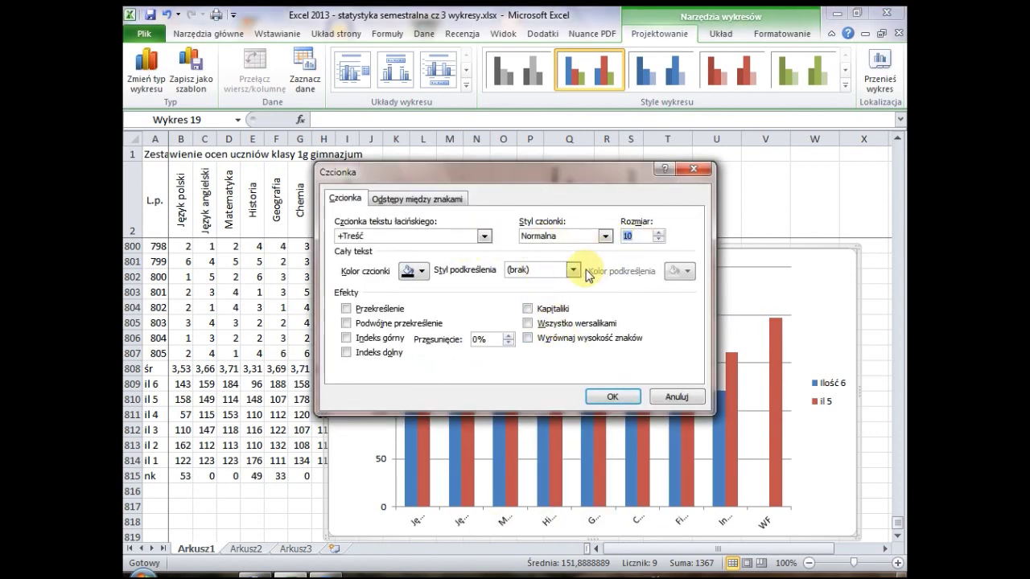
{"action": "type", "text": "6"}
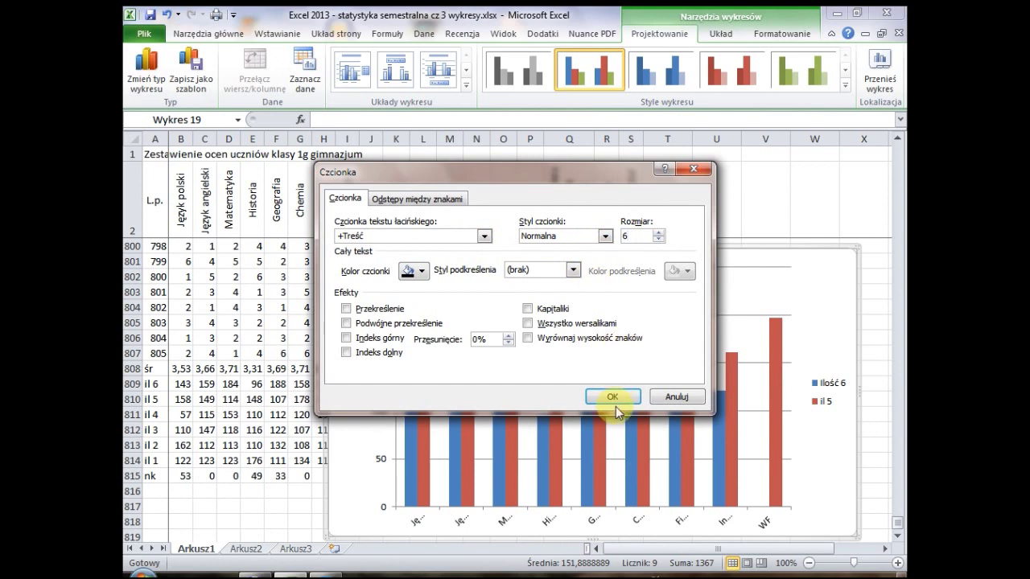
{"action": "left_click", "coordinate": [613, 397]}
- Make the chart's plot area shorter
{"action": "left_click", "coordinate": [640, 444]}
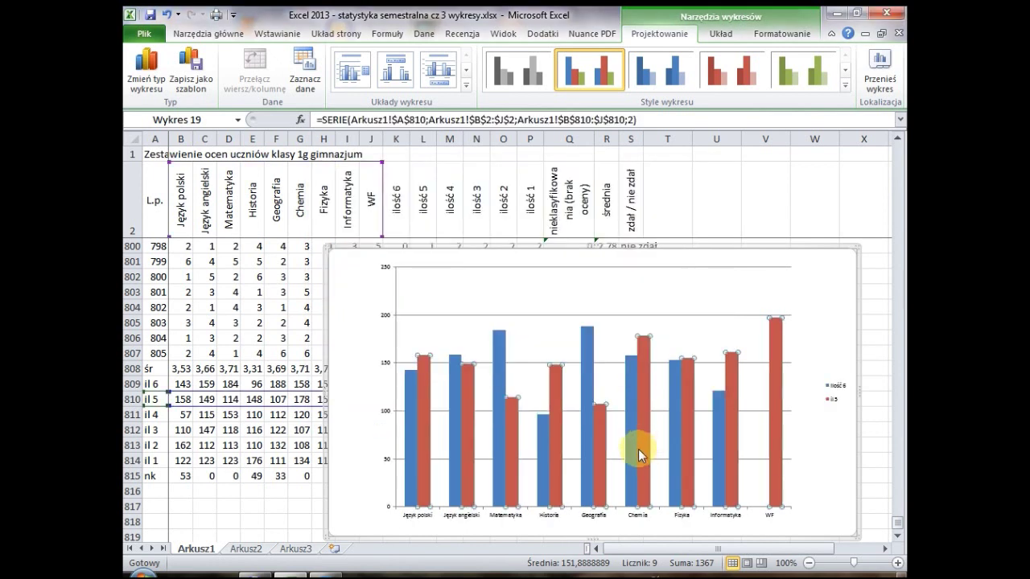
{"action": "left_click", "coordinate": [596, 272]}
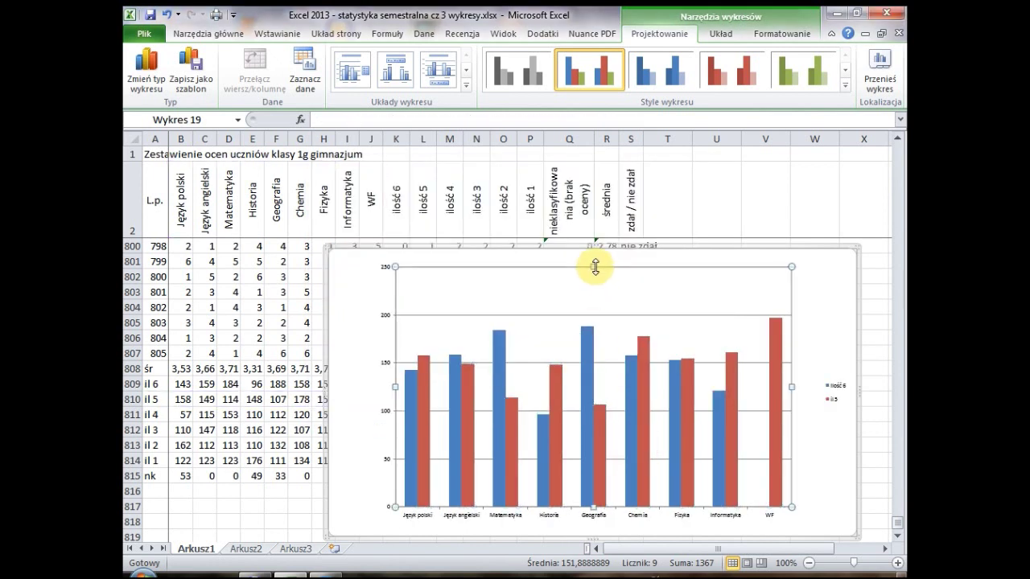
{"action": "mouse_move", "coordinate": [596, 266]}
{"action": "left_mouse_down"}
{"action": "mouse_move", "coordinate": [595, 341]}
{"action": "mouse_move", "coordinate": [570, 295]}
{"action": "left_mouse_up"}
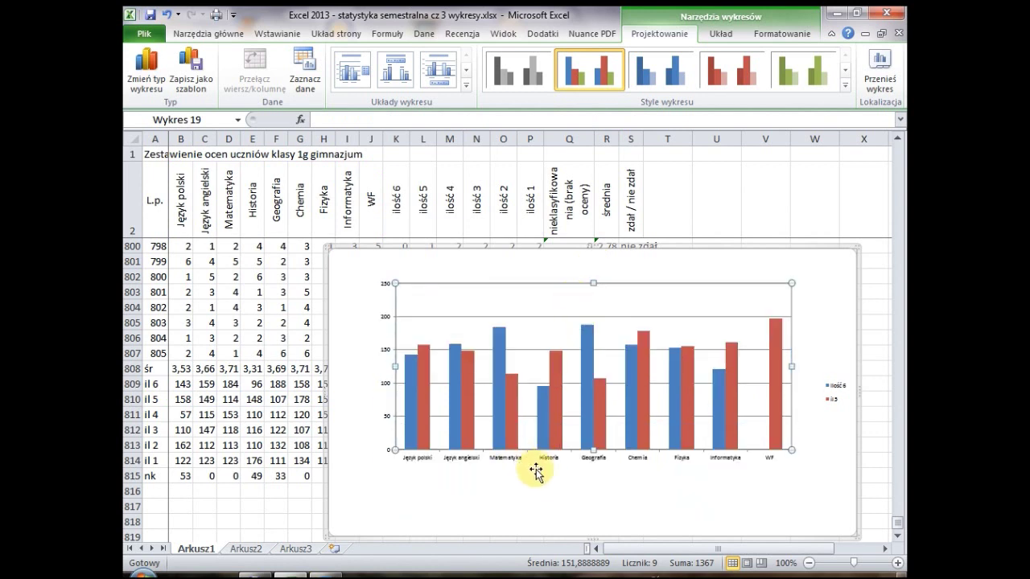
- Rotate the category axis labels 270° so subject names run vertically
{"action": "left_click", "coordinate": [541, 459]}
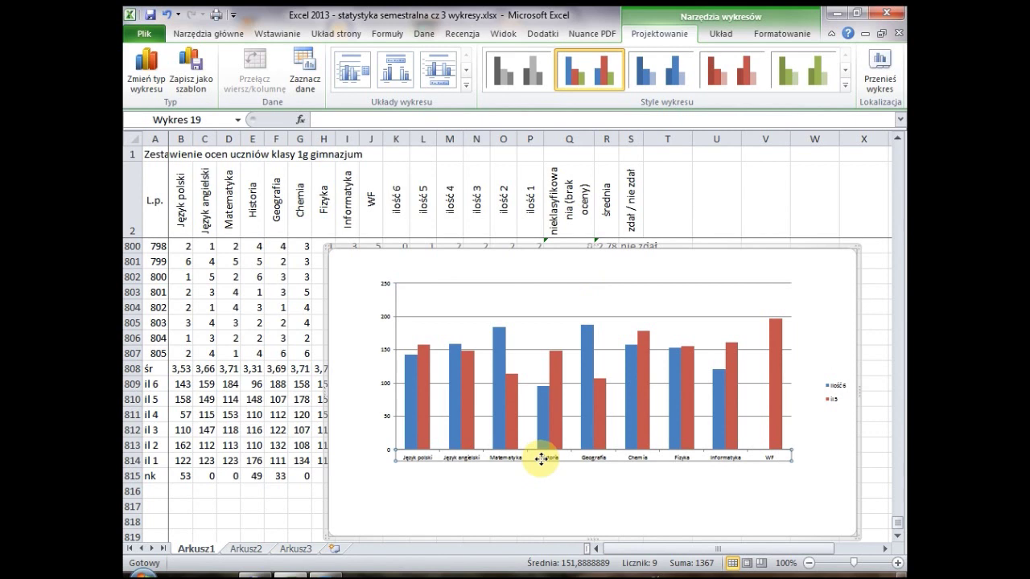
{"action": "right_click", "coordinate": [540, 460]}
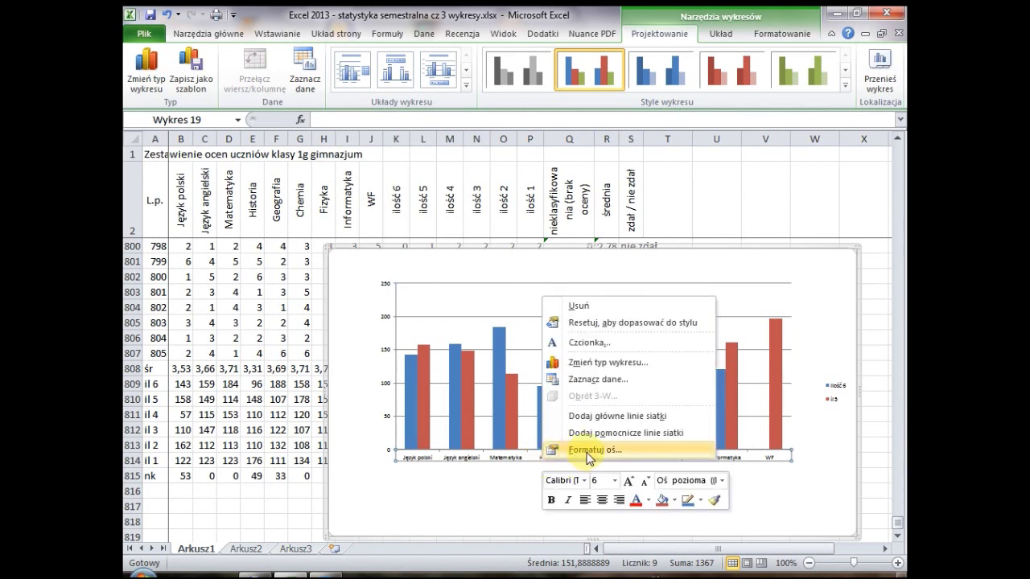
{"action": "left_click", "coordinate": [591, 449]}
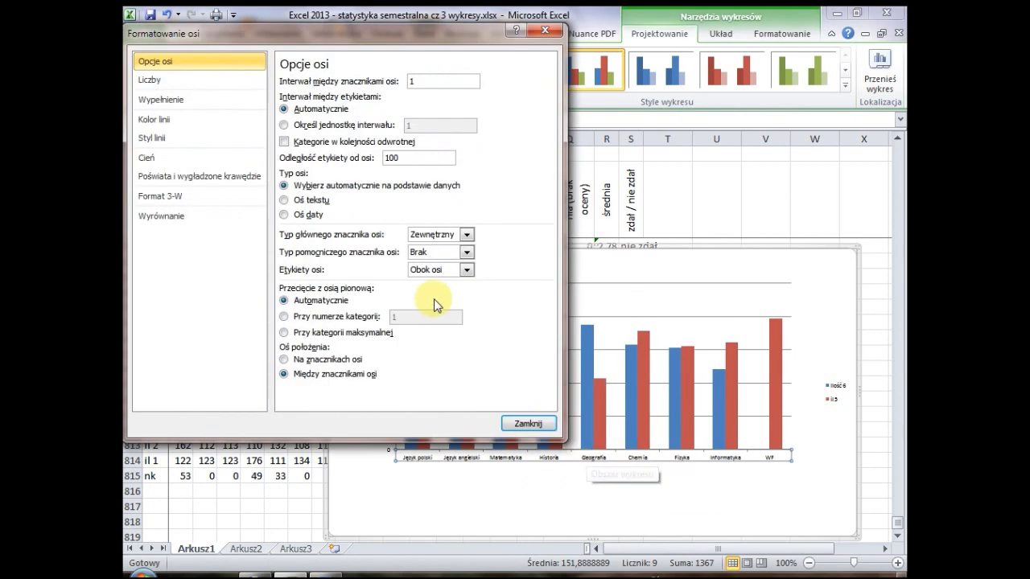
{"action": "left_click", "coordinate": [197, 80]}
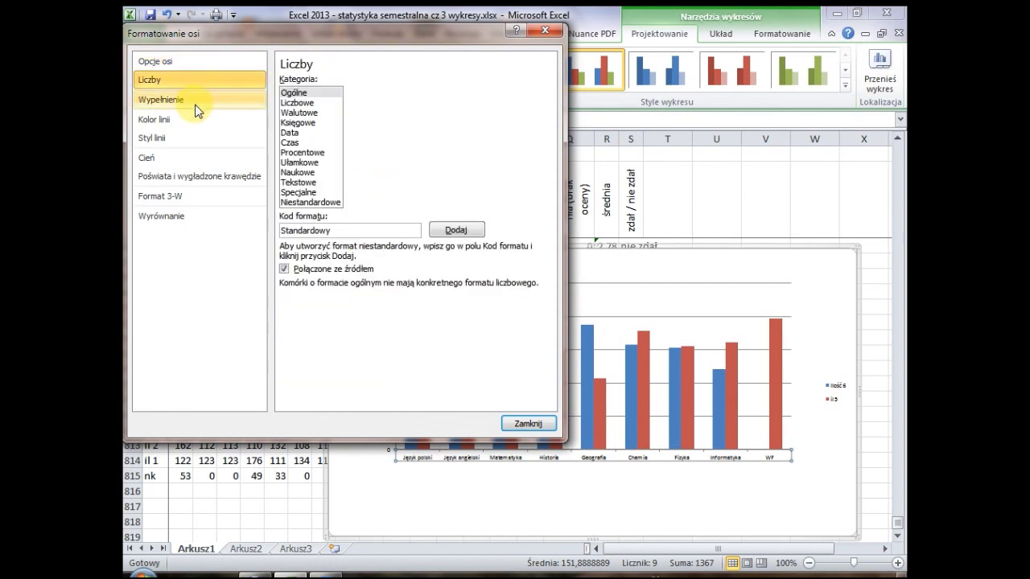
{"action": "left_click", "coordinate": [201, 218]}
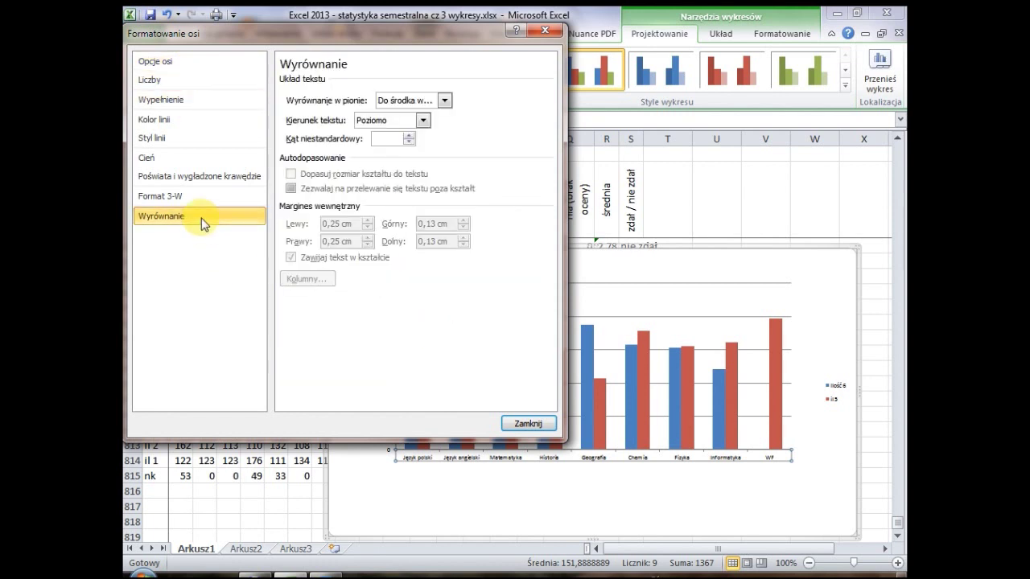
{"action": "left_click", "coordinate": [445, 101]}
{"action": "left_click", "coordinate": [445, 101]}
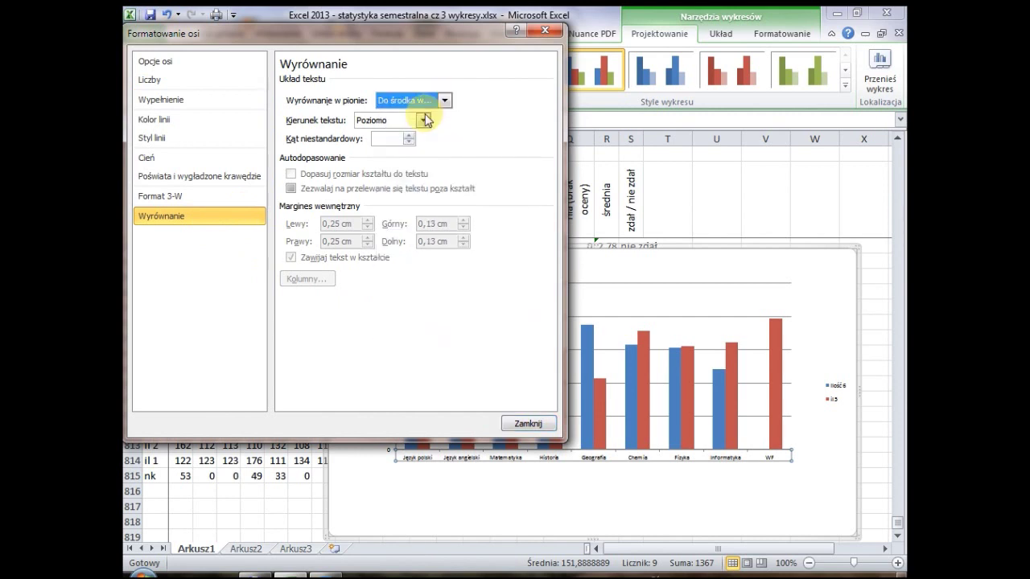
{"action": "left_click", "coordinate": [422, 120]}
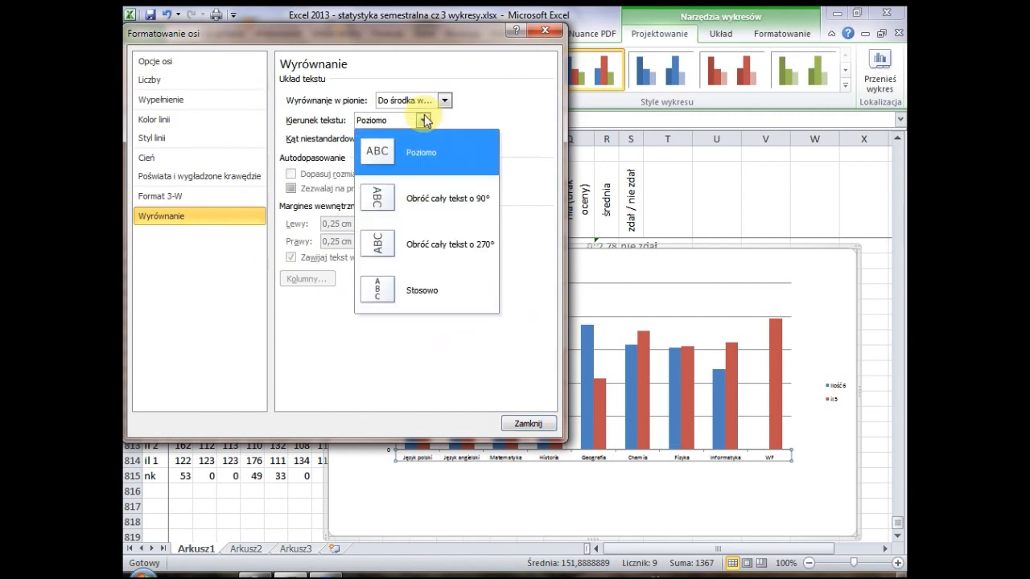
{"action": "left_click", "coordinate": [383, 248]}
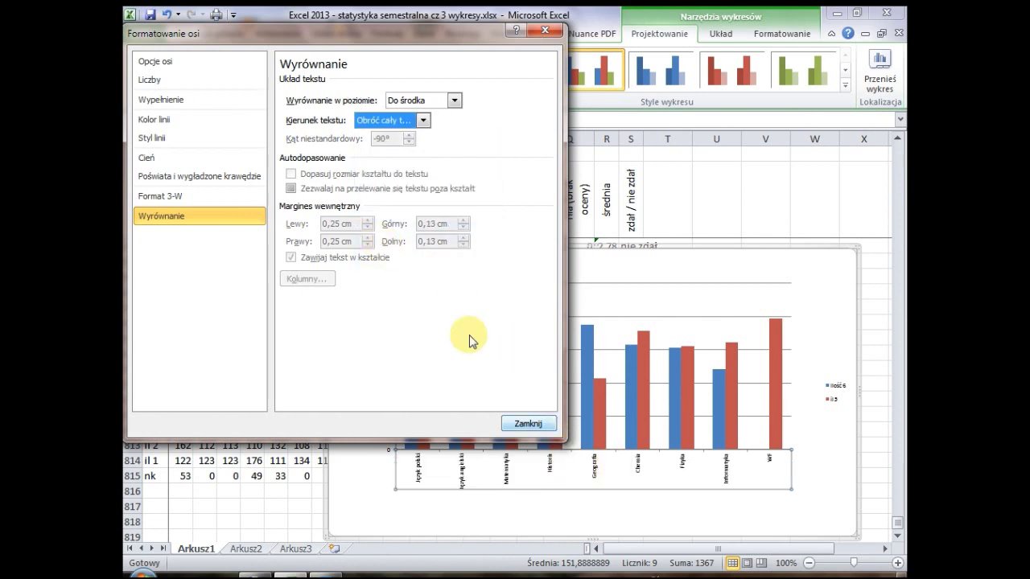
{"action": "left_click", "coordinate": [525, 429]}
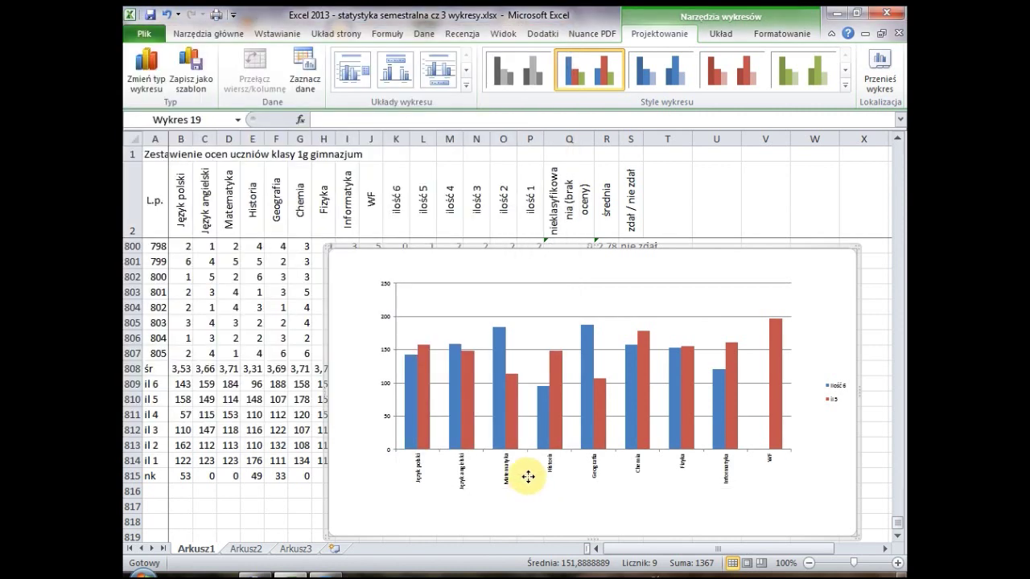
- Enlarge the subject axis labels to font size 12
{"action": "right_click", "coordinate": [528, 477]}
{"action": "left_click", "coordinate": [578, 305]}
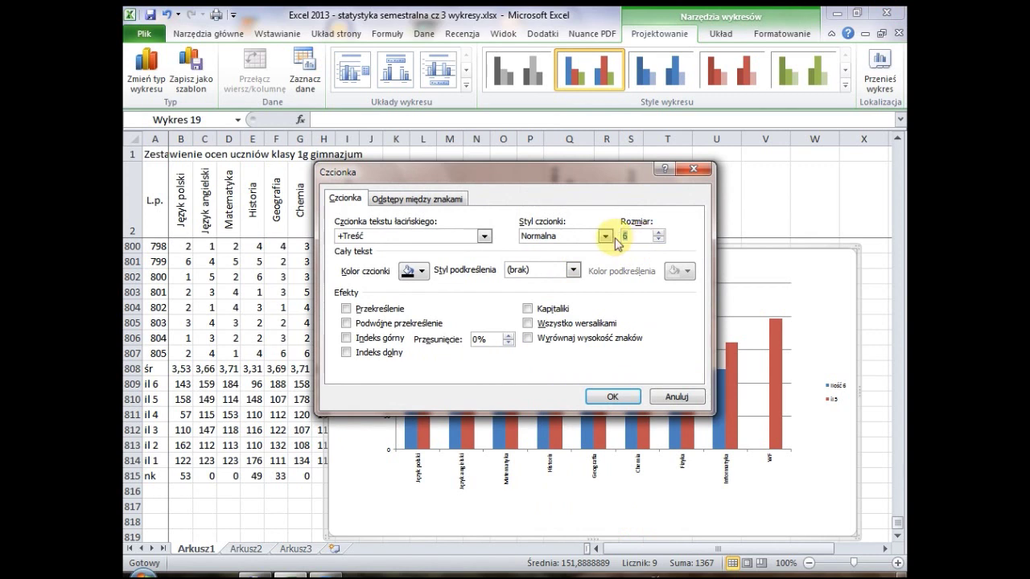
{"action": "type", "text": "2"}
{"action": "left_click", "coordinate": [628, 397]}
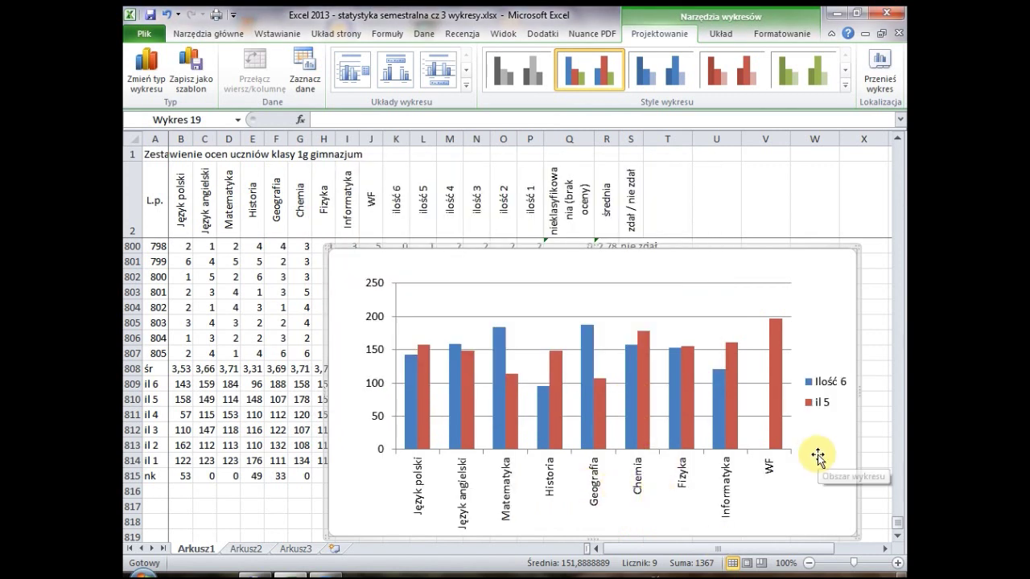
- Show the il 5 series as a line over the columns, then delete the chart
{"action": "left_click", "coordinate": [558, 398]}
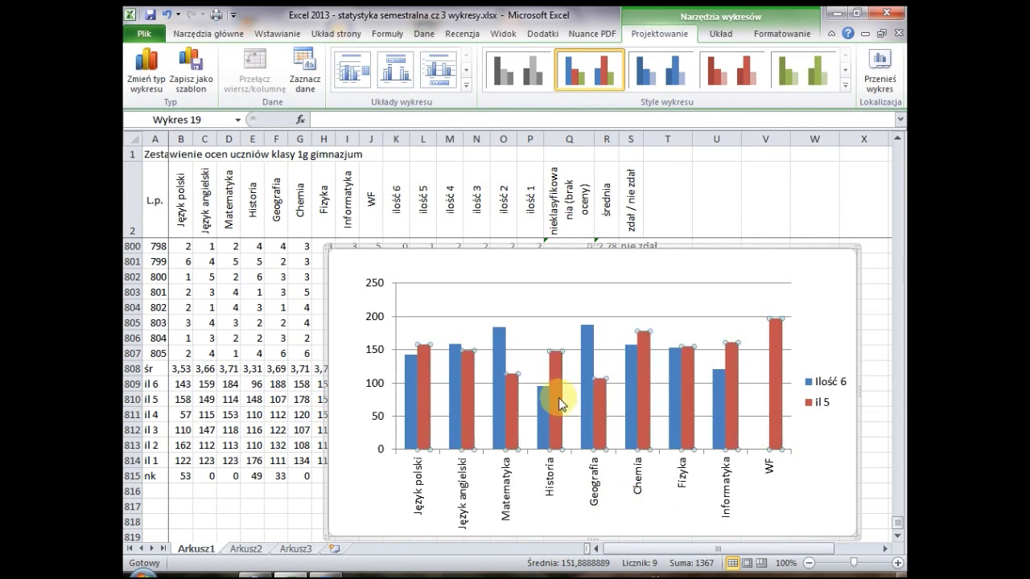
{"action": "right_click", "coordinate": [559, 398]}
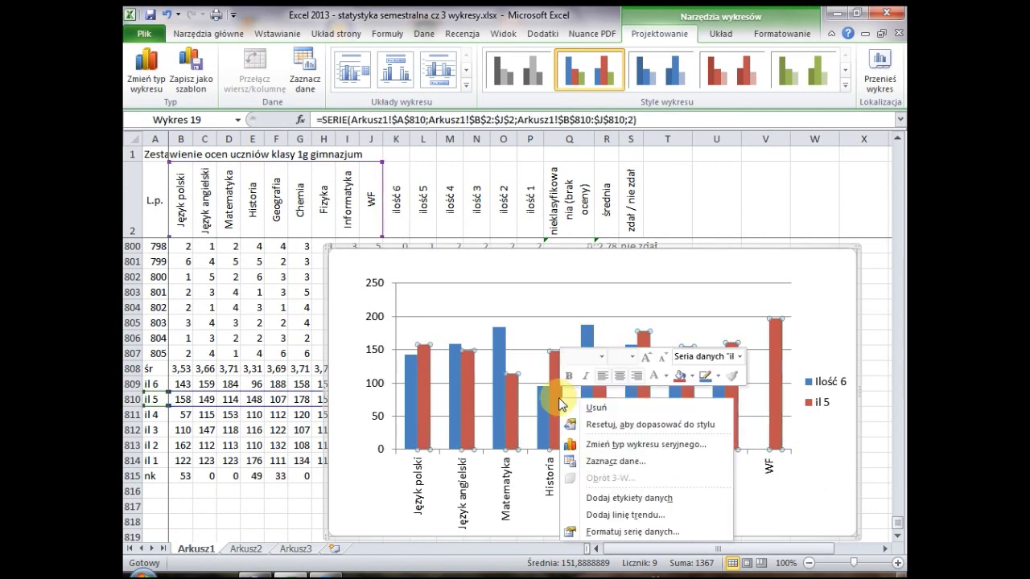
{"action": "left_click", "coordinate": [614, 448]}
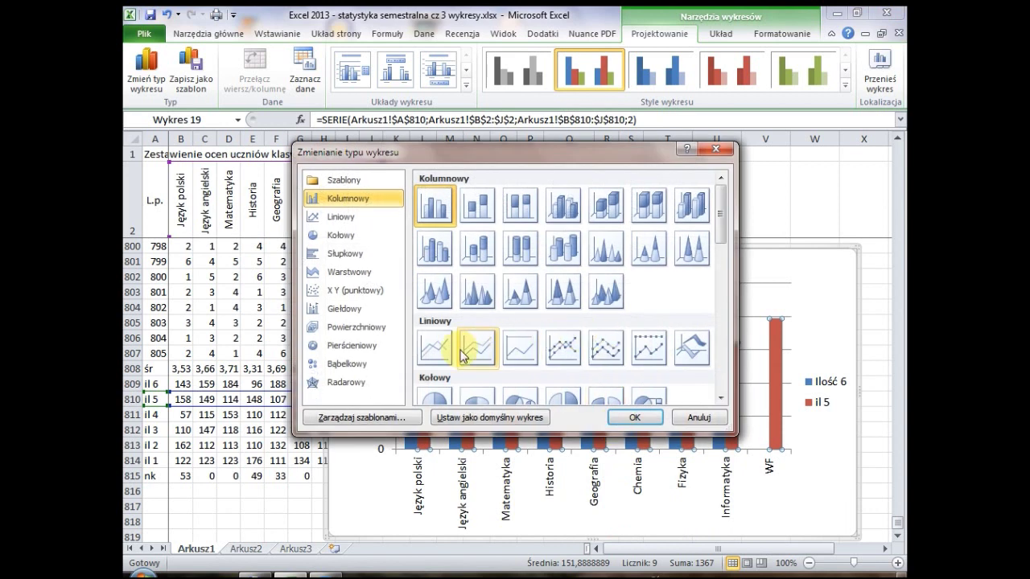
{"action": "left_click", "coordinate": [447, 356]}
{"action": "left_click", "coordinate": [634, 418]}
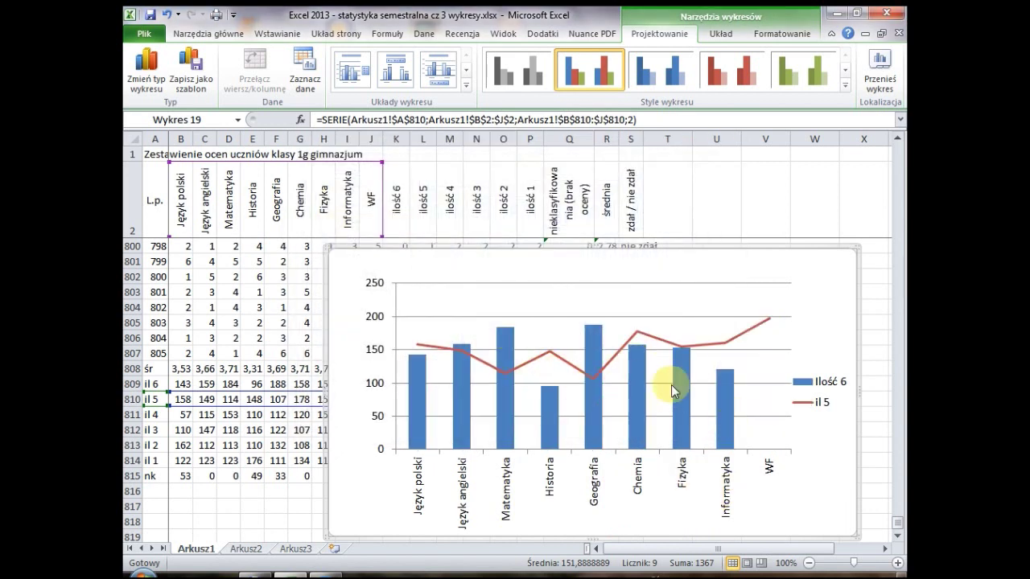
{"action": "mouse_move", "coordinate": [692, 386]}
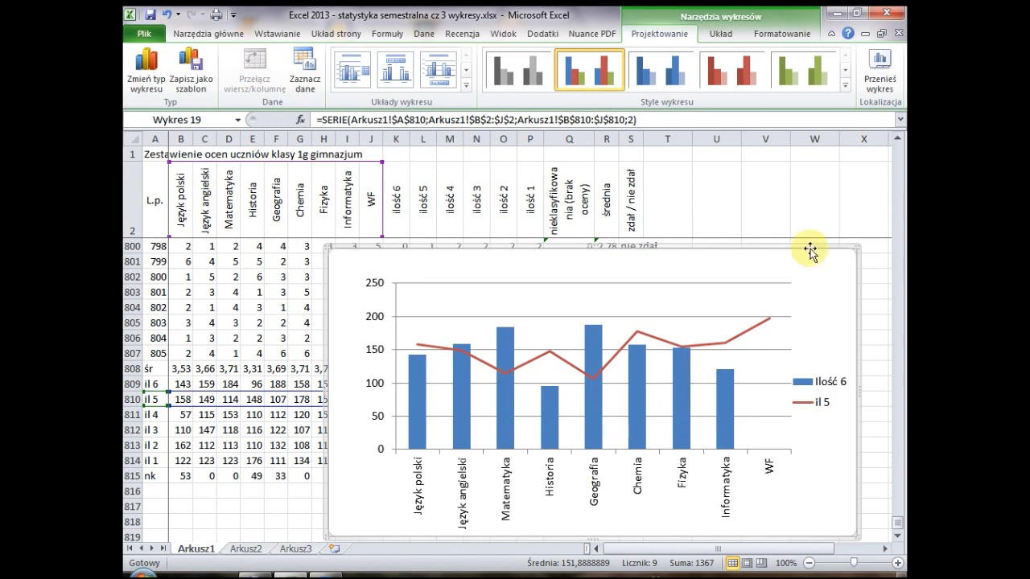
{"action": "key", "text": "Delete"}
- Insert a clustered column chart of the B808:J808 subject averages
{"action": "left_click", "coordinate": [299, 398]}
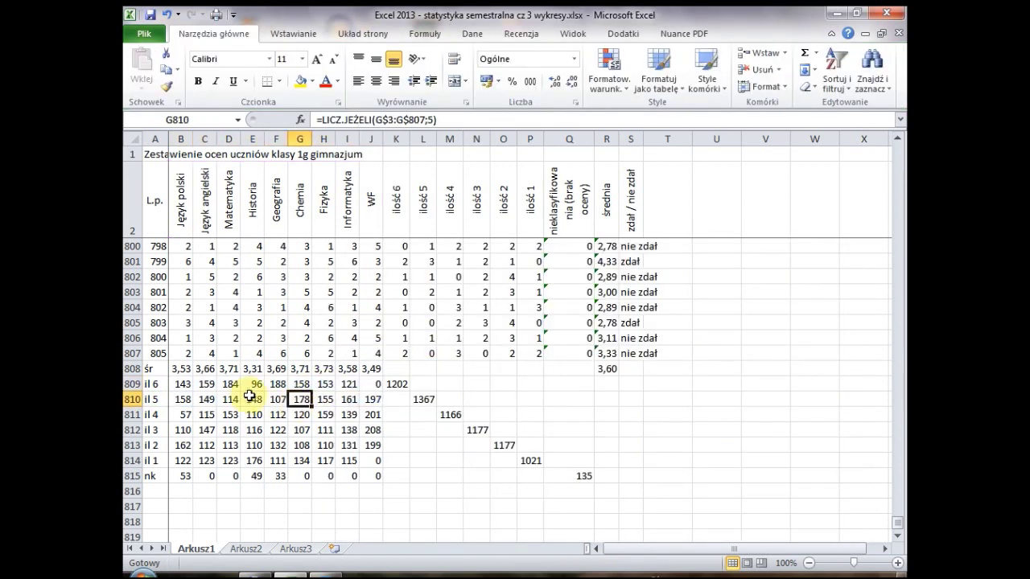
{"action": "left_click_drag", "start_coordinate": [179, 369], "coordinate": [377, 368]}
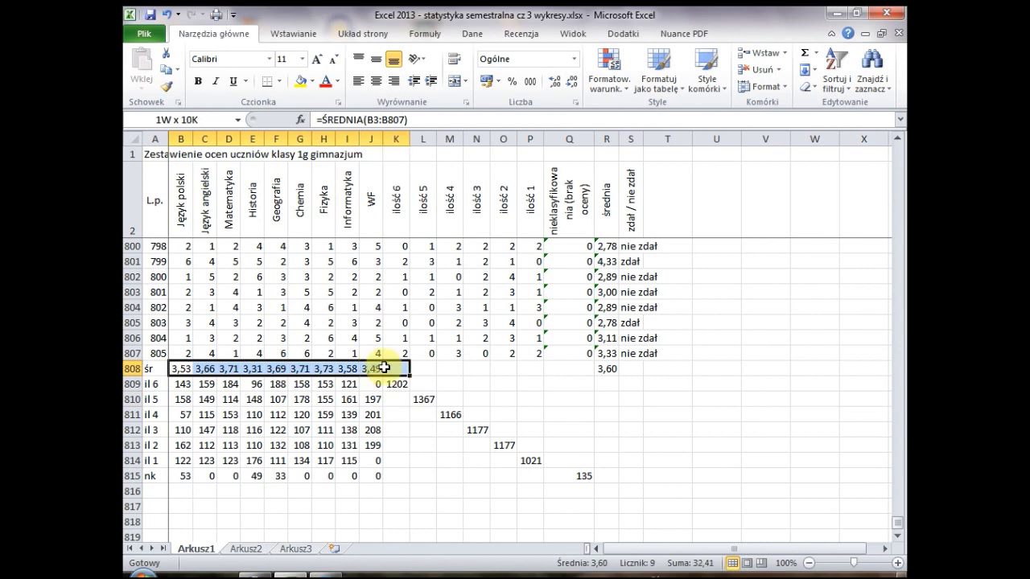
{"action": "left_click", "coordinate": [291, 34]}
{"action": "left_click", "coordinate": [389, 71]}
{"action": "left_click", "coordinate": [391, 131]}
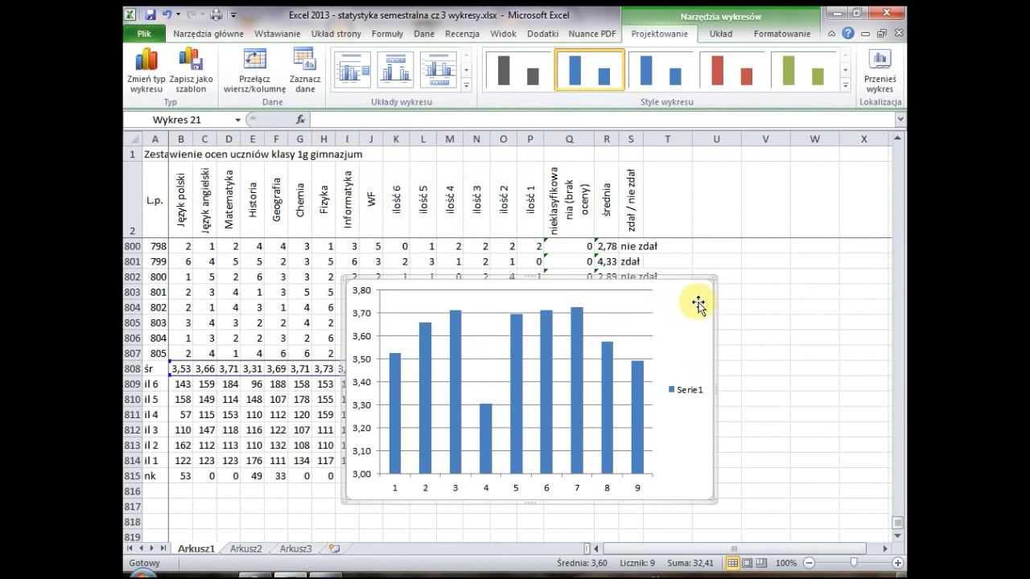
- Start adding a new series in Select Data, then cancel it
{"action": "left_click", "coordinate": [302, 72]}
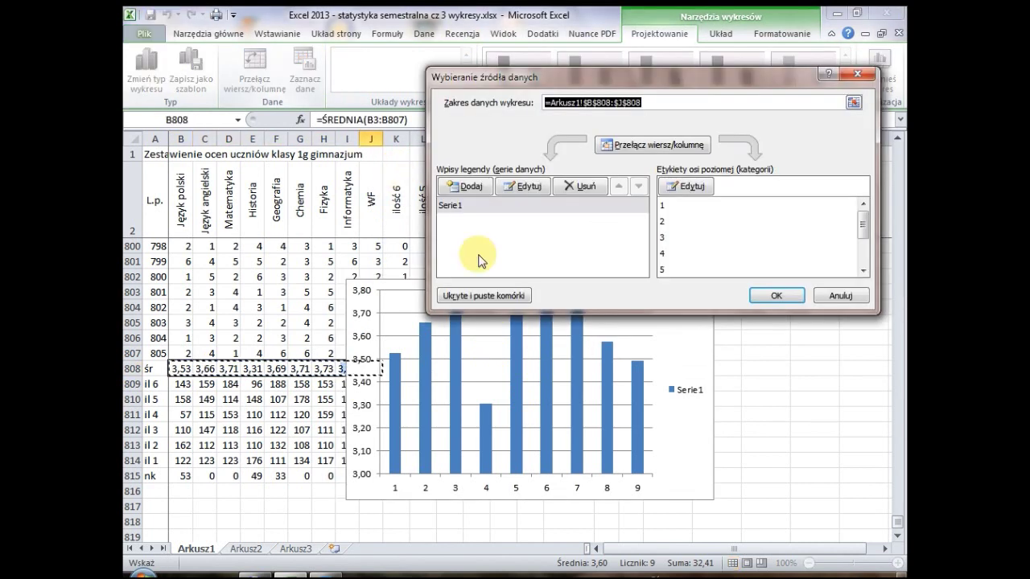
{"action": "left_click", "coordinate": [473, 187]}
{"action": "type", "text": "średnia klasy"}
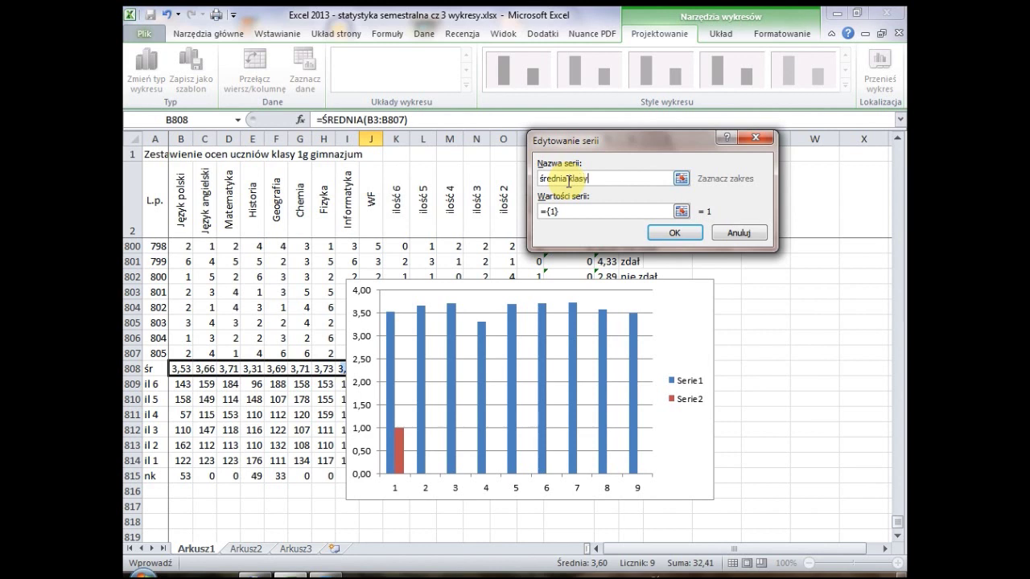
{"action": "left_click_drag", "start_coordinate": [563, 216], "coordinate": [519, 214]}
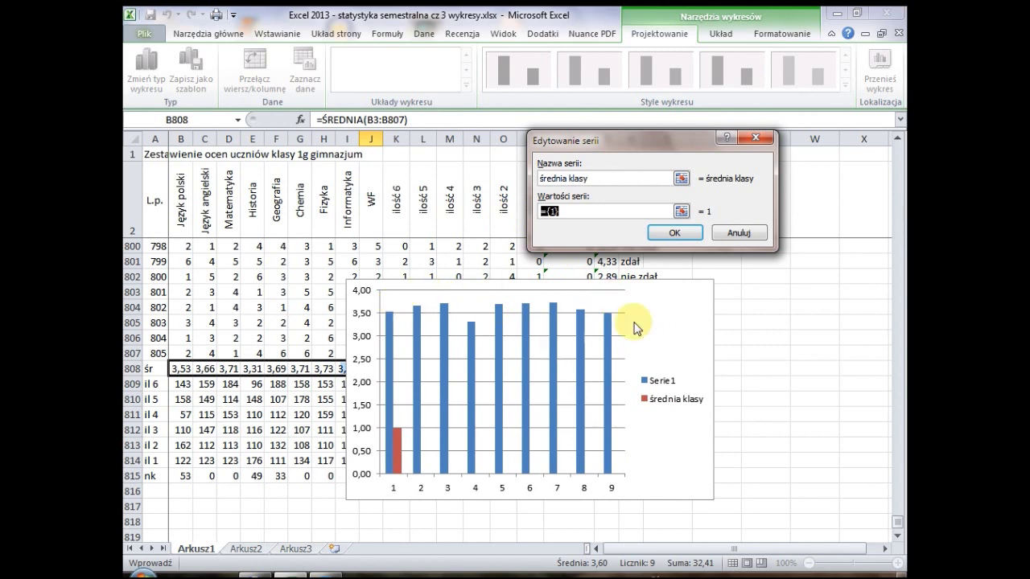
{"action": "left_click", "coordinate": [739, 234]}
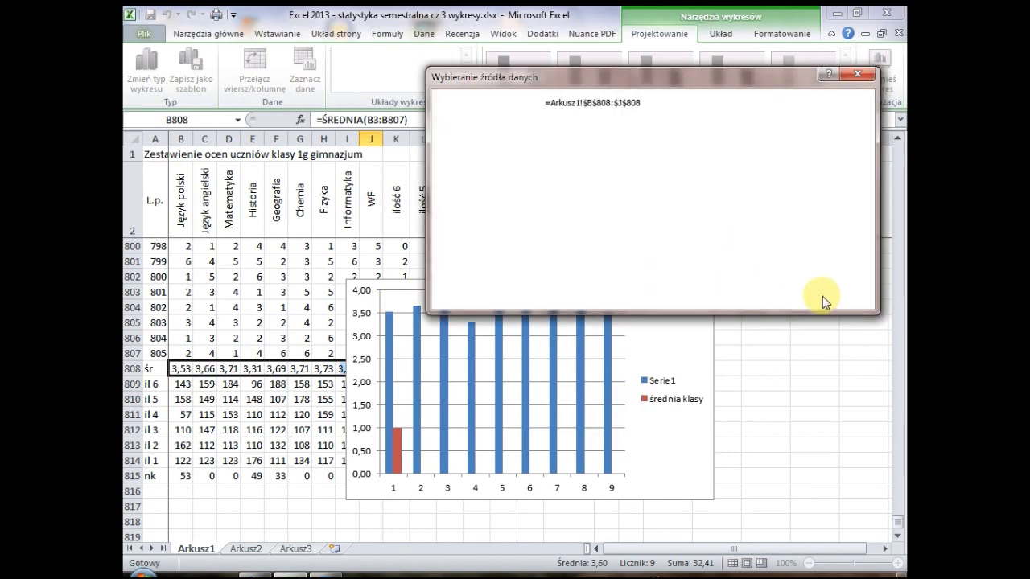
- Close the data source settings and move the chart lower on the sheet
{"action": "left_click", "coordinate": [841, 296]}
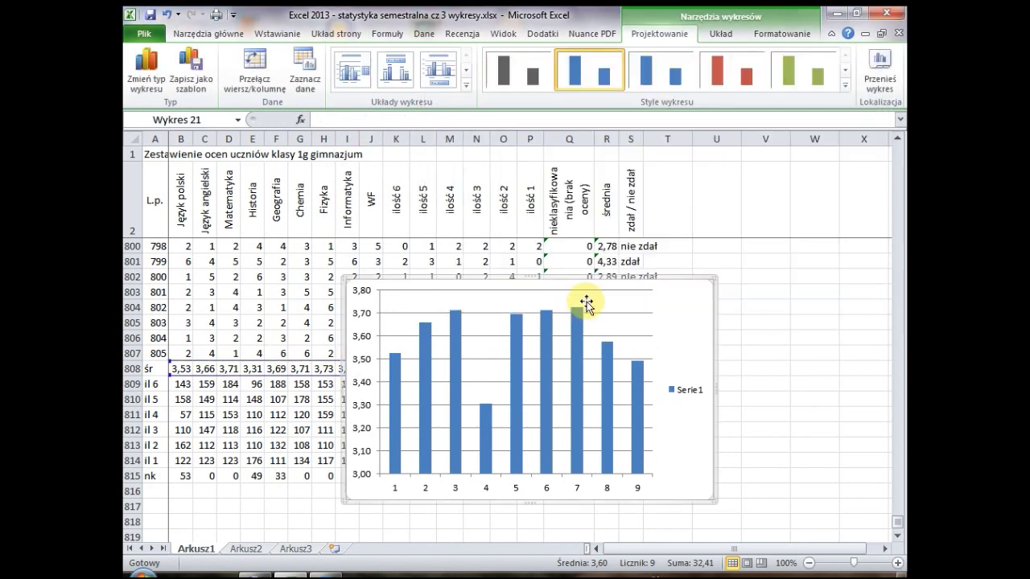
{"action": "left_click_drag", "start_coordinate": [680, 294], "coordinate": [630, 274]}
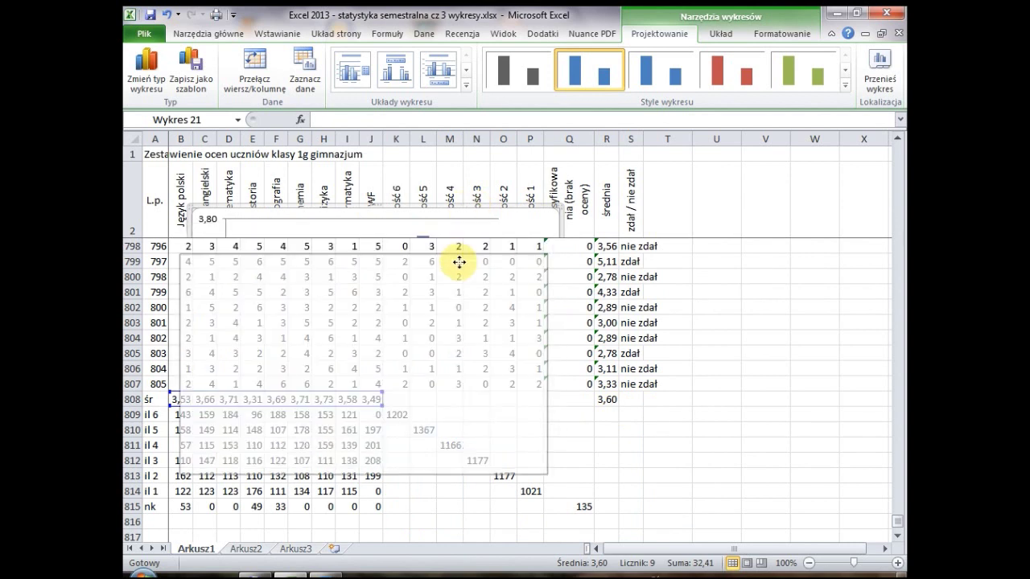
{"action": "left_click_drag", "start_coordinate": [471, 207], "coordinate": [460, 266]}
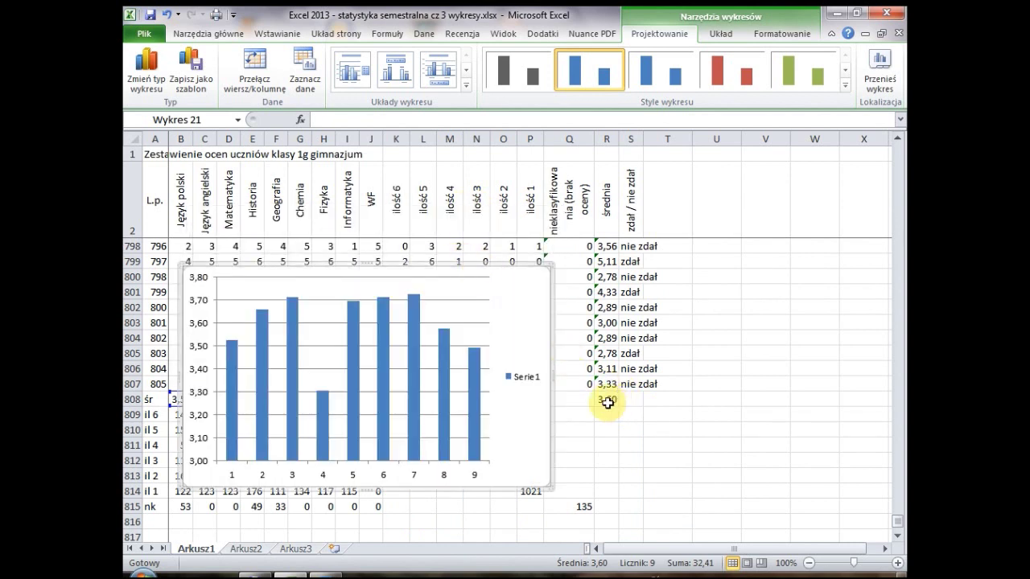
- Add the 'średnia klasy' series with its value set to cell R808
{"action": "left_click", "coordinate": [311, 70]}
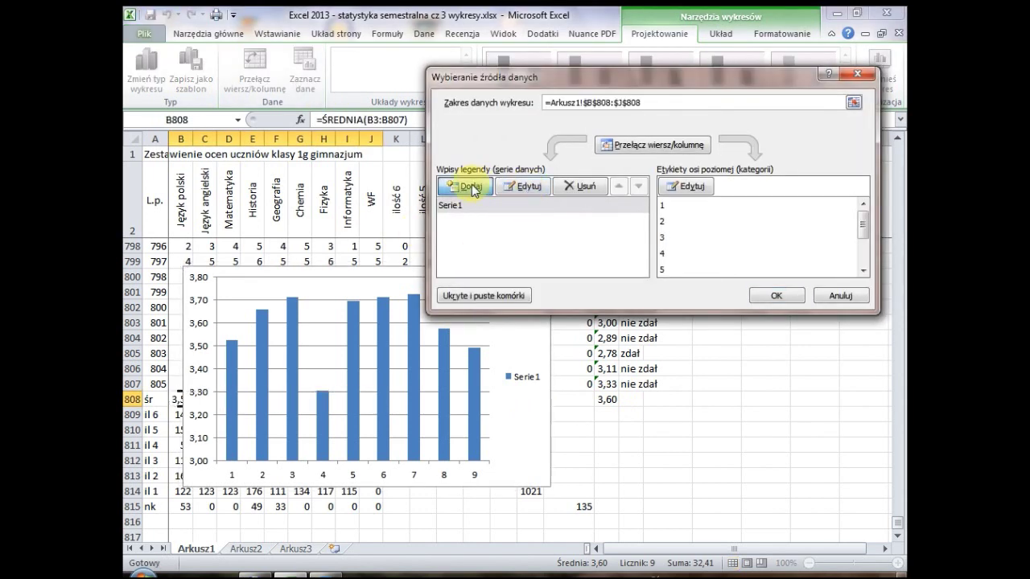
{"action": "left_click", "coordinate": [472, 187]}
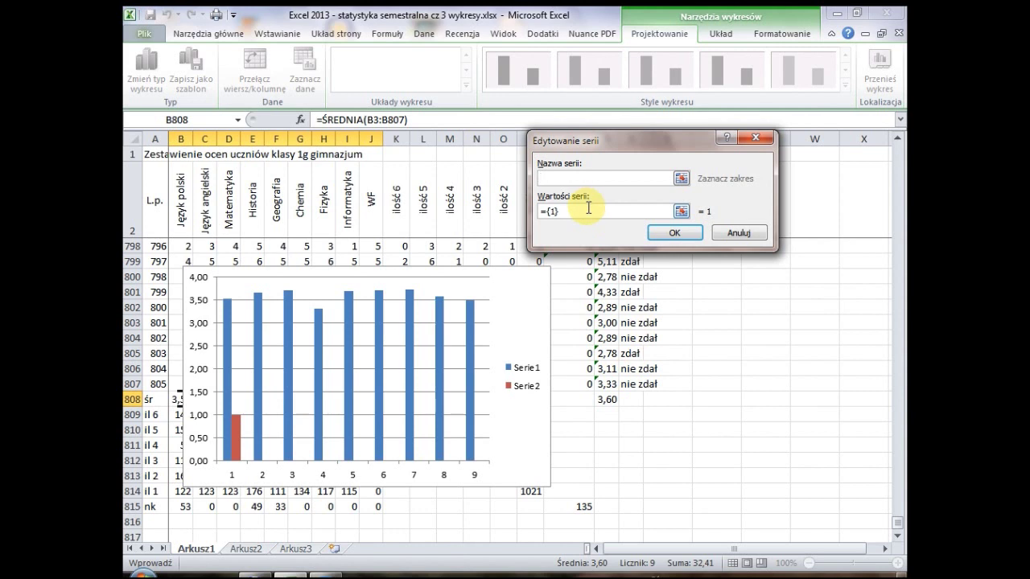
{"action": "type", "text": "średnia klasy"}
{"action": "left_click_drag", "start_coordinate": [588, 207], "coordinate": [515, 208]}
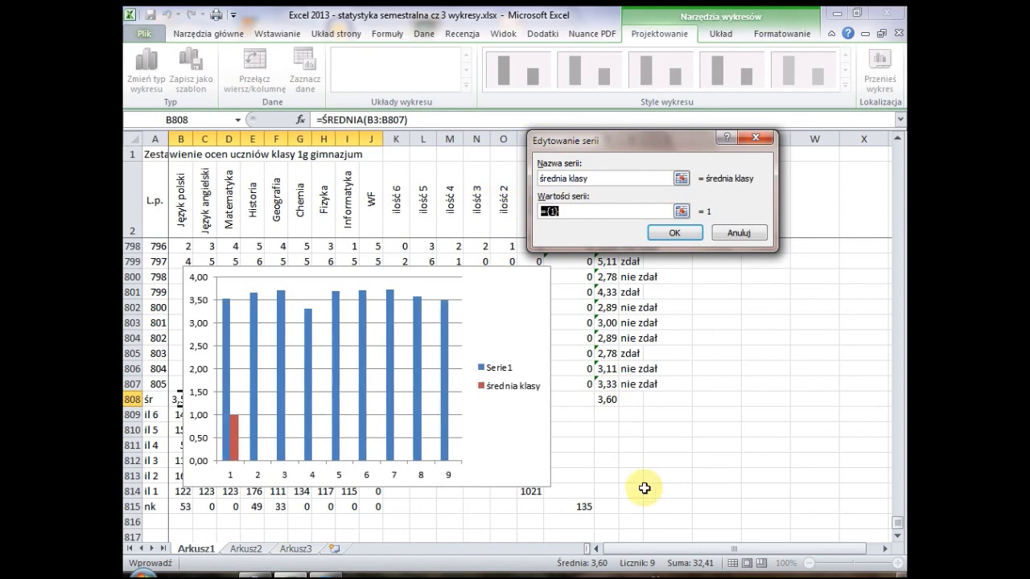
{"action": "left_click", "coordinate": [603, 402]}
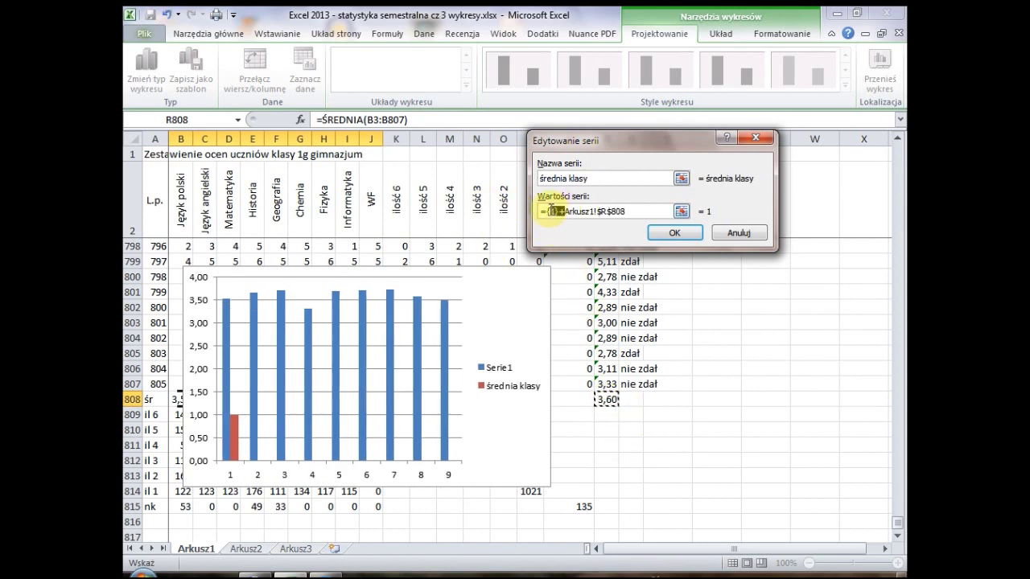
{"action": "key", "text": "Delete"}
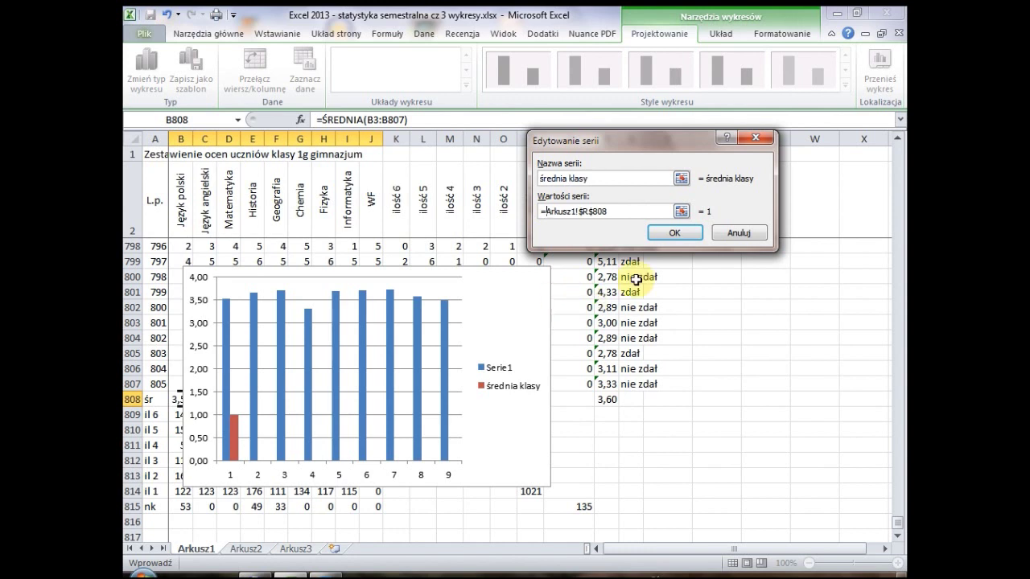
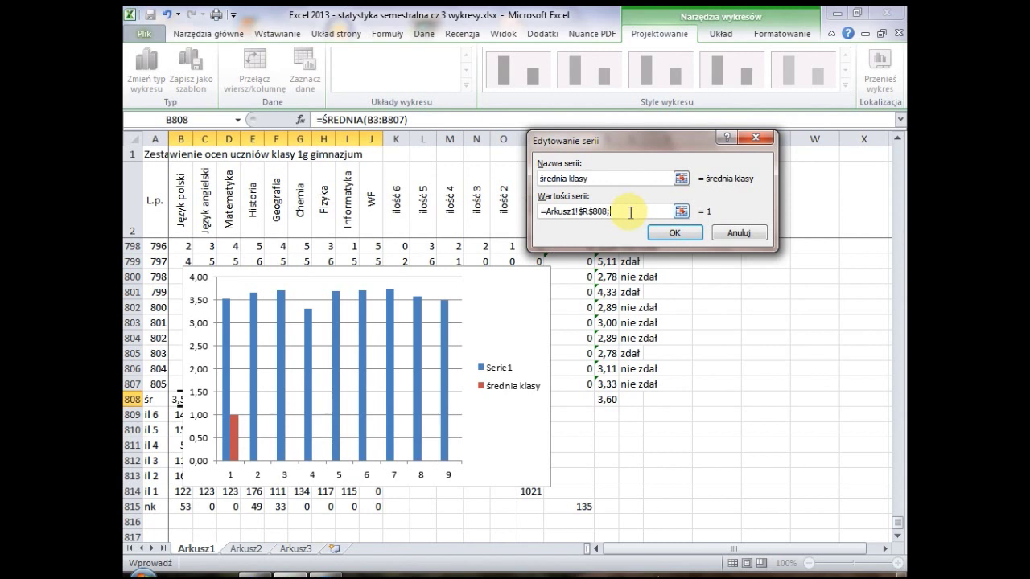
- Set the class-average series values to R808;R808;R808 and apply the new chart data
{"action": "left_click", "coordinate": [609, 401]}
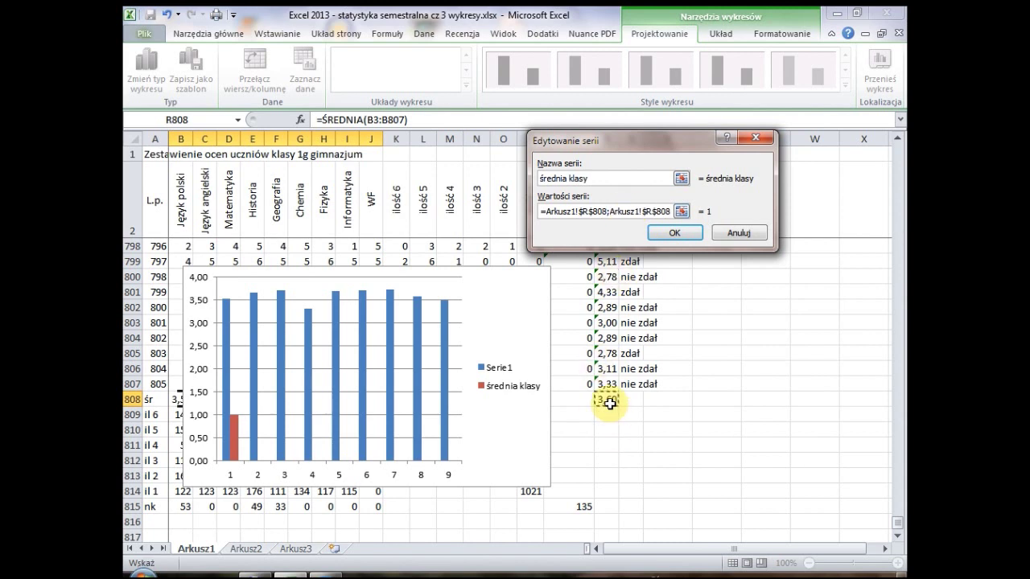
{"action": "type", "text": ";"}
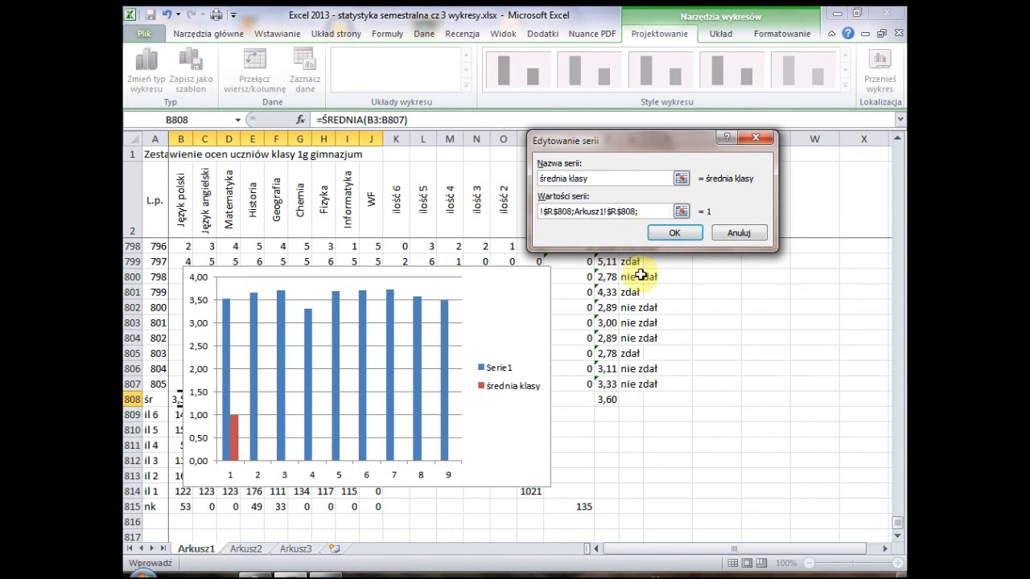
{"action": "left_click", "coordinate": [605, 399]}
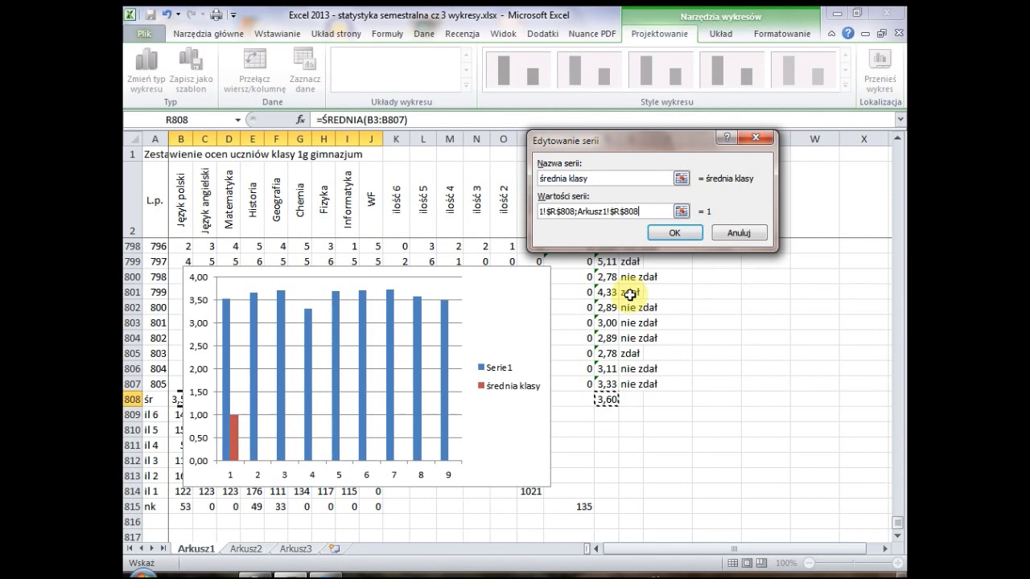
{"action": "left_click", "coordinate": [673, 233]}
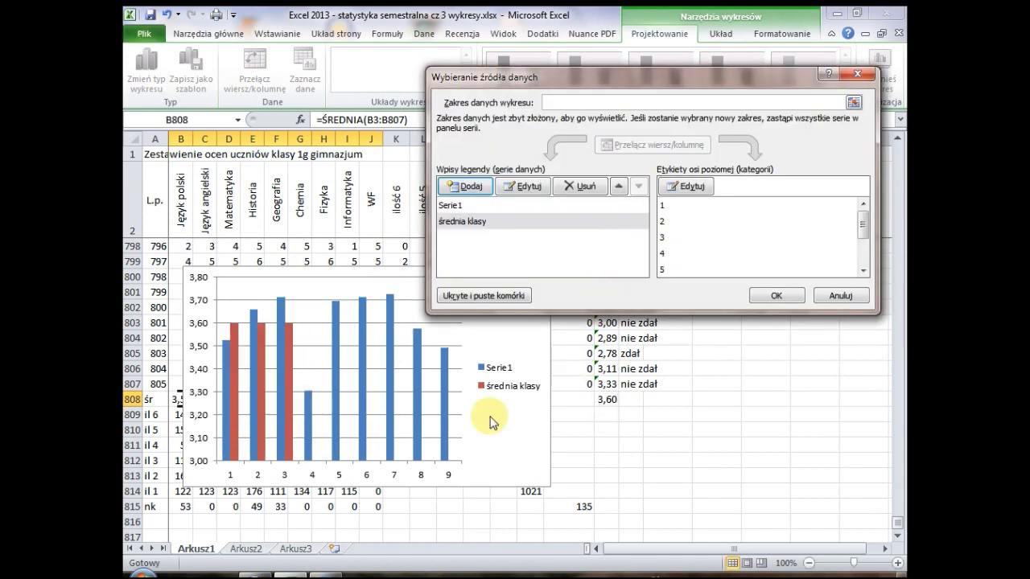
{"action": "left_click", "coordinate": [785, 294]}
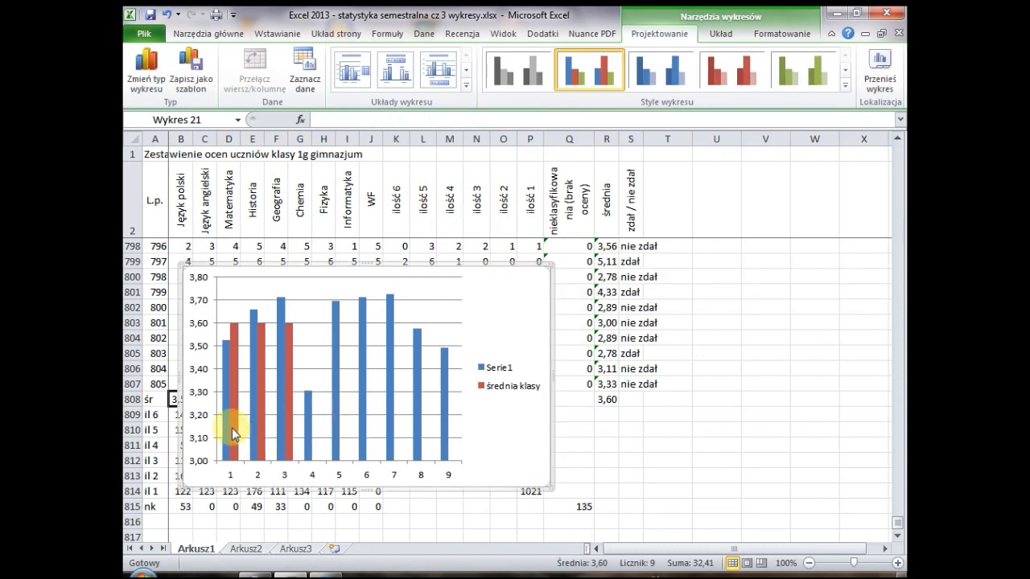
- Change the class-average series chart type to a plain line
{"action": "left_click", "coordinate": [291, 380]}
{"action": "right_click", "coordinate": [291, 380]}
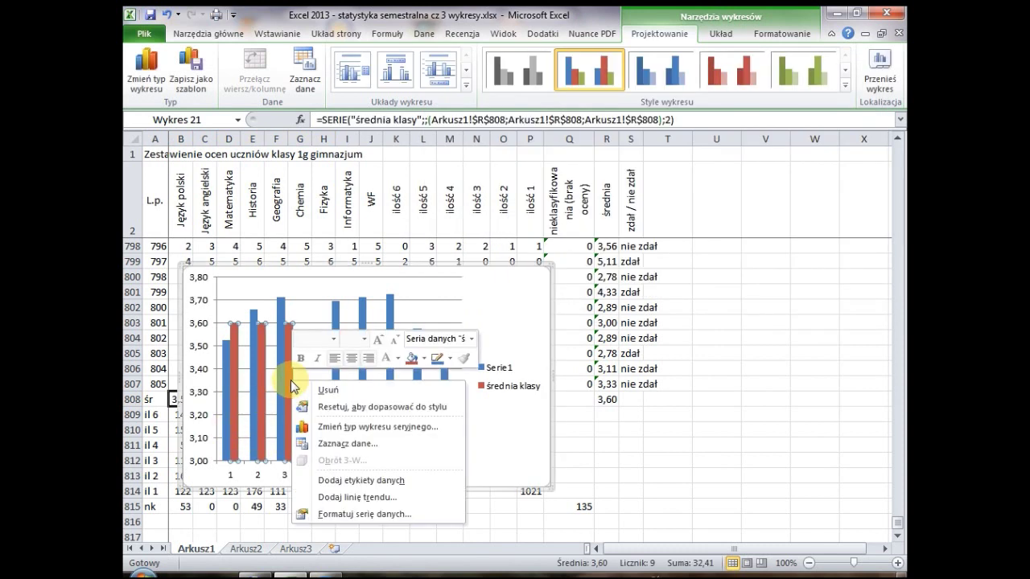
{"action": "left_click", "coordinate": [333, 427]}
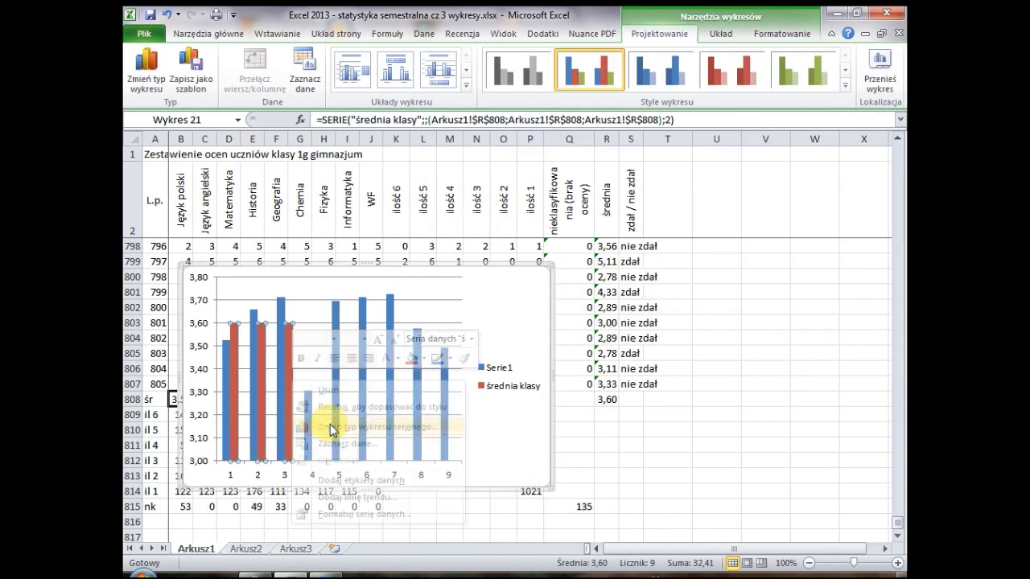
{"action": "left_click", "coordinate": [434, 348]}
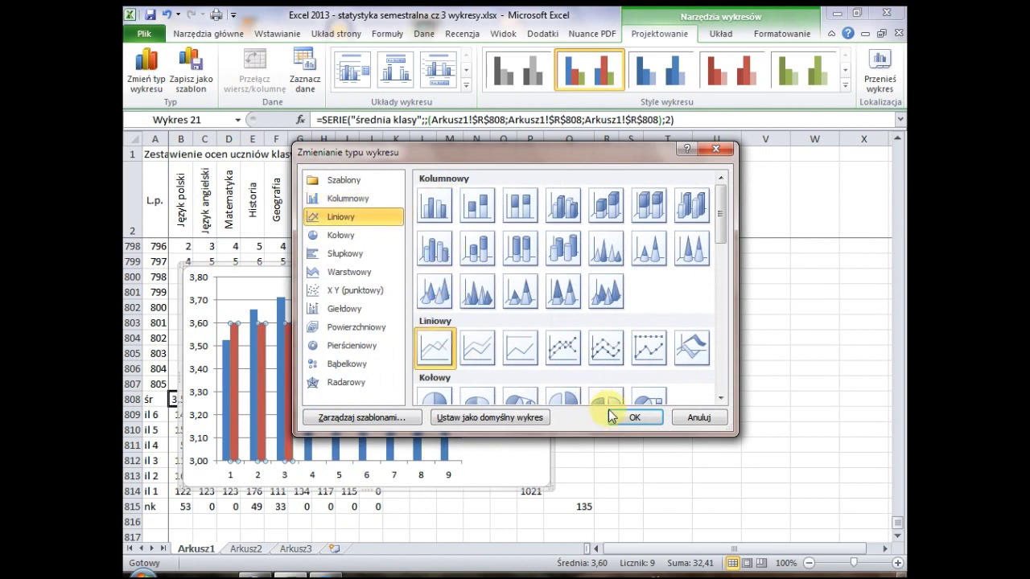
{"action": "left_click", "coordinate": [626, 417]}
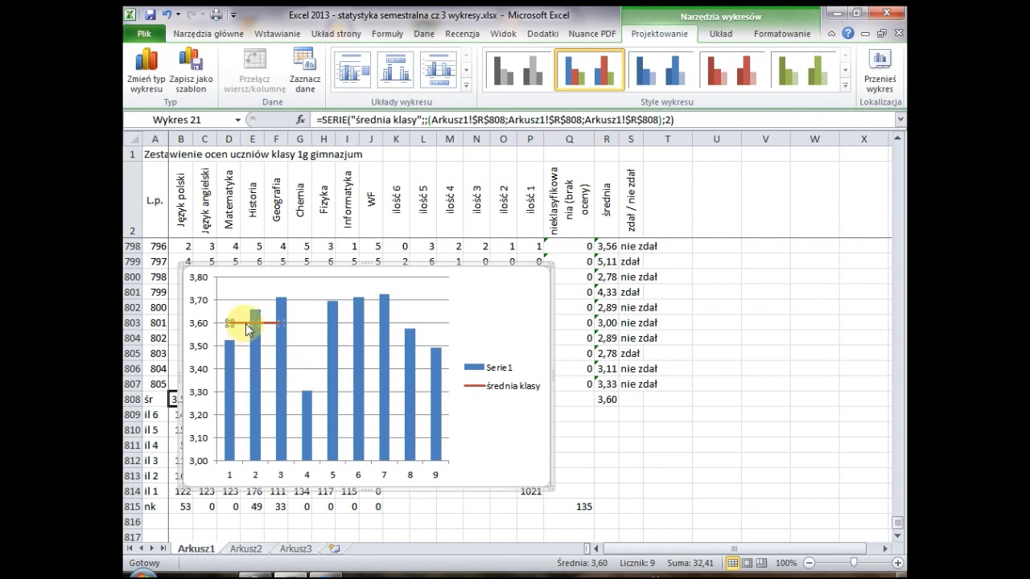
- Add 3,60 data labels positioned Above the average line, then return to the sheet
{"action": "right_click", "coordinate": [248, 329]}
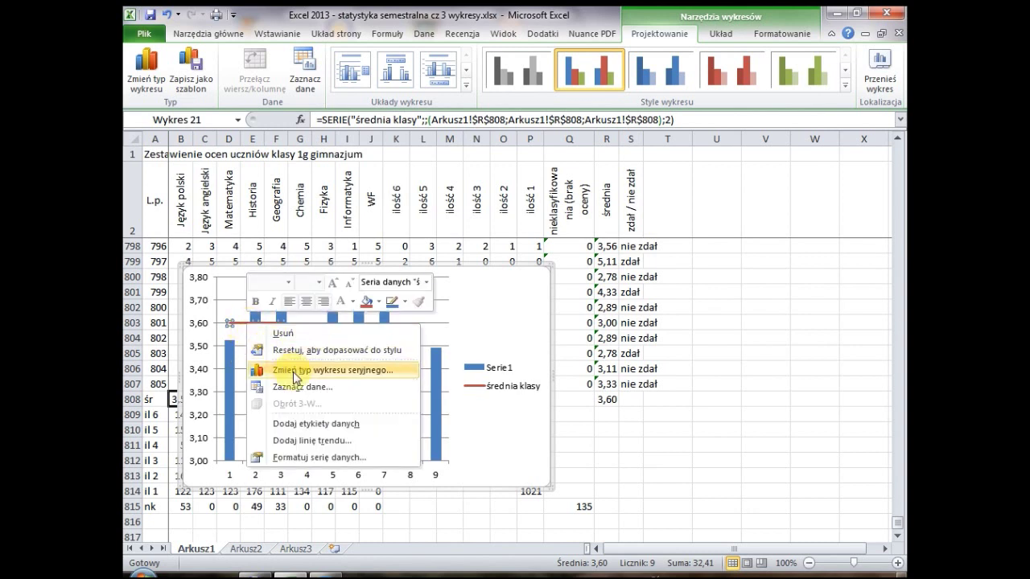
{"action": "left_click", "coordinate": [311, 424]}
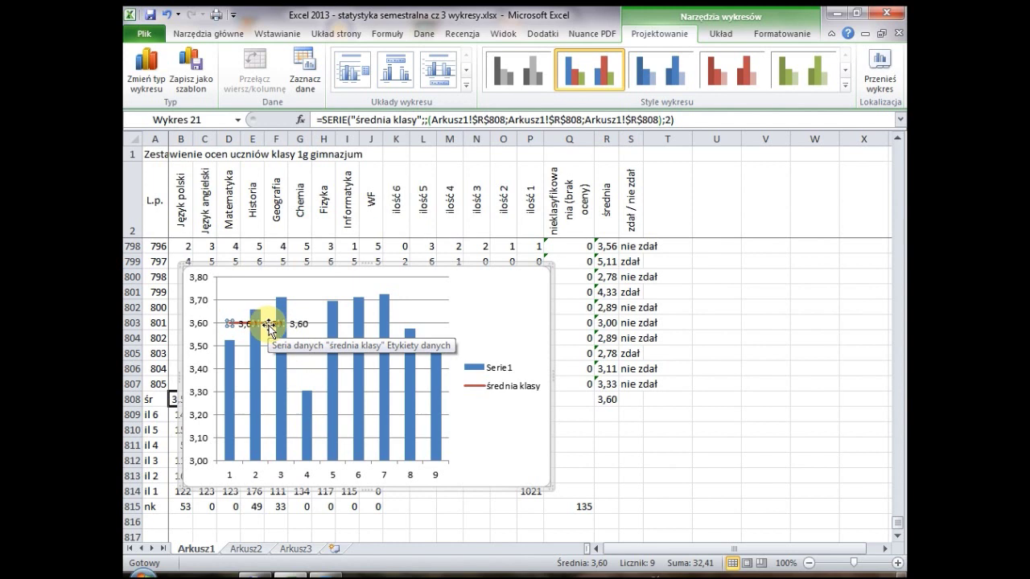
{"action": "right_click", "coordinate": [271, 329]}
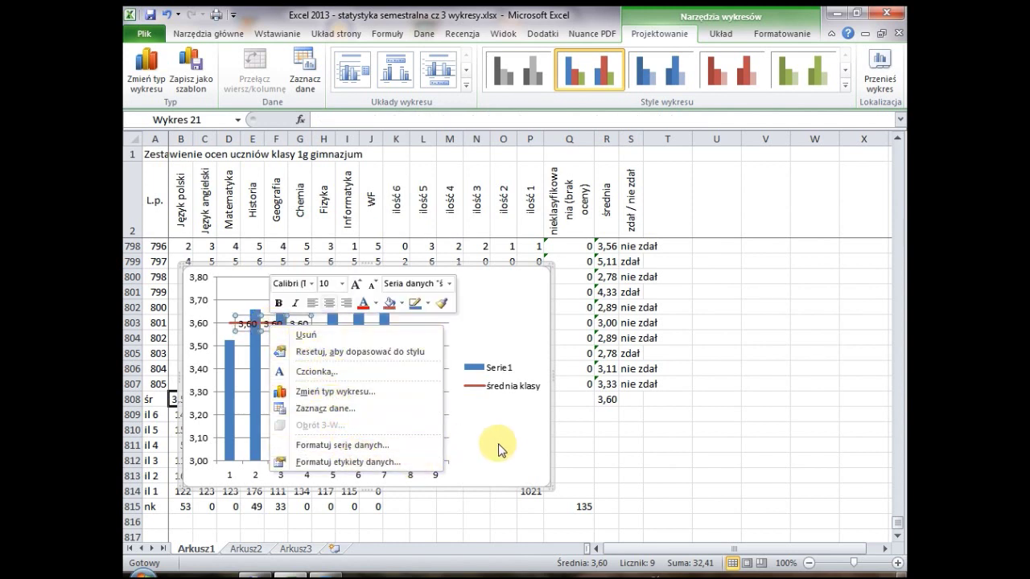
{"action": "left_click", "coordinate": [401, 461]}
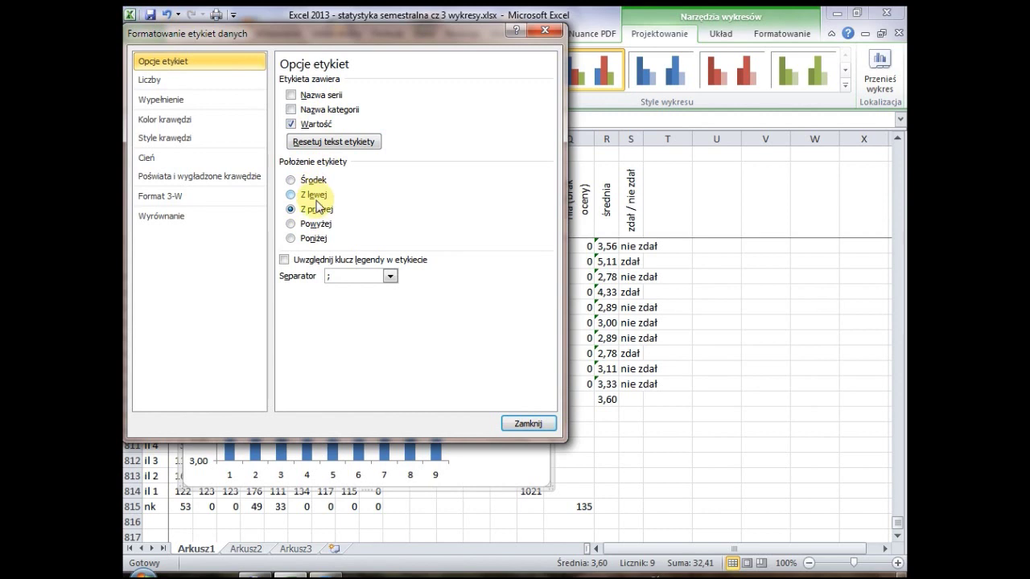
{"action": "left_click", "coordinate": [316, 227]}
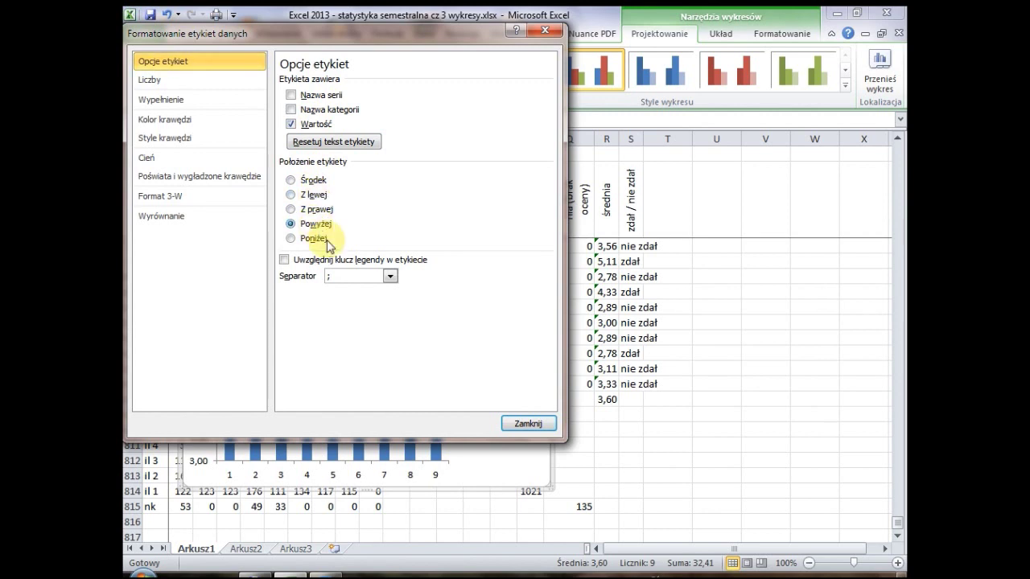
{"action": "left_click", "coordinate": [528, 425]}
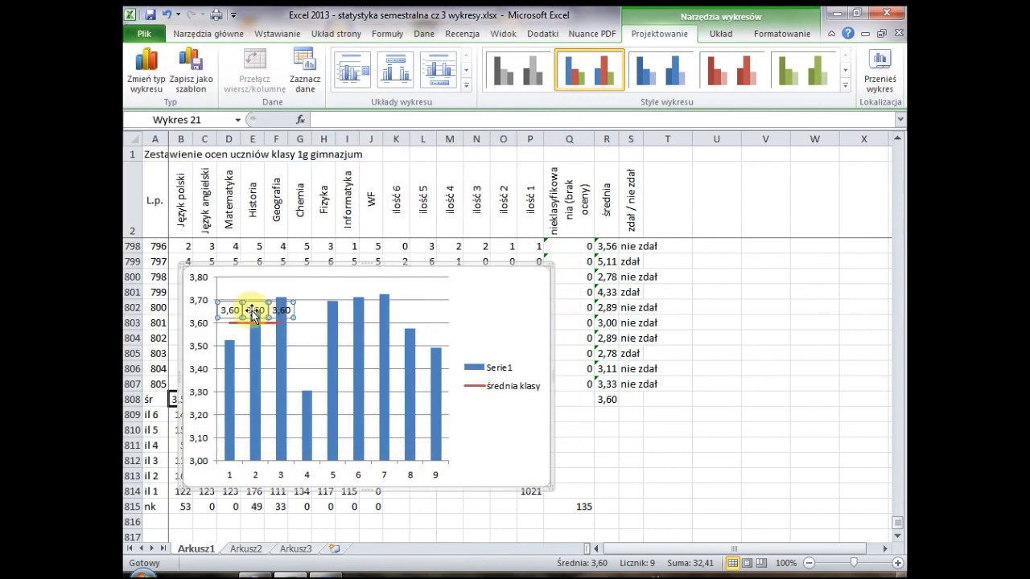
{"action": "left_click", "coordinate": [474, 312]}
{"action": "key", "text": "Delete"}
- Insert a trial clustered column chart from block K809:Q815, then delete it
{"action": "left_click", "coordinate": [396, 405]}
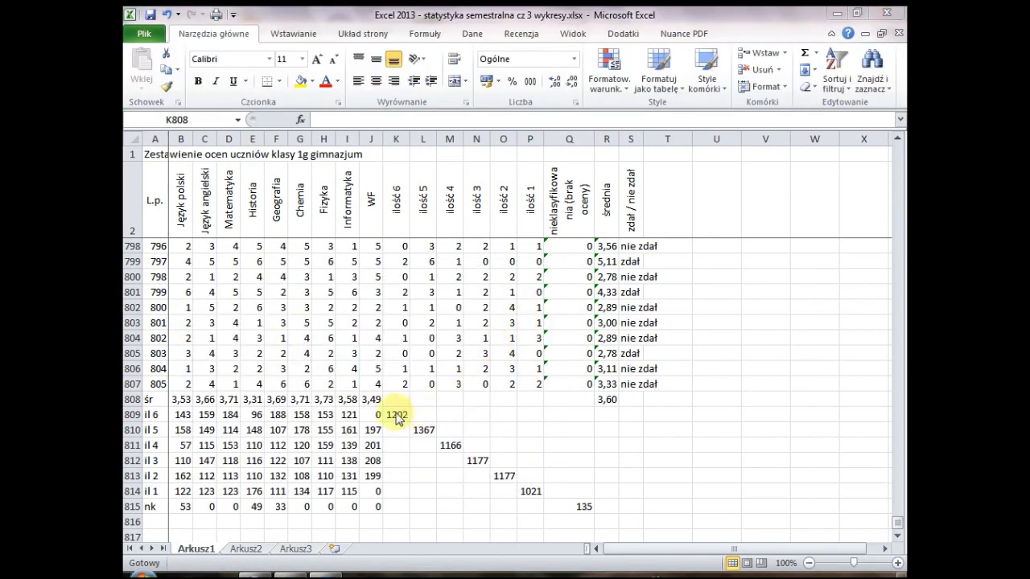
{"action": "left_click_drag", "start_coordinate": [395, 413], "coordinate": [551, 502]}
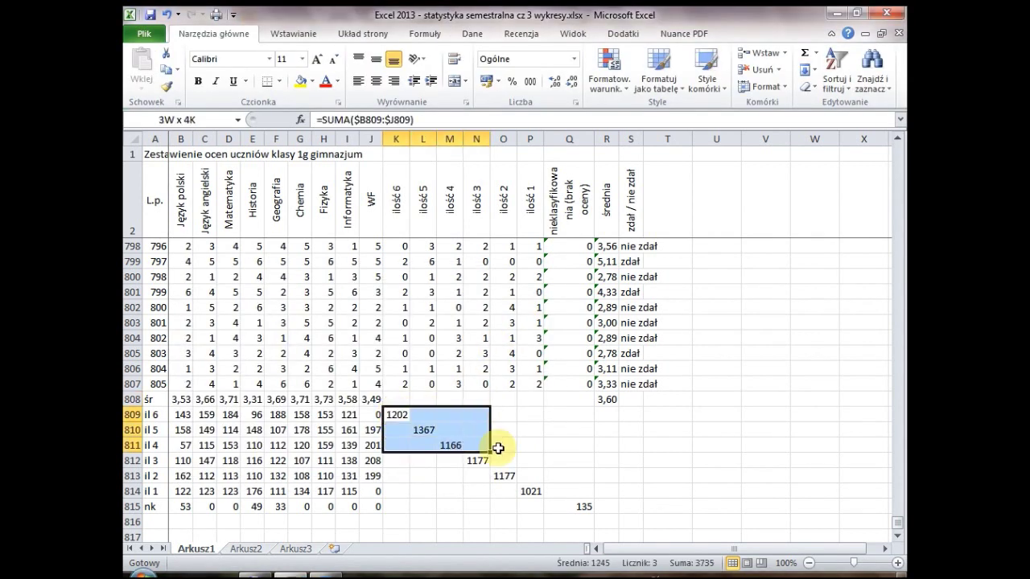
{"action": "left_click", "coordinate": [293, 34]}
{"action": "left_click", "coordinate": [395, 74]}
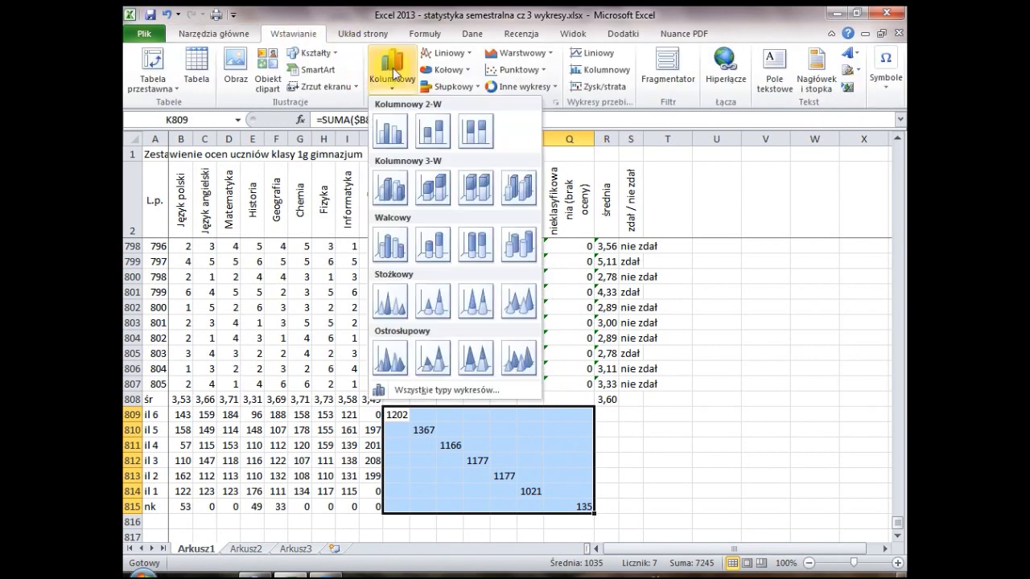
{"action": "left_click", "coordinate": [391, 134]}
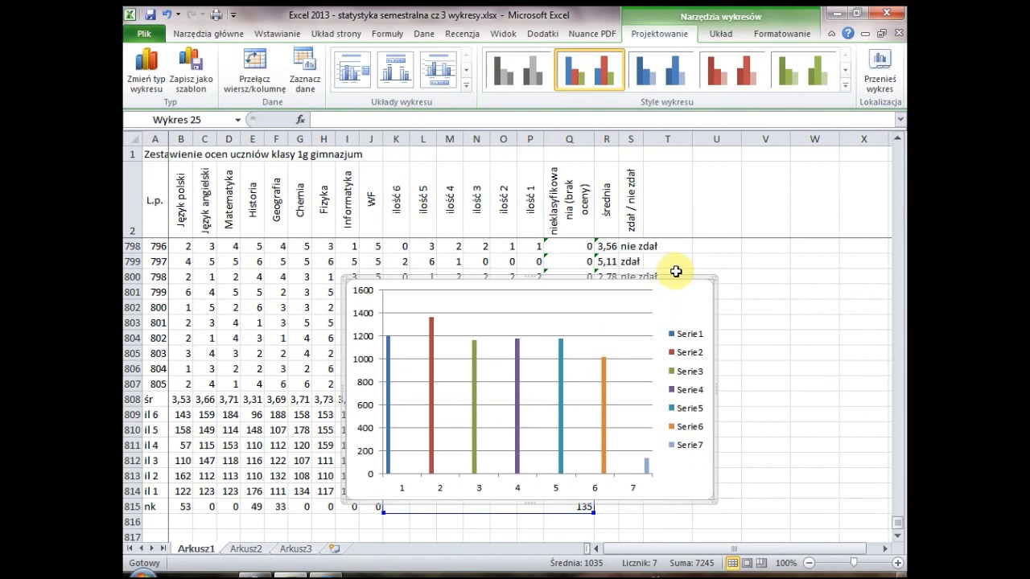
{"action": "key", "text": "Delete"}
- Select diagonal totals K809, L810, M811, N812, O813, P814, Q815 and insert a clustered column chart
{"action": "left_click", "coordinate": [554, 429]}
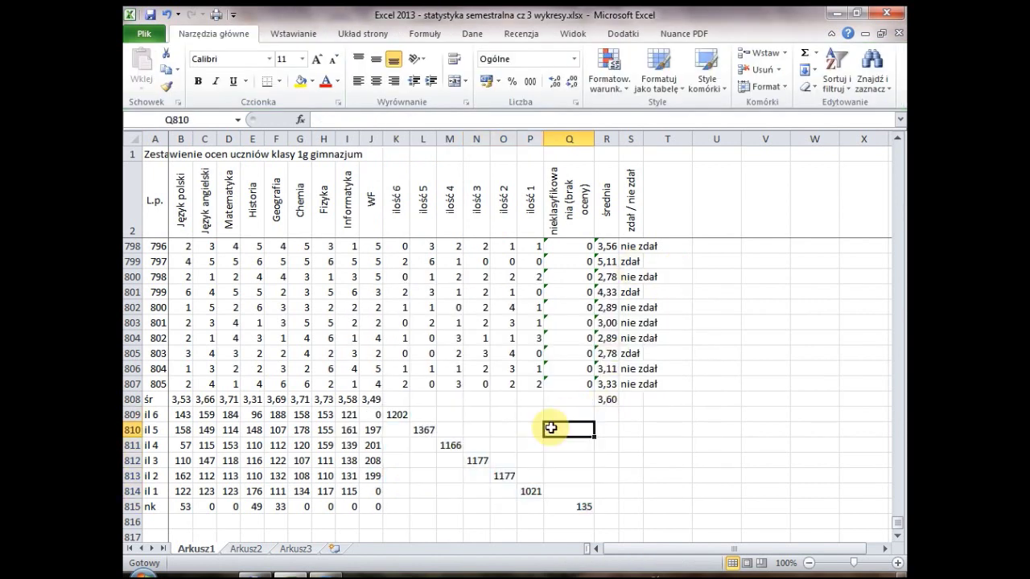
{"action": "left_click", "coordinate": [402, 414]}
{"action": "left_click", "coordinate": [423, 430], "text": "ctrl"}
{"action": "left_click", "coordinate": [450, 445], "text": "ctrl"}
{"action": "left_click", "coordinate": [476, 460], "text": "ctrl"}
{"action": "left_click", "coordinate": [503, 475], "text": "ctrl"}
{"action": "left_click", "coordinate": [531, 491], "text": "ctrl"}
{"action": "left_click", "coordinate": [581, 507], "text": "ctrl"}
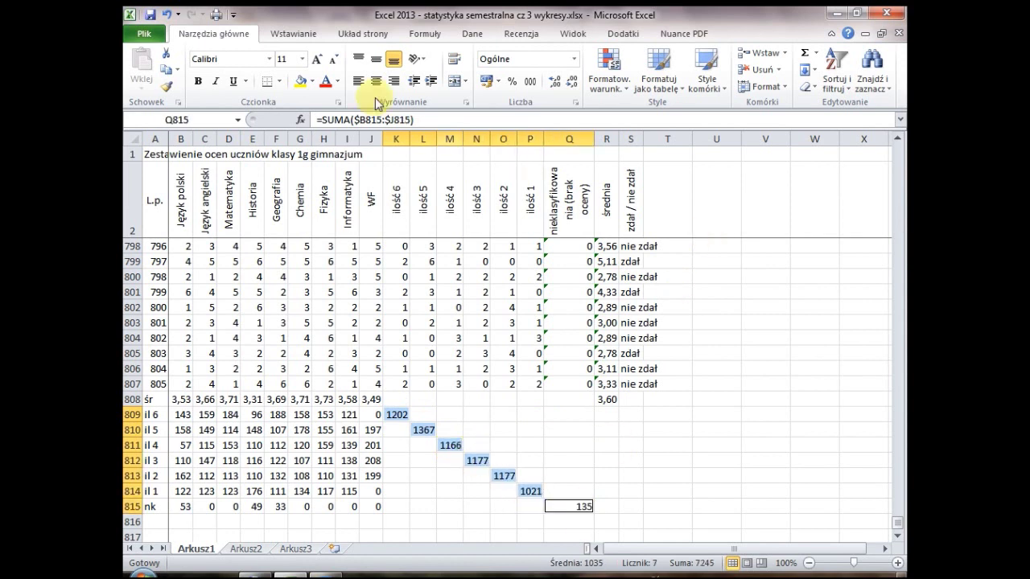
{"action": "left_click", "coordinate": [292, 36]}
{"action": "left_click", "coordinate": [391, 68]}
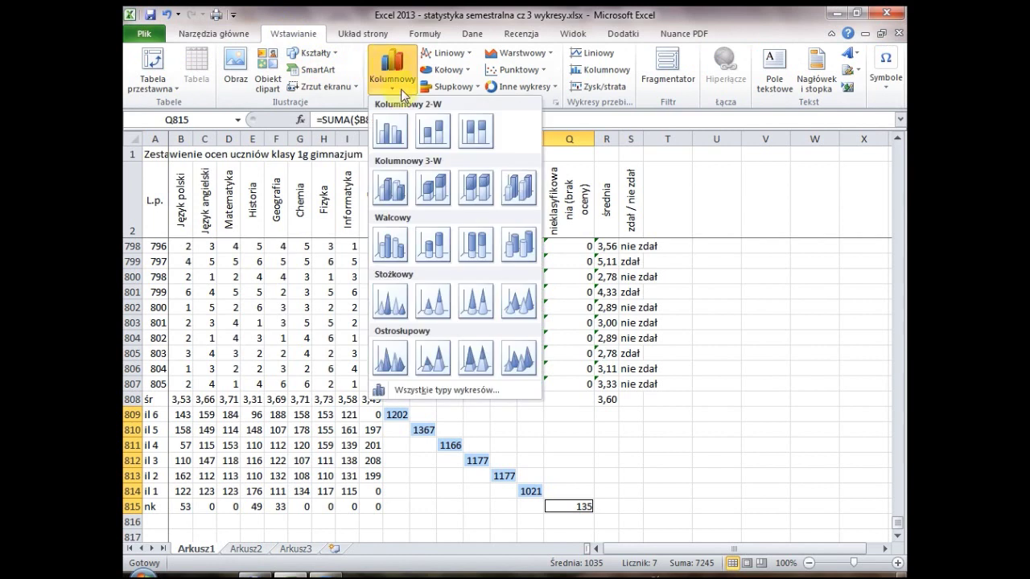
{"action": "left_click", "coordinate": [395, 131]}
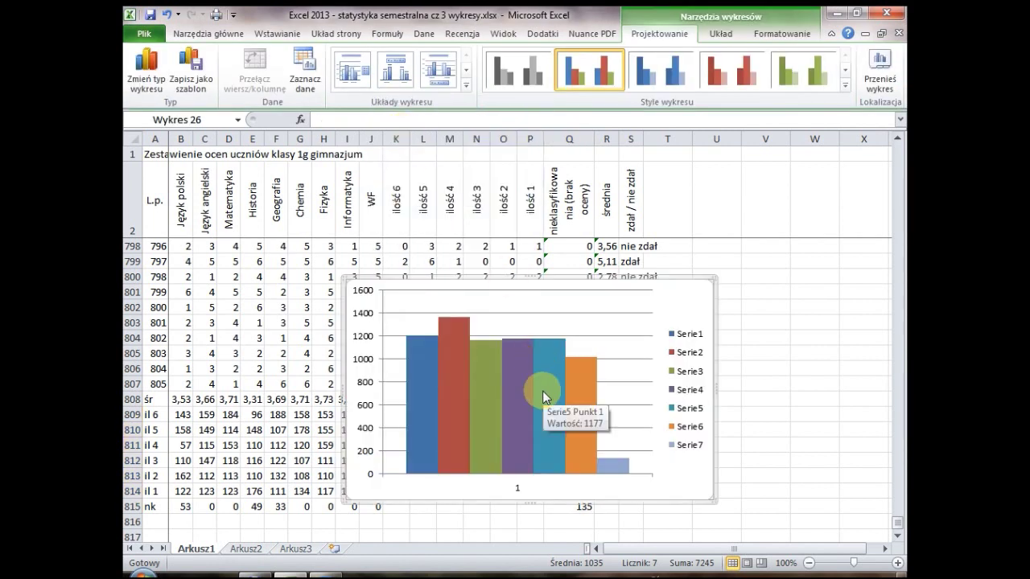
- Select the Serie1 legend entry and briefly open its formatting settings
{"action": "left_click", "coordinate": [683, 338]}
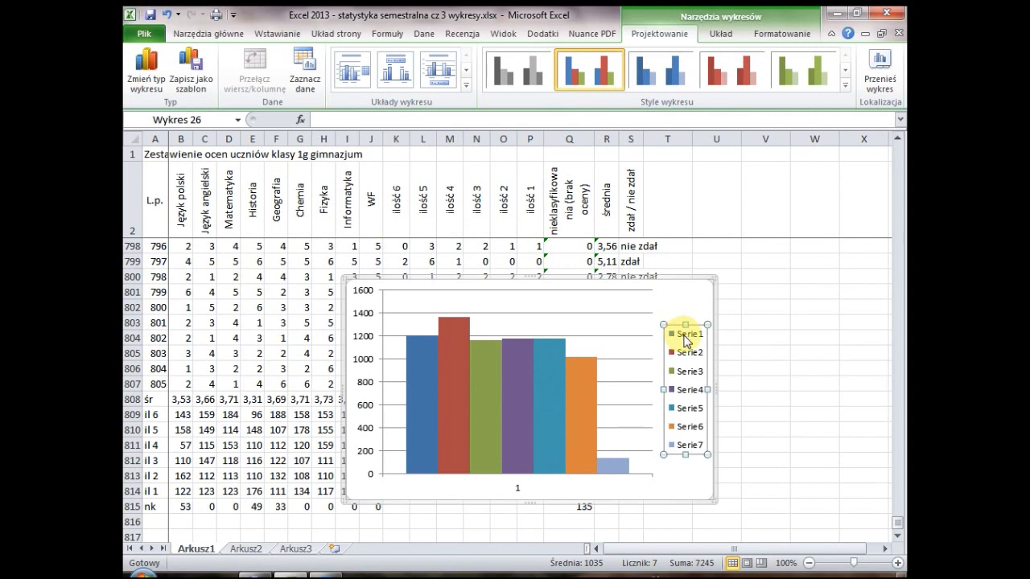
{"action": "left_click", "coordinate": [687, 338]}
{"action": "right_click", "coordinate": [686, 340]}
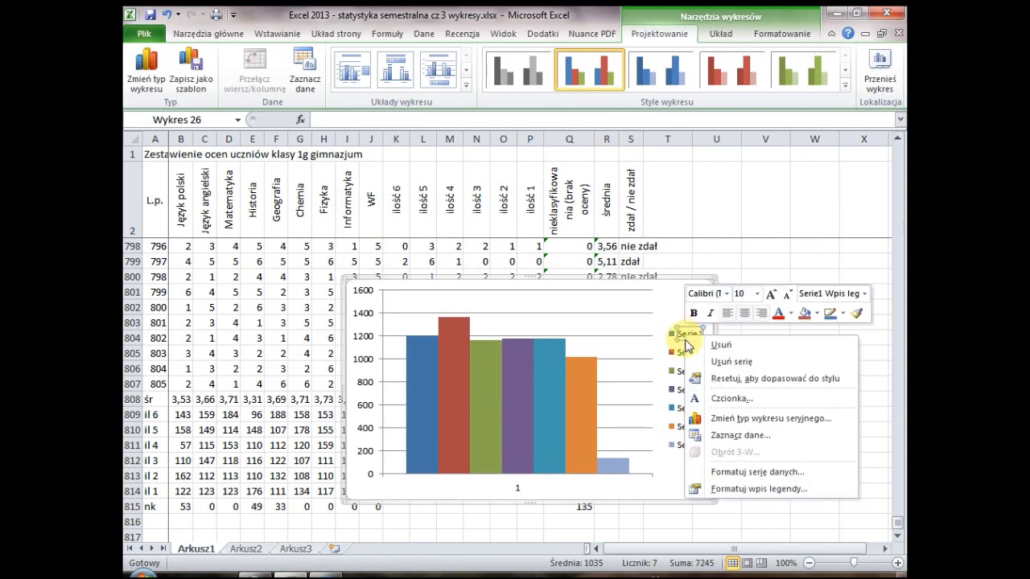
{"action": "left_click", "coordinate": [744, 489]}
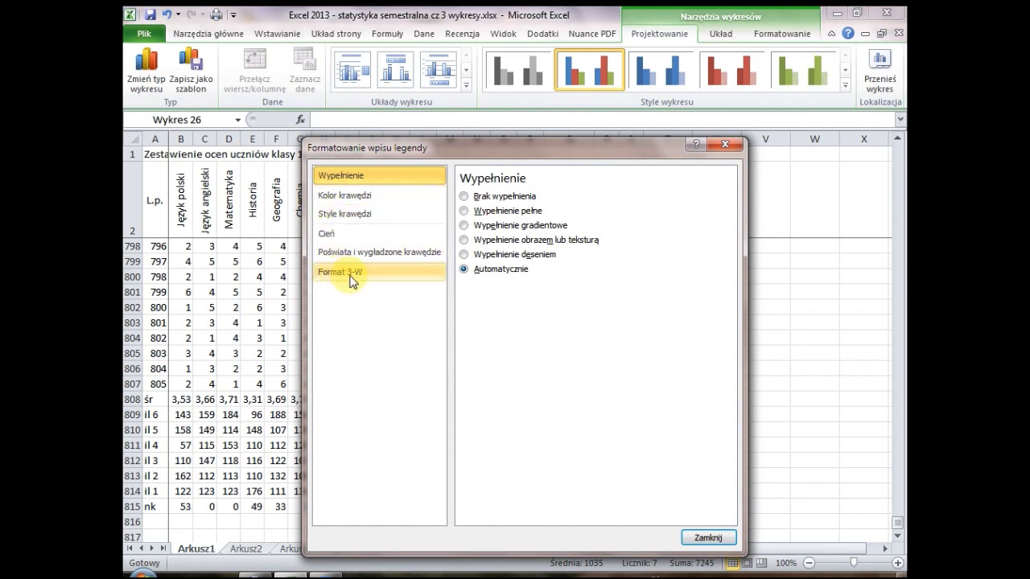
{"action": "left_click", "coordinate": [694, 538]}
- Set the Serie1 legend entry font to bold, size 12, red
{"action": "left_click", "coordinate": [687, 335]}
{"action": "right_click", "coordinate": [688, 340]}
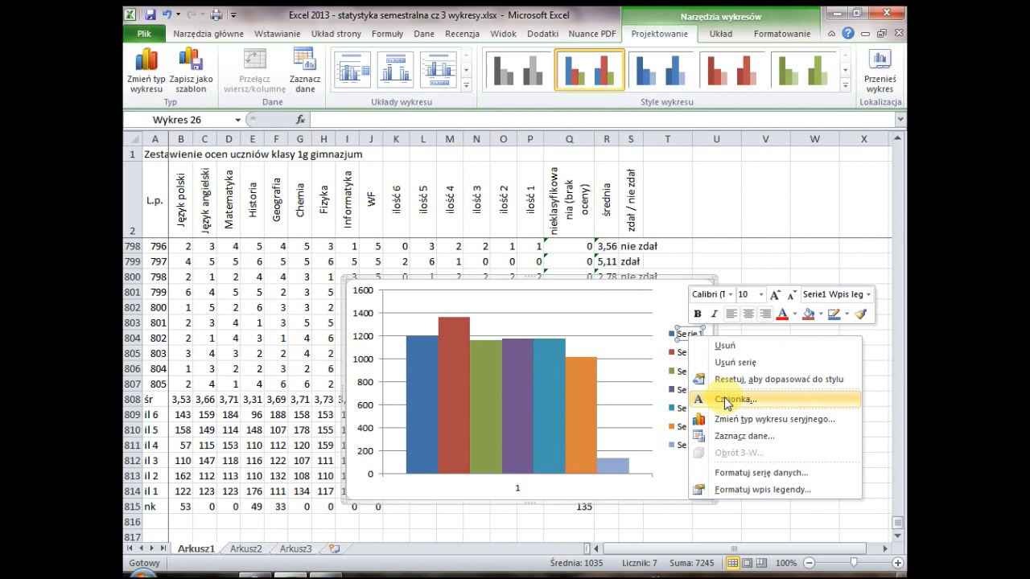
{"action": "left_click", "coordinate": [728, 399]}
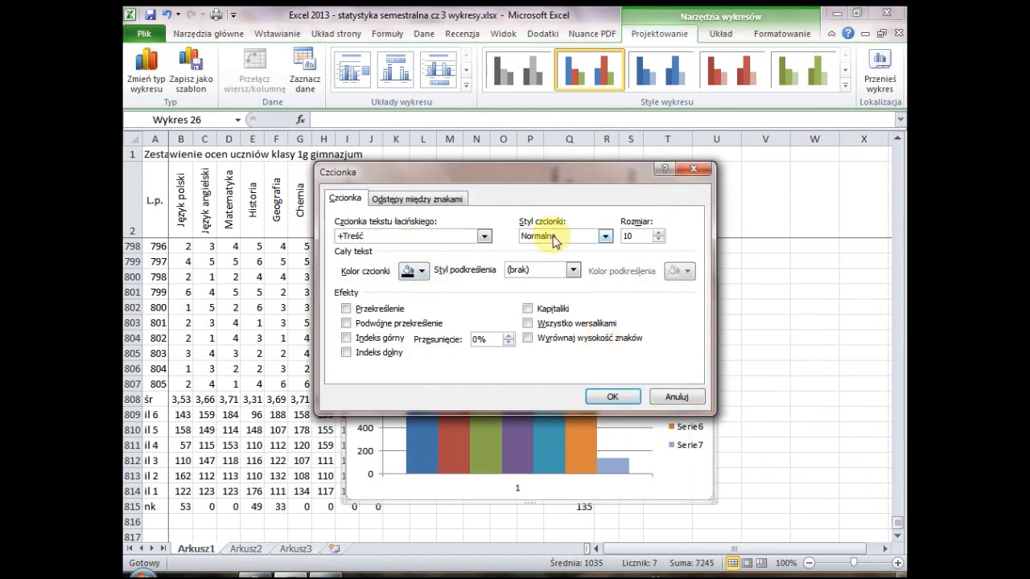
{"action": "left_click", "coordinate": [555, 237]}
{"action": "left_click", "coordinate": [547, 278]}
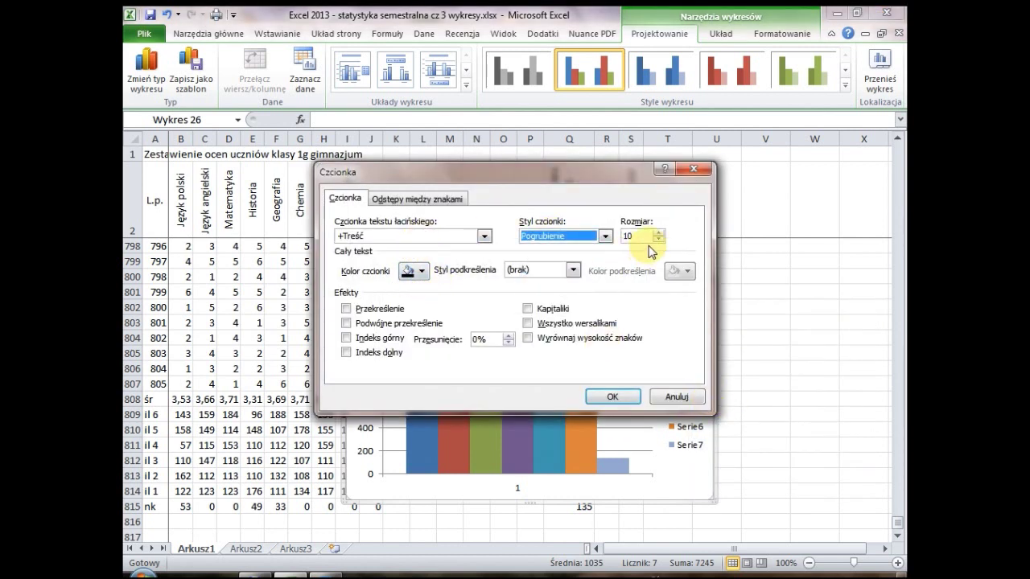
{"action": "left_click", "coordinate": [650, 235]}
{"action": "type", "text": "1"}
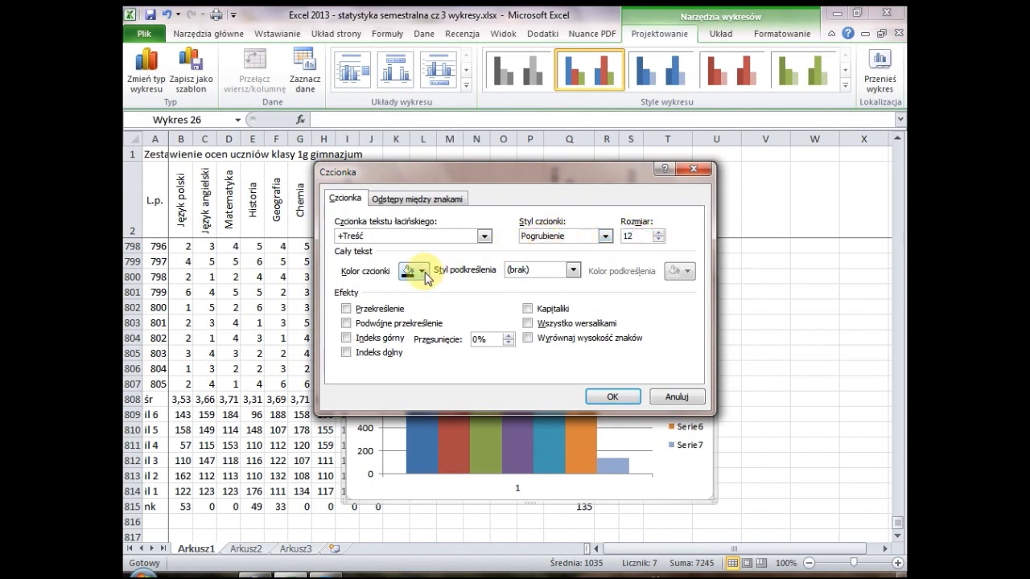
{"action": "left_click", "coordinate": [421, 271]}
{"action": "left_click", "coordinate": [417, 399]}
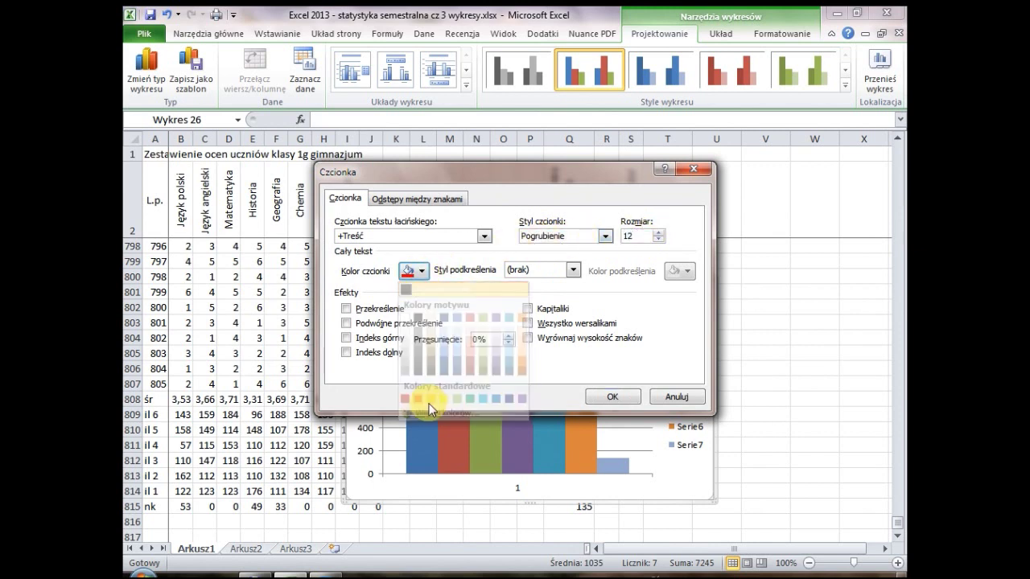
{"action": "left_click", "coordinate": [613, 398]}
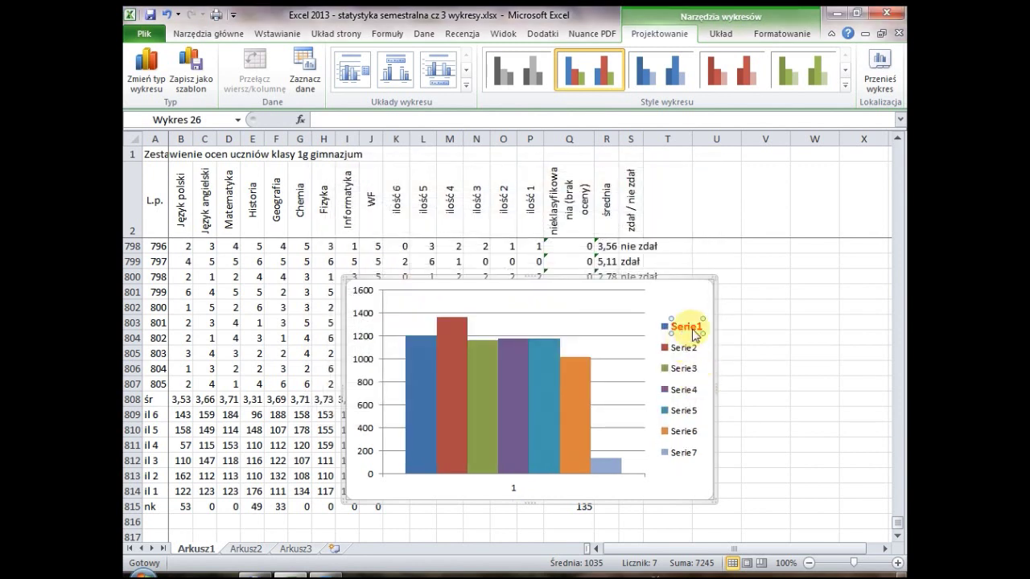
- Select only the green Serie3 bar in the grade-count chart
{"action": "left_click", "coordinate": [487, 394]}
{"action": "right_click", "coordinate": [486, 391]}
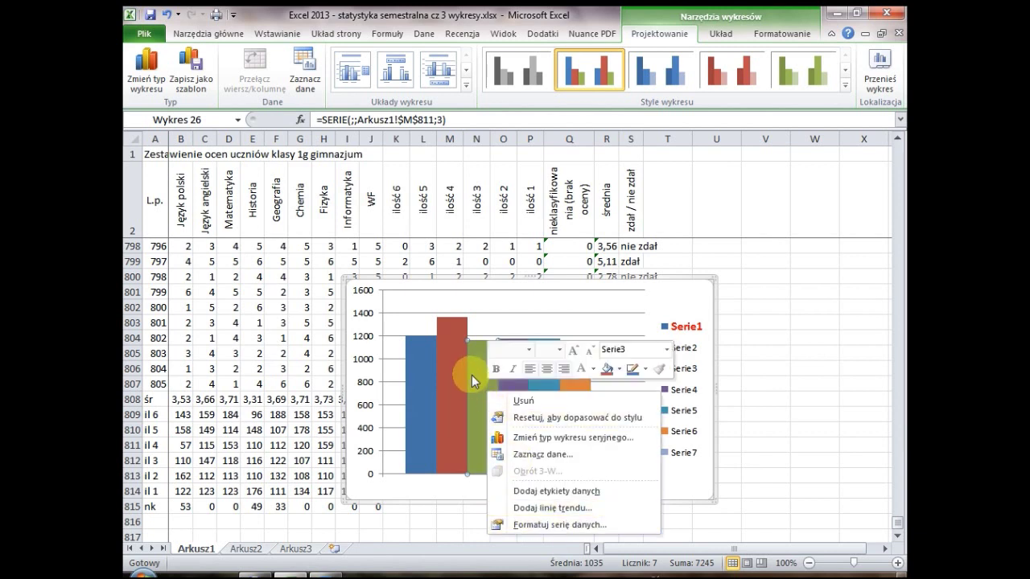
{"action": "left_click", "coordinate": [455, 370]}
{"action": "left_click", "coordinate": [447, 370]}
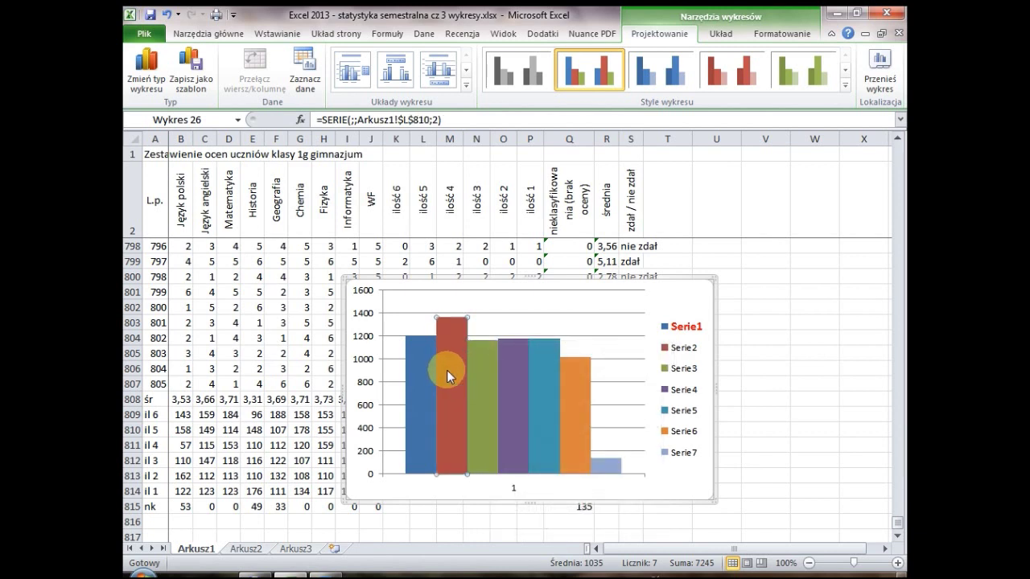
{"action": "left_click", "coordinate": [483, 365]}
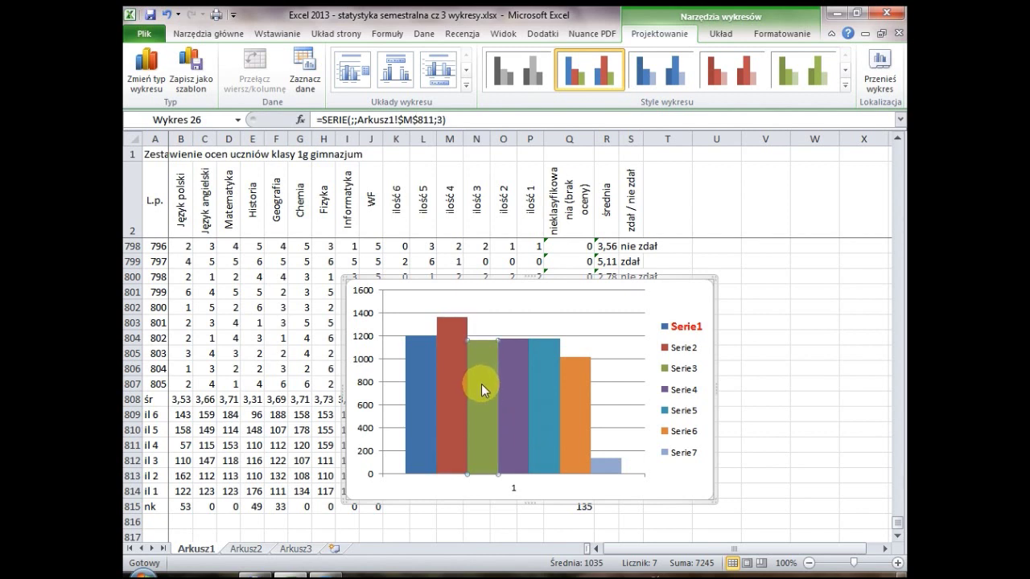
{"action": "right_click", "coordinate": [481, 384]}
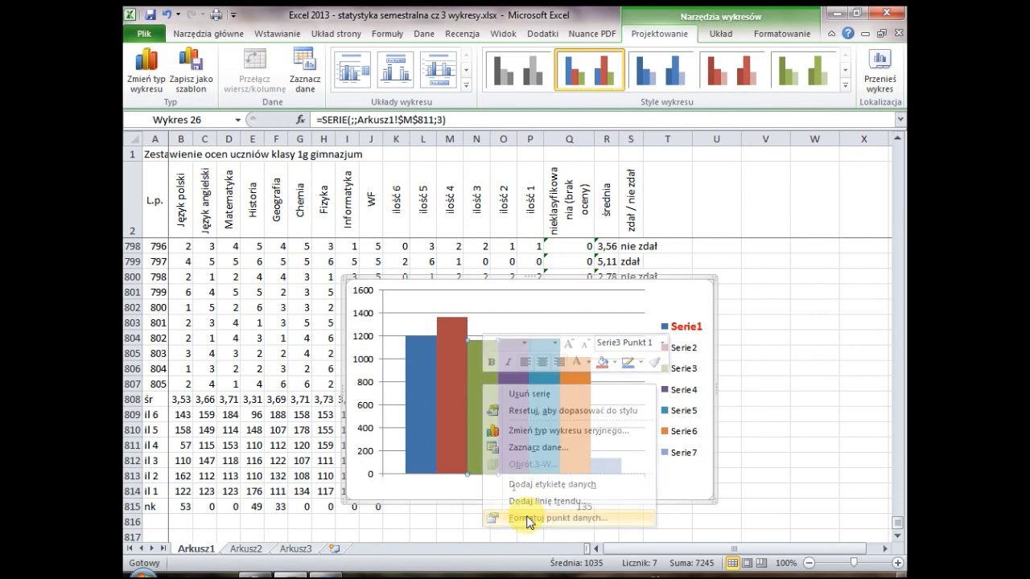
- Give the Serie3 bar a preset sunset gradient fill (navy, purple, red, orange)
{"action": "left_click", "coordinate": [529, 519]}
{"action": "left_click", "coordinate": [374, 204]}
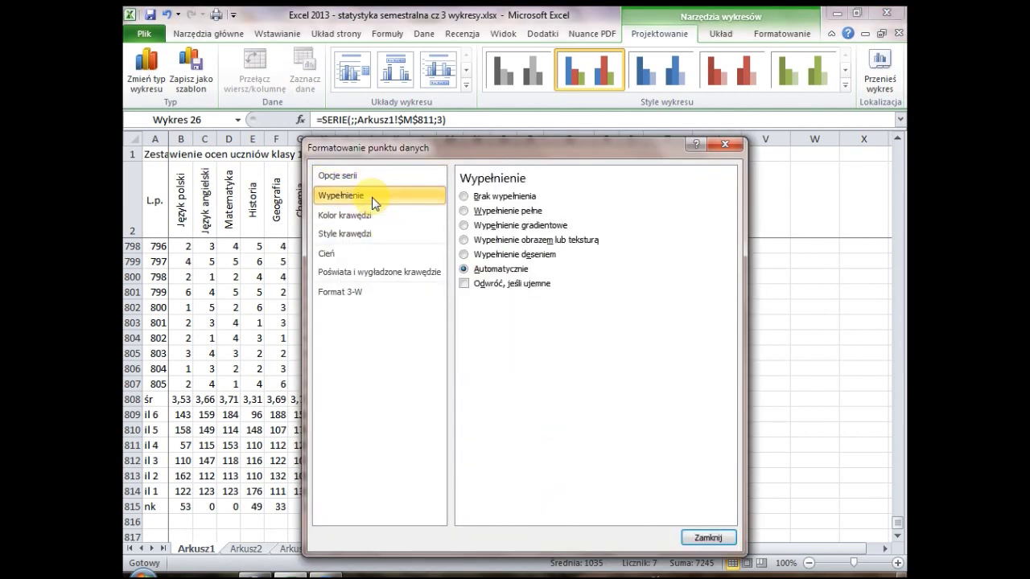
{"action": "left_click", "coordinate": [519, 228]}
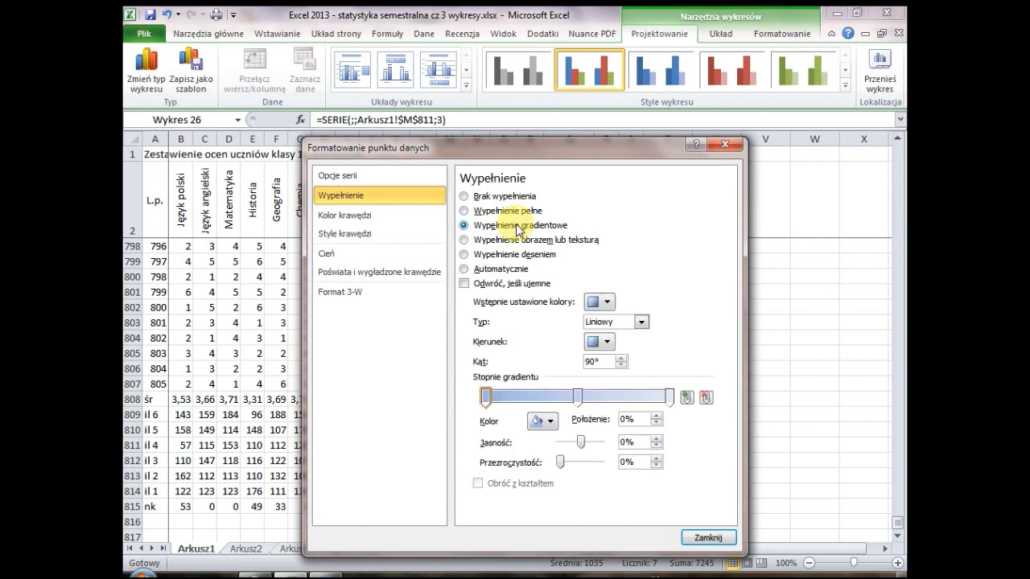
{"action": "left_click", "coordinate": [601, 302]}
{"action": "left_click", "coordinate": [599, 330]}
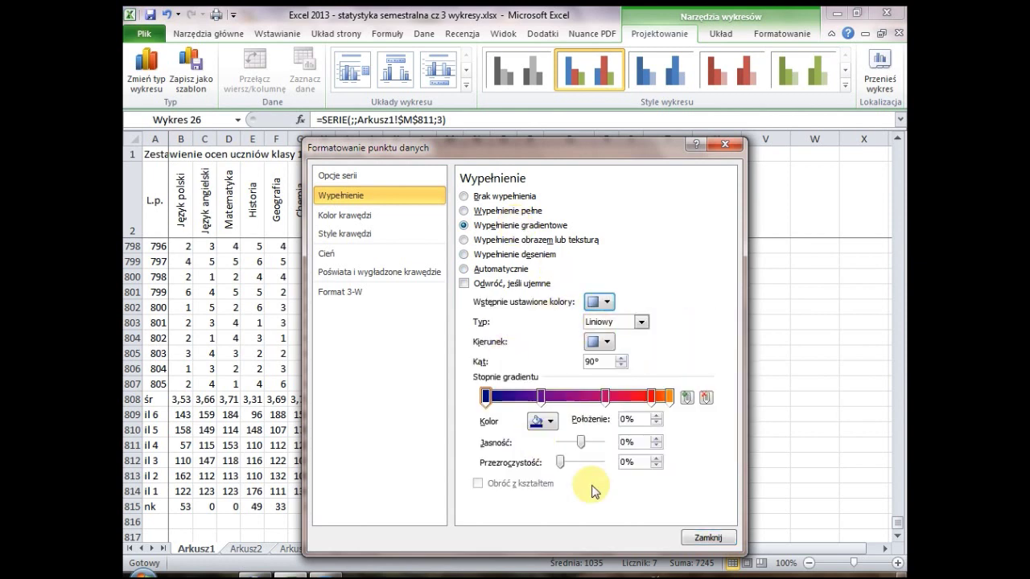
{"action": "left_click", "coordinate": [706, 538]}
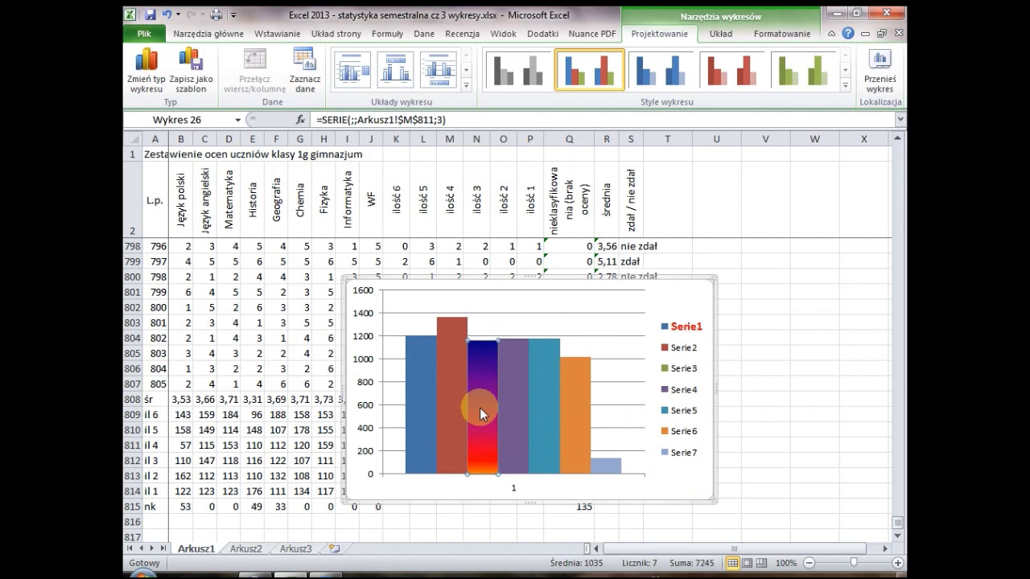
- Recheck the Serie3 data point formatting, then select the whole chart area
{"action": "right_click", "coordinate": [480, 362]}
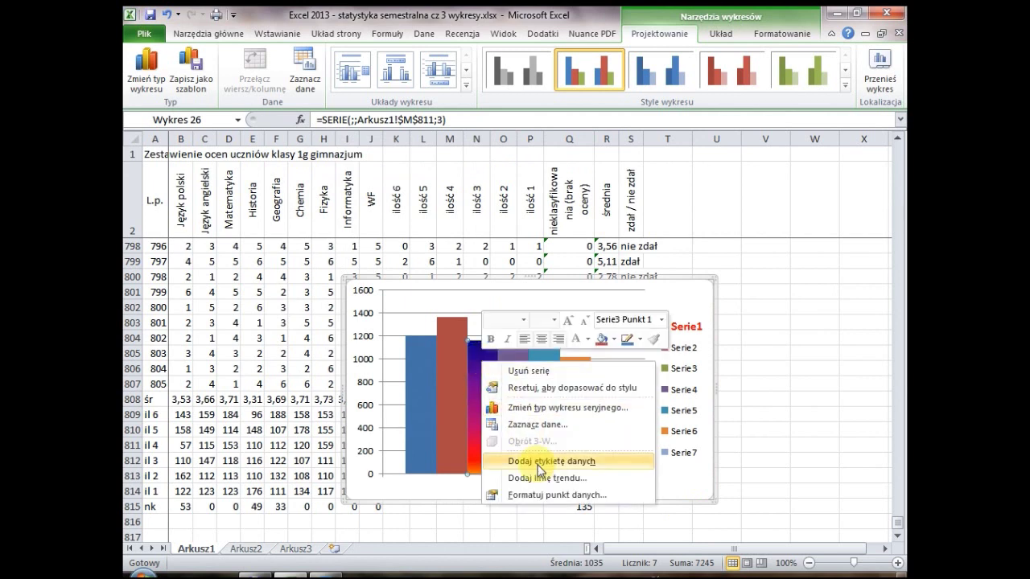
{"action": "left_click", "coordinate": [543, 495]}
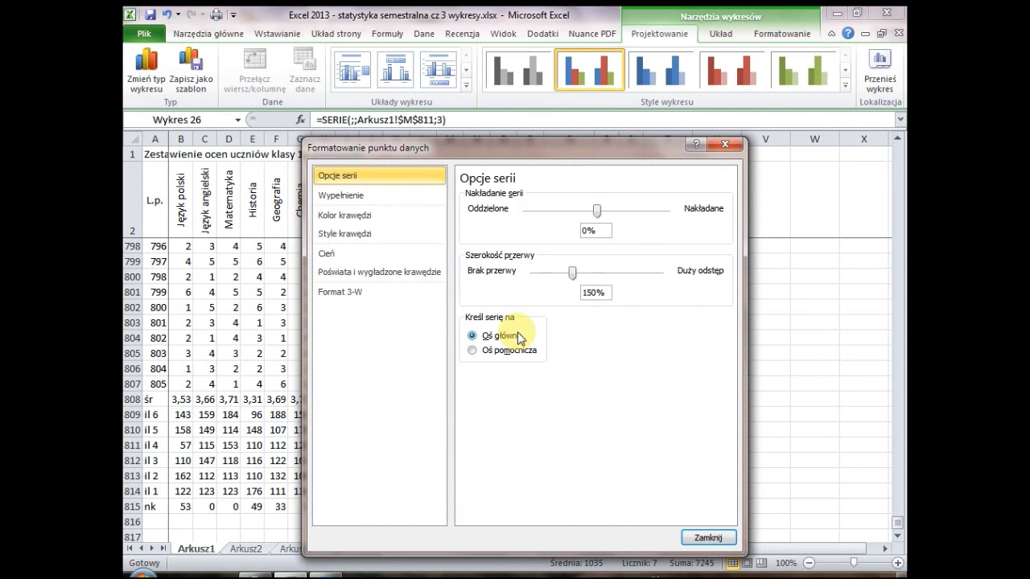
{"action": "left_click", "coordinate": [701, 537]}
{"action": "left_click", "coordinate": [669, 314]}
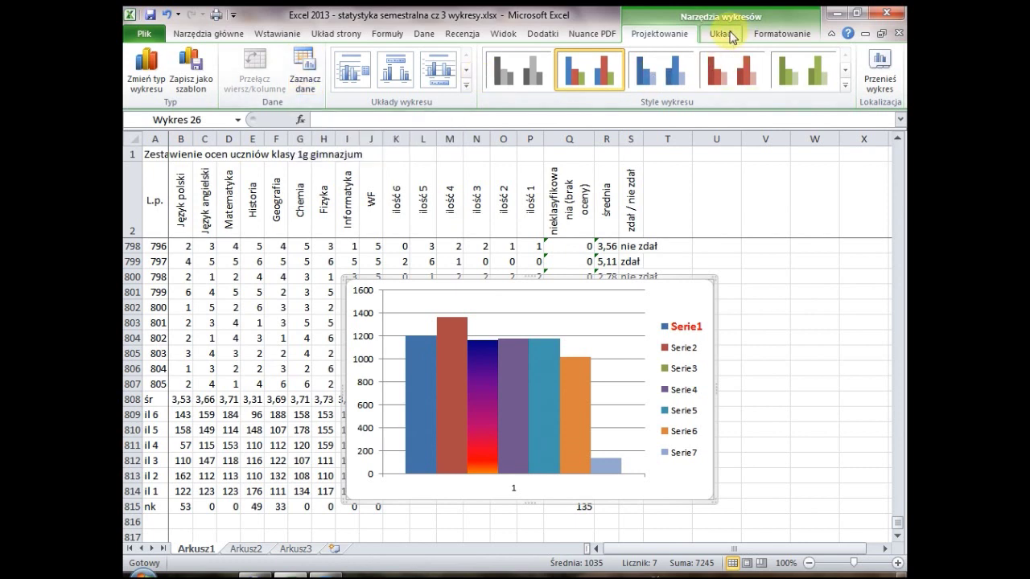
- Show a data table with the Serie1–Serie7 values under the chart (Pokaż tabelę danych)
{"action": "left_click", "coordinate": [729, 36]}
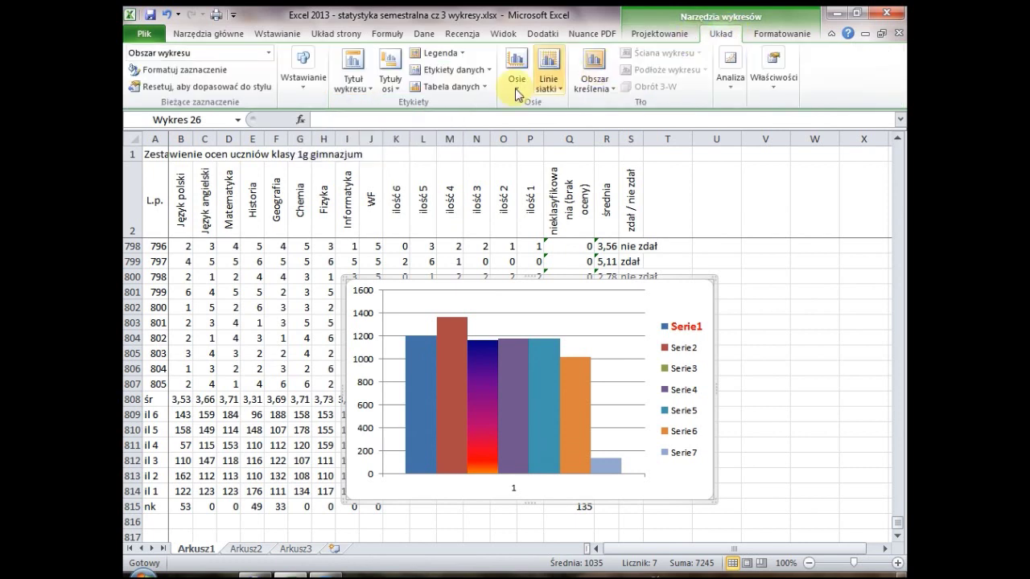
{"action": "left_click", "coordinate": [483, 87]}
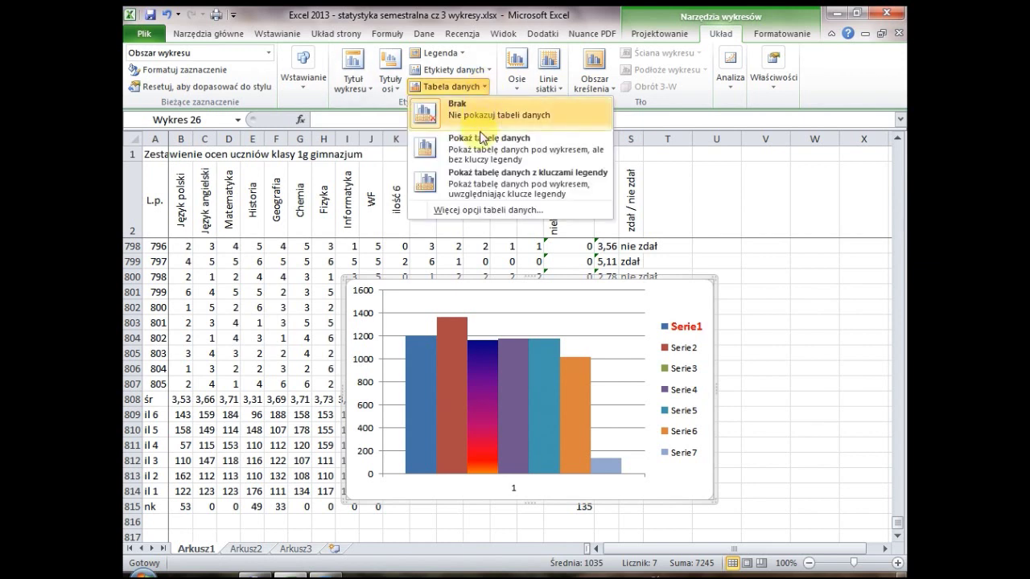
{"action": "left_click", "coordinate": [455, 143]}
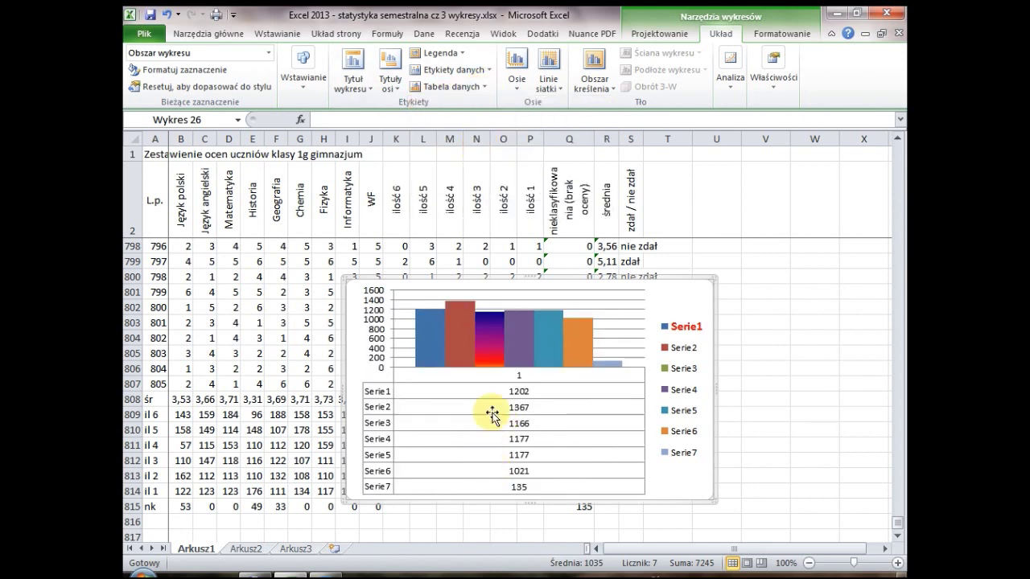
{"action": "left_click", "coordinate": [522, 384]}
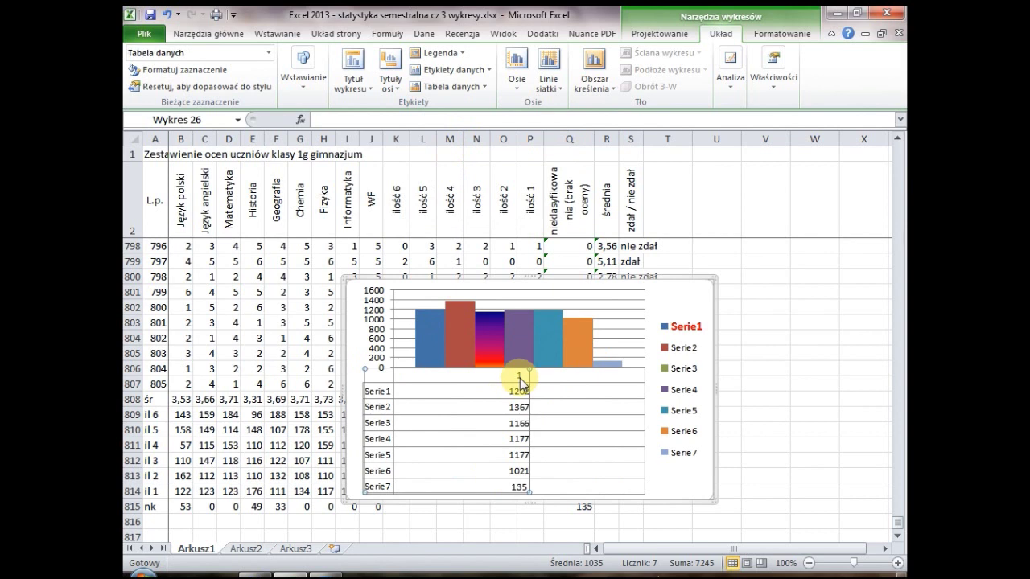
{"action": "left_click", "coordinate": [548, 370]}
{"action": "left_click", "coordinate": [549, 366]}
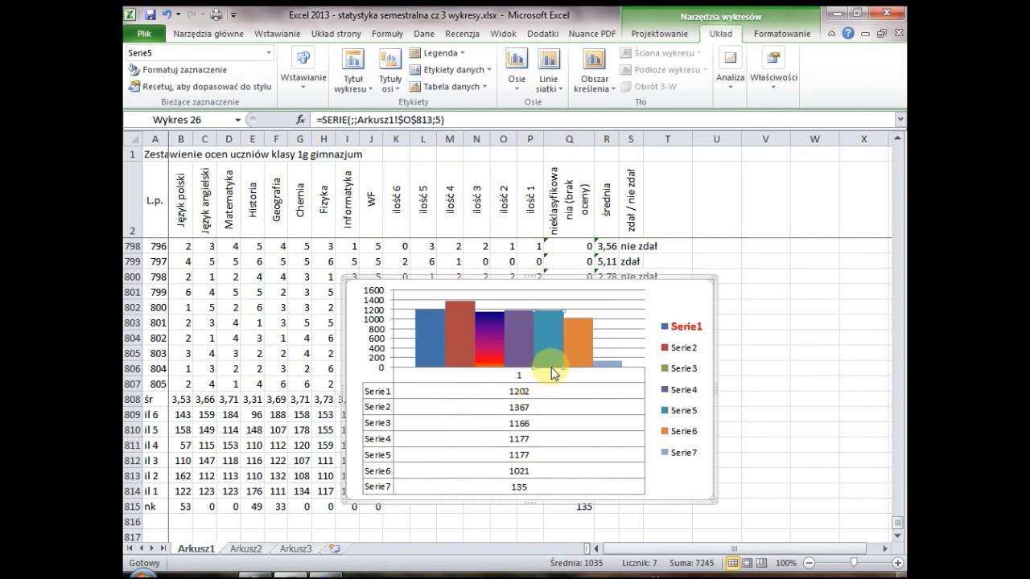
- Briefly open the plot area formatting, then deselect the chart at cell V806
{"action": "right_click", "coordinate": [642, 366]}
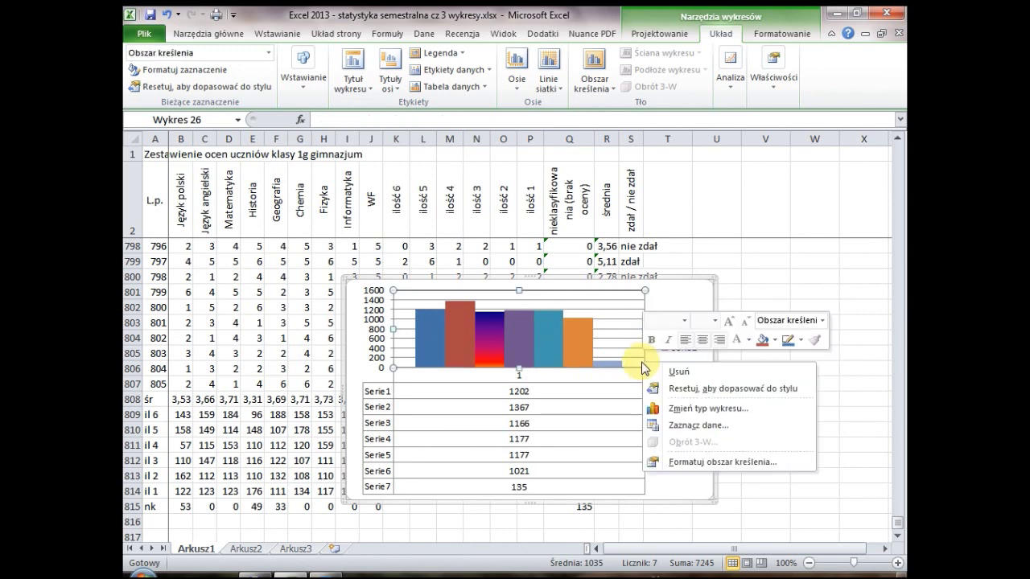
{"action": "left_click", "coordinate": [701, 462]}
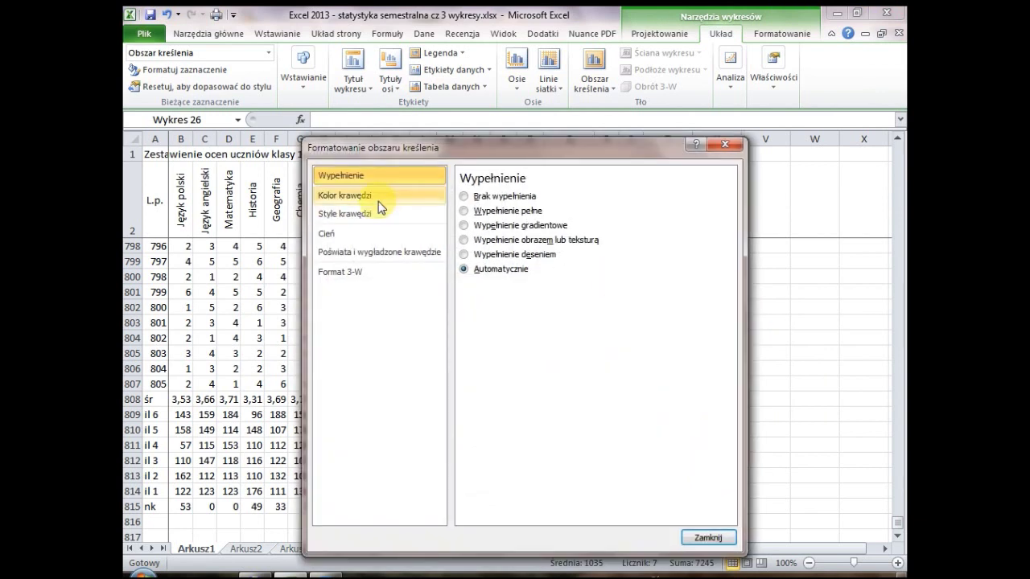
{"action": "left_click", "coordinate": [699, 538]}
{"action": "left_click", "coordinate": [787, 364]}
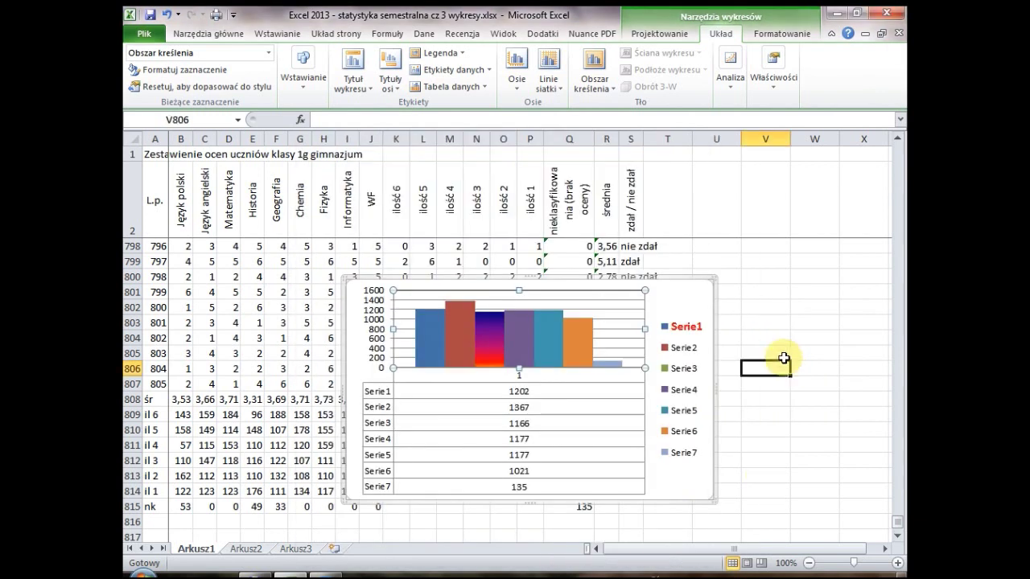
- Undo, insert a 2-D clustered column chart from B808:J809, and select the Serie2 bars
{"action": "left_click", "coordinate": [167, 14]}
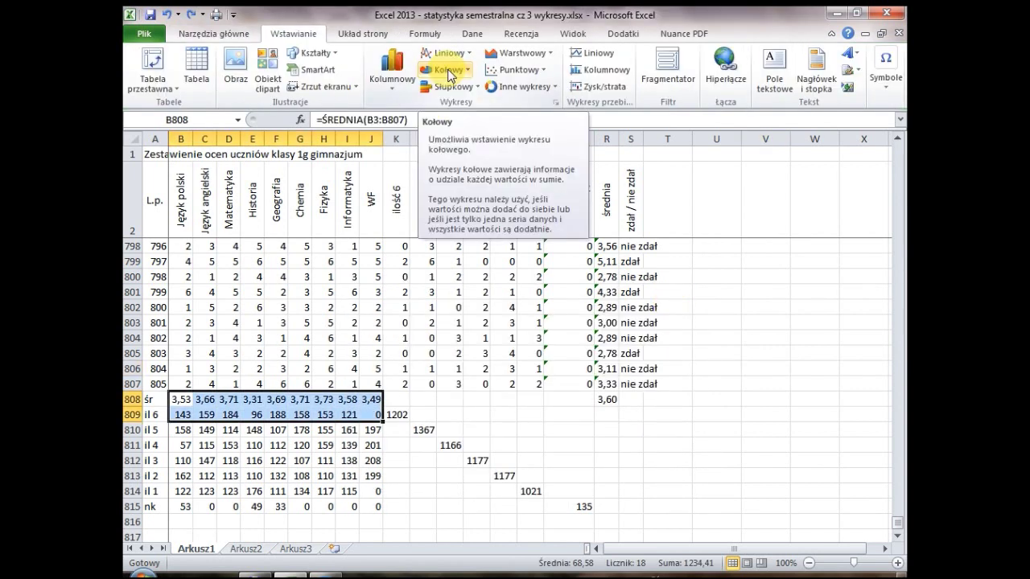
{"action": "left_click", "coordinate": [392, 71]}
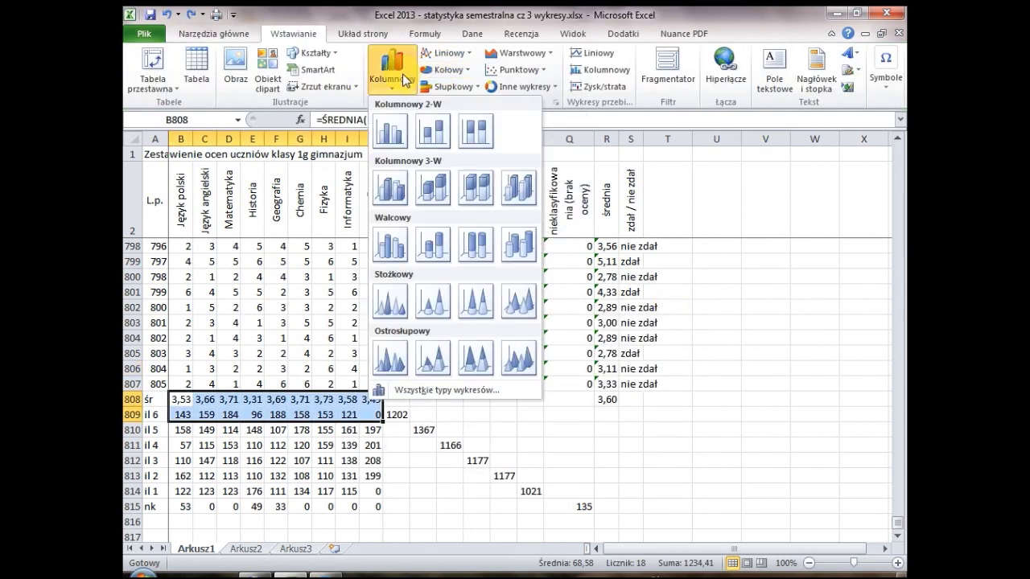
{"action": "left_click", "coordinate": [400, 139]}
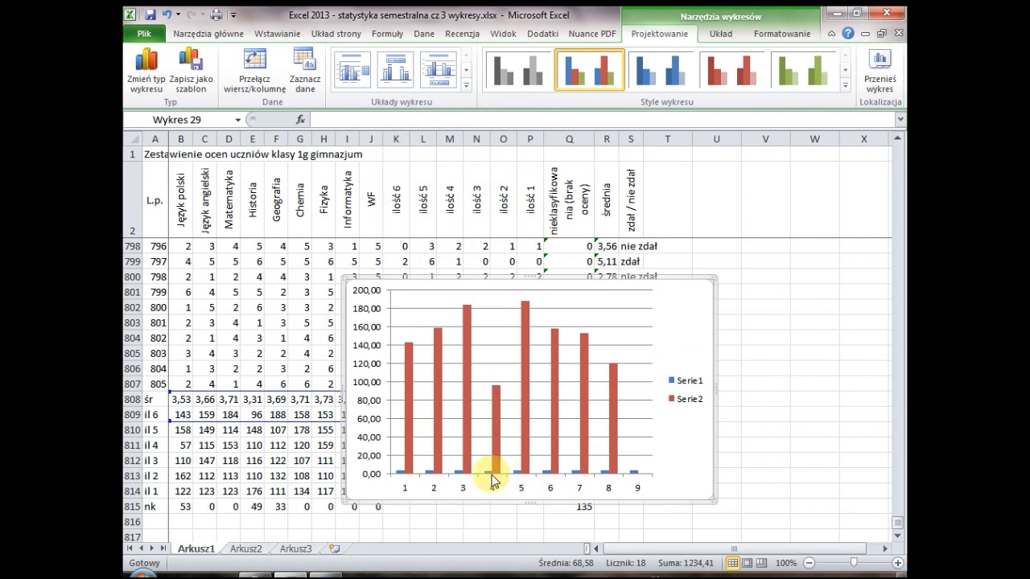
{"action": "left_click", "coordinate": [495, 441]}
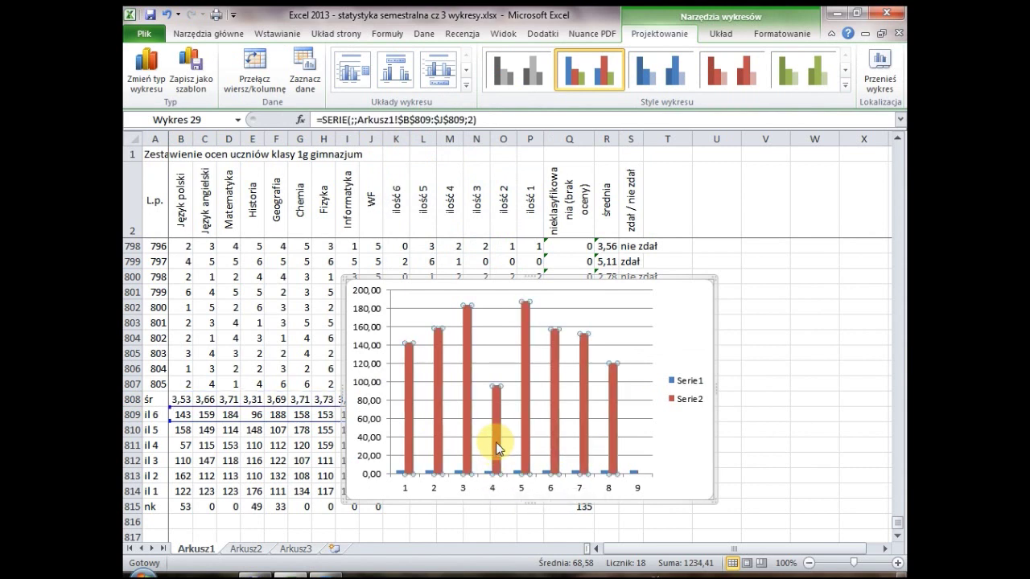
- Change the Serie2 grade-6 counts to a plain line chart type
{"action": "right_click", "coordinate": [496, 442]}
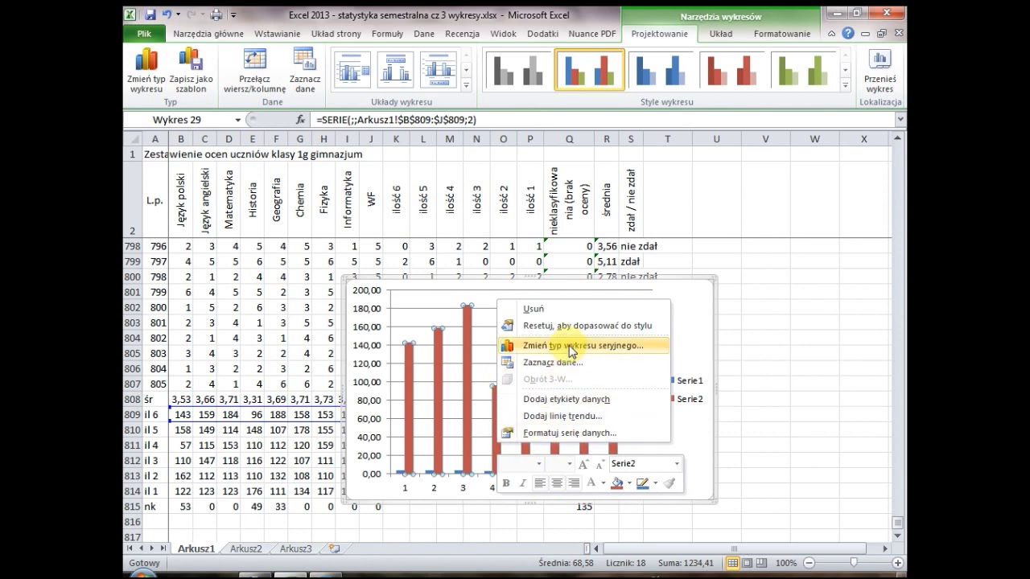
{"action": "left_click", "coordinate": [573, 348]}
{"action": "left_click", "coordinate": [289, 277]}
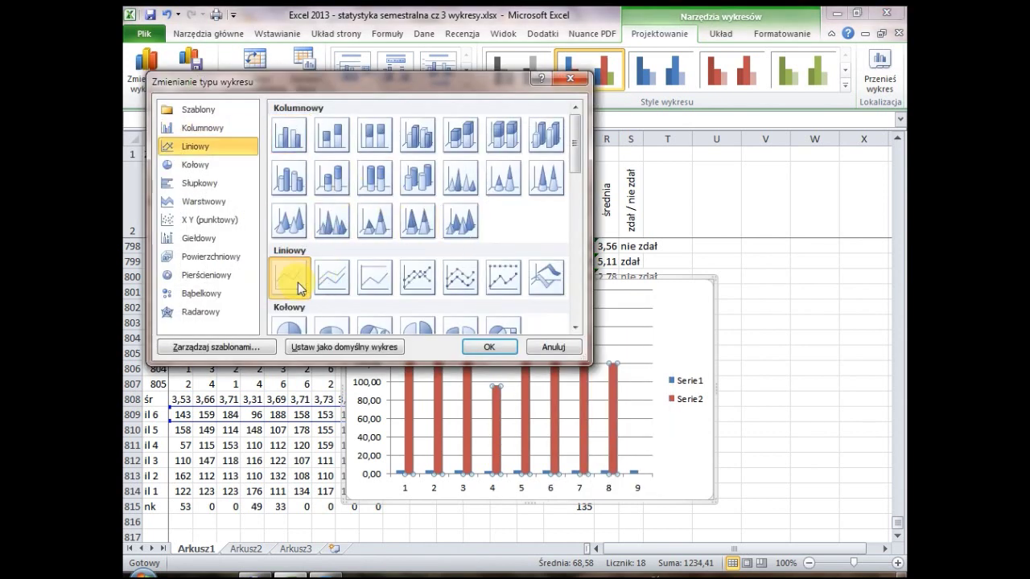
{"action": "left_click", "coordinate": [487, 347]}
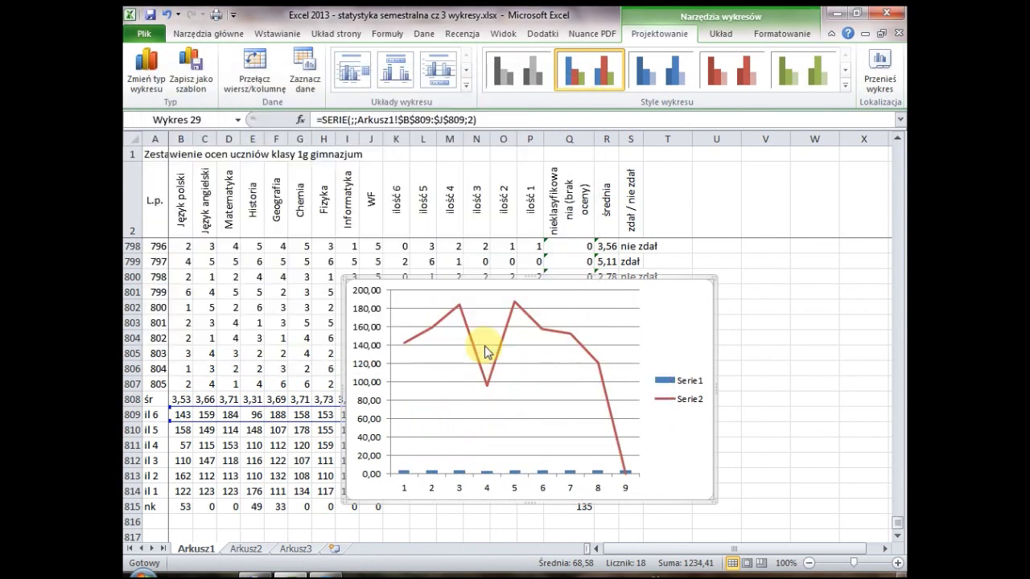
- Plot the Serie1 average columns on a secondary axis
{"action": "left_click", "coordinate": [461, 473]}
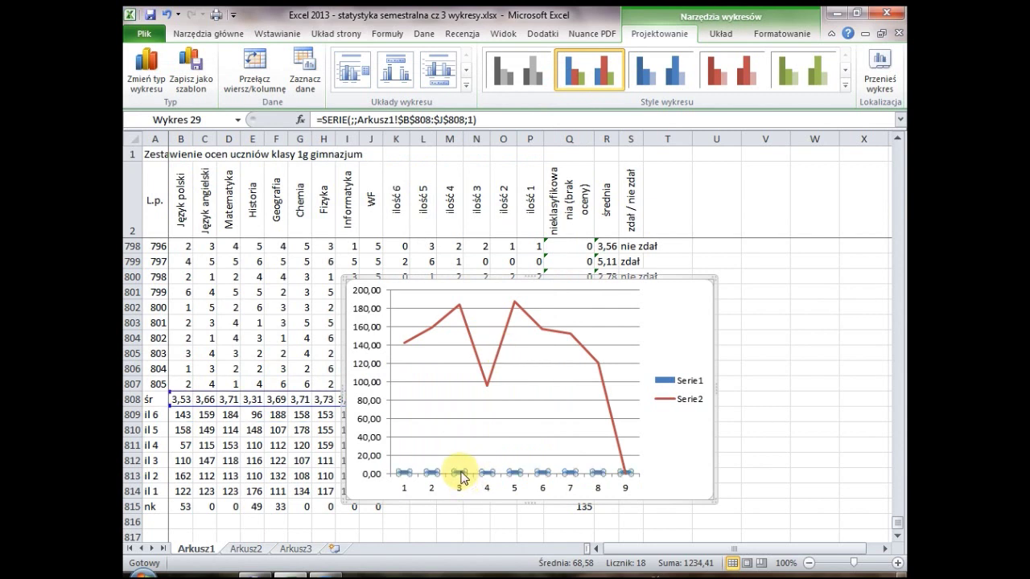
{"action": "right_click", "coordinate": [461, 471]}
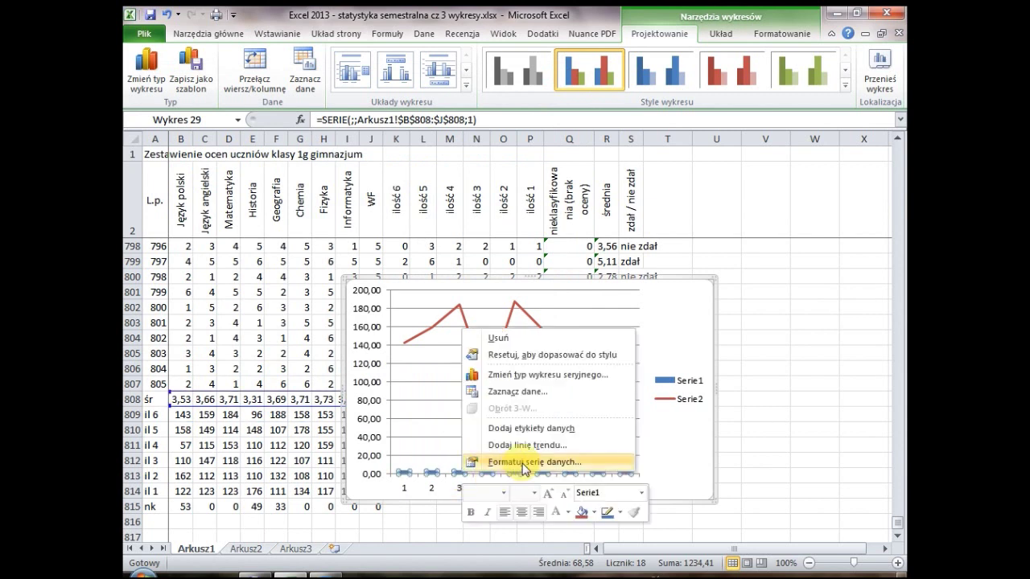
{"action": "left_click", "coordinate": [524, 463]}
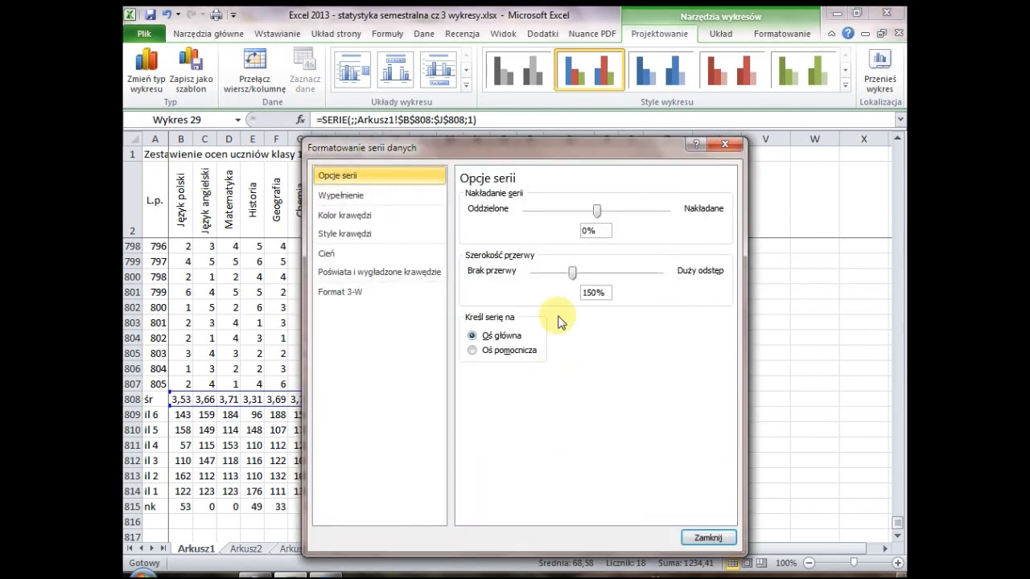
{"action": "left_click", "coordinate": [472, 350]}
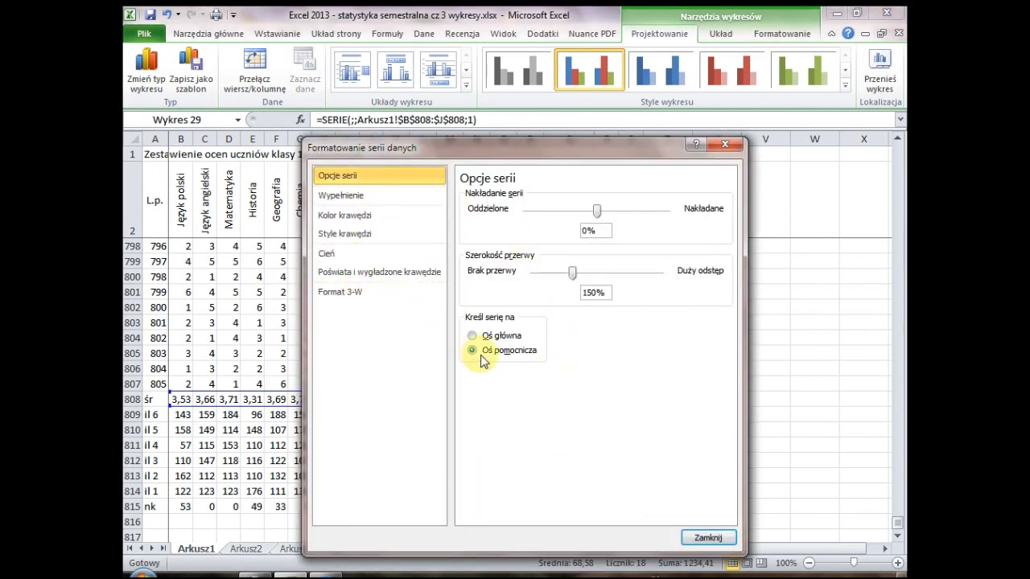
{"action": "left_click", "coordinate": [695, 535]}
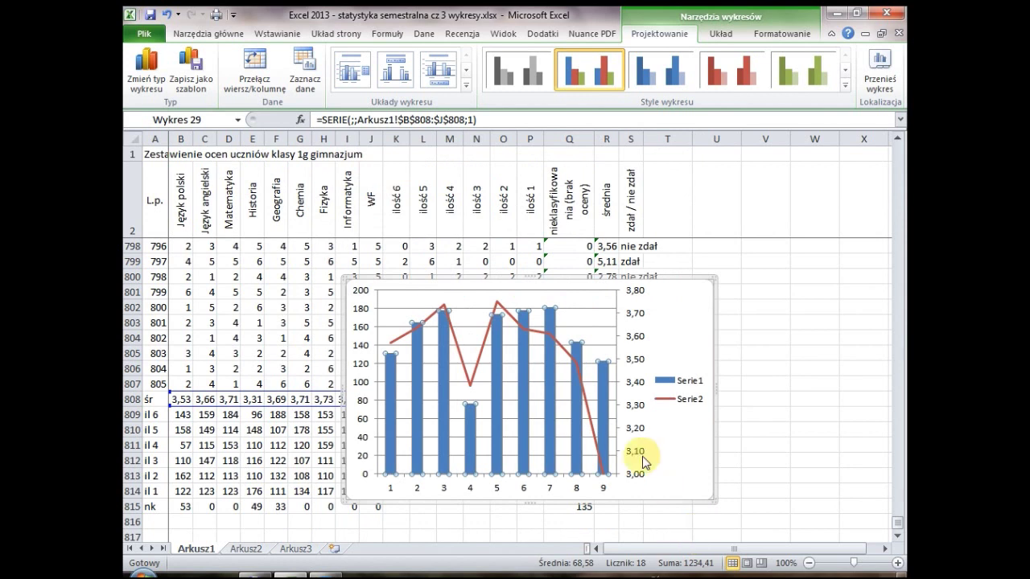